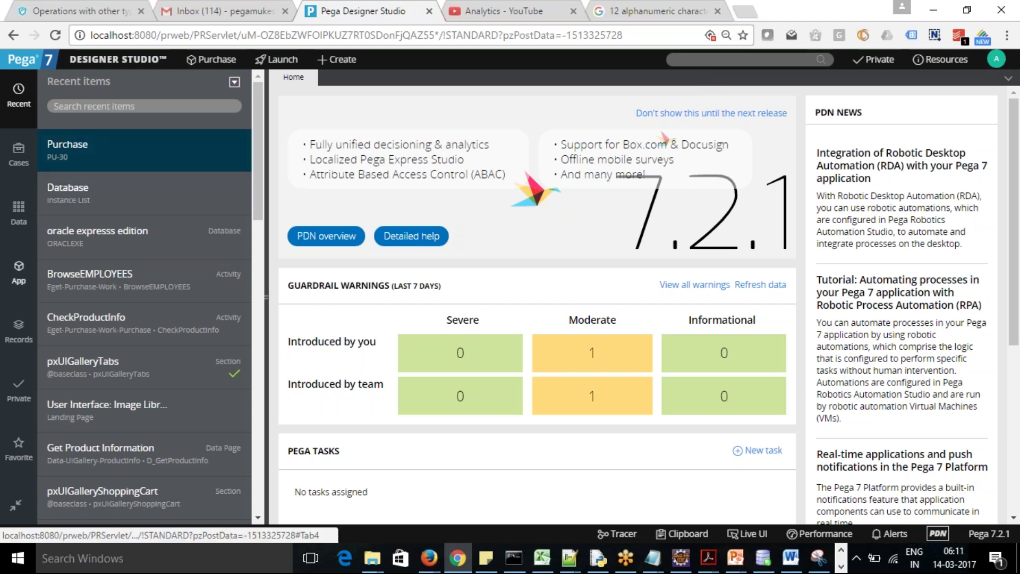
From the Records explorer's Data Model category, list every Edit Input rule instance
{"action": "left_click", "coordinate": [20, 272]}
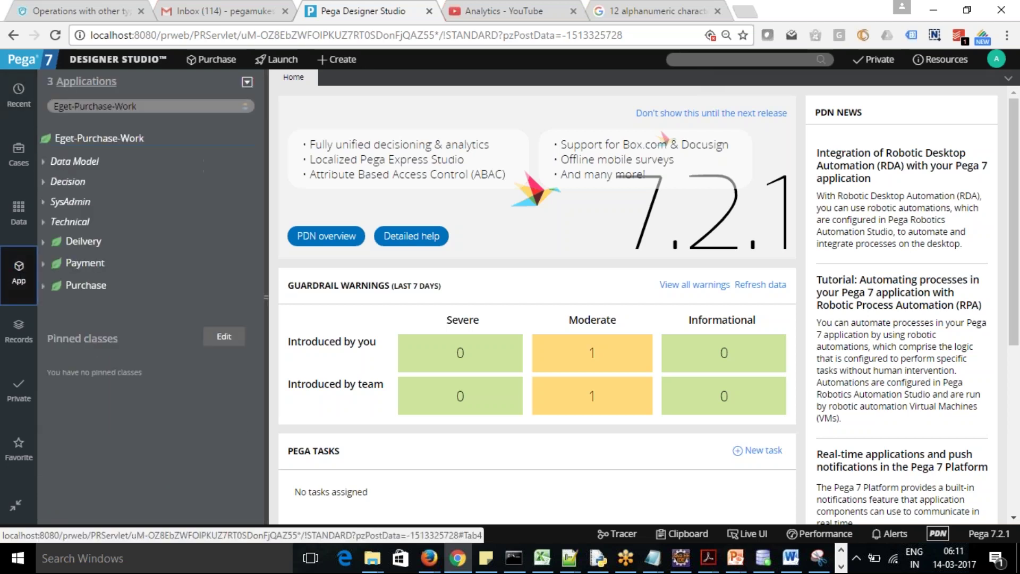
{"action": "left_click", "coordinate": [19, 329]}
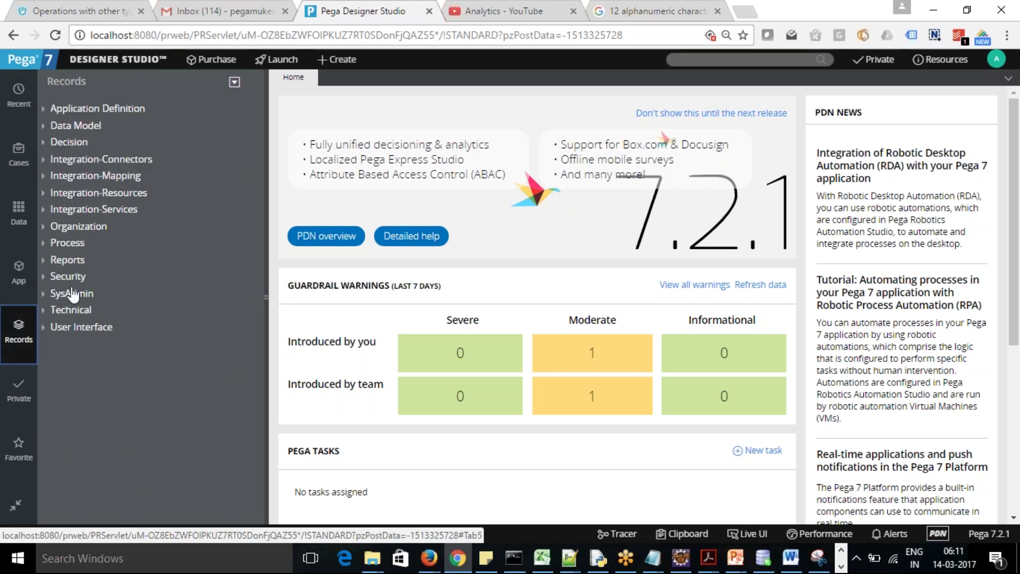
{"action": "left_click", "coordinate": [42, 109]}
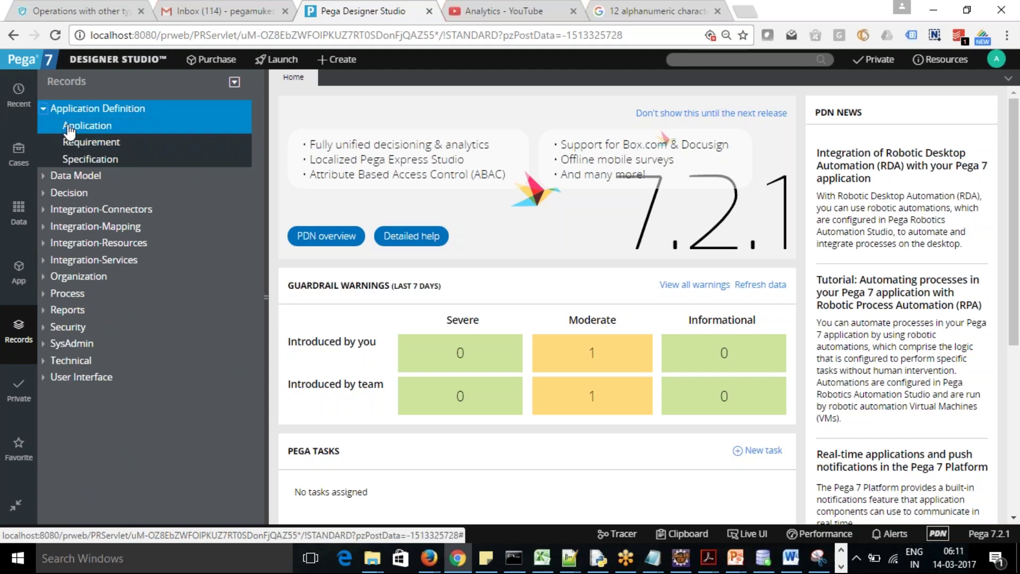
{"action": "left_click", "coordinate": [43, 109]}
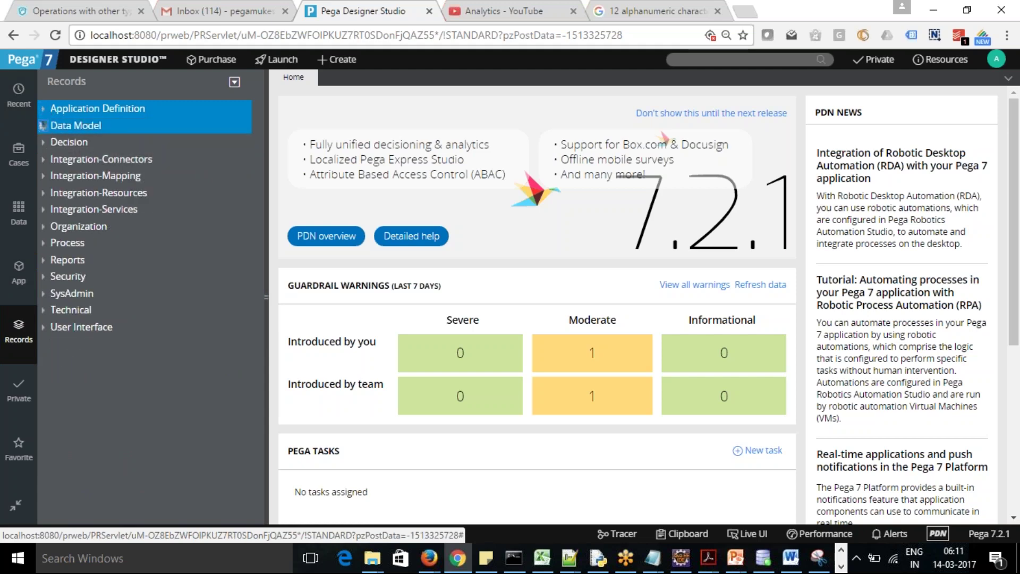
{"action": "left_click", "coordinate": [44, 130]}
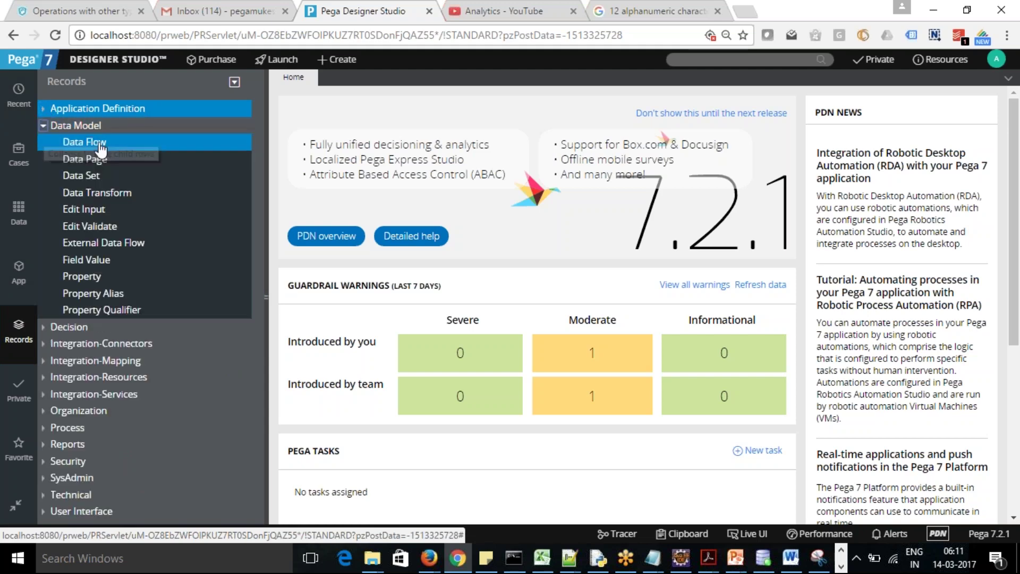
{"action": "left_click", "coordinate": [101, 212]}
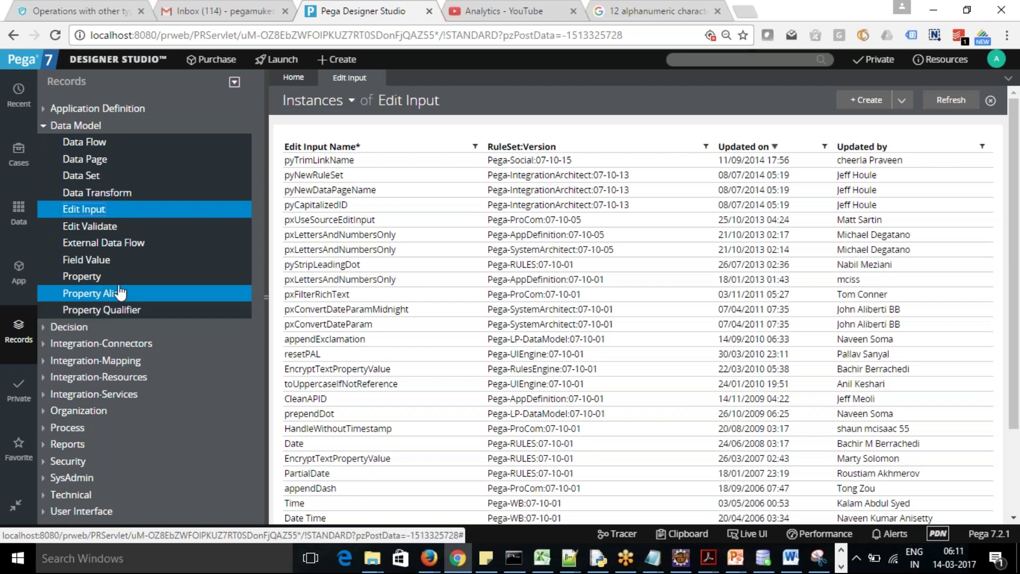
Collapse Data Model, peek at Decision and Organization, and leave Process types (Case Type, Flow, Stage) expanded
{"action": "left_click", "coordinate": [47, 126]}
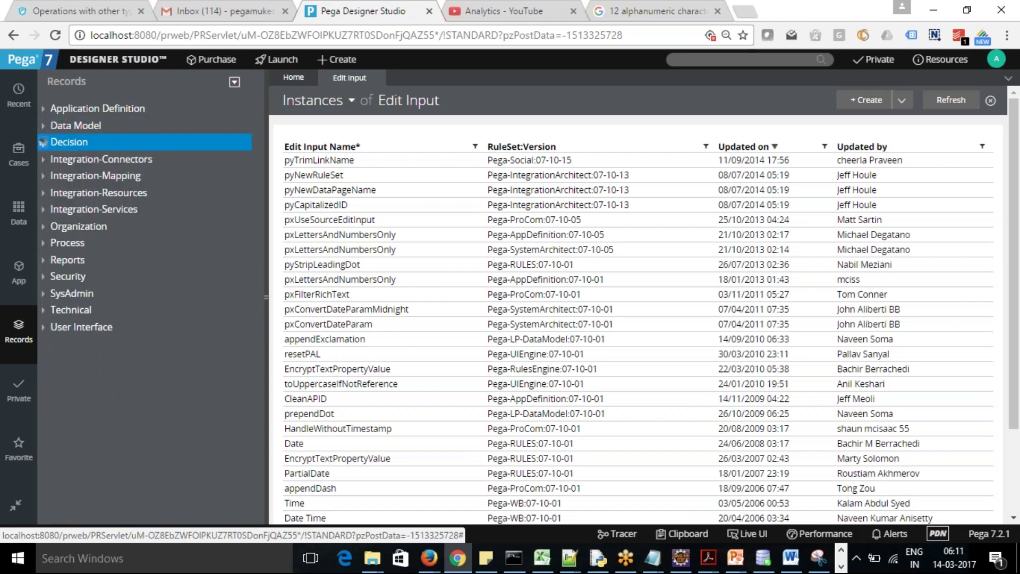
{"action": "left_click", "coordinate": [43, 142]}
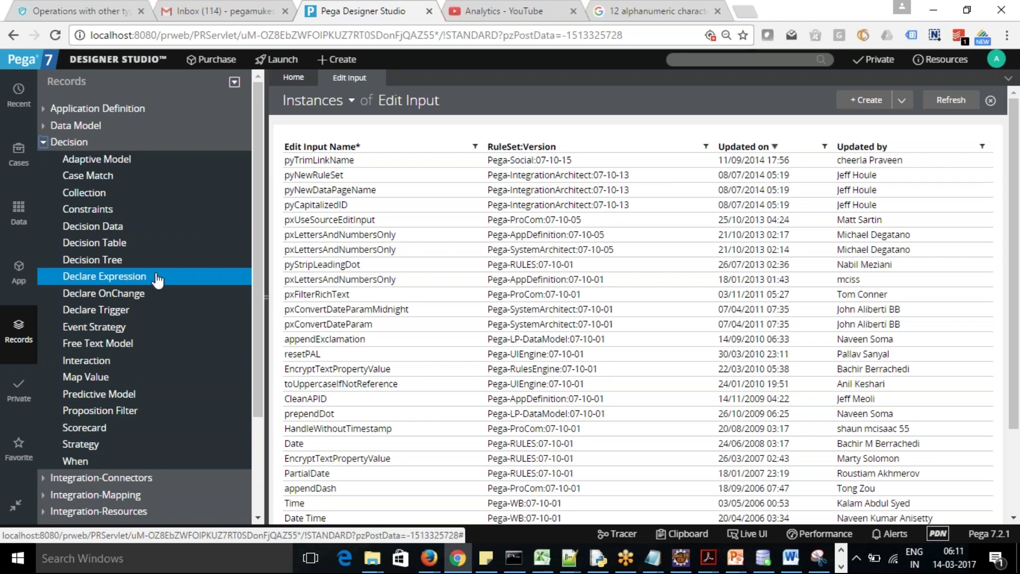
{"action": "left_click", "coordinate": [43, 142]}
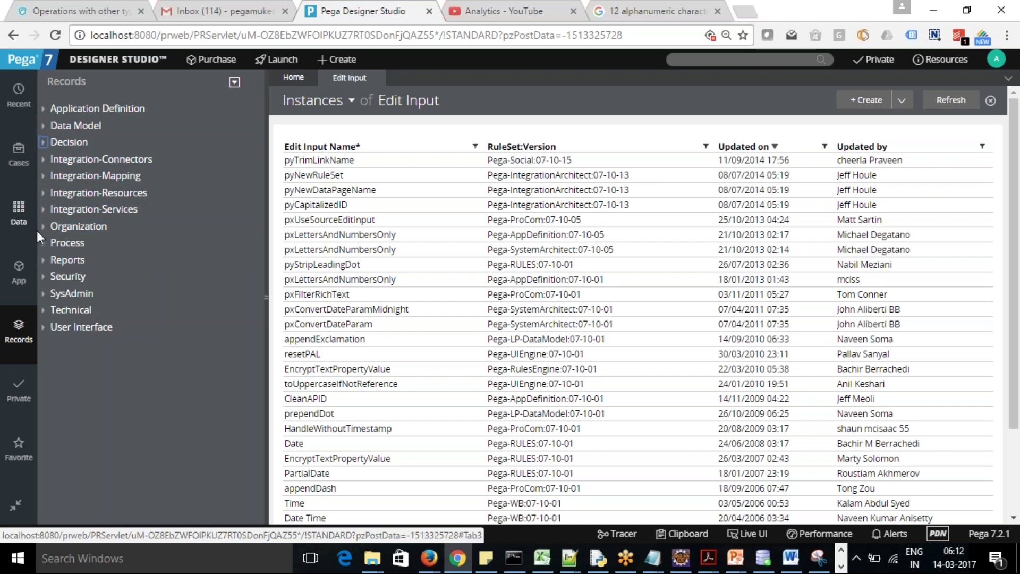
{"action": "left_click", "coordinate": [56, 228]}
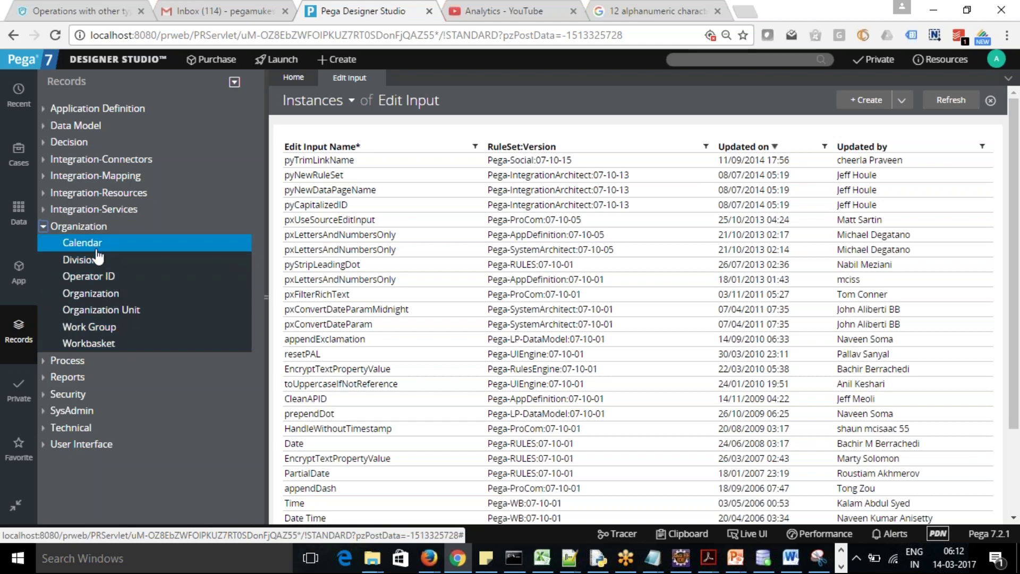
{"action": "left_click", "coordinate": [43, 226]}
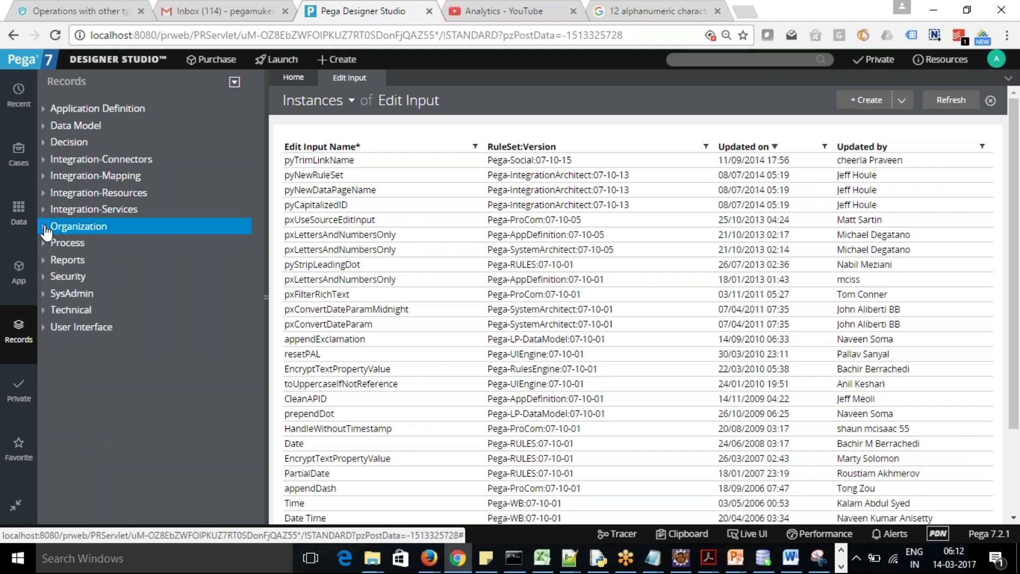
{"action": "left_click", "coordinate": [45, 244]}
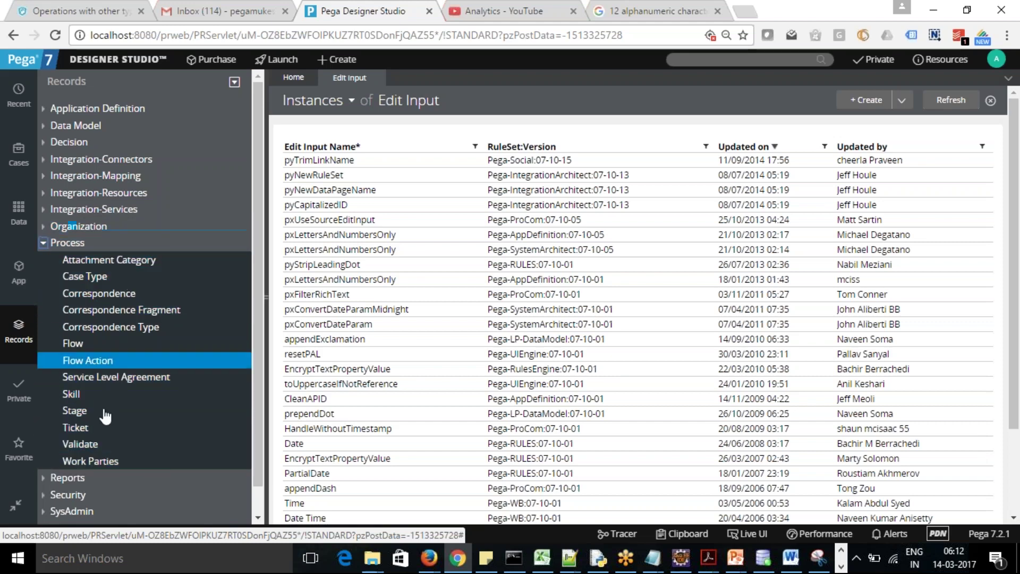
Skim Reports, then browse Security types like Access Group and Keystore before collapsing all categories
{"action": "left_click", "coordinate": [44, 243]}
{"action": "left_click", "coordinate": [44, 261]}
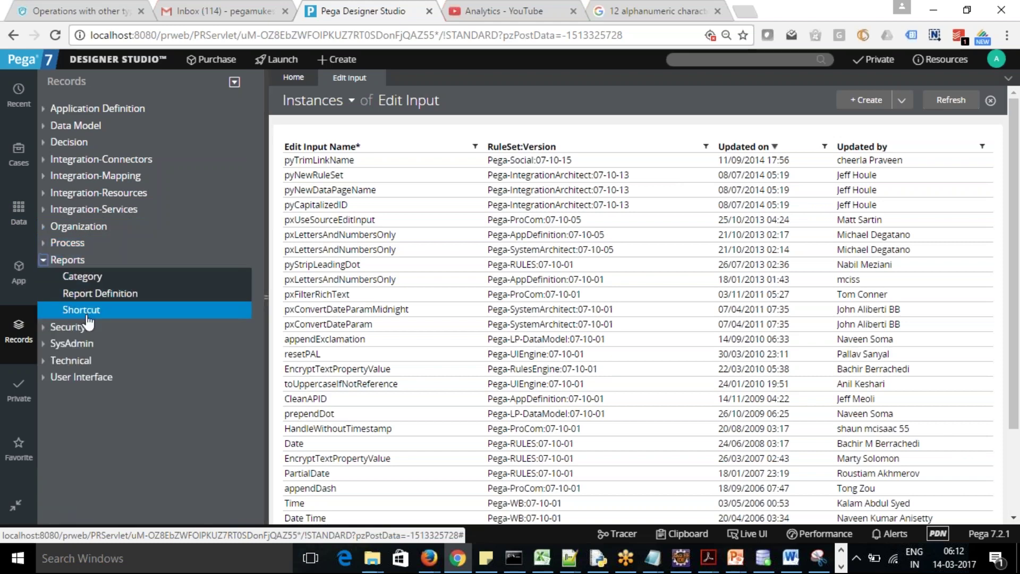
{"action": "left_click", "coordinate": [44, 260]}
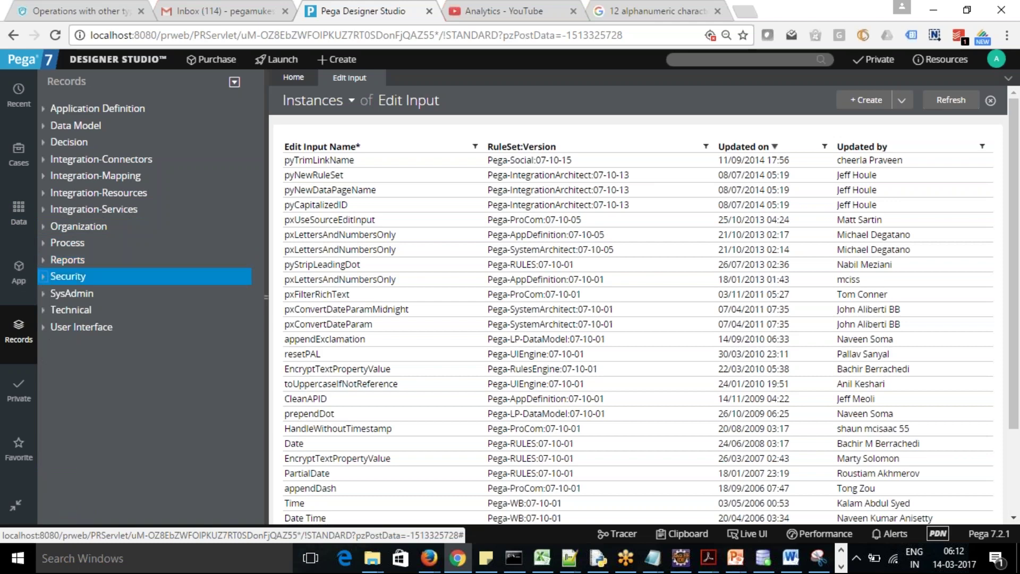
{"action": "left_click", "coordinate": [42, 277]}
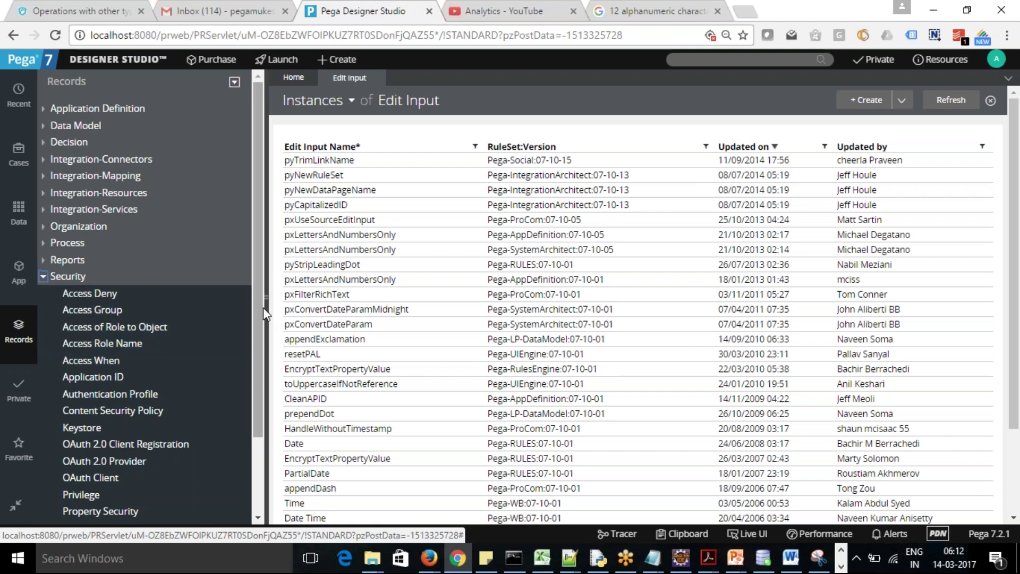
{"action": "scroll", "coordinate": [263, 307], "scroll_direction": "down", "scroll_amount": 3}
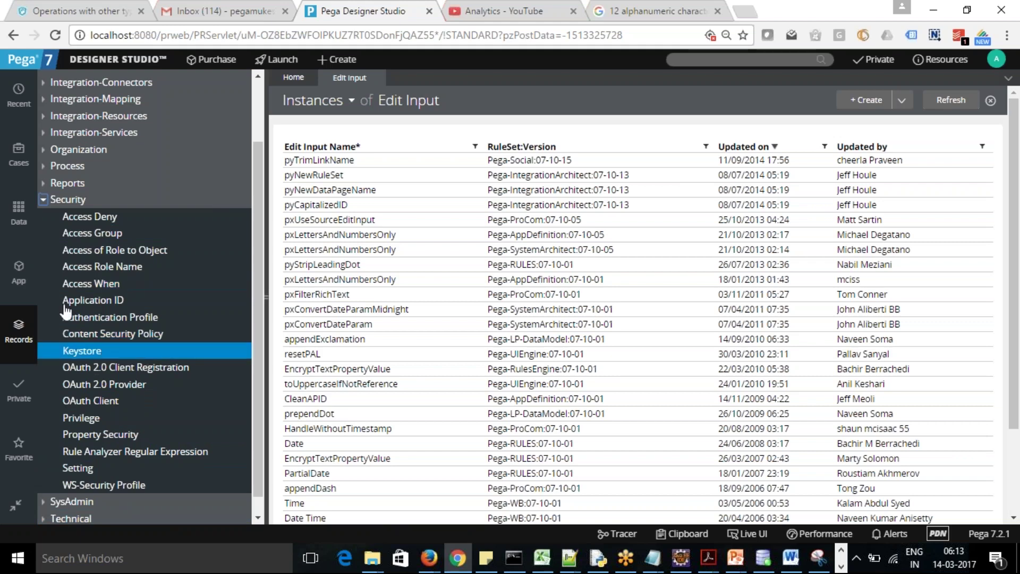
{"action": "left_click", "coordinate": [45, 201]}
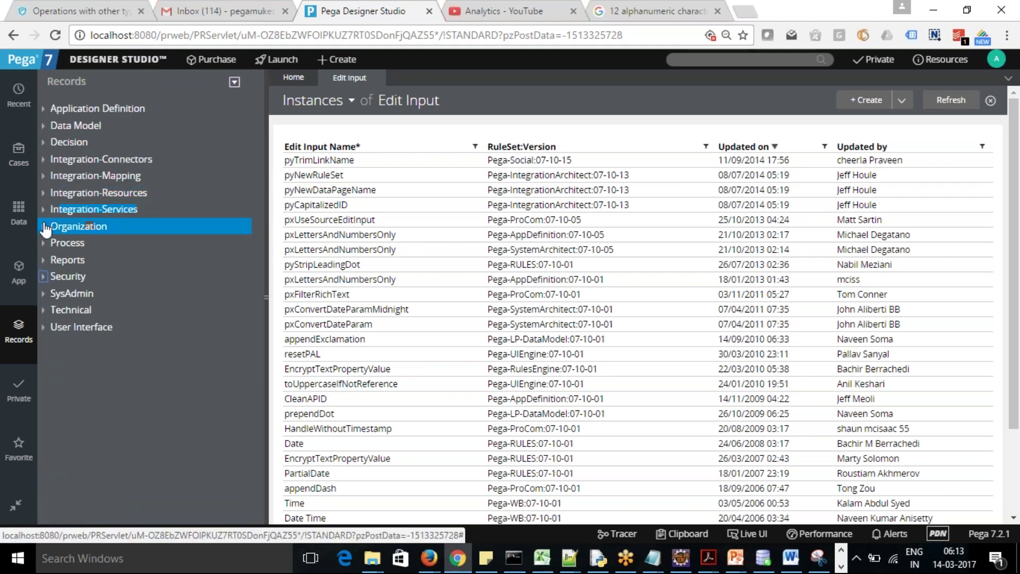
Expand SysAdmin and scroll its types, from Agent Schedule and Agents to Database Table and Remote System
{"action": "left_click", "coordinate": [47, 296]}
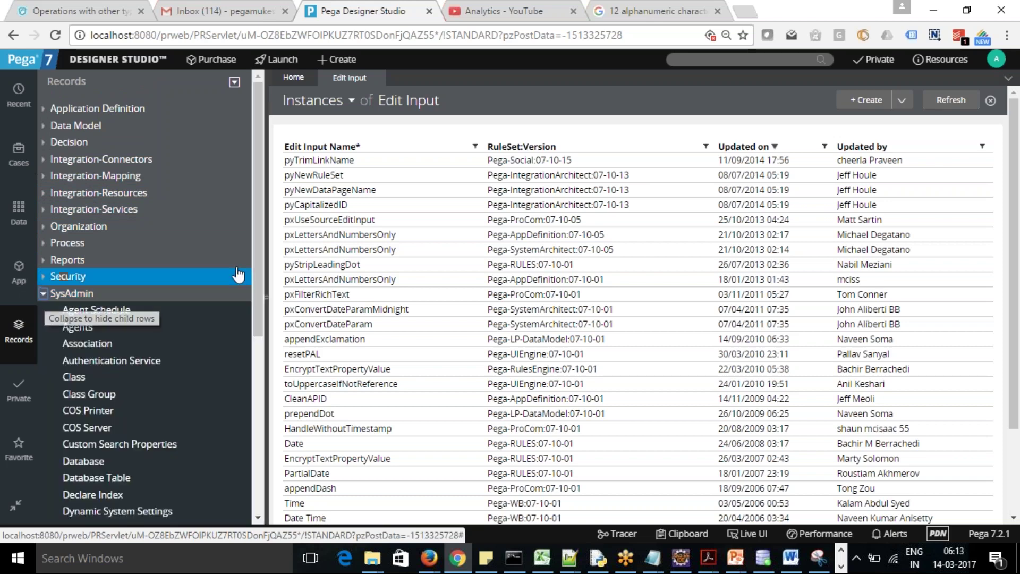
{"action": "scroll", "coordinate": [261, 259], "scroll_direction": "down", "scroll_amount": 3}
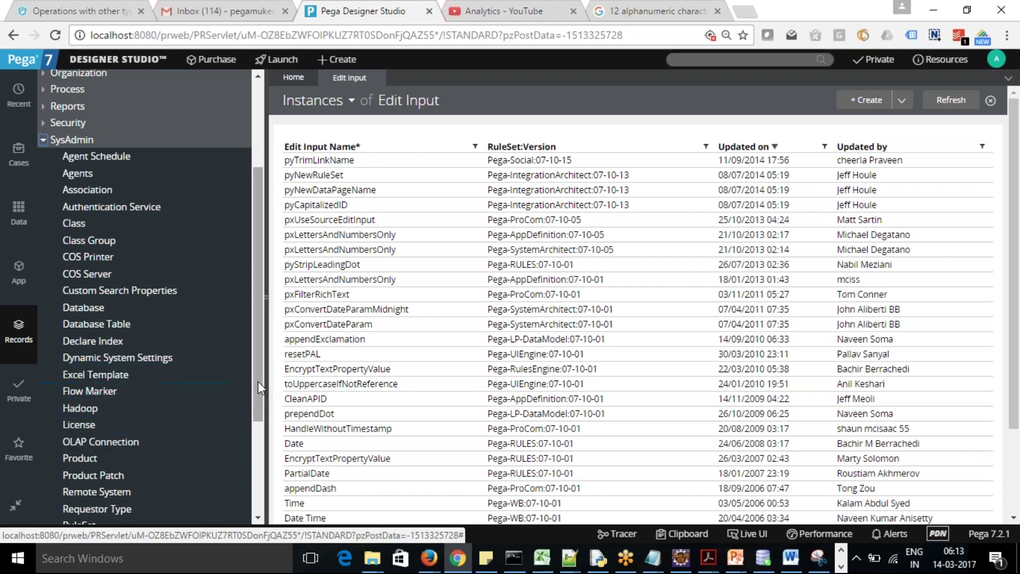
{"action": "left_click_drag", "start_coordinate": [259, 416], "coordinate": [262, 484]}
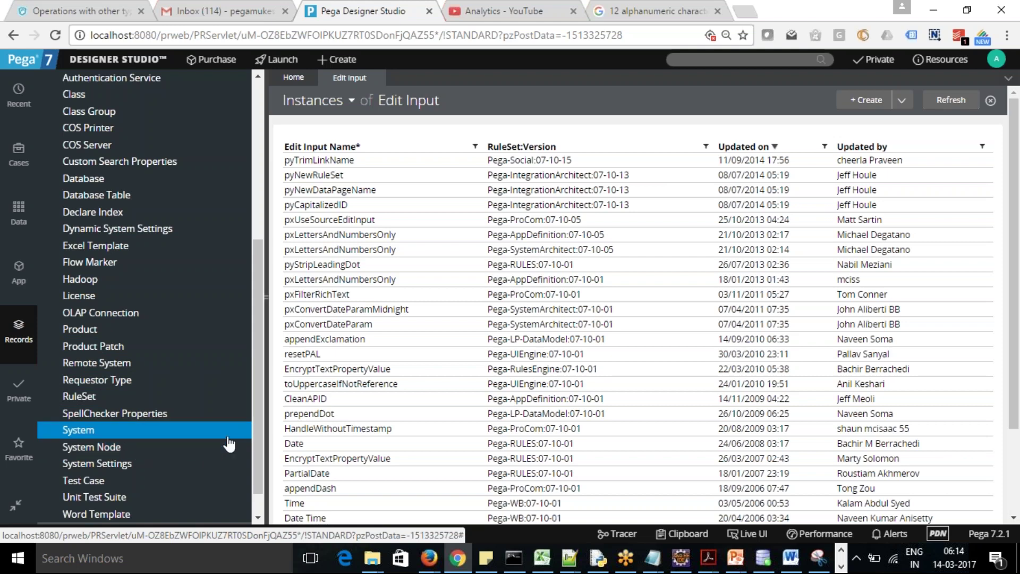
{"action": "left_click_drag", "start_coordinate": [255, 436], "coordinate": [257, 453]}
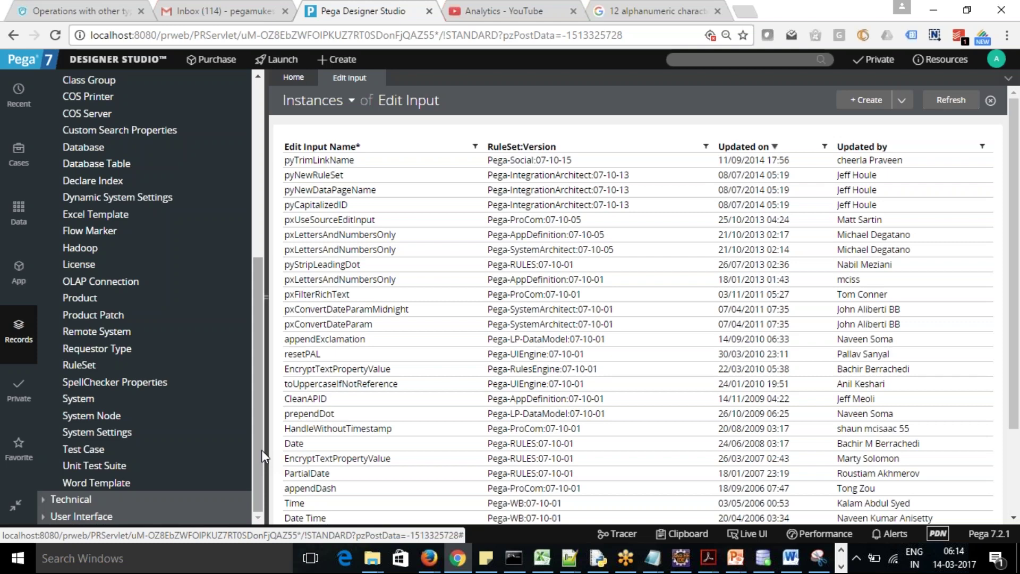
{"action": "left_click_drag", "start_coordinate": [261, 450], "coordinate": [260, 352]}
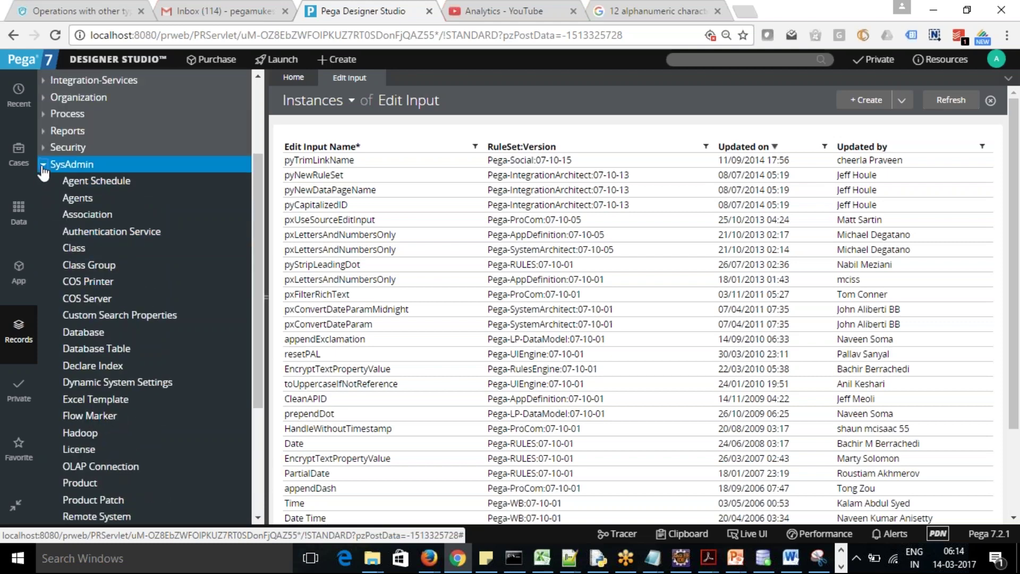
Swap SysAdmin for Technical, scroll from Activity and Batch Process to Stencil and Text File, then collapse it
{"action": "left_click", "coordinate": [44, 165]}
{"action": "left_click", "coordinate": [43, 309]}
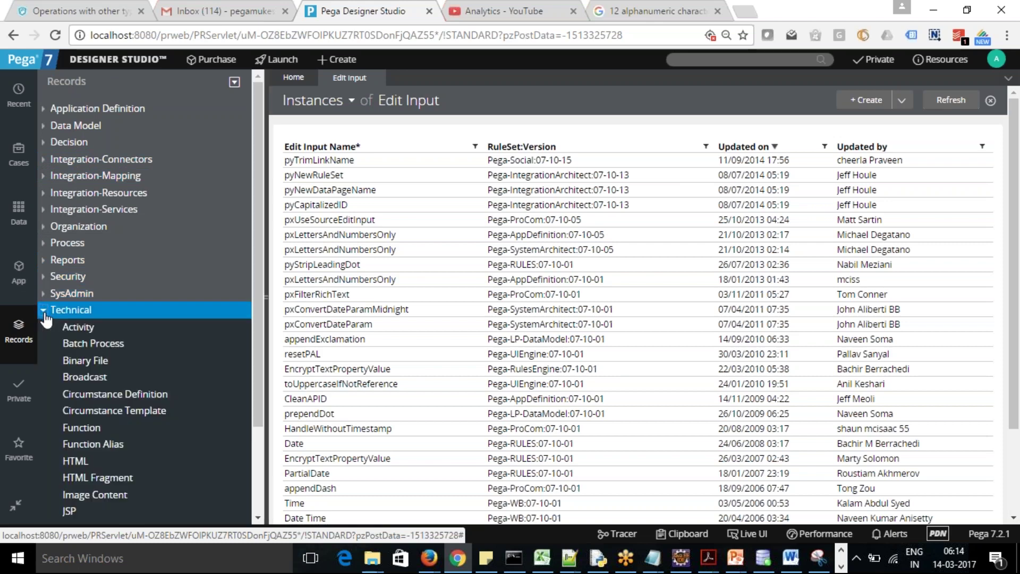
{"action": "left_click_drag", "start_coordinate": [254, 308], "coordinate": [269, 399]}
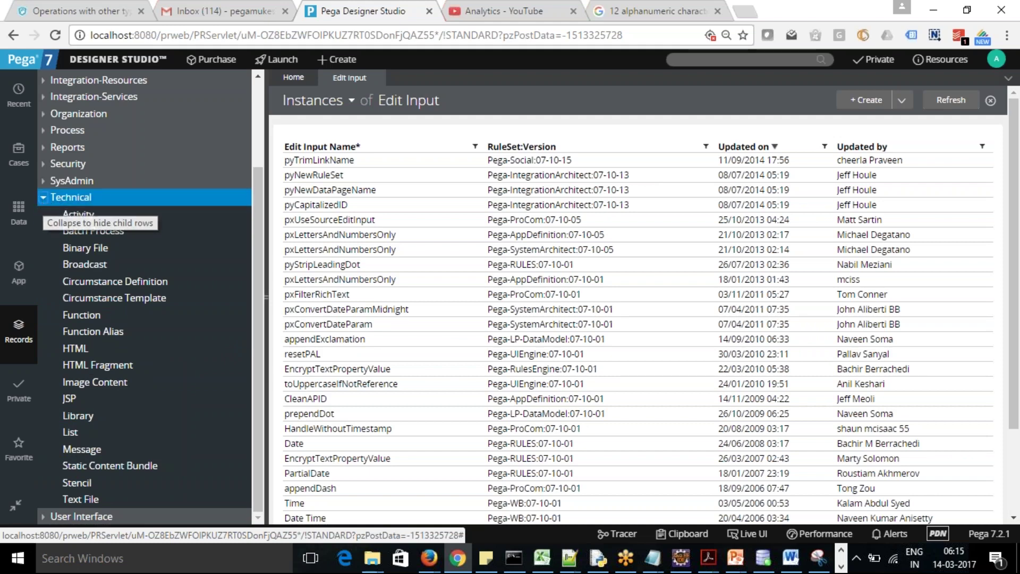
{"action": "left_click", "coordinate": [43, 197]}
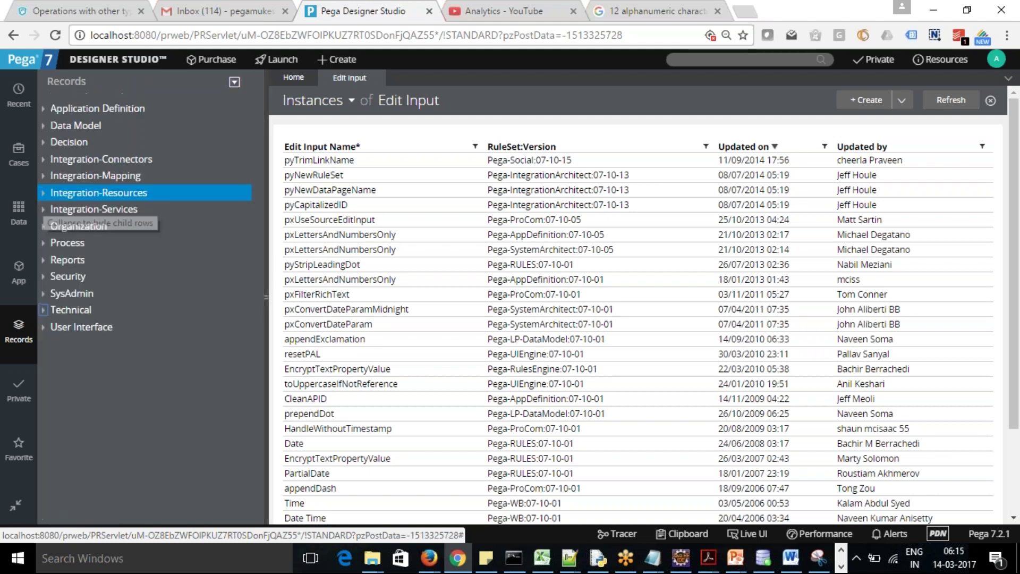
Glance at User Interface types, then return to the Eget-Purchase-Work class tree with Delivery, Payment and Purchase
{"action": "left_click", "coordinate": [46, 332]}
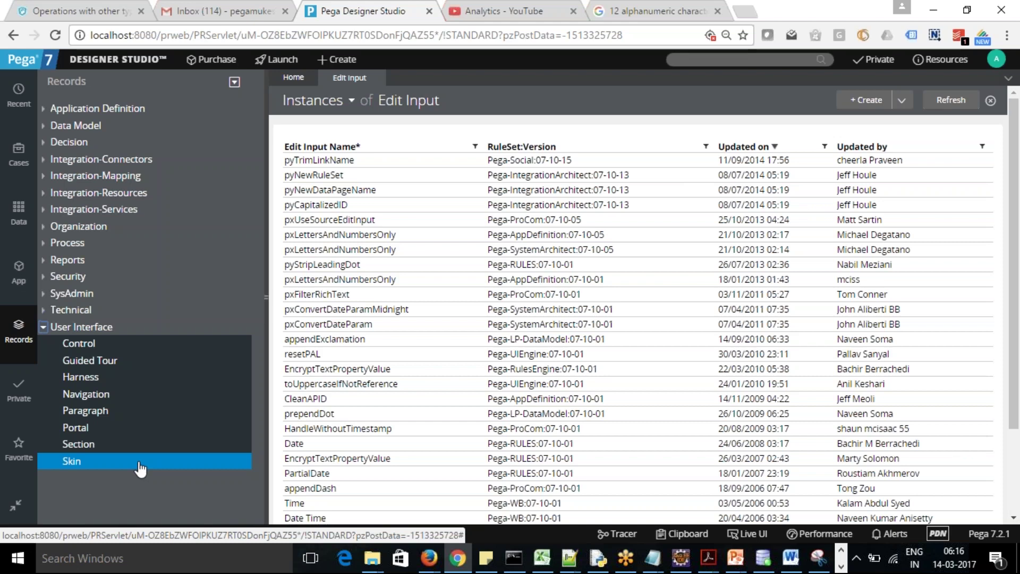
{"action": "left_click", "coordinate": [45, 327]}
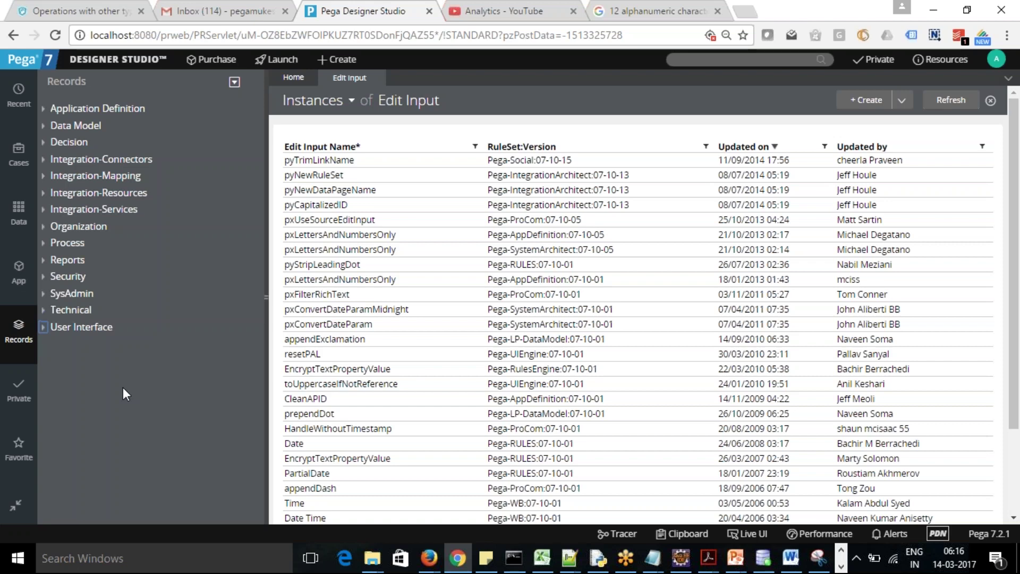
{"action": "left_click", "coordinate": [20, 272]}
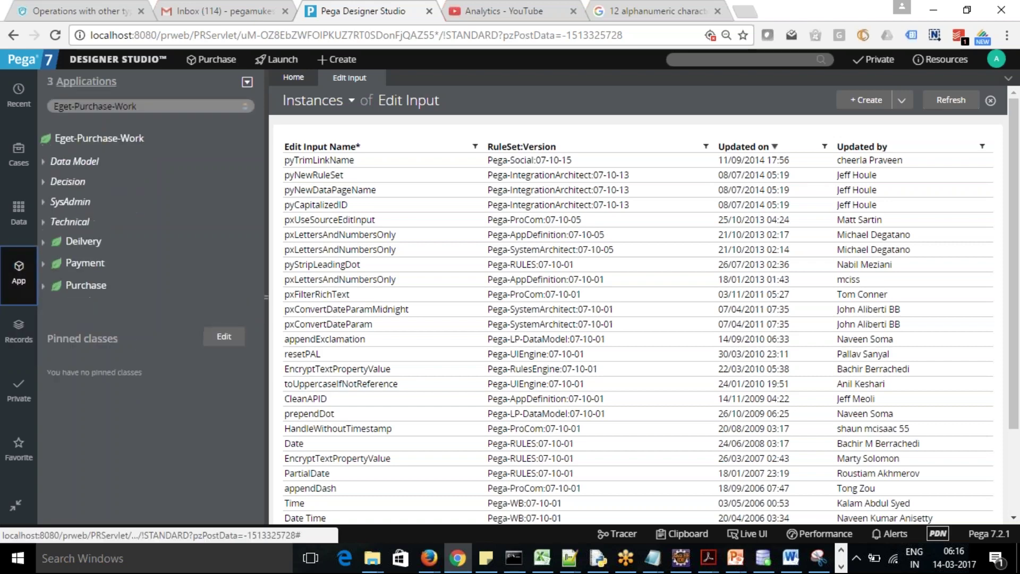
Expand the Purchase class to show its rule categories, briefly viewing its Process rules
{"action": "left_click", "coordinate": [43, 286]}
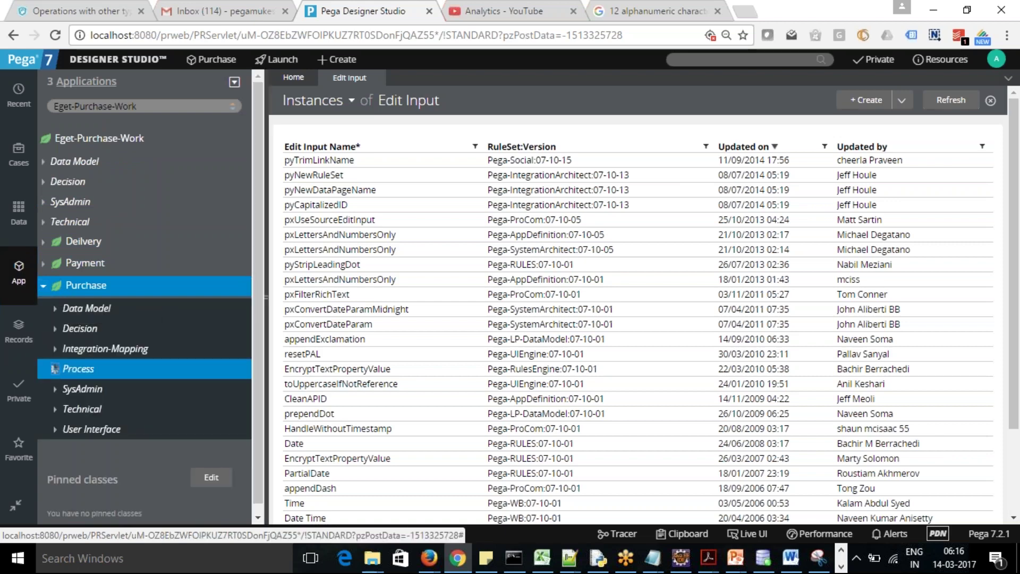
{"action": "left_click", "coordinate": [55, 369]}
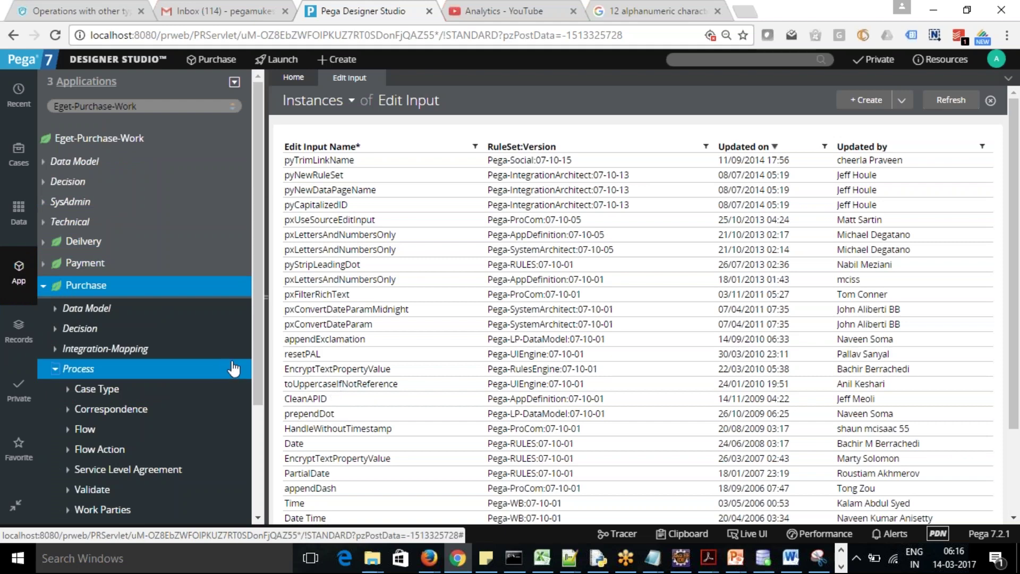
{"action": "left_click_drag", "start_coordinate": [257, 355], "coordinate": [257, 413]}
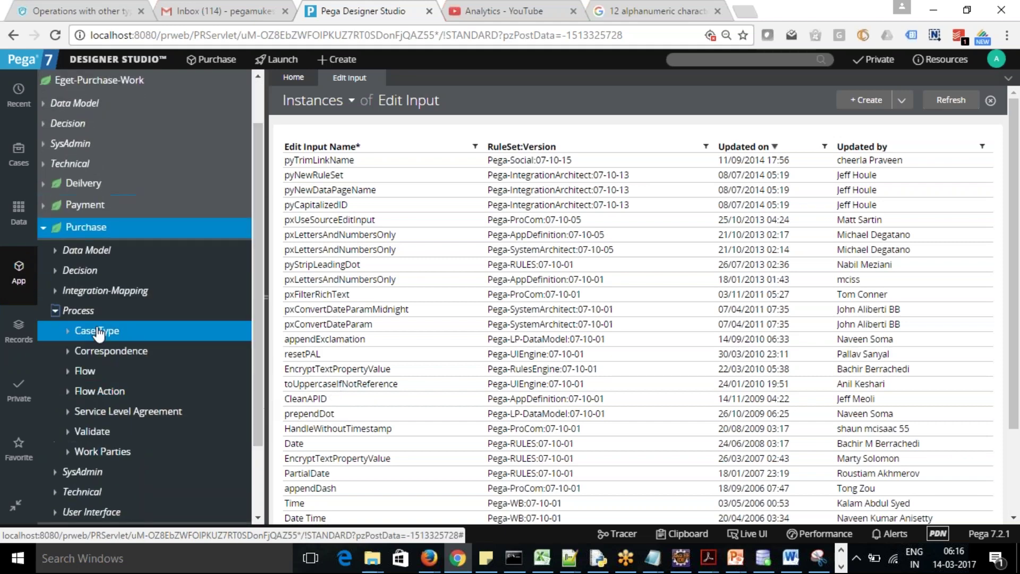
{"action": "left_click", "coordinate": [55, 311]}
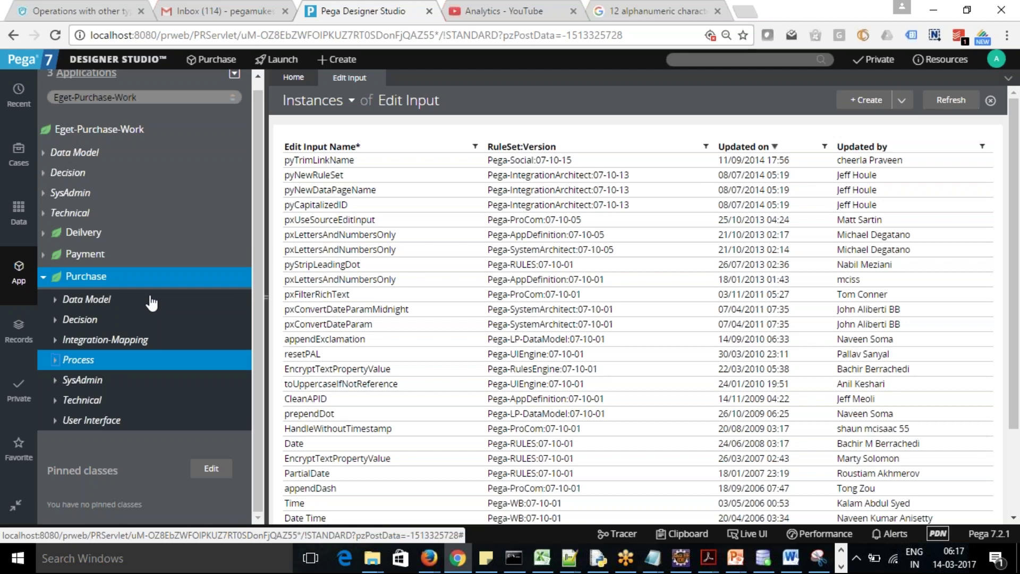
Show the System administration tools submenu under the Designer Studio menu
{"action": "left_click", "coordinate": [112, 63]}
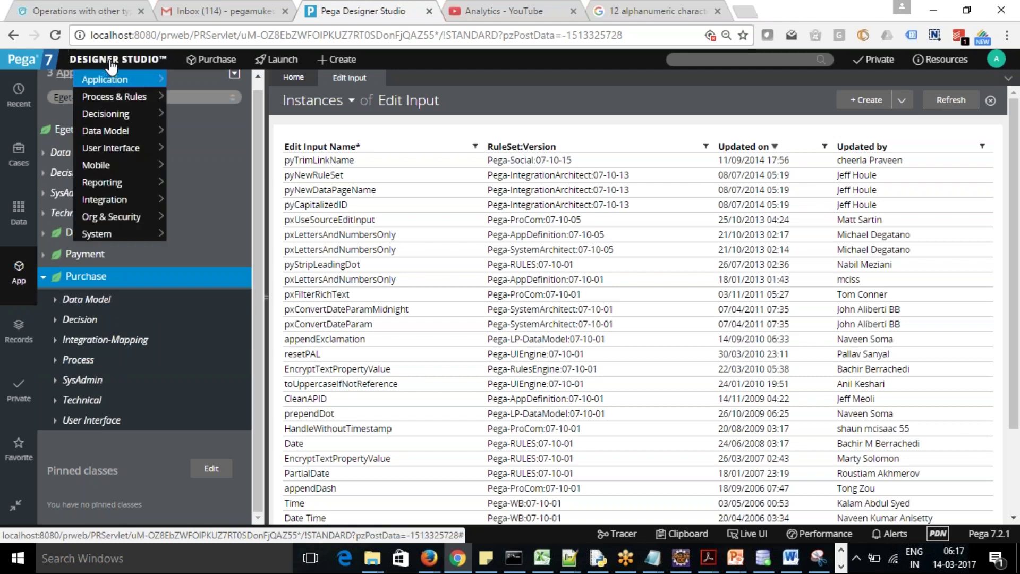
{"action": "mouse_move", "coordinate": [121, 216]}
{"action": "mouse_move", "coordinate": [117, 233]}
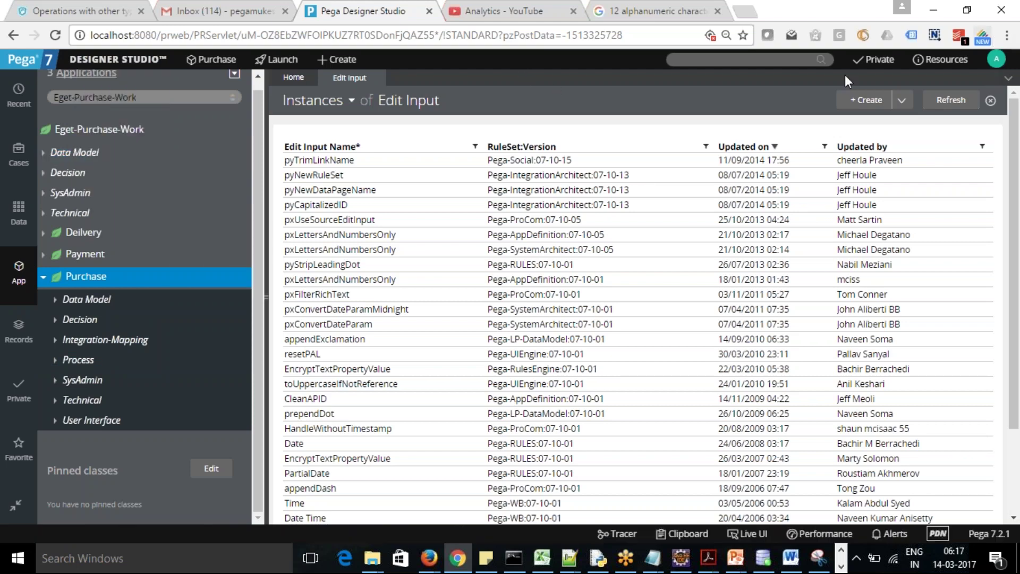
Open Bulk actions for the checked-out records from the Private menu
{"action": "mouse_move", "coordinate": [876, 68]}
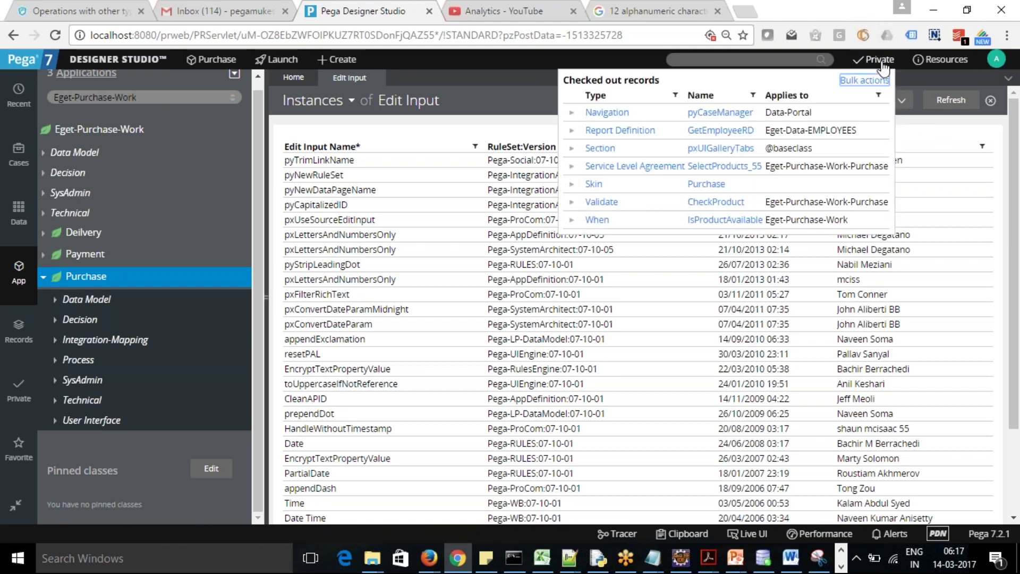
{"action": "left_click", "coordinate": [863, 80]}
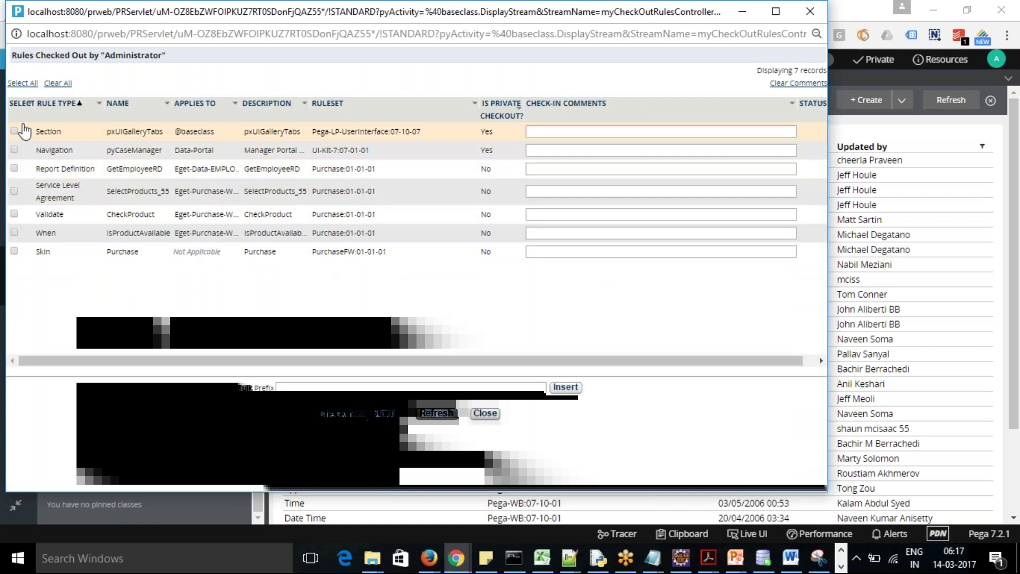
Check in all seven rules with comment prefix 'Test Bulk'; five succeed, two private checkouts fail
{"action": "left_click", "coordinate": [22, 84]}
{"action": "left_click", "coordinate": [352, 387]}
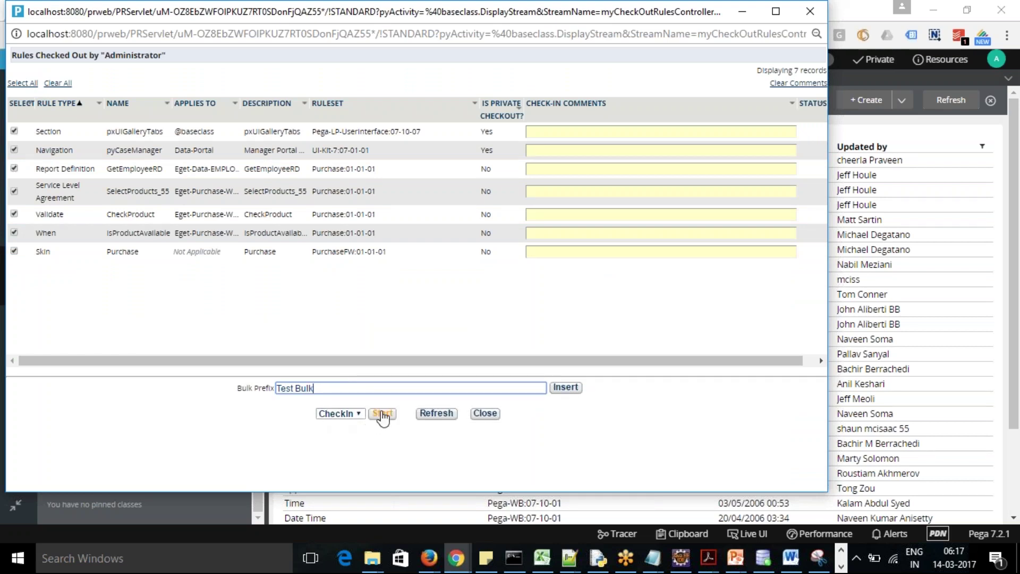
{"action": "left_click", "coordinate": [565, 388]}
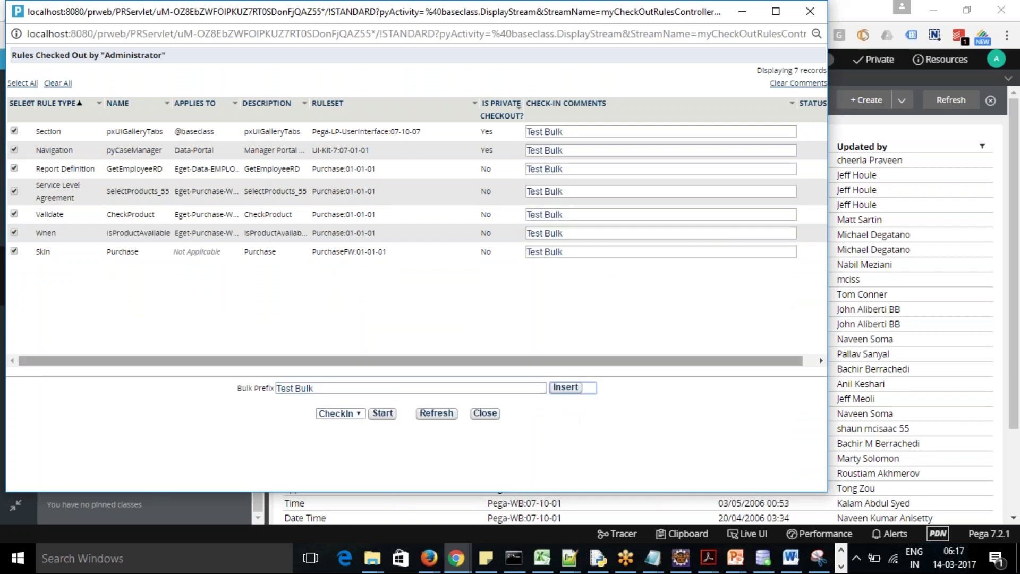
{"action": "left_click", "coordinate": [391, 416]}
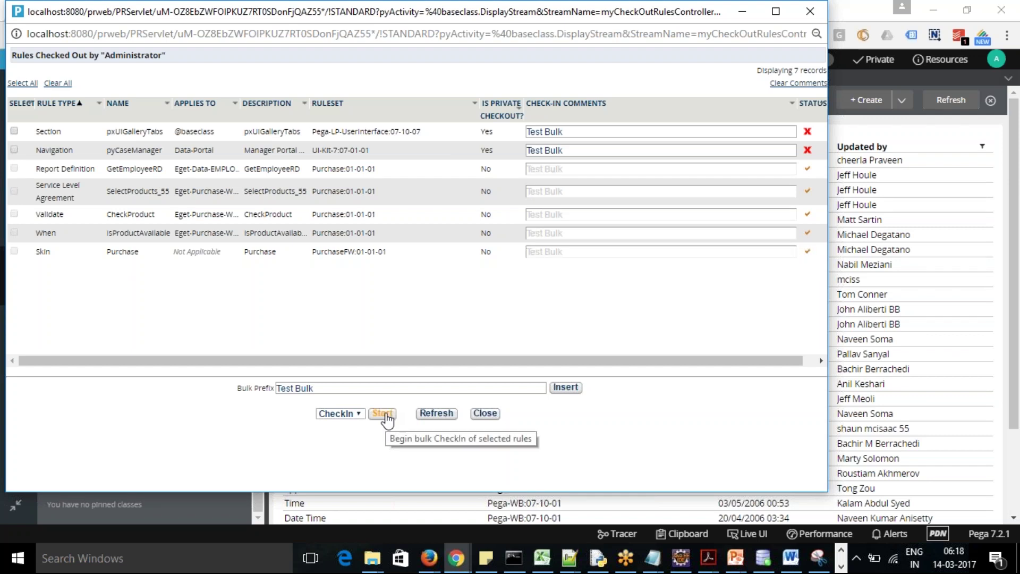
{"action": "left_click_drag", "start_coordinate": [406, 11], "coordinate": [428, 109]}
Close the check-in results and open the Purchase application definition, built on PurchaseFW 01.01.01
{"action": "left_click", "coordinate": [497, 485]}
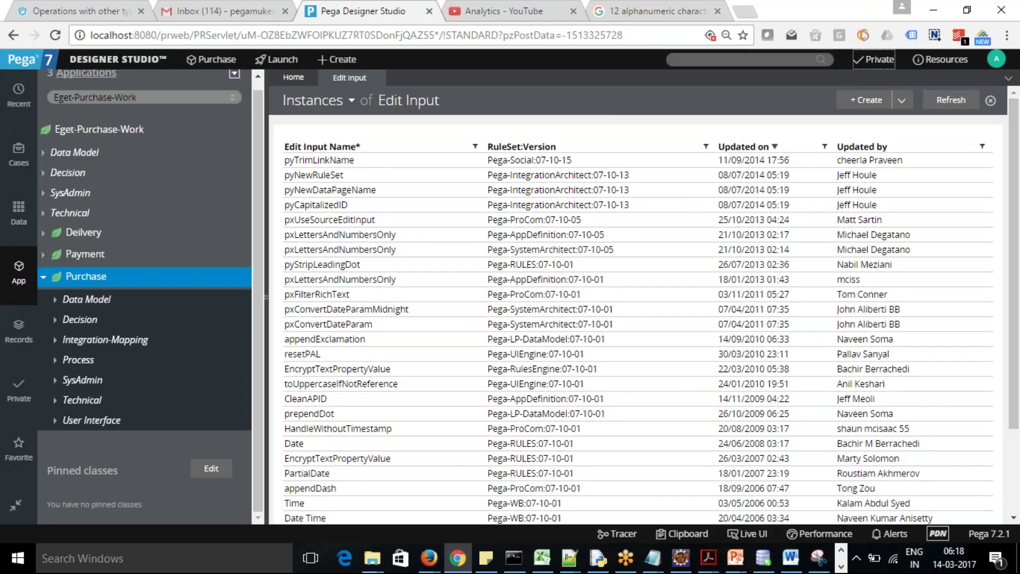
{"action": "left_click", "coordinate": [209, 60]}
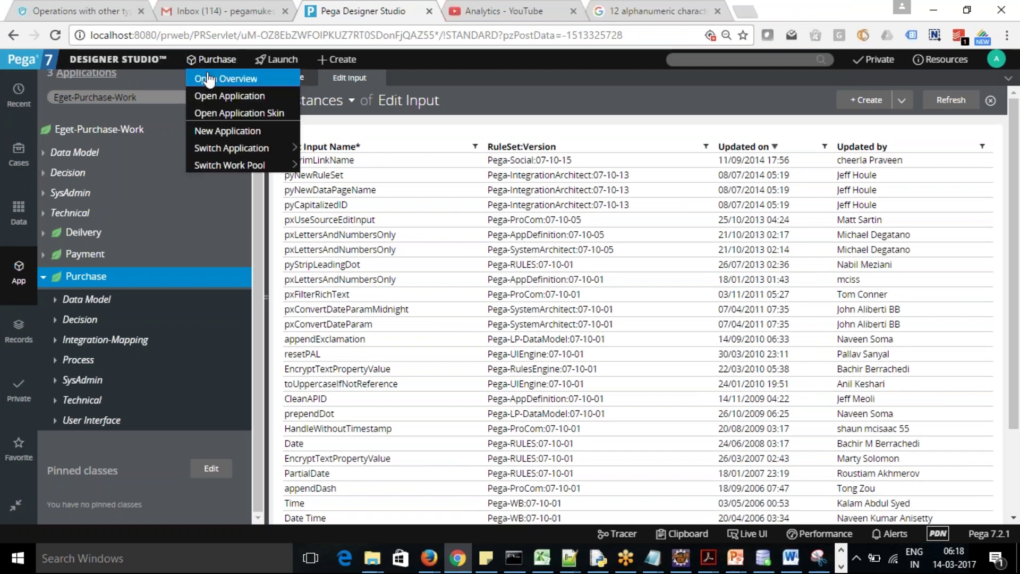
{"action": "mouse_move", "coordinate": [236, 150]}
{"action": "left_click", "coordinate": [229, 96]}
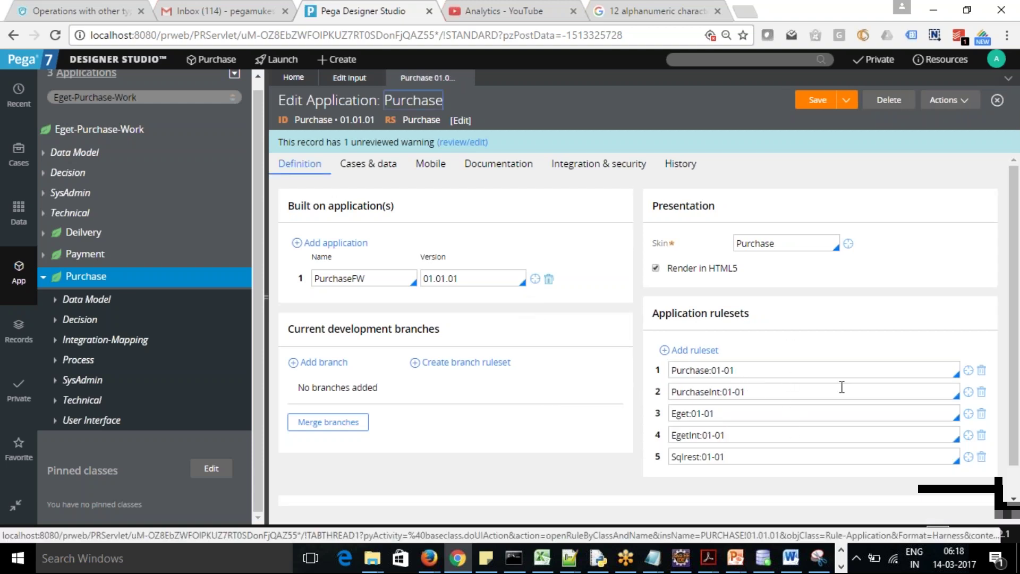
Open the Purchase:01-01 ruleset and expand the details of version 01-01-01
{"action": "left_click", "coordinate": [969, 372]}
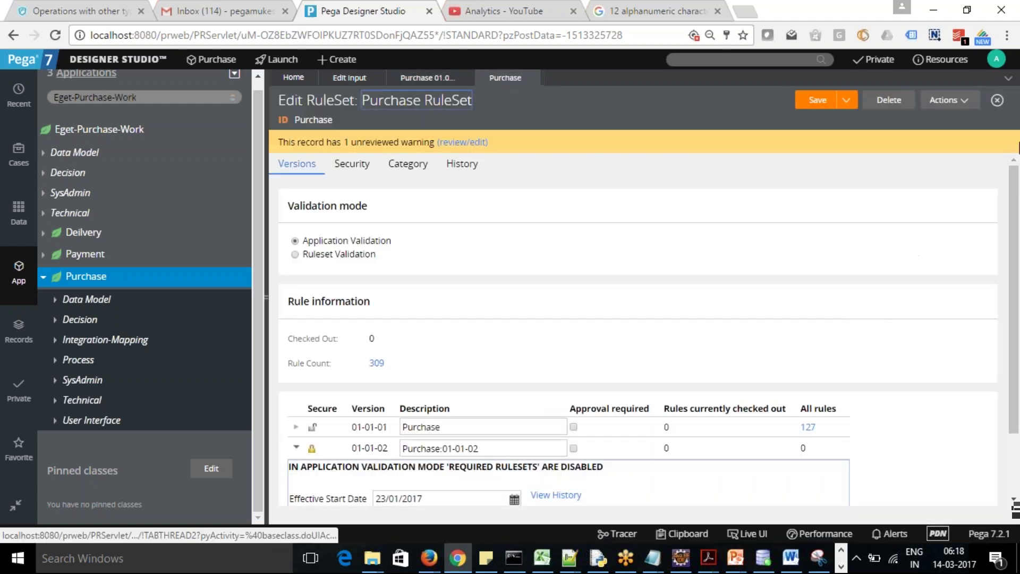
{"action": "scroll", "coordinate": [1015, 180], "scroll_direction": "down", "scroll_amount": 2}
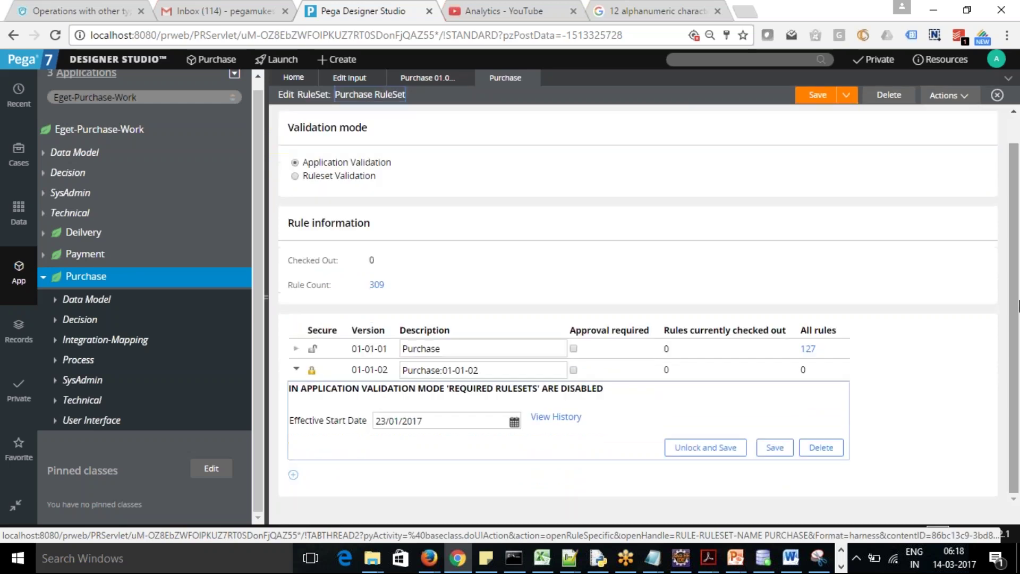
{"action": "left_click", "coordinate": [331, 353]}
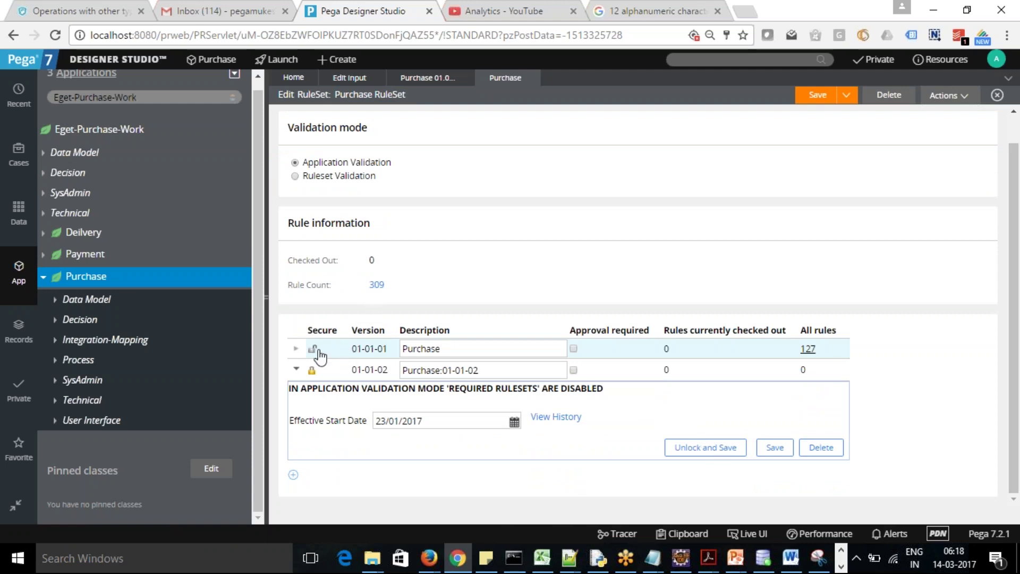
{"action": "left_click", "coordinate": [296, 349]}
Lock ruleset version 01-01-01 with a confirmed password
{"action": "left_click", "coordinate": [713, 391]}
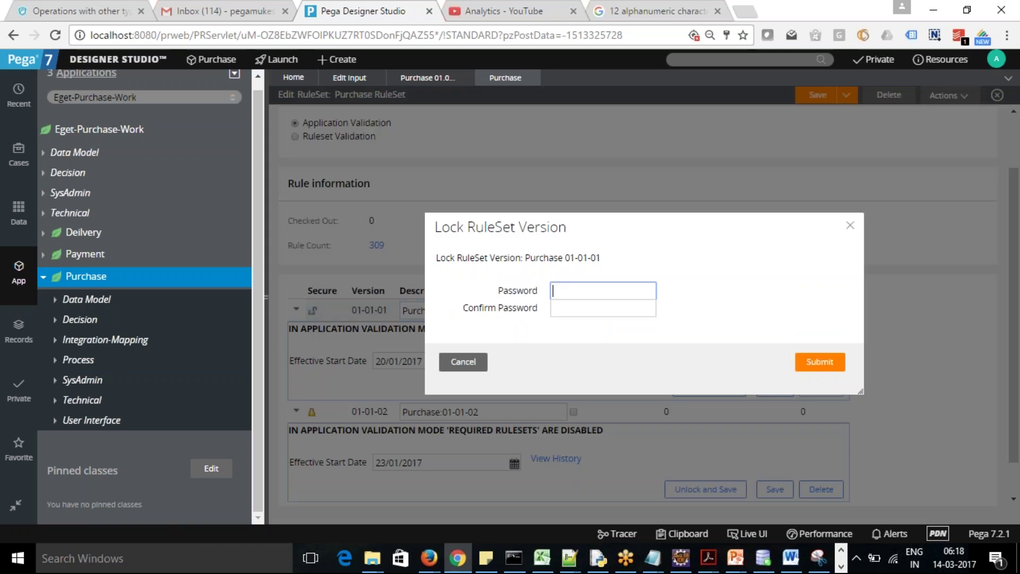
{"action": "type", "text": "n"}
{"action": "key", "text": "Tab"}
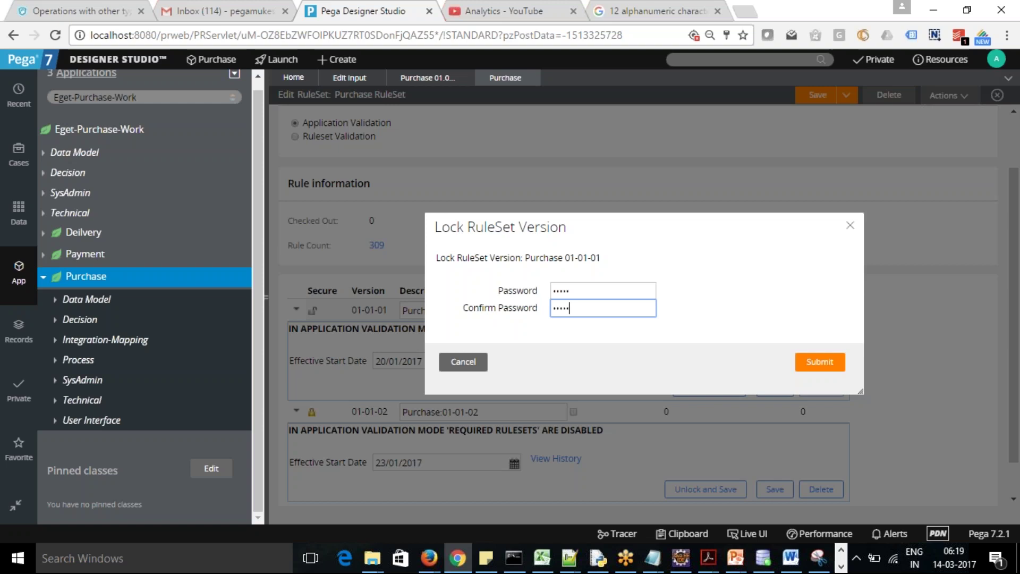
{"action": "left_click", "coordinate": [809, 365]}
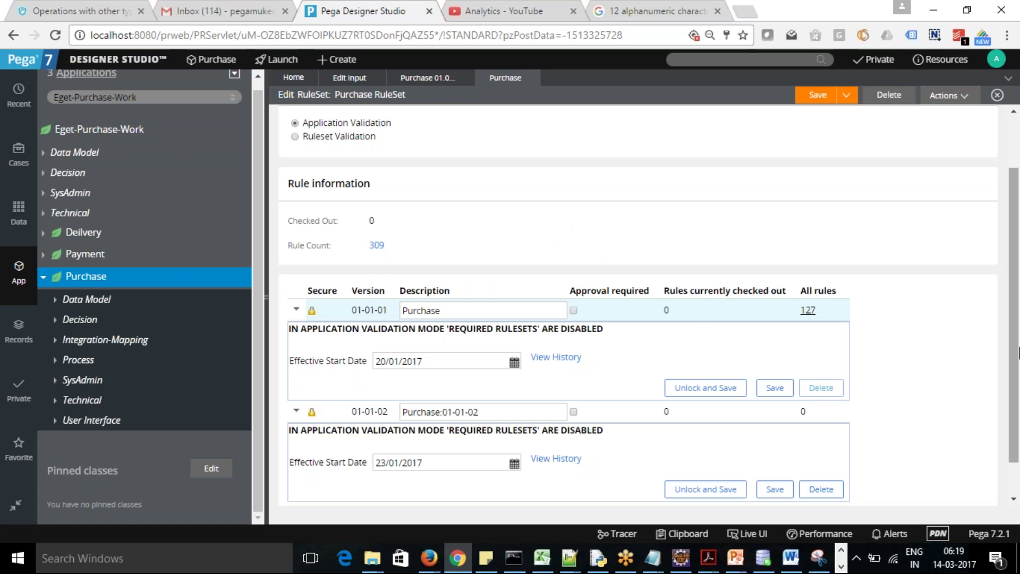
Unlock ruleset version 01-01-02 and submit
{"action": "scroll", "coordinate": [929, 333], "scroll_direction": "down", "scroll_amount": 1}
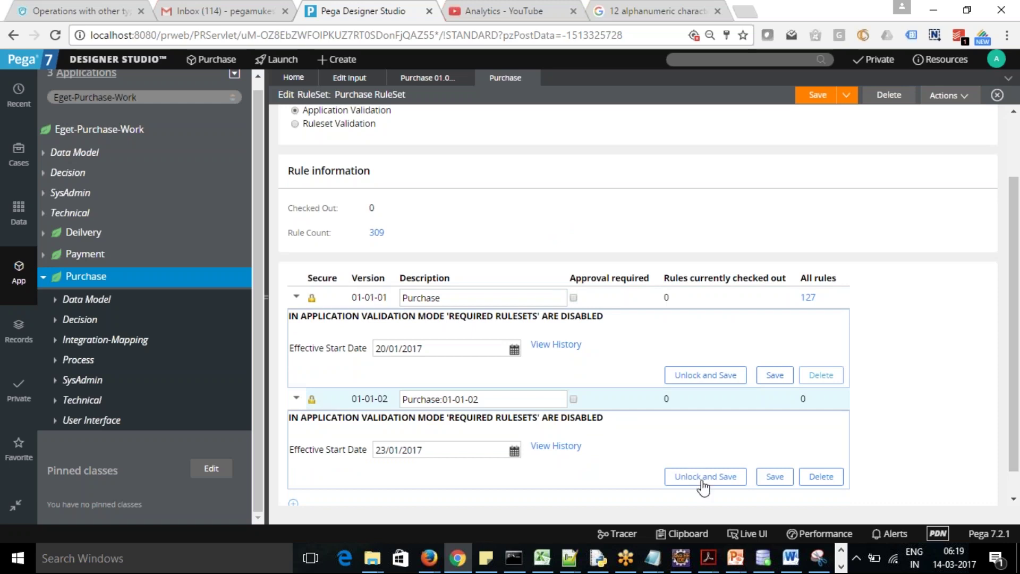
{"action": "left_click", "coordinate": [719, 472]}
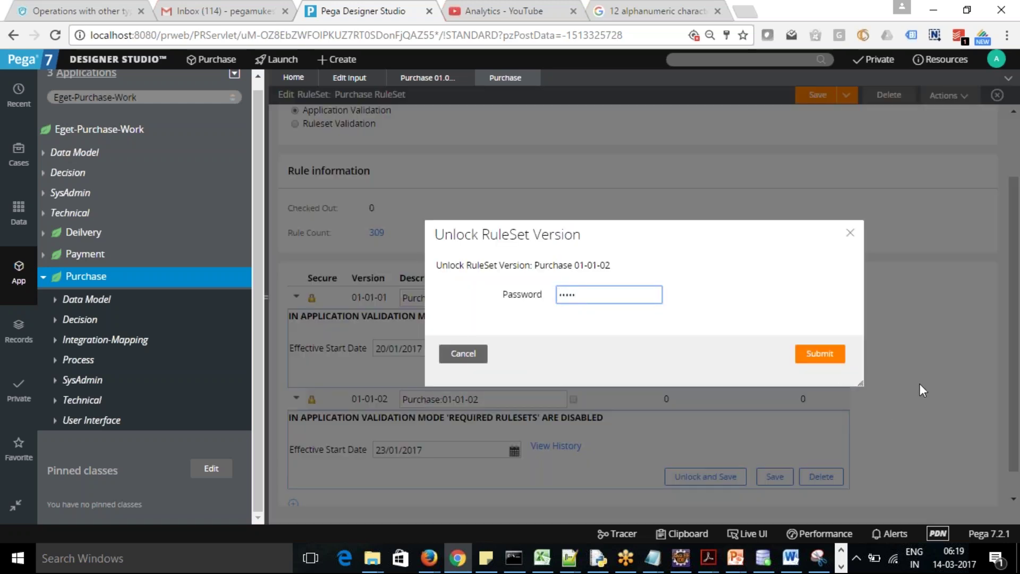
{"action": "left_click", "coordinate": [819, 354]}
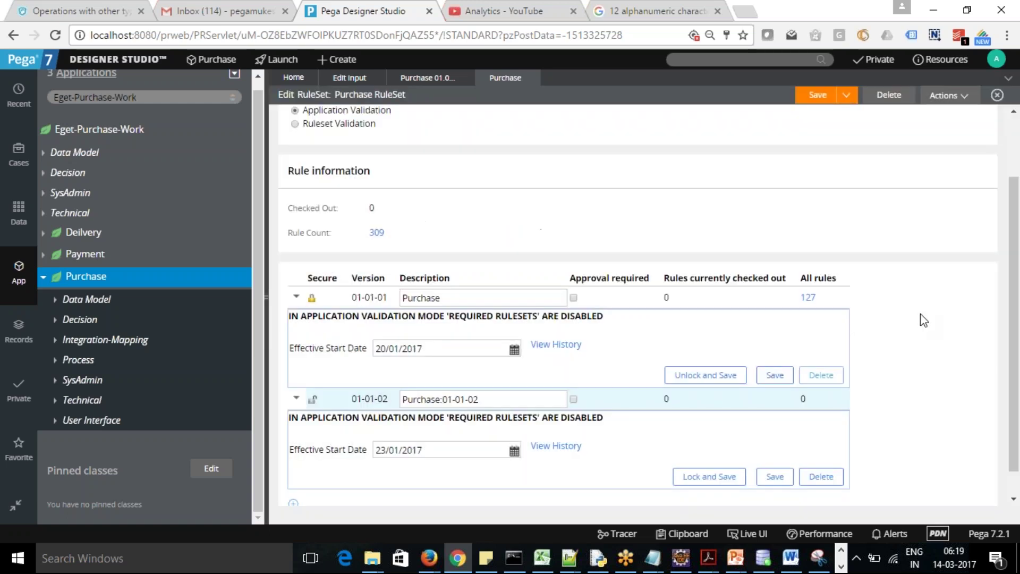
{"action": "scroll", "coordinate": [903, 212], "scroll_direction": "up", "scroll_amount": 3}
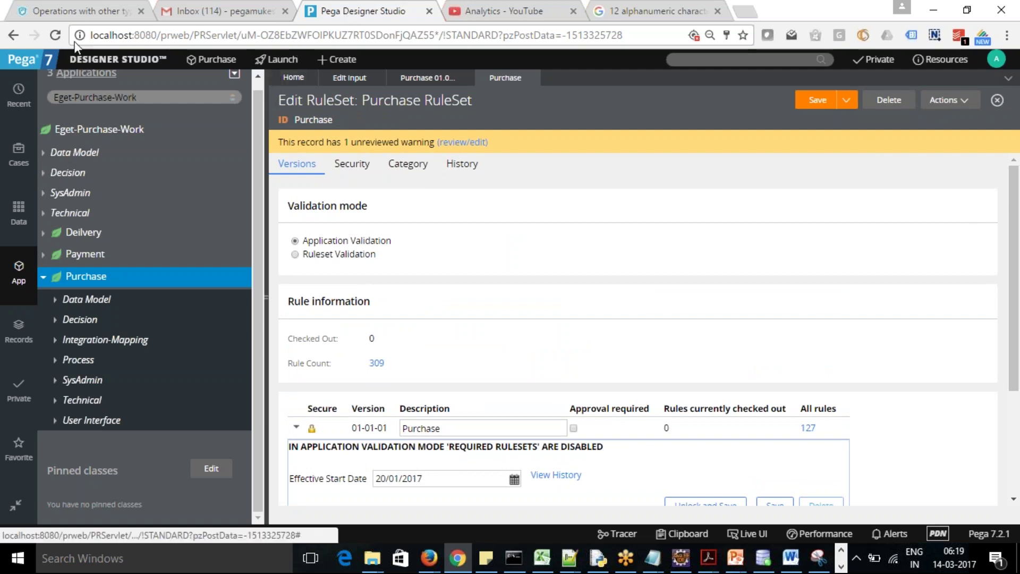
Launch the Package wizard from Designer Studio > Application > Distribution
{"action": "left_click", "coordinate": [98, 62]}
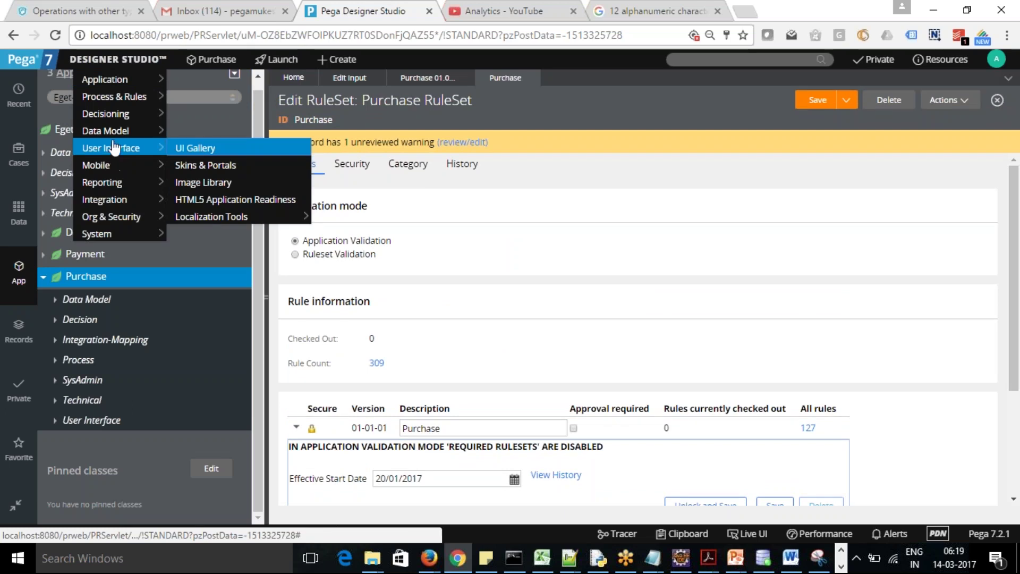
{"action": "mouse_move", "coordinate": [114, 99]}
{"action": "mouse_move", "coordinate": [115, 79]}
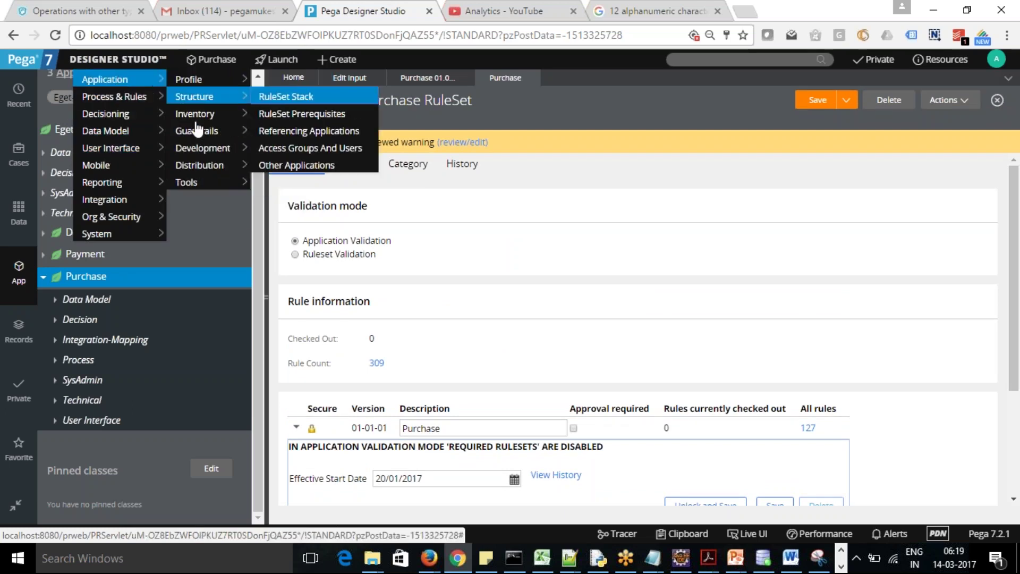
{"action": "mouse_move", "coordinate": [202, 168]}
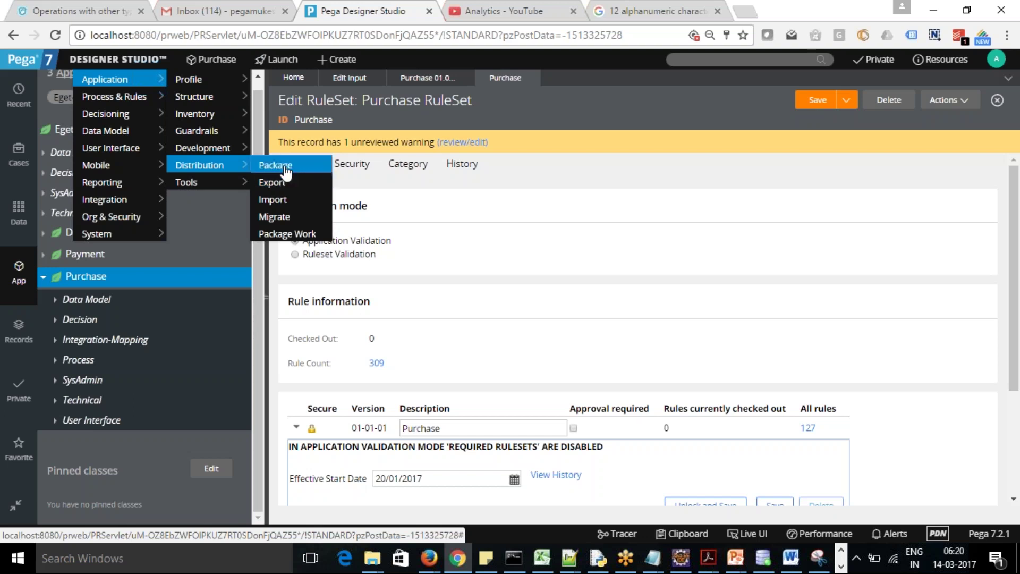
{"action": "left_click", "coordinate": [275, 165]}
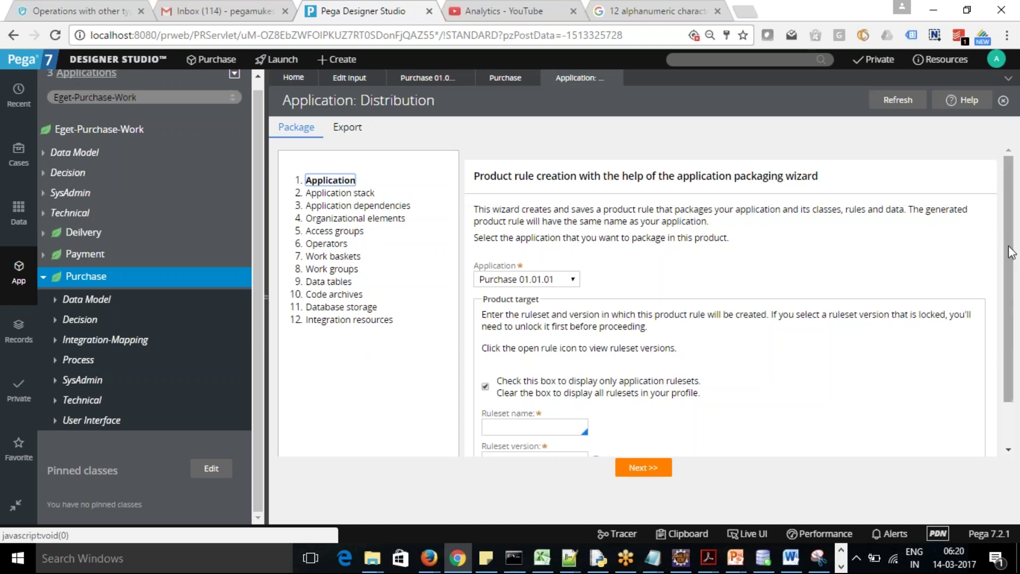
Set the product rule's target to ruleset Purchase, version 01-01-02, and continue
{"action": "scroll", "coordinate": [1011, 255], "scroll_direction": "down", "scroll_amount": 1}
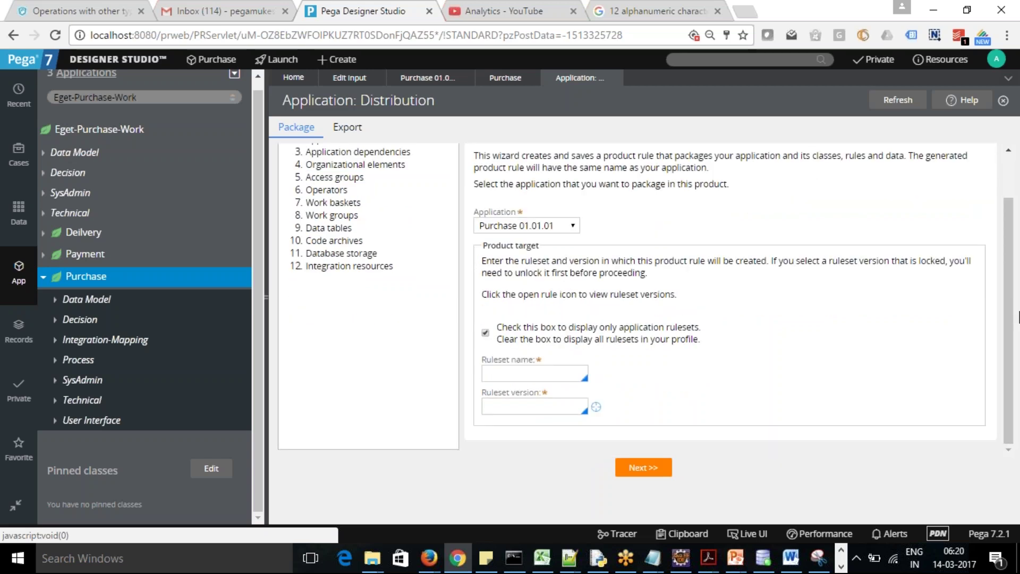
{"action": "left_click", "coordinate": [521, 373]}
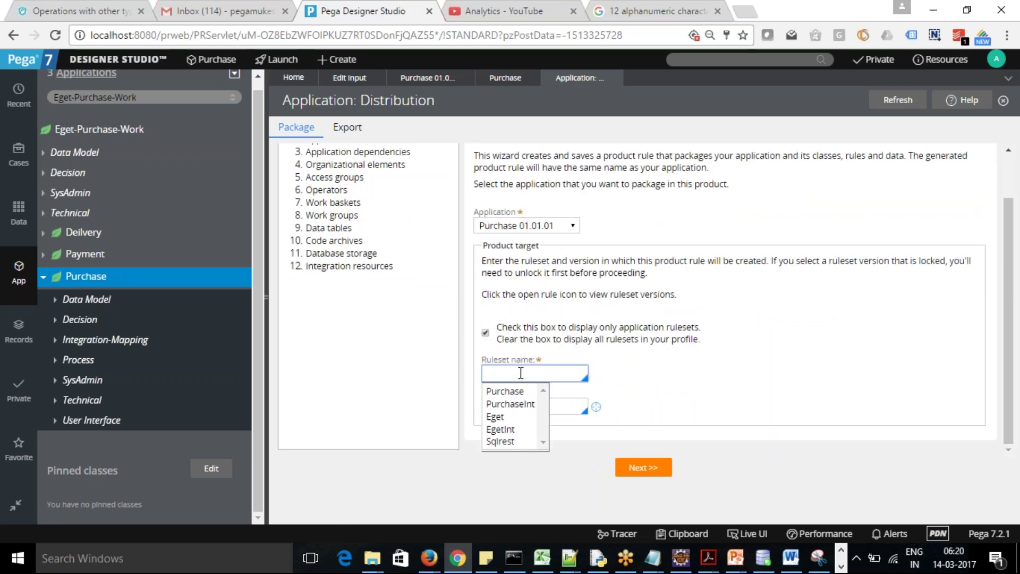
{"action": "left_click", "coordinate": [513, 393]}
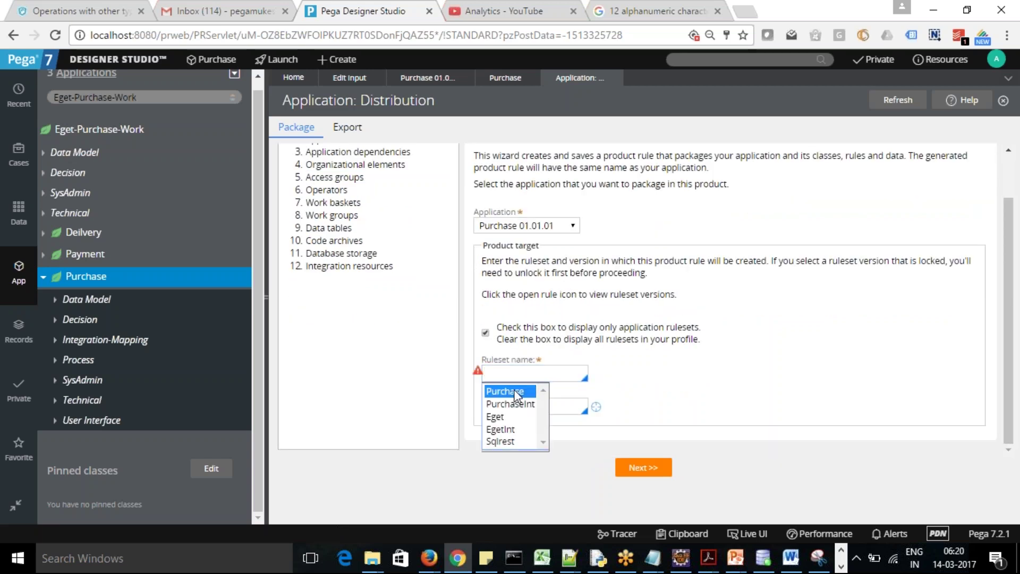
{"action": "left_click", "coordinate": [537, 403]}
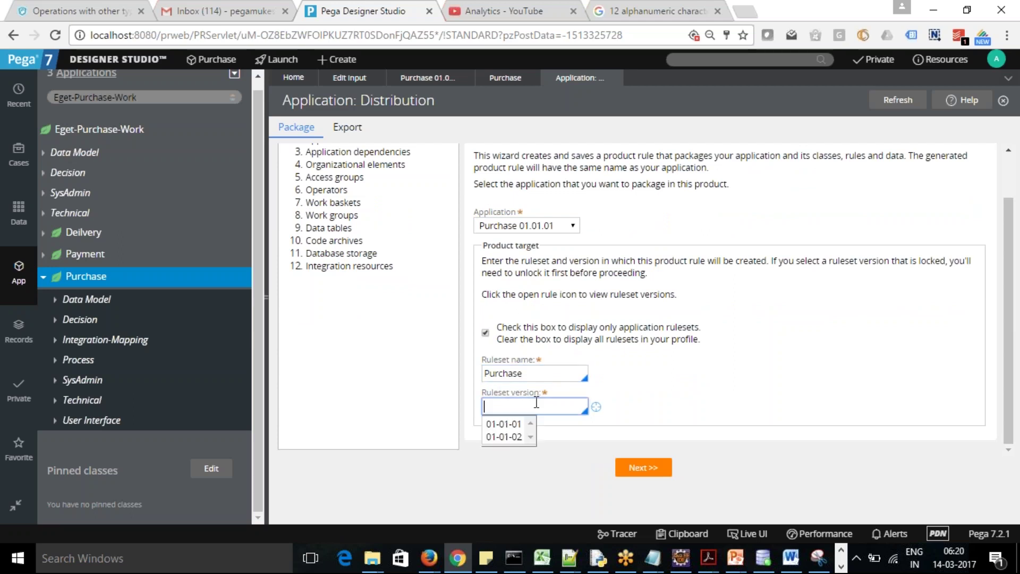
{"action": "left_click", "coordinate": [505, 437]}
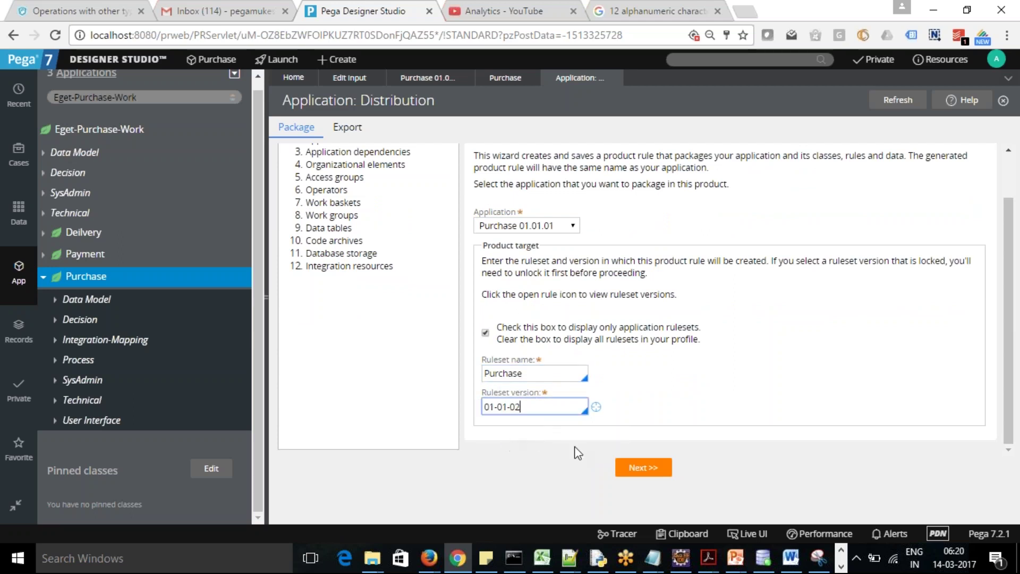
{"action": "left_click", "coordinate": [645, 468]}
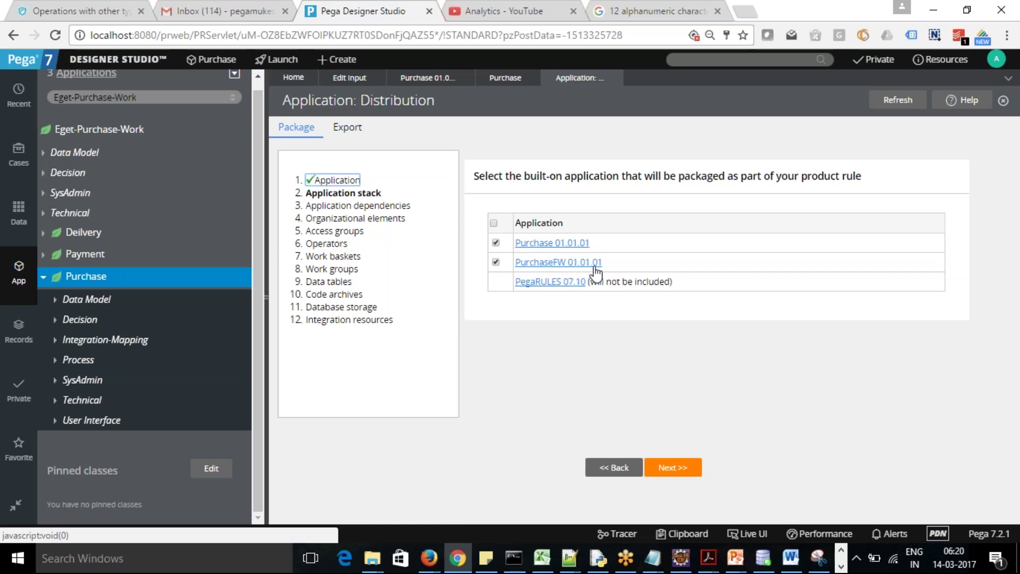
Accept the default application stack and application dependencies pages unchanged
{"action": "left_click", "coordinate": [675, 467]}
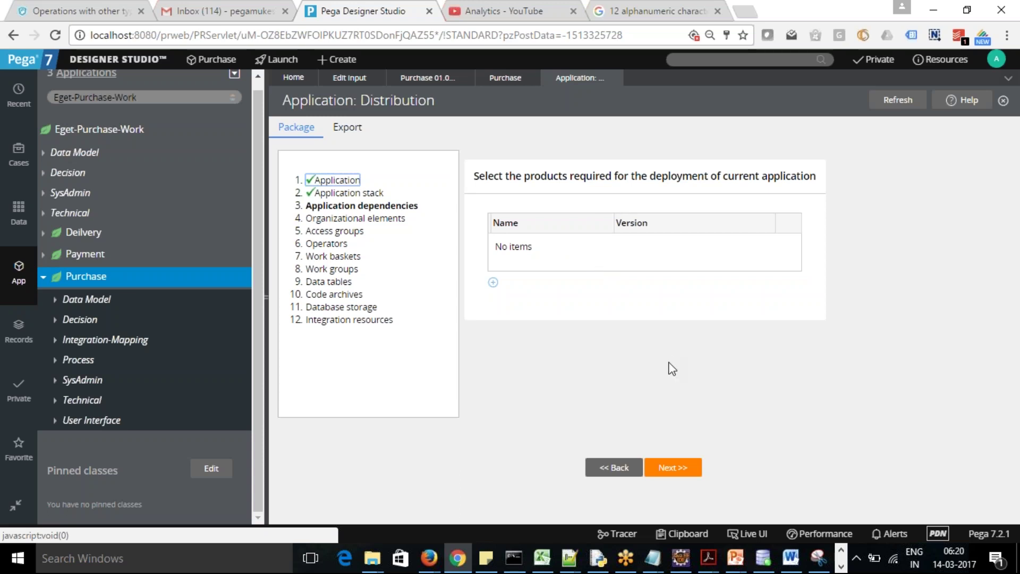
{"action": "left_click", "coordinate": [675, 469]}
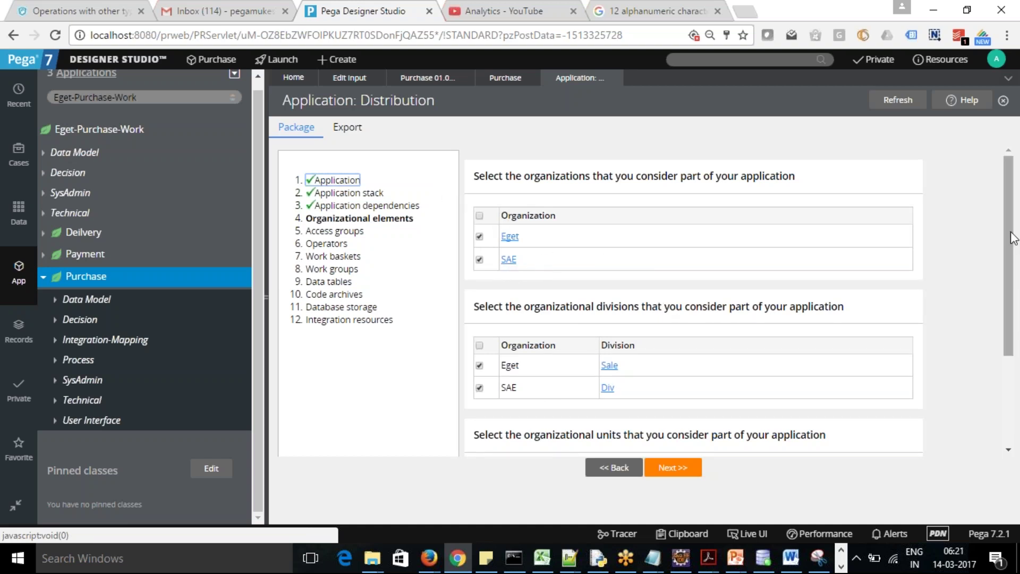
Uncheck the SAE organization, SAE/Div division and SAE/Div/Unit, then continue
{"action": "left_click_drag", "start_coordinate": [1011, 241], "coordinate": [1017, 330]}
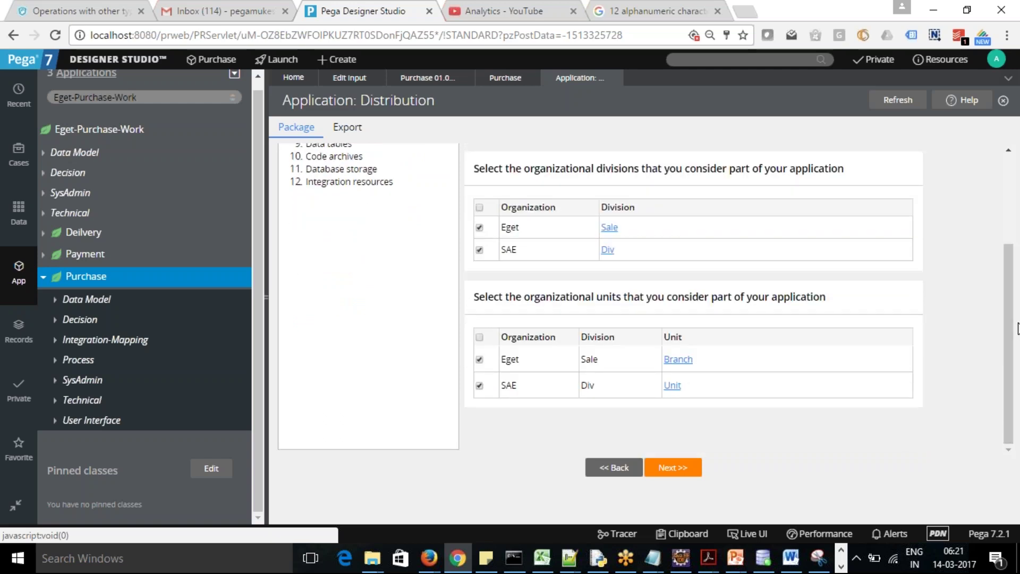
{"action": "left_click_drag", "start_coordinate": [1008, 306], "coordinate": [1008, 304]}
{"action": "scroll", "coordinate": [1000, 262], "scroll_direction": "up", "scroll_amount": 1}
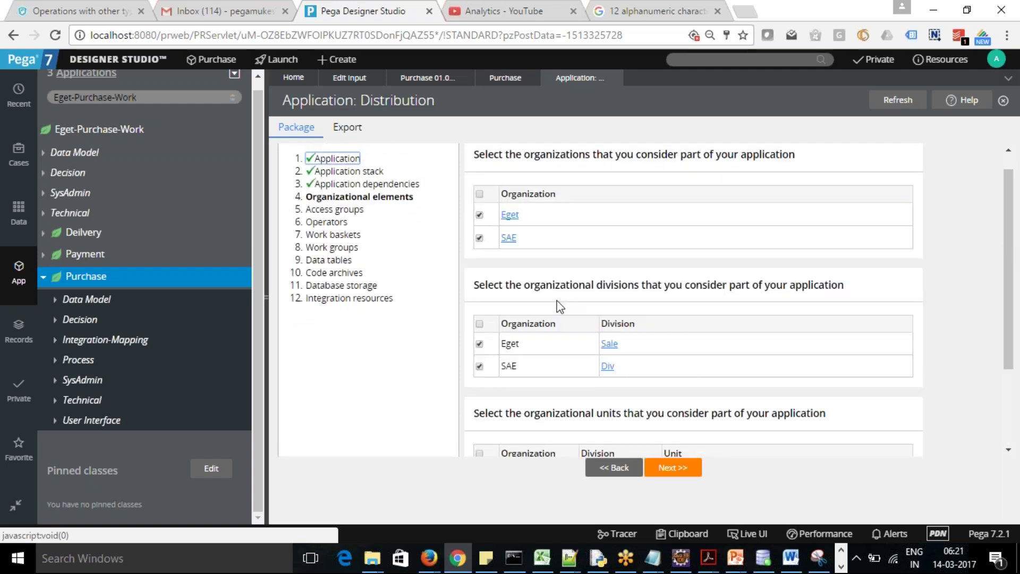
{"action": "left_click", "coordinate": [480, 238]}
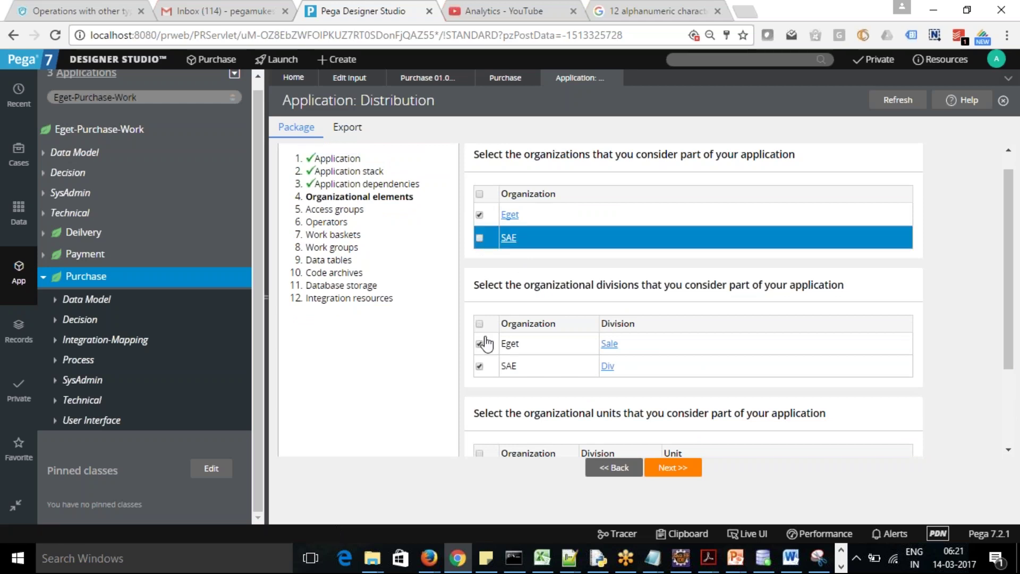
{"action": "left_click", "coordinate": [480, 367]}
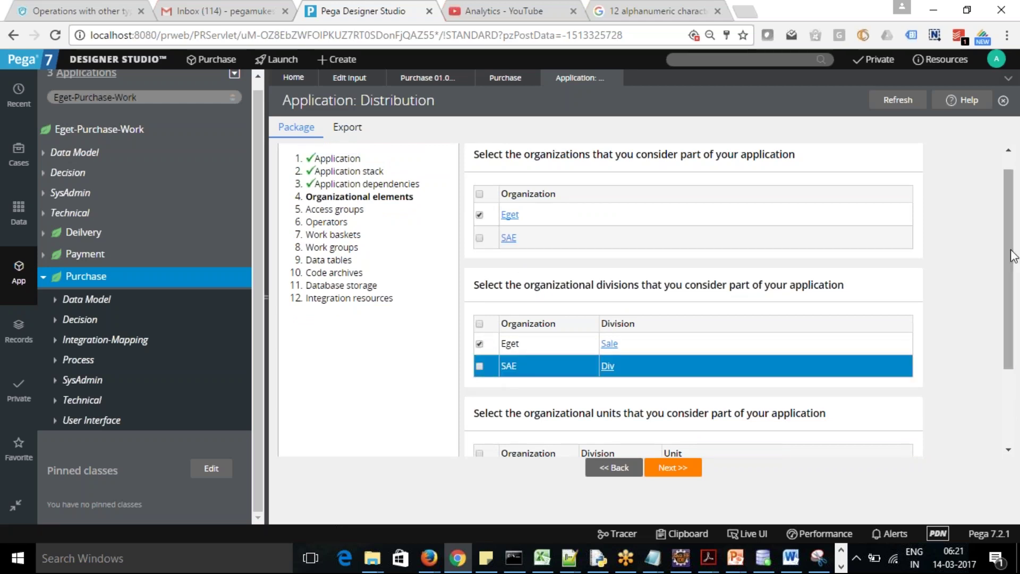
{"action": "scroll", "coordinate": [1018, 262], "scroll_direction": "down", "scroll_amount": 3}
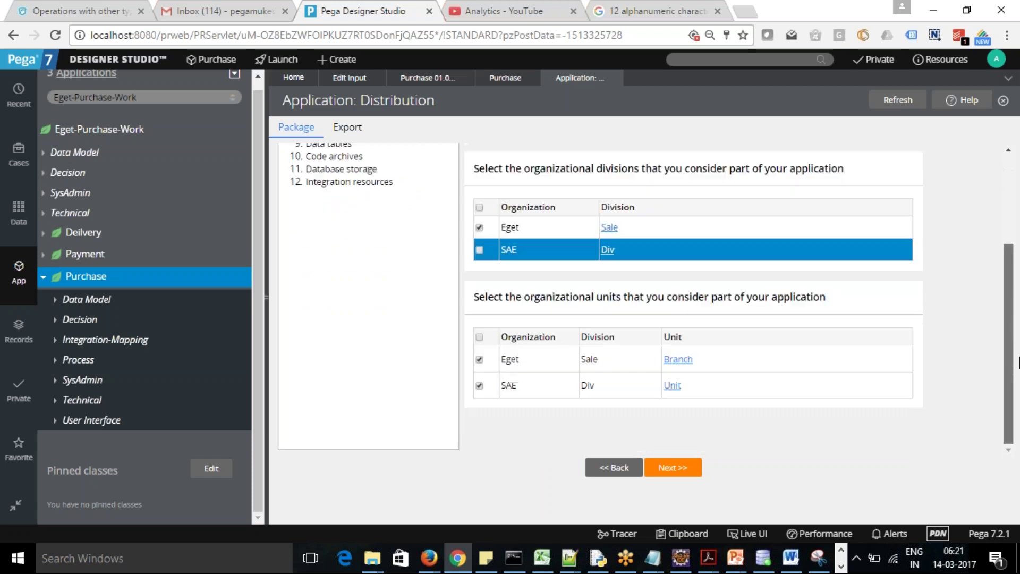
{"action": "left_click", "coordinate": [478, 387]}
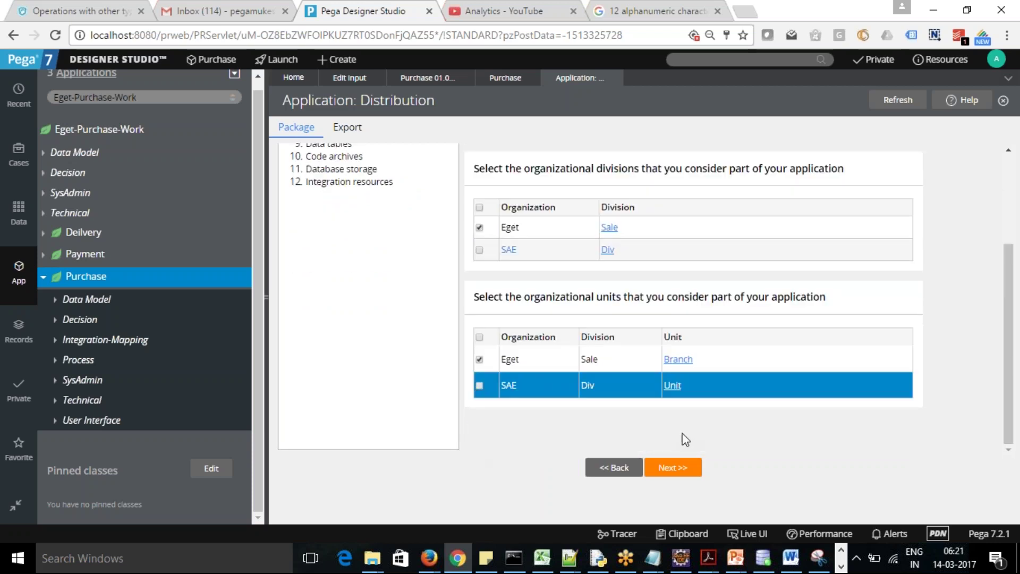
{"action": "left_click", "coordinate": [679, 469]}
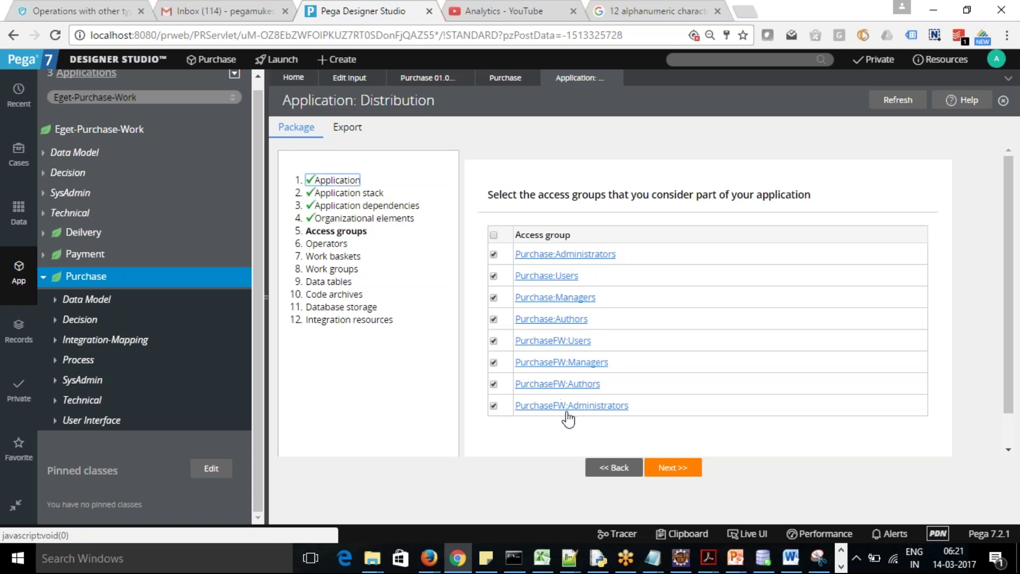
Keep all eight access groups, uncheck the SAE admin operator, and continue
{"action": "left_click", "coordinate": [674, 471]}
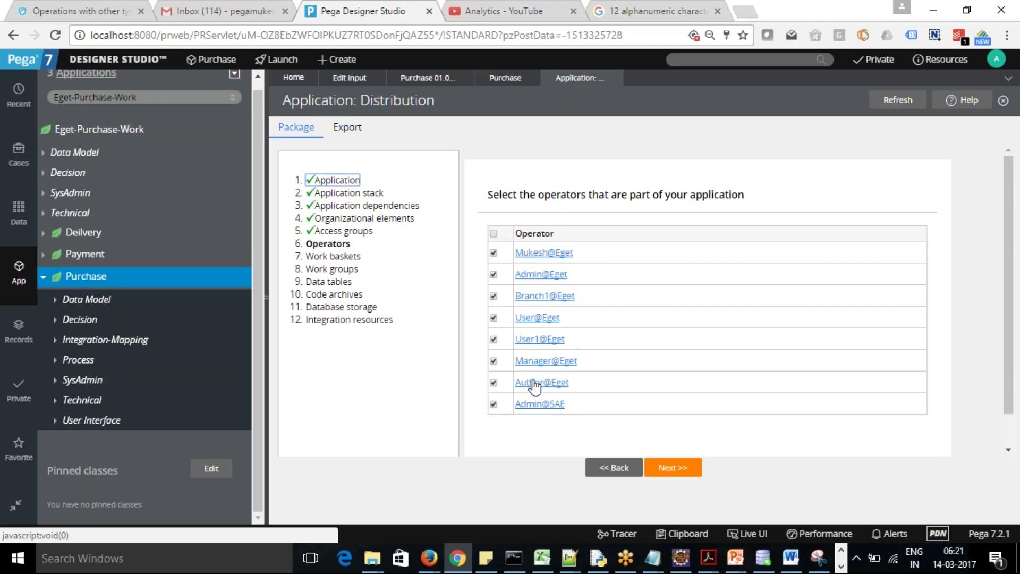
{"action": "left_click", "coordinate": [493, 405]}
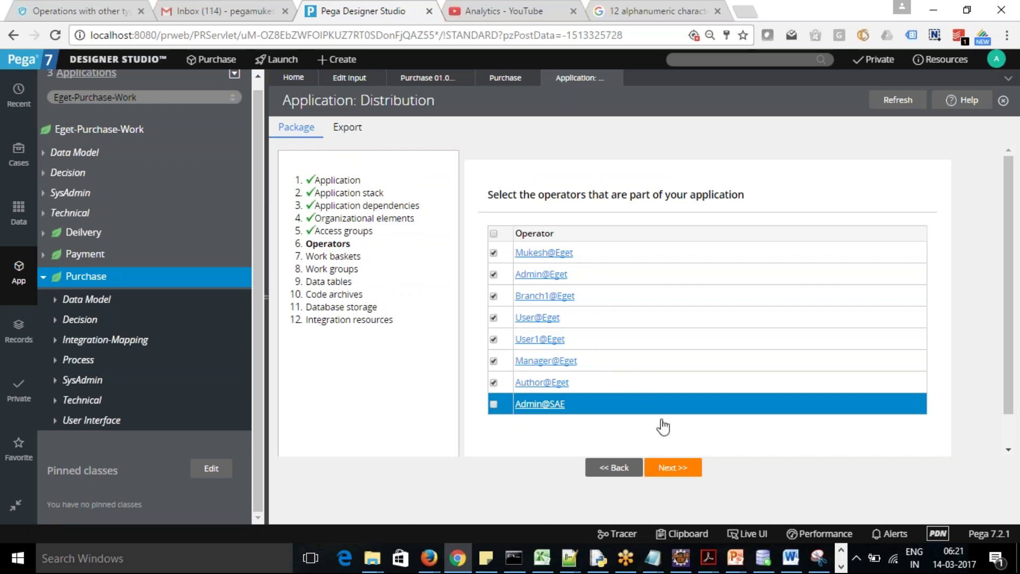
{"action": "left_click", "coordinate": [676, 470]}
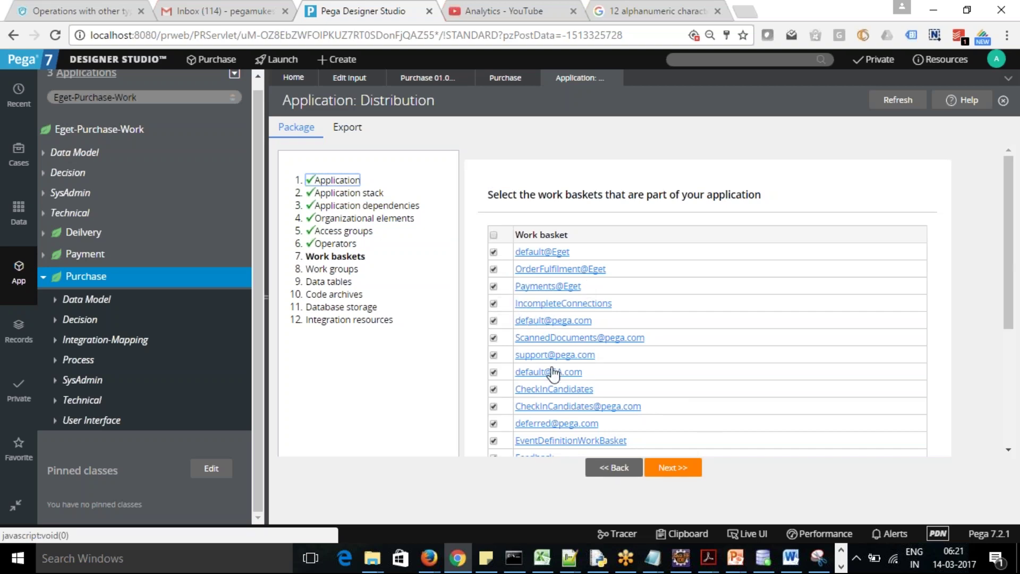
Exclude the lower work baskets: GCS, ReviewChanges, SAE default, inprogress, QA, requests, Feedback, deferred, and others
{"action": "left_click_drag", "start_coordinate": [1018, 316], "coordinate": [1018, 430]}
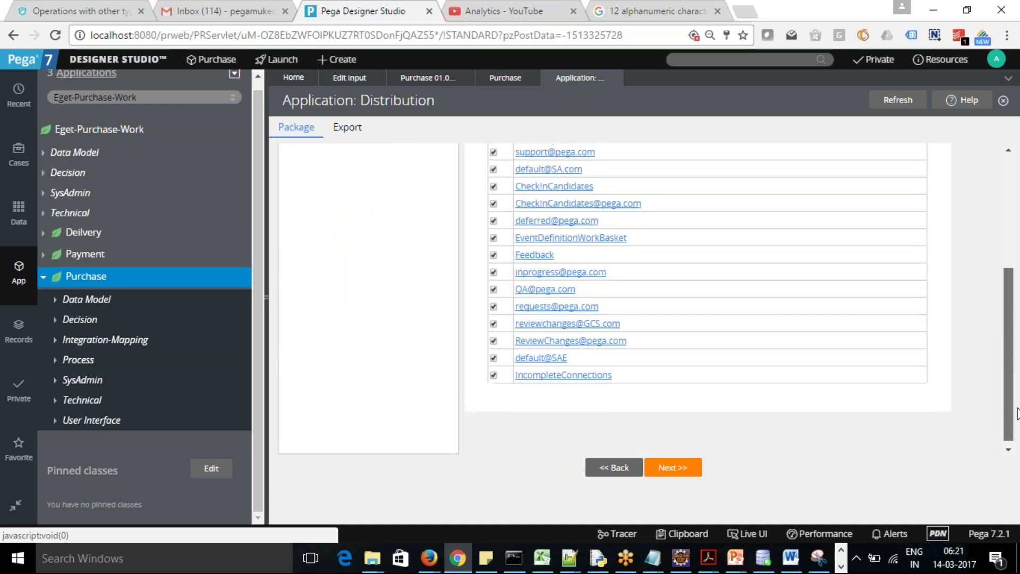
{"action": "scroll", "coordinate": [489, 405], "scroll_direction": "down", "scroll_amount": 1}
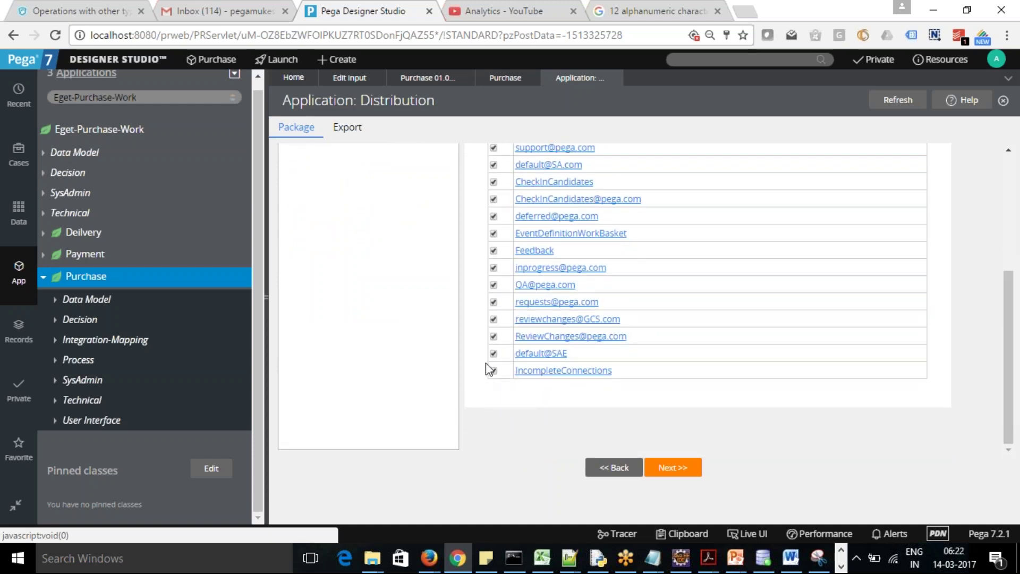
{"action": "left_click", "coordinate": [494, 320]}
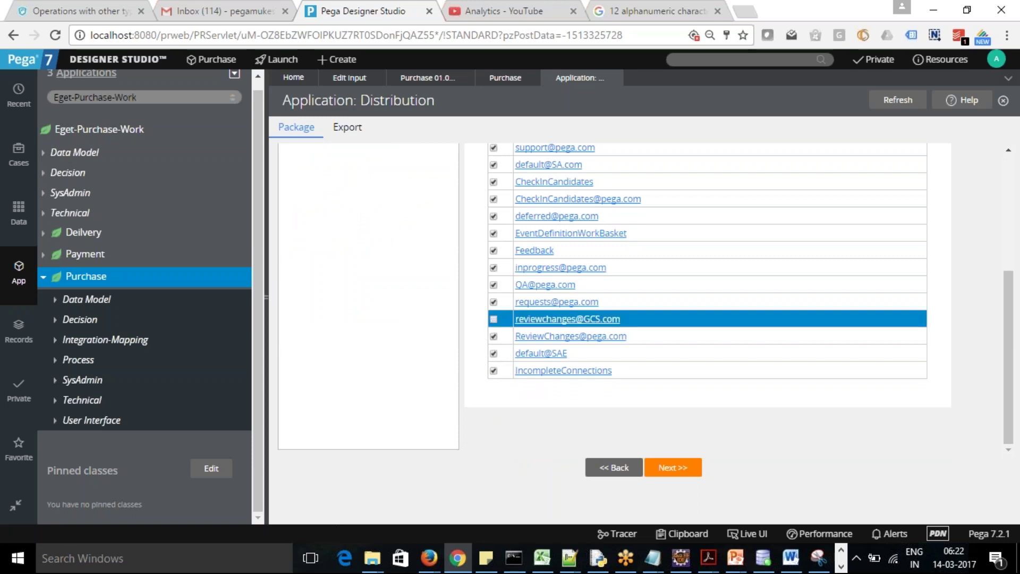
{"action": "left_click", "coordinate": [494, 336]}
{"action": "left_click", "coordinate": [493, 354]}
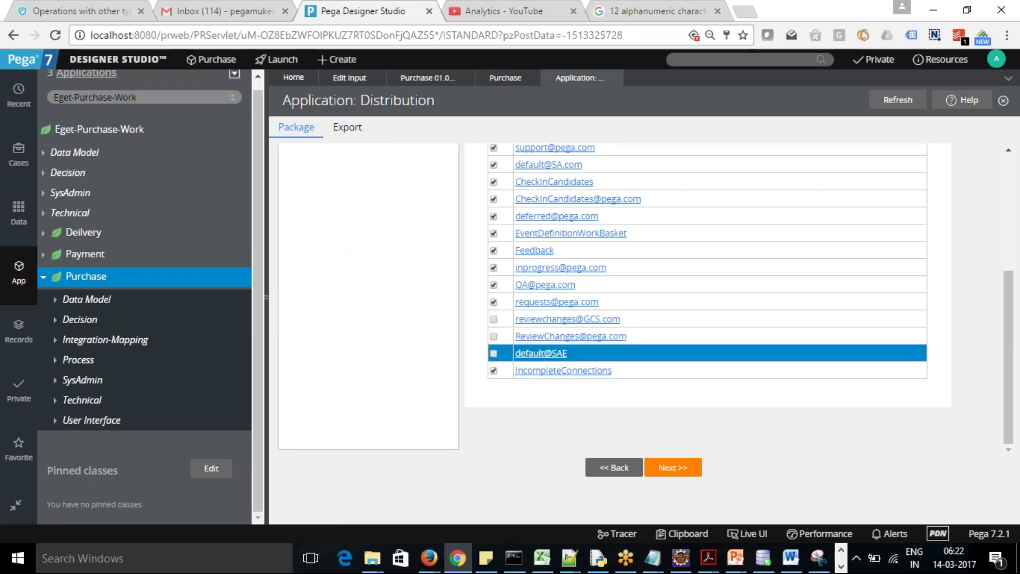
{"action": "left_click", "coordinate": [493, 371]}
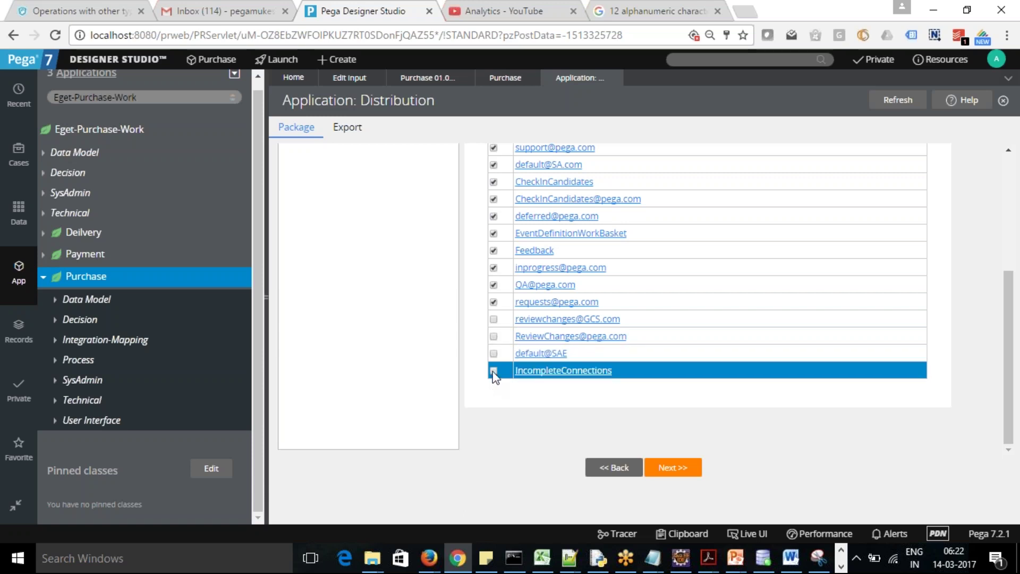
{"action": "left_click", "coordinate": [494, 267]}
{"action": "left_click", "coordinate": [494, 285]}
{"action": "left_click", "coordinate": [494, 302]}
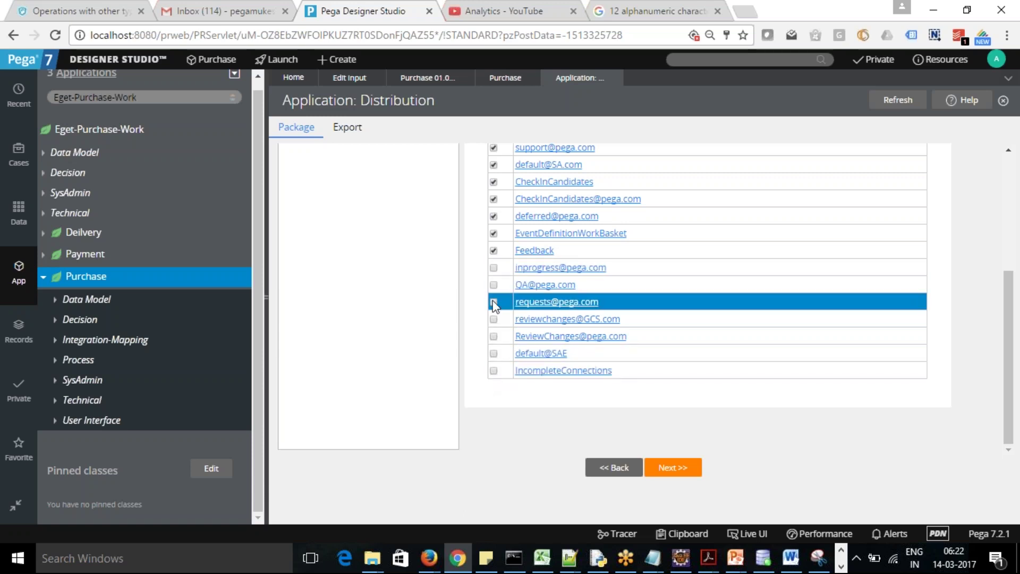
{"action": "left_click", "coordinate": [494, 250]}
{"action": "left_click", "coordinate": [493, 233]}
{"action": "left_click", "coordinate": [494, 216]}
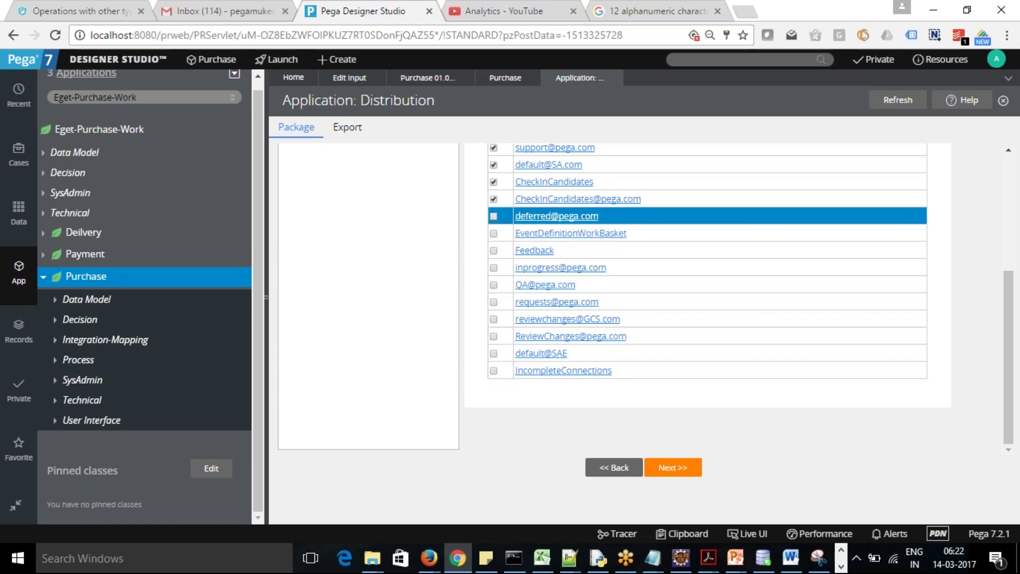
Exclude the remaining non-Eget baskets: CheckInCandidates, support, ScannedDocuments, pega.com default, IncompleteConnections
{"action": "scroll", "coordinate": [609, 311], "scroll_direction": "up", "scroll_amount": 3}
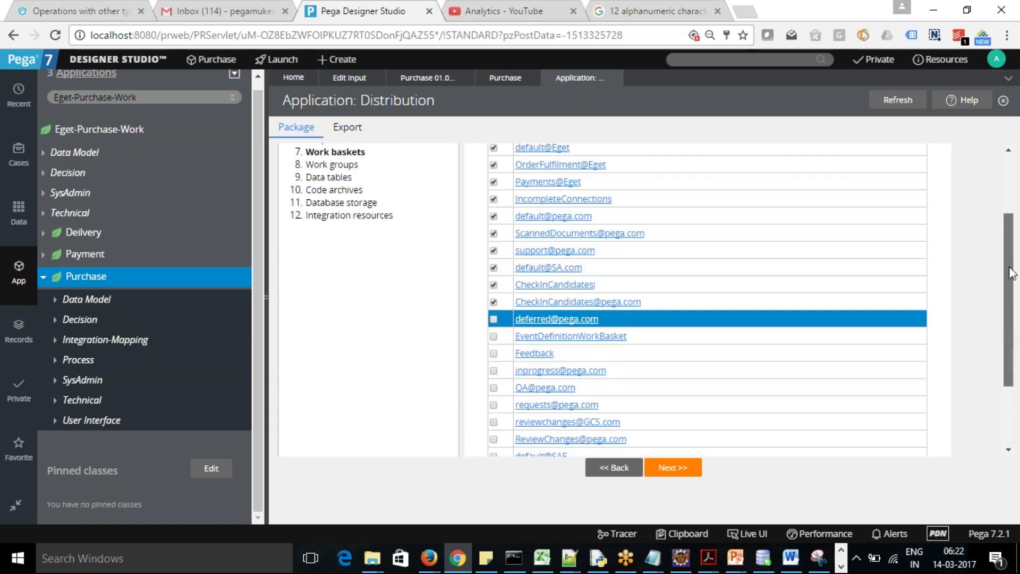
{"action": "left_click", "coordinate": [493, 273]}
{"action": "left_click", "coordinate": [493, 290]}
{"action": "left_click", "coordinate": [494, 307]}
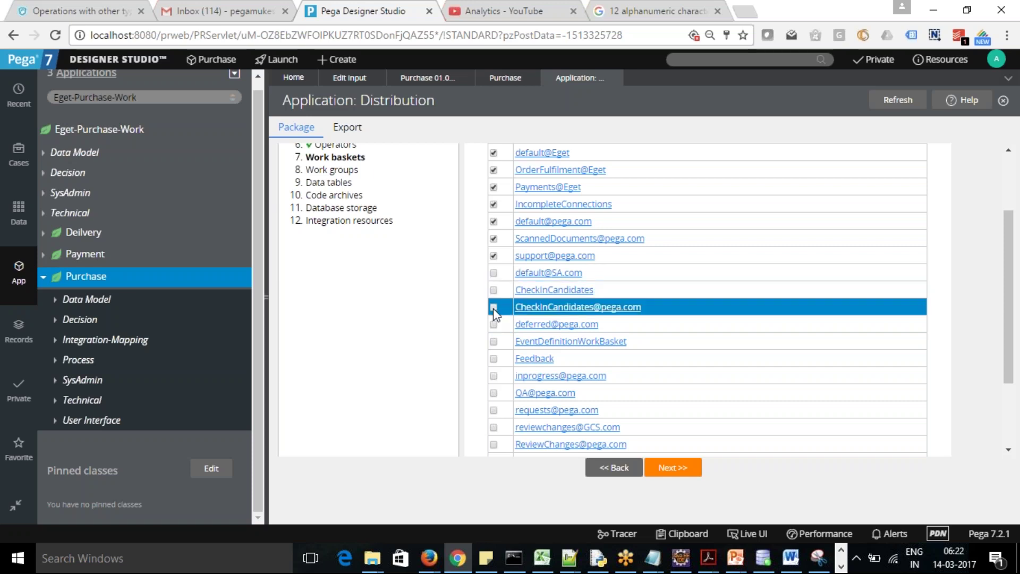
{"action": "left_click", "coordinate": [494, 255]}
{"action": "left_click", "coordinate": [494, 238]}
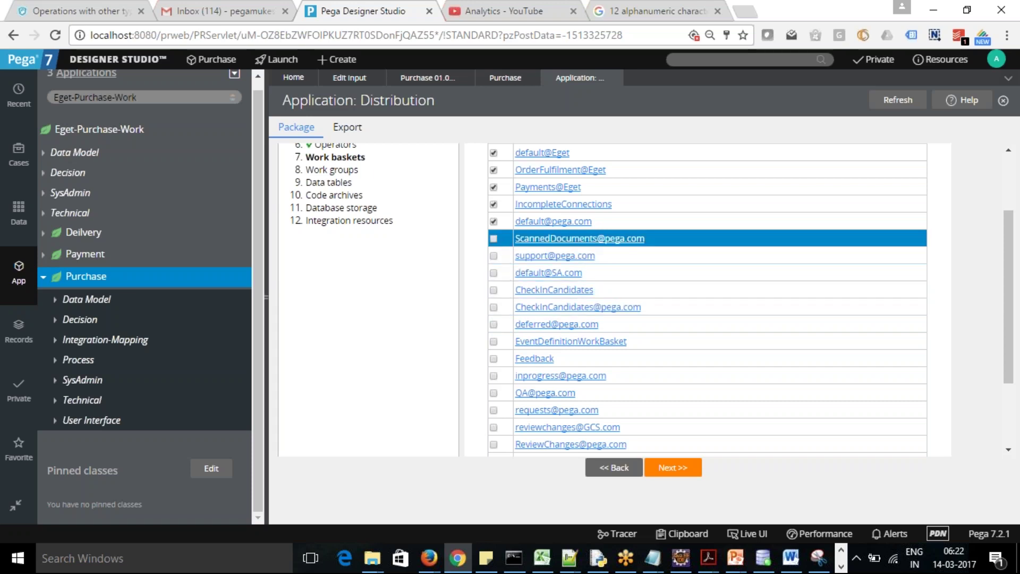
{"action": "left_click", "coordinate": [493, 221]}
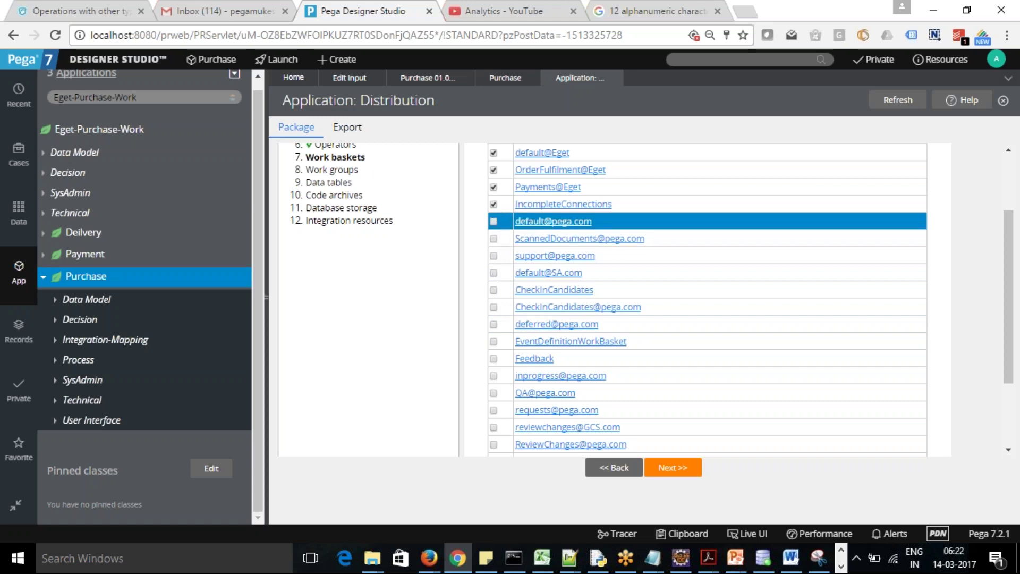
{"action": "left_click", "coordinate": [493, 204]}
{"action": "left_click_drag", "start_coordinate": [1009, 323], "coordinate": [1016, 276]}
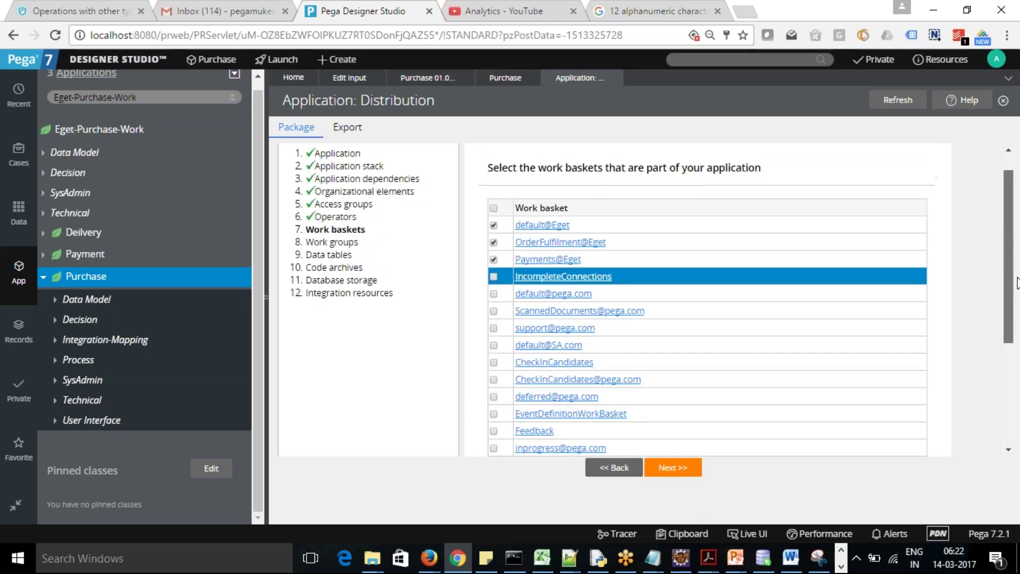
{"action": "left_click", "coordinate": [680, 475]}
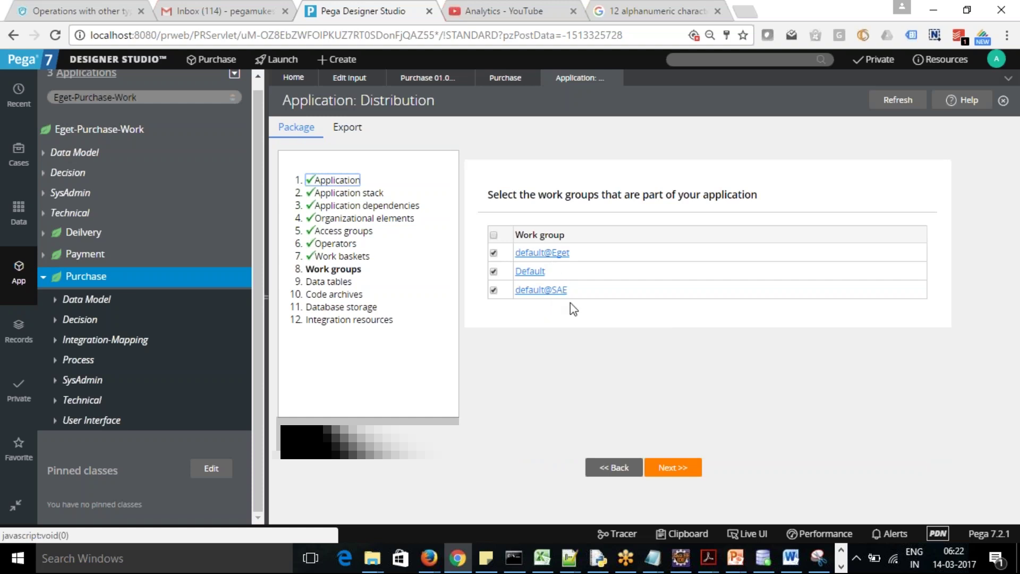
Uncheck the default@SAE and Default work groups, keeping only default@Eget
{"action": "left_click", "coordinate": [494, 290]}
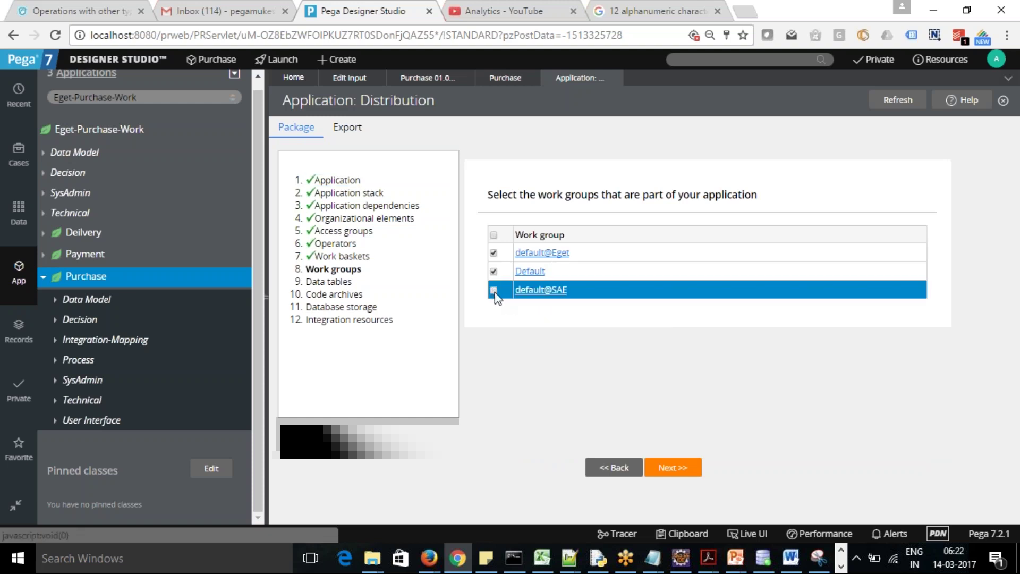
{"action": "left_click", "coordinate": [494, 272]}
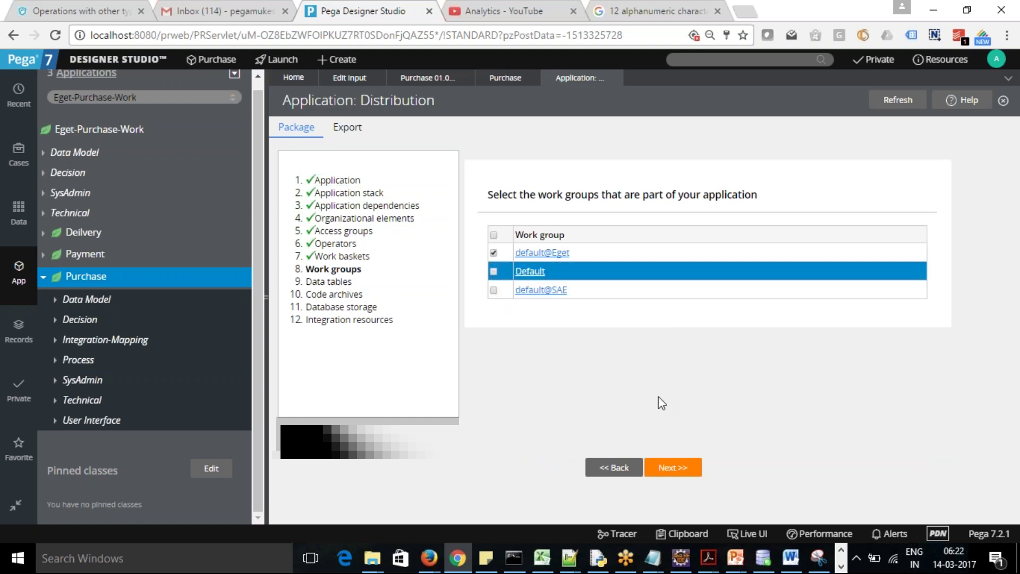
{"action": "left_click", "coordinate": [671, 467]}
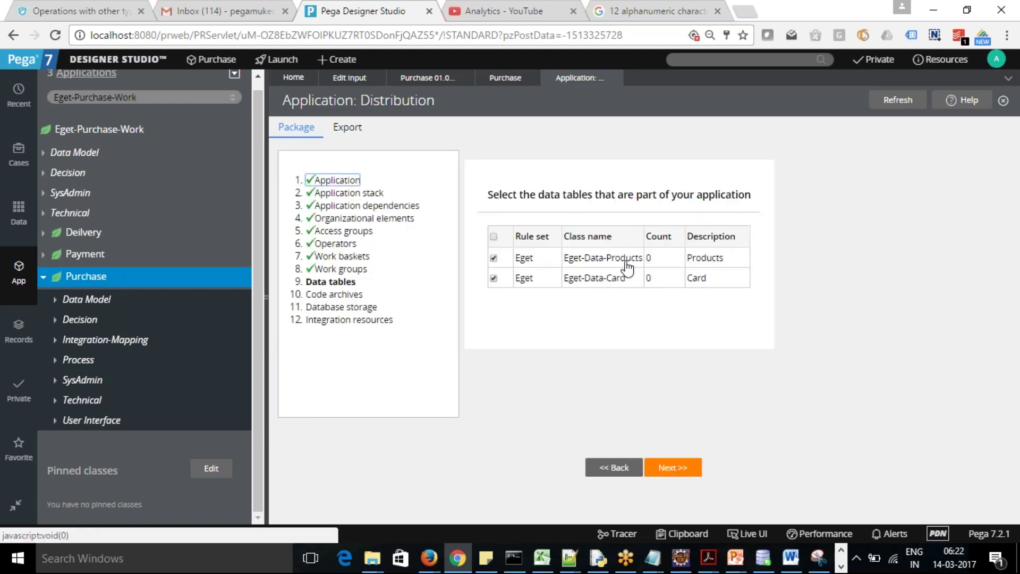
Keep Eget-Data-Products and Eget-Data-Card and skip the empty code archives step
{"action": "left_click", "coordinate": [671, 470]}
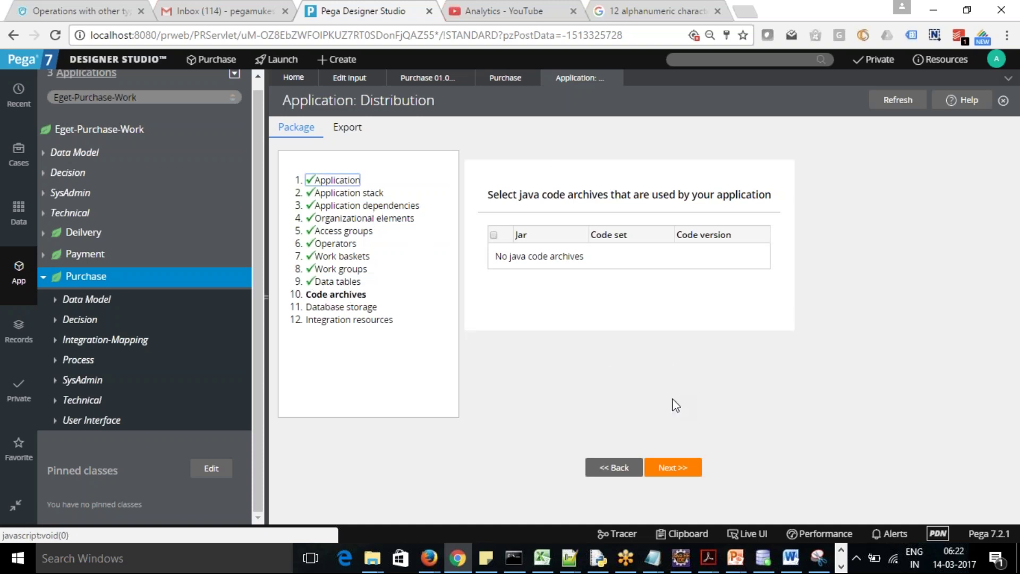
{"action": "left_click", "coordinate": [673, 467]}
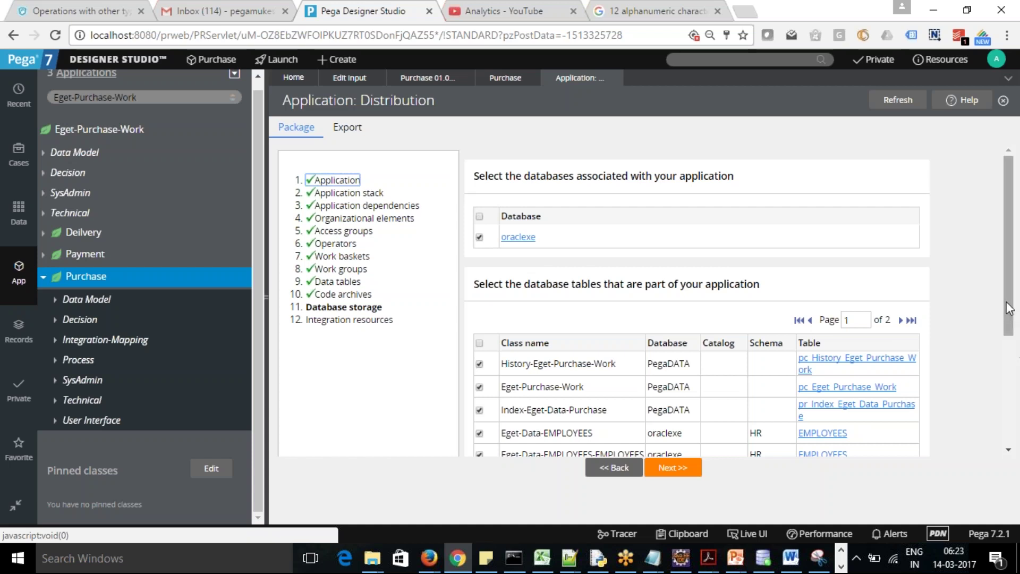
Exclude the oraclexe database and its EMPLOYEES, EMPLOYEES-EMPLOYEES and DEPARTMENTS tables, then proceed
{"action": "left_click_drag", "start_coordinate": [1009, 301], "coordinate": [1018, 431]}
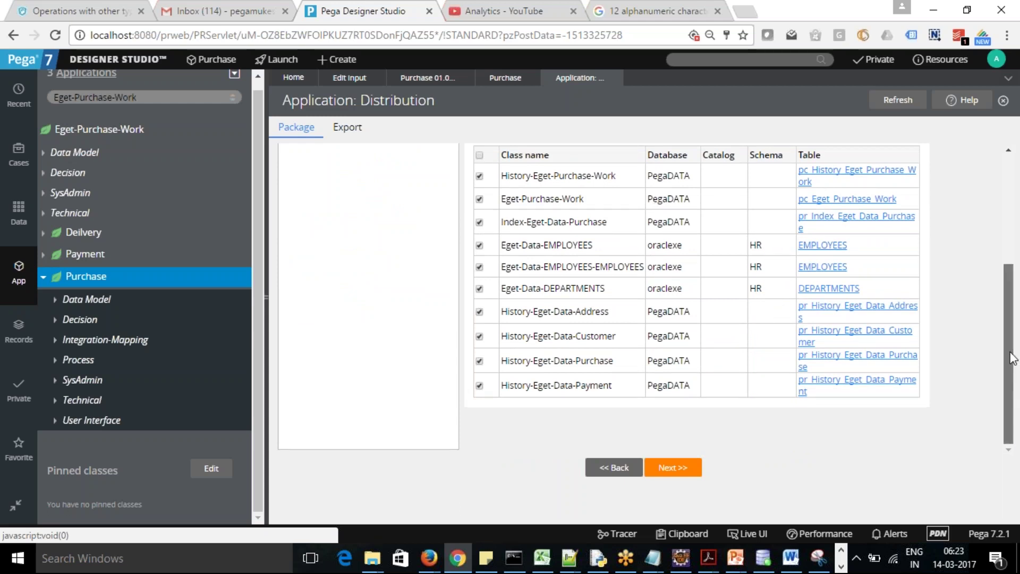
{"action": "scroll", "coordinate": [1016, 345], "scroll_direction": "up", "scroll_amount": 4}
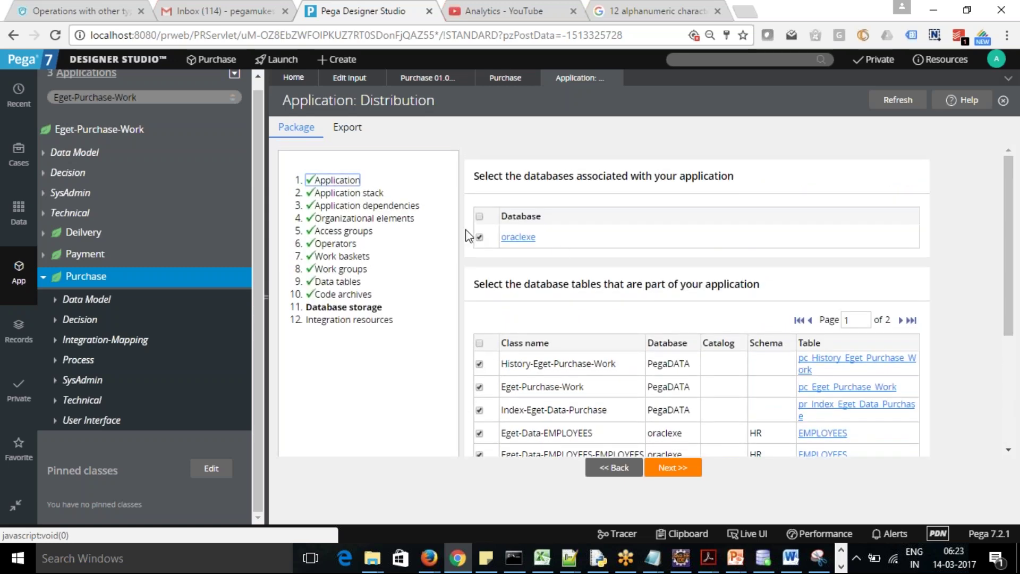
{"action": "left_click", "coordinate": [479, 237]}
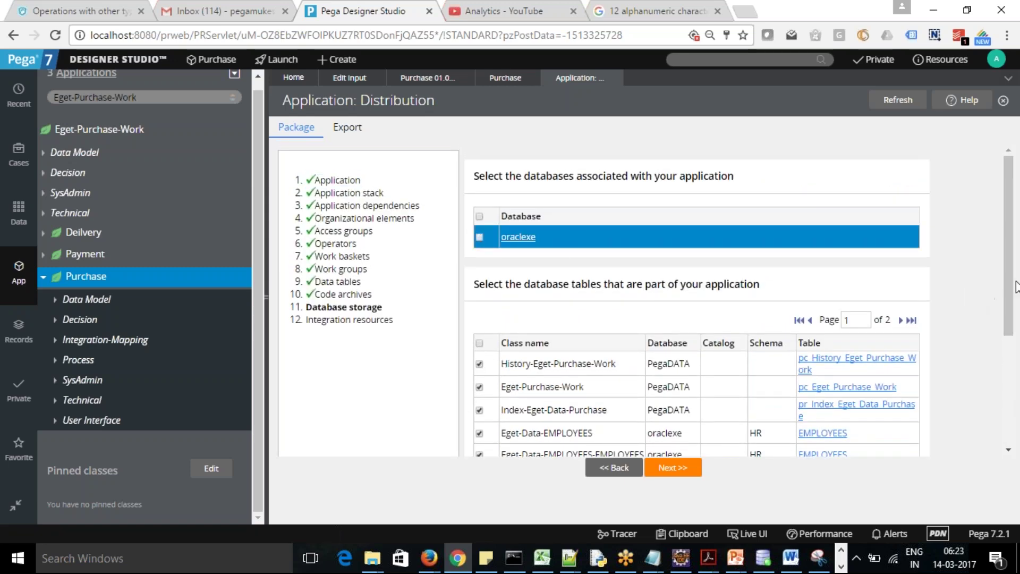
{"action": "scroll", "coordinate": [1016, 287], "scroll_direction": "down", "scroll_amount": 3}
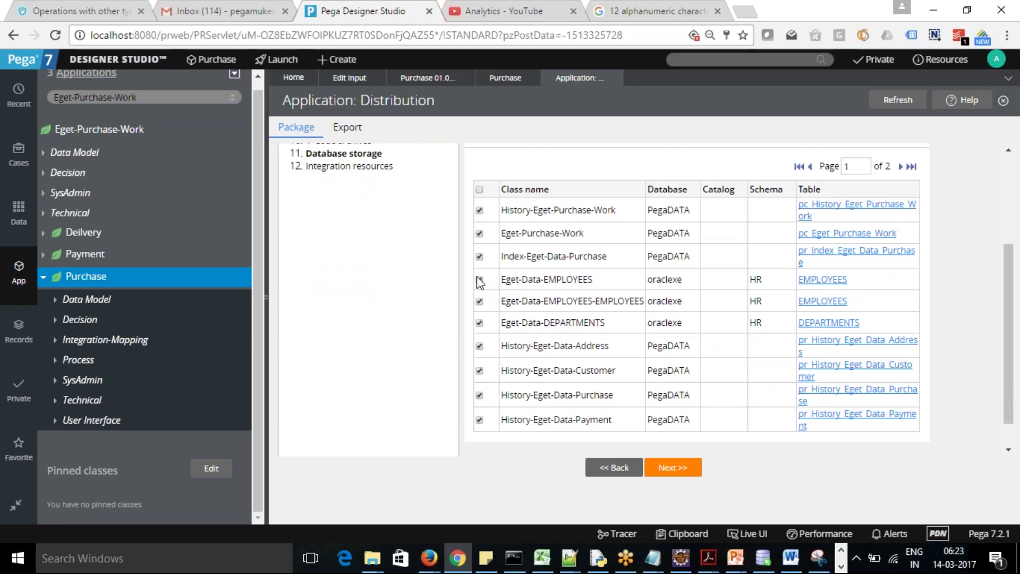
{"action": "left_click", "coordinate": [479, 280]}
{"action": "left_click", "coordinate": [480, 302]}
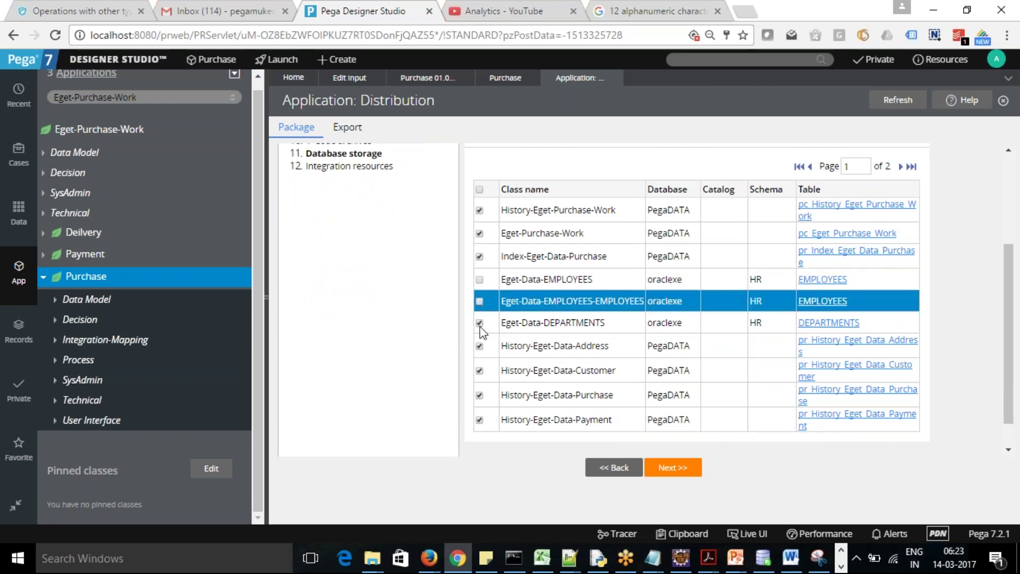
{"action": "left_click", "coordinate": [480, 323]}
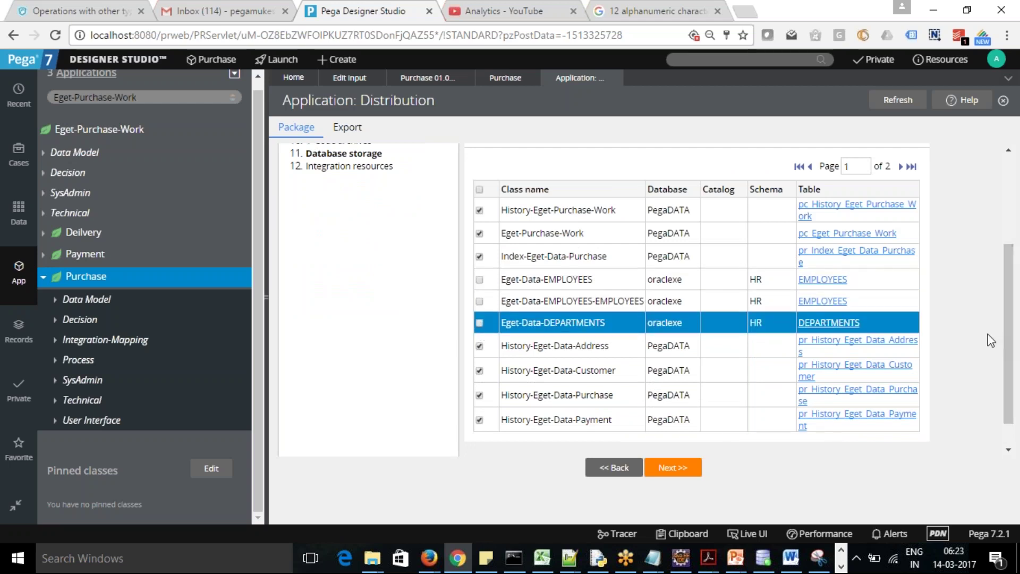
{"action": "left_click_drag", "start_coordinate": [1009, 340], "coordinate": [999, 190]}
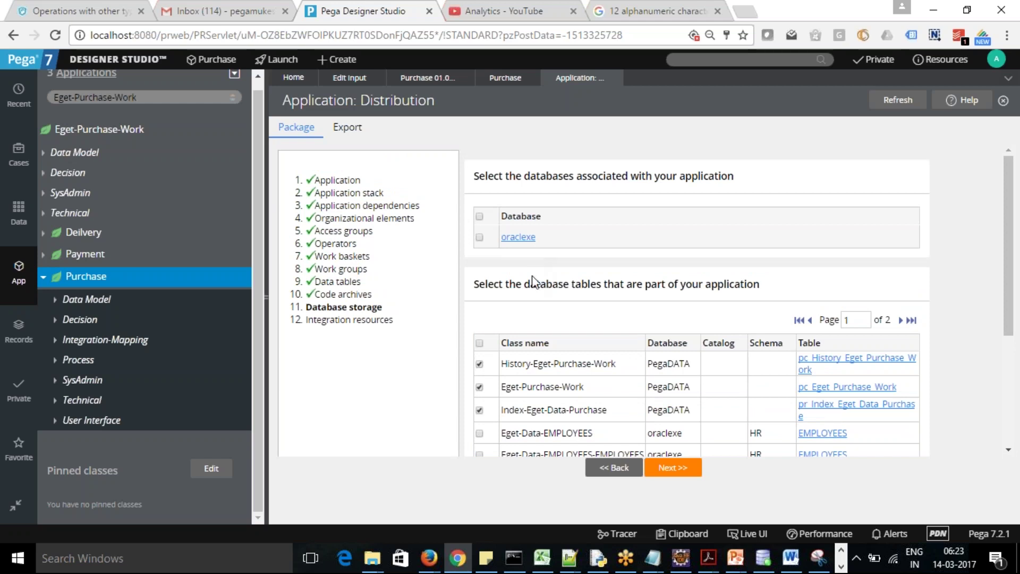
{"action": "left_click", "coordinate": [675, 469]}
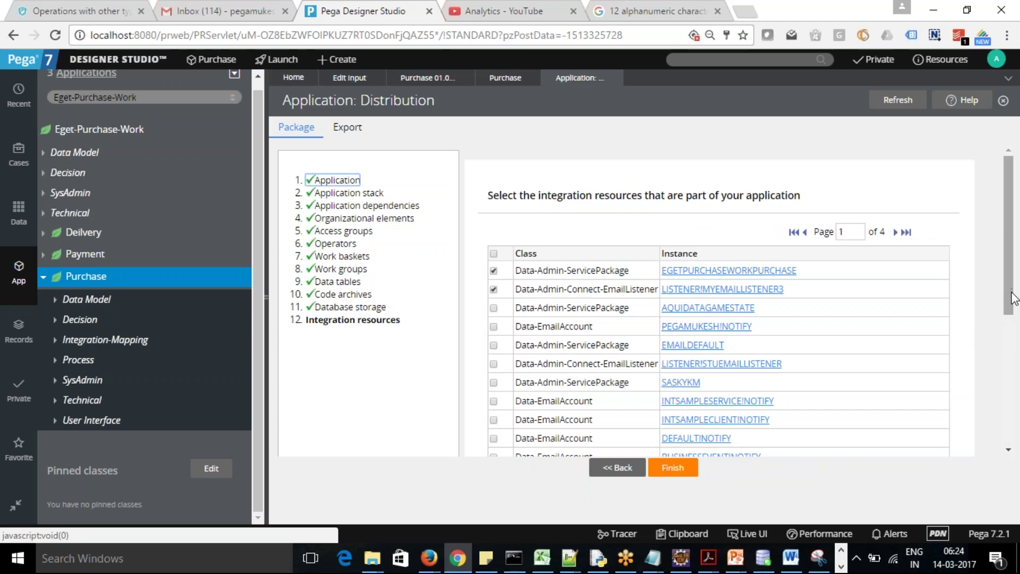
Keep the default Integration resources selections and finish the packaging wizard
{"action": "scroll", "coordinate": [1012, 430], "scroll_direction": "down", "scroll_amount": 1}
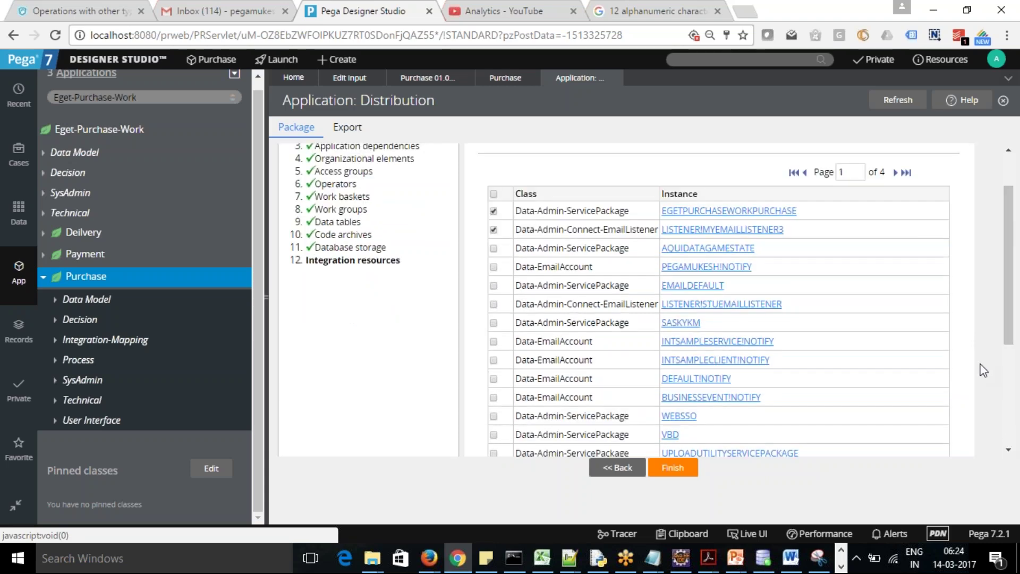
{"action": "left_click_drag", "start_coordinate": [1011, 302], "coordinate": [989, 287]}
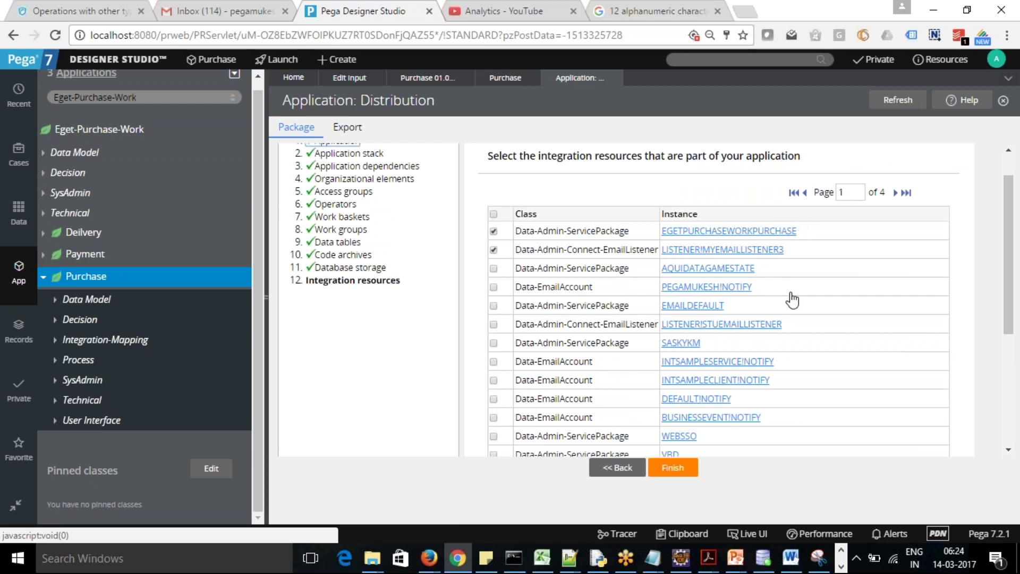
{"action": "left_click", "coordinate": [673, 473]}
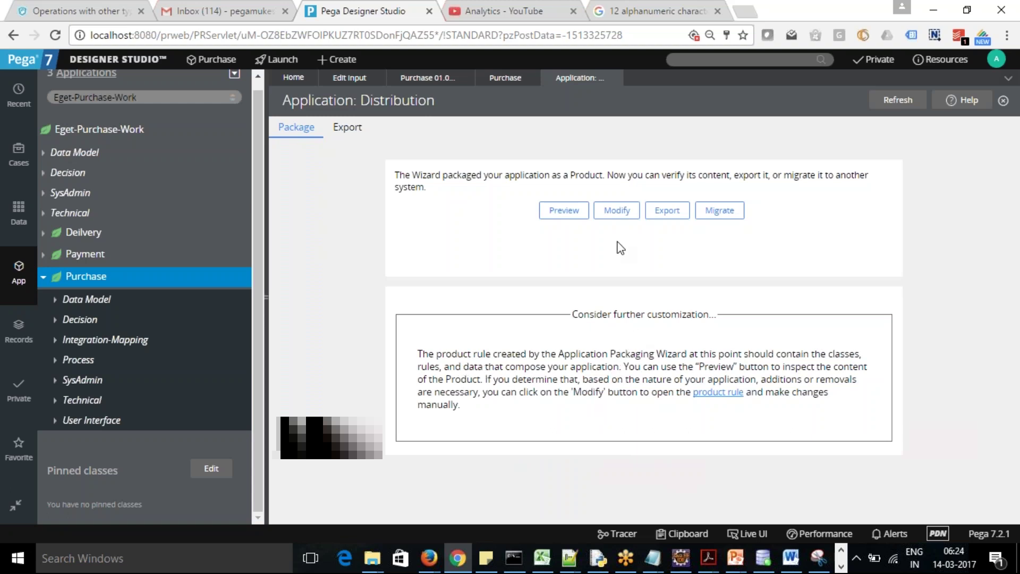
Open the generated Purchase product rule, check its Dependencies, and reach the Installation Read Me field
{"action": "left_click", "coordinate": [614, 214]}
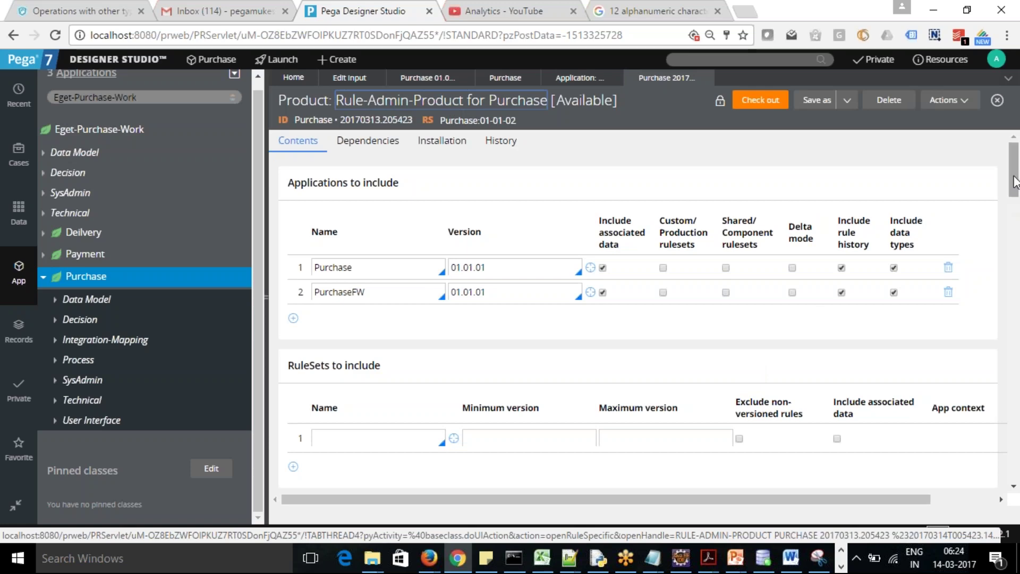
{"action": "left_click_drag", "start_coordinate": [1014, 181], "coordinate": [1018, 151]}
{"action": "left_click", "coordinate": [368, 147]}
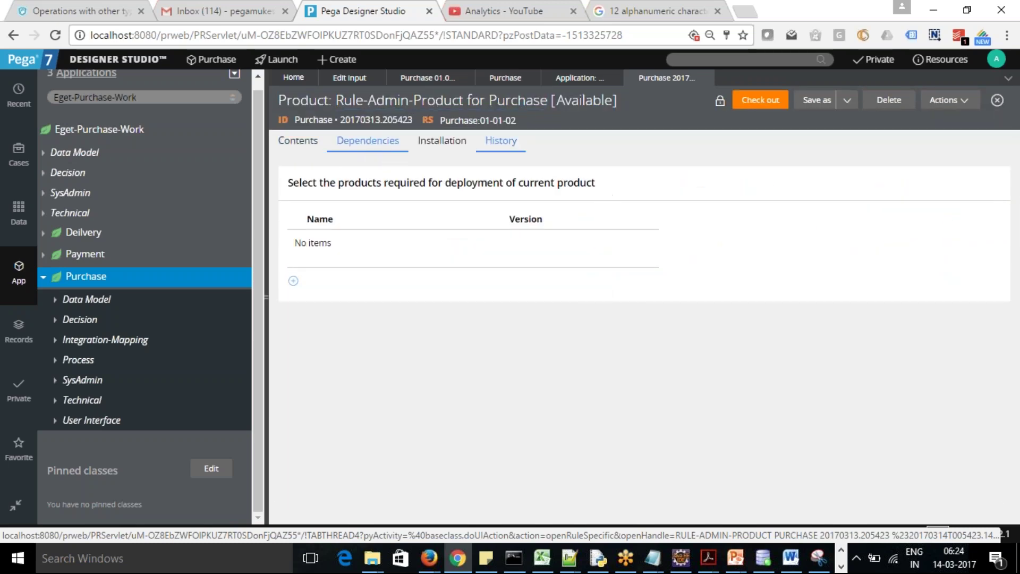
{"action": "left_click", "coordinate": [452, 142]}
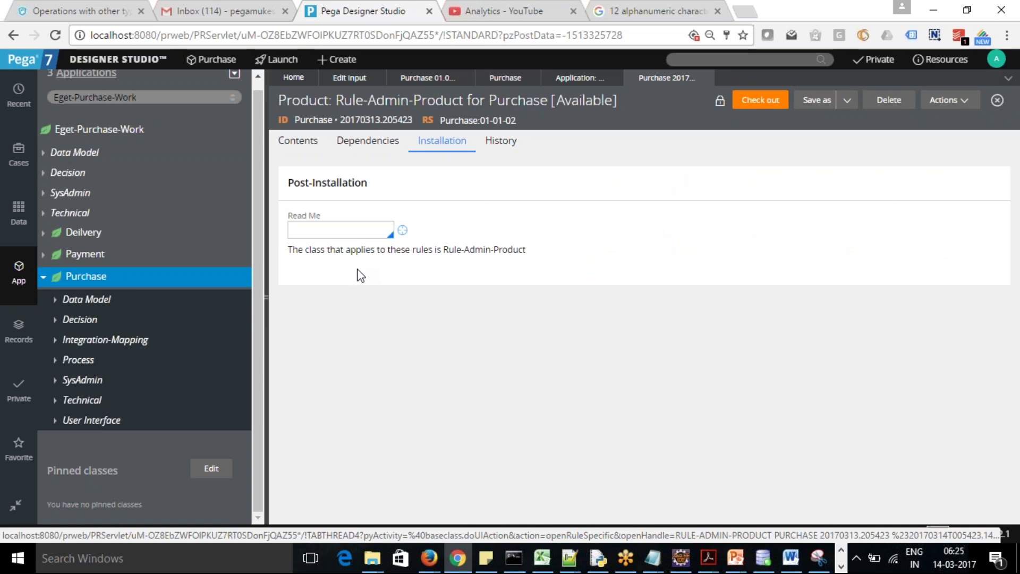
{"action": "left_click", "coordinate": [351, 228]}
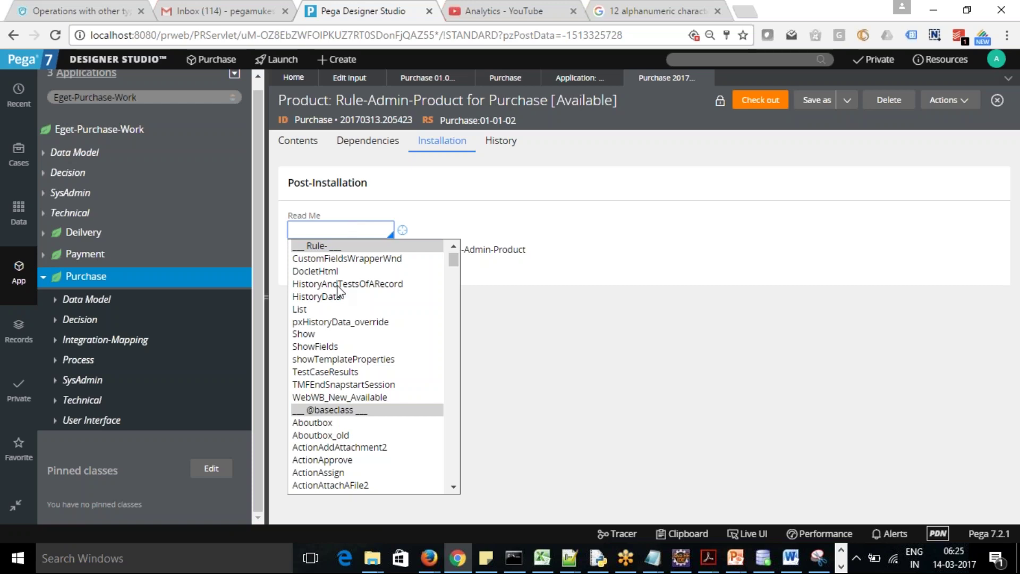
Choose DocletHtml as the Read Me, review that HTML rule, and return to the product
{"action": "left_click", "coordinate": [318, 272]}
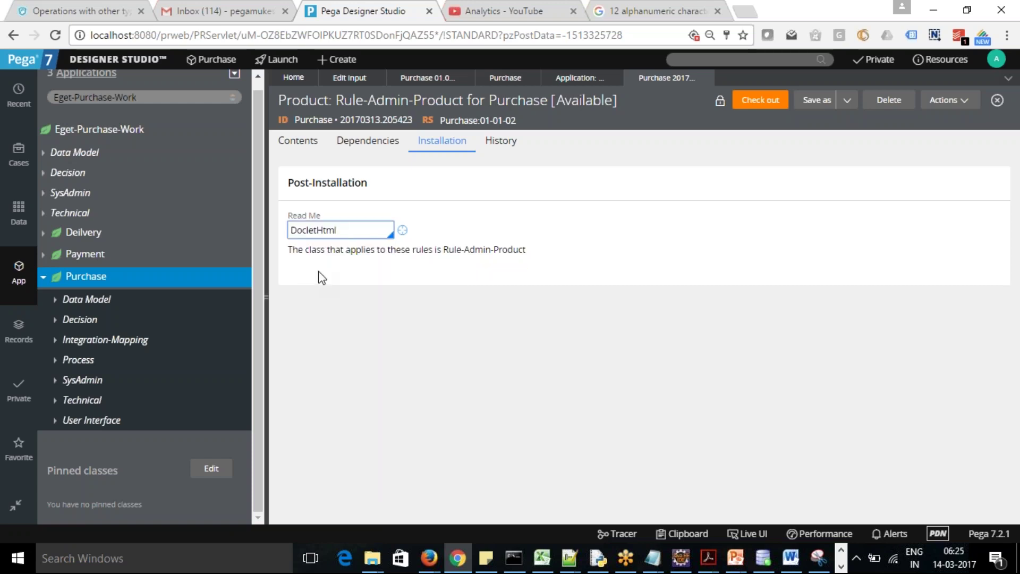
{"action": "left_click", "coordinate": [402, 230]}
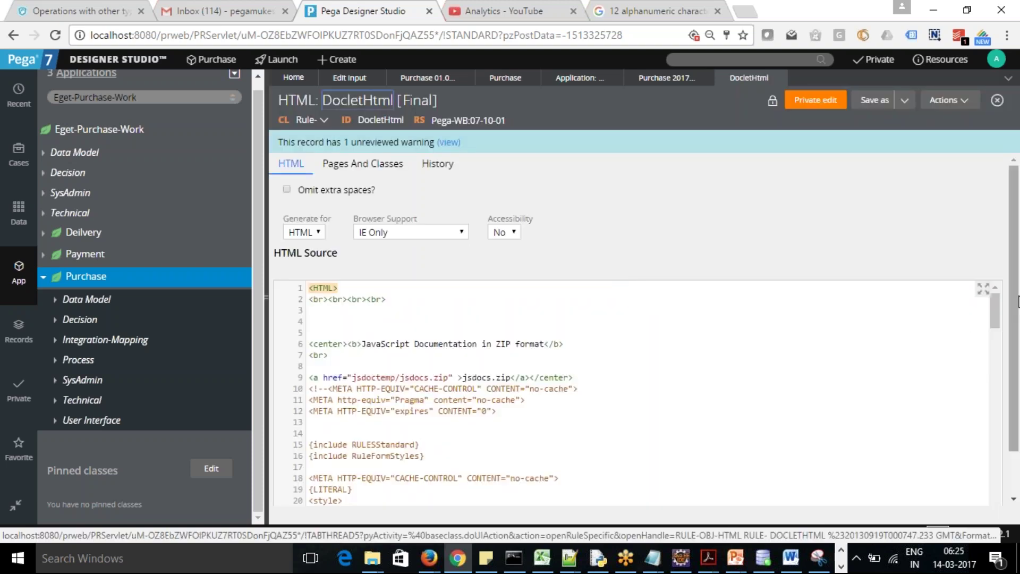
{"action": "left_click_drag", "start_coordinate": [1012, 296], "coordinate": [1018, 353]}
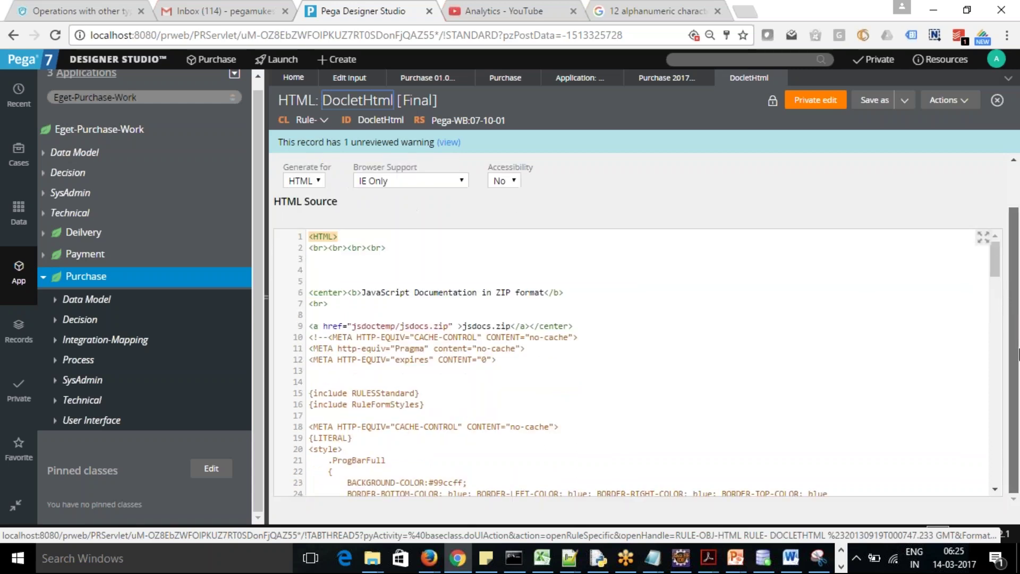
{"action": "scroll", "coordinate": [1018, 322], "scroll_direction": "up", "scroll_amount": 1}
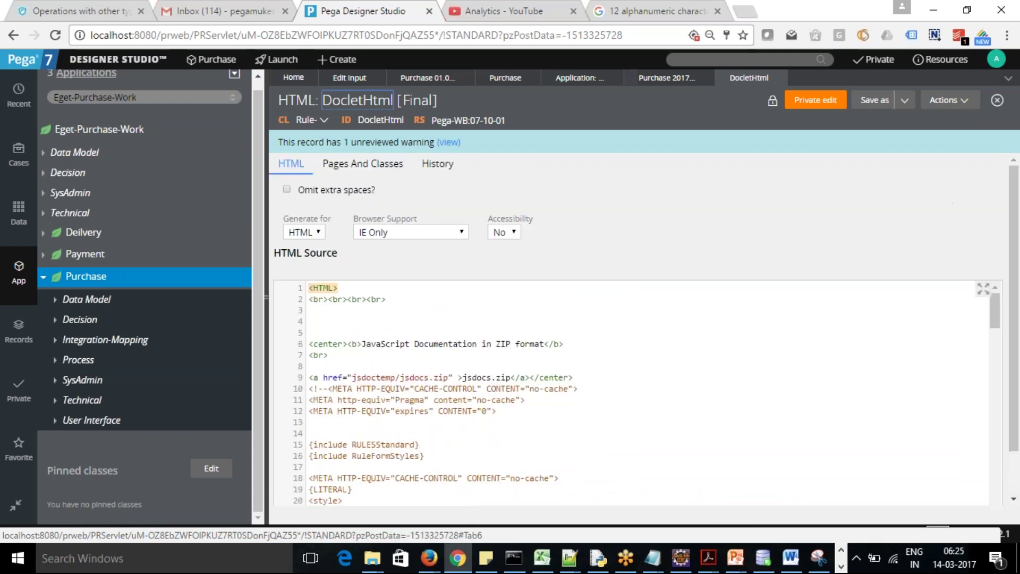
{"action": "left_click", "coordinate": [778, 77]}
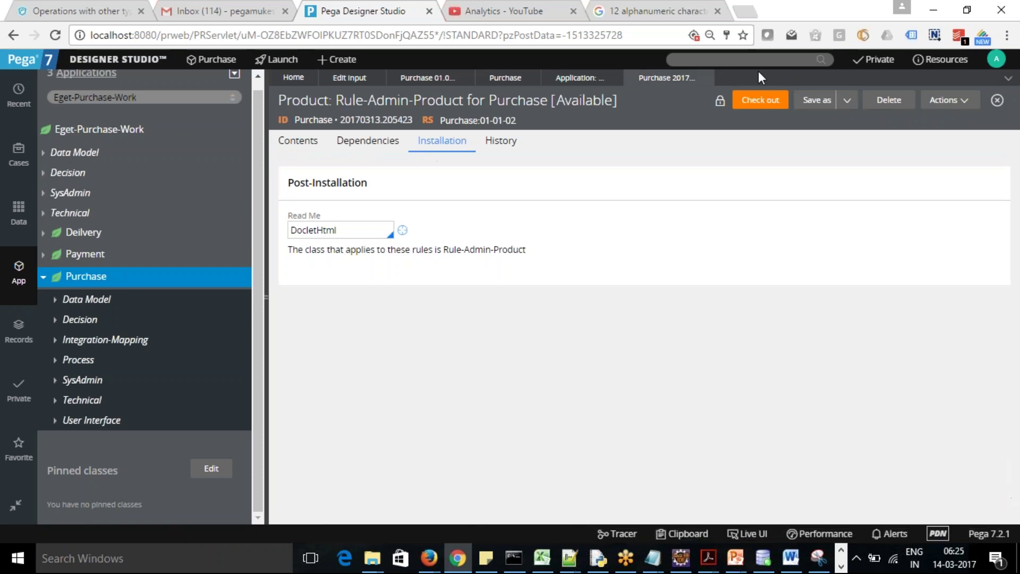
{"action": "left_click", "coordinate": [302, 149]}
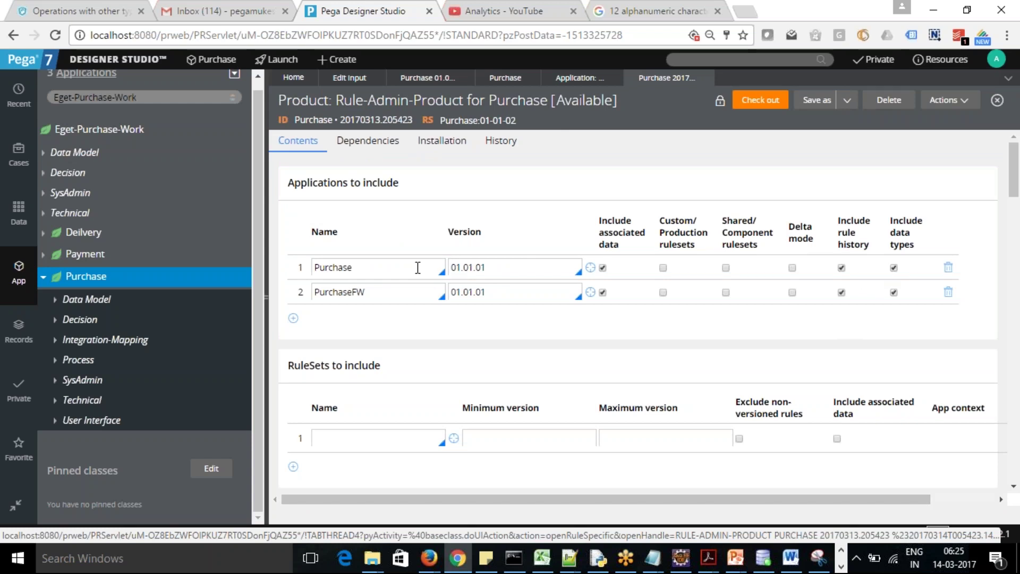
Review the included applications on the Contents tab, including the PurchaseFW entry
{"action": "left_click", "coordinate": [352, 291]}
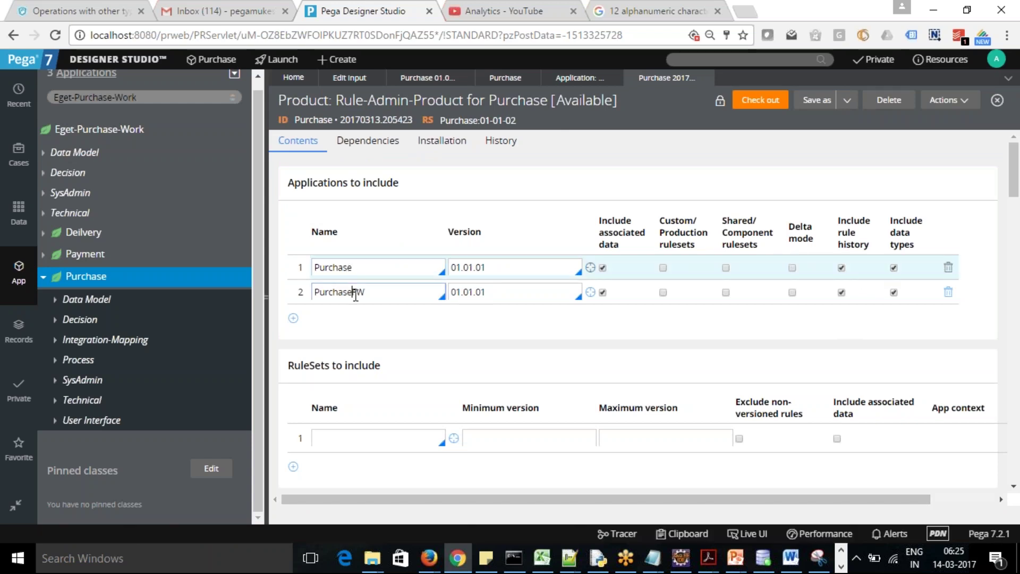
{"action": "scroll", "coordinate": [1015, 158], "scroll_direction": "down", "scroll_amount": 1}
{"action": "scroll", "coordinate": [1014, 158], "scroll_direction": "up", "scroll_amount": 1}
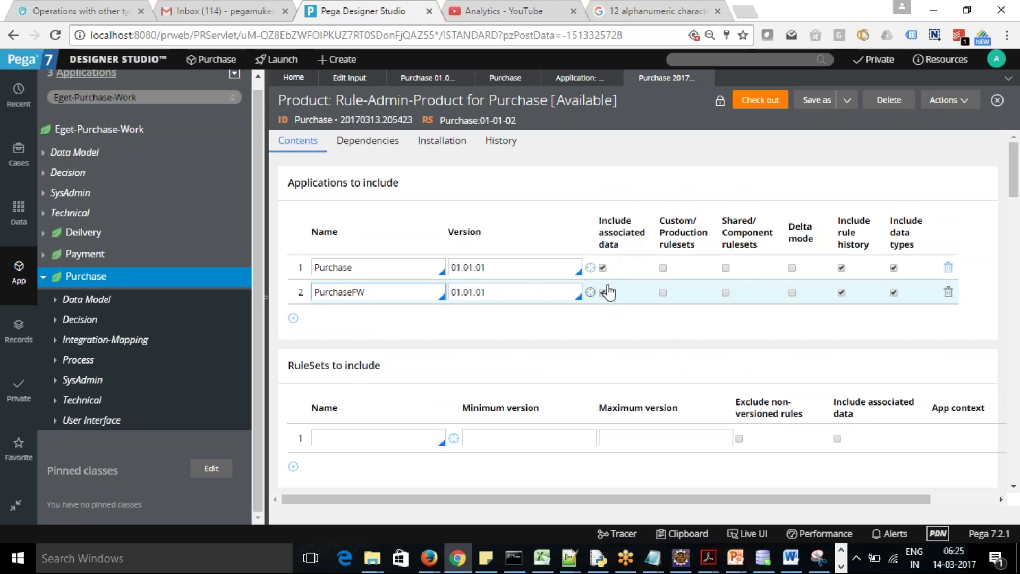
{"action": "left_click", "coordinate": [894, 266]}
{"action": "scroll", "coordinate": [1016, 198], "scroll_direction": "down", "scroll_amount": 5}
{"action": "left_click_drag", "start_coordinate": [1017, 197], "coordinate": [1018, 183]}
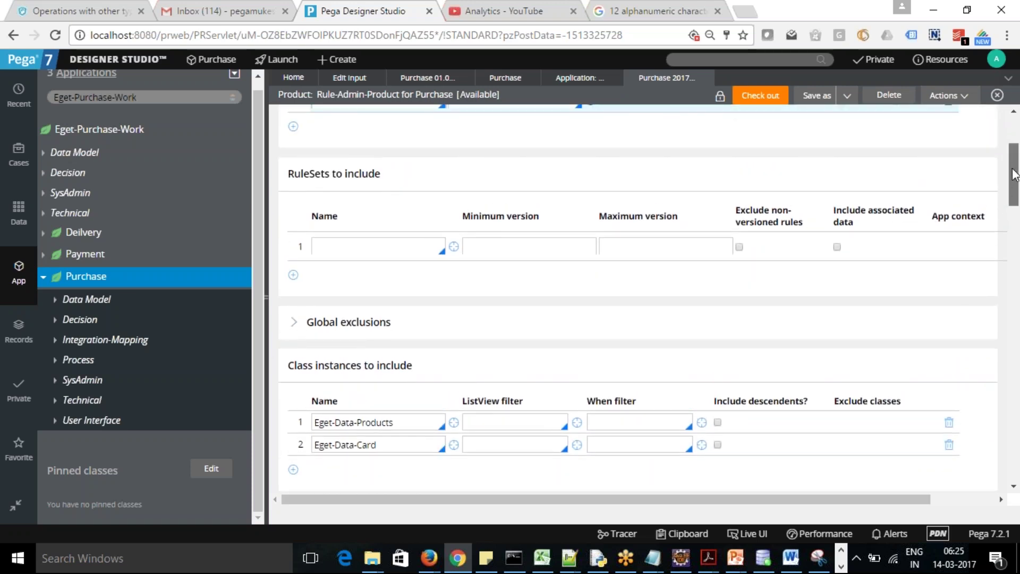
{"action": "scroll", "coordinate": [805, 249], "scroll_direction": "up", "scroll_amount": 2}
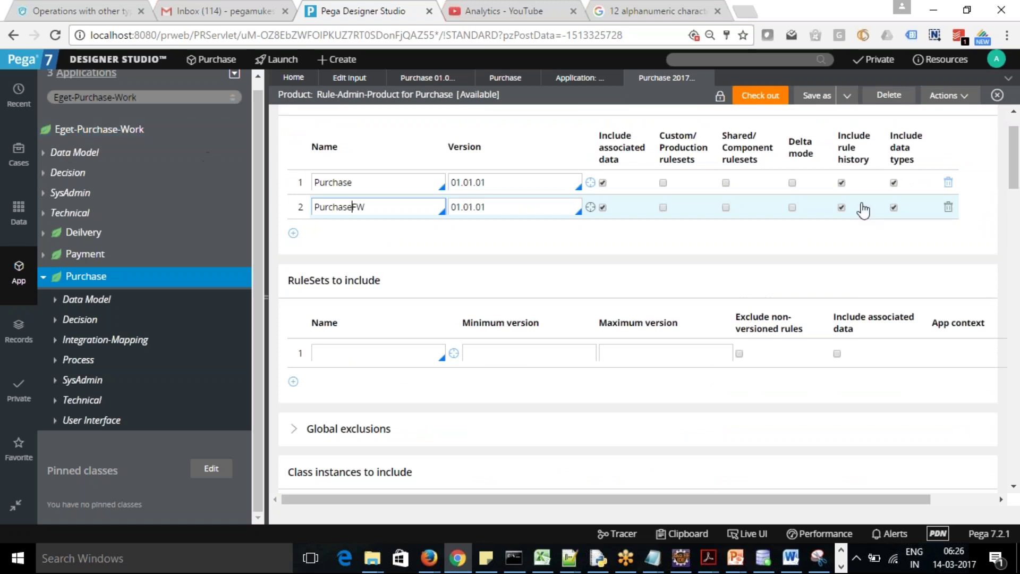
{"action": "left_click", "coordinate": [352, 206]}
Scroll through RuleSets, Class instances and the 40 individual instances to include
{"action": "left_click", "coordinate": [354, 354]}
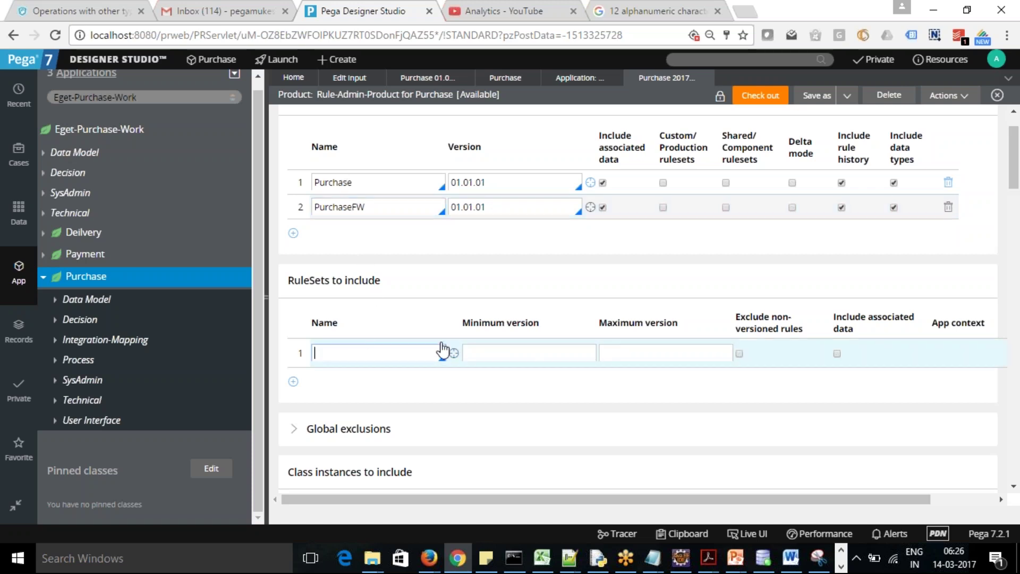
{"action": "left_click_drag", "start_coordinate": [1016, 170], "coordinate": [1018, 230]}
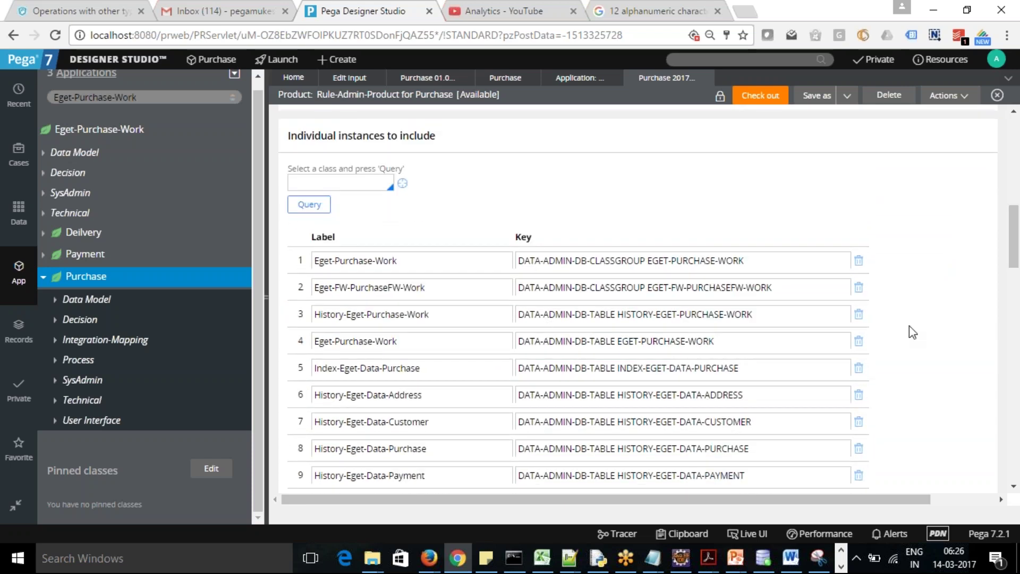
{"action": "left_click_drag", "start_coordinate": [1016, 223], "coordinate": [1016, 242]}
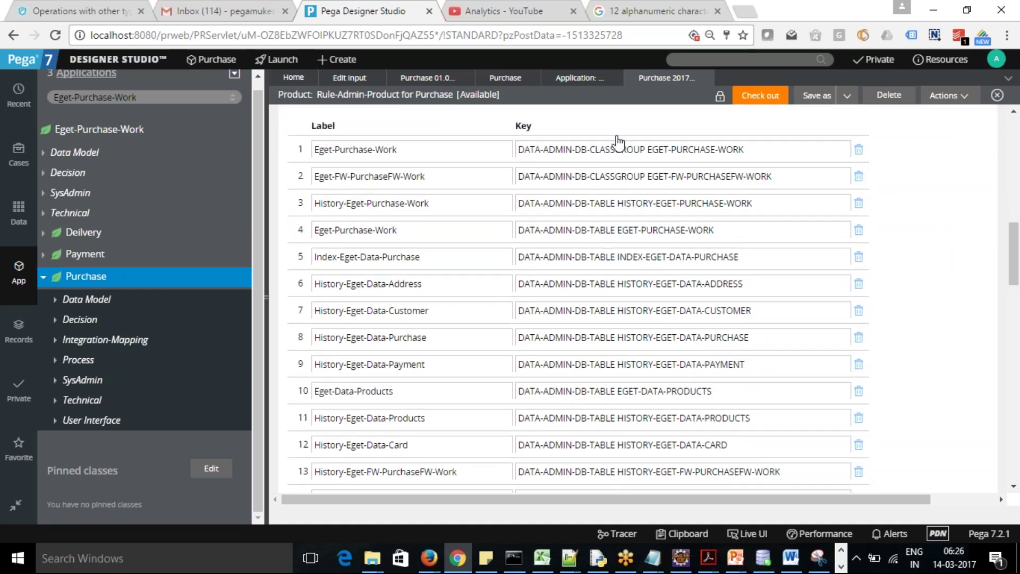
{"action": "left_click_drag", "start_coordinate": [1015, 250], "coordinate": [1018, 460]}
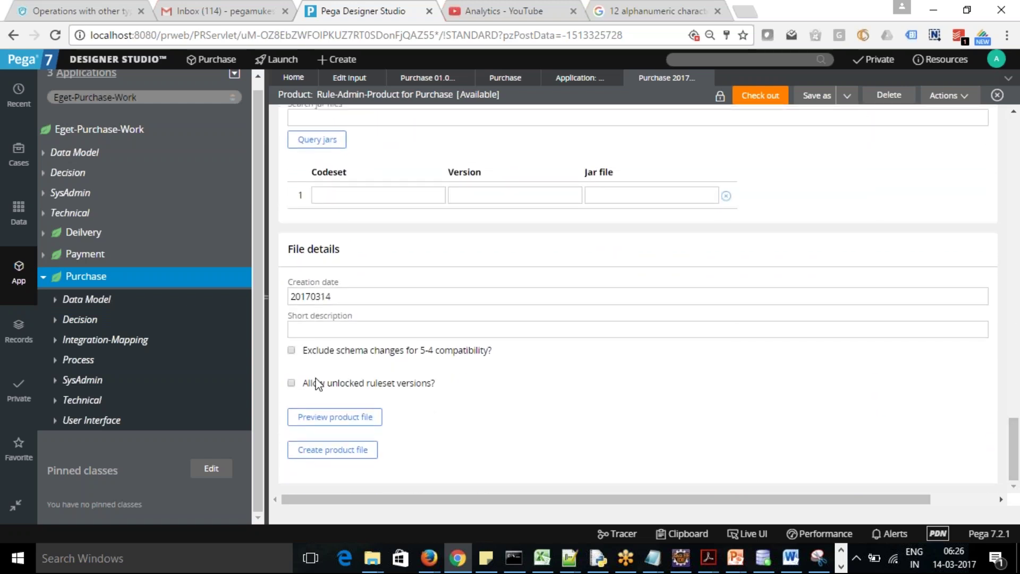
Highlight the Allow unlocked ruleset versions option in File details and begin creating the product file
{"action": "left_click_drag", "start_coordinate": [303, 384], "coordinate": [435, 382]}
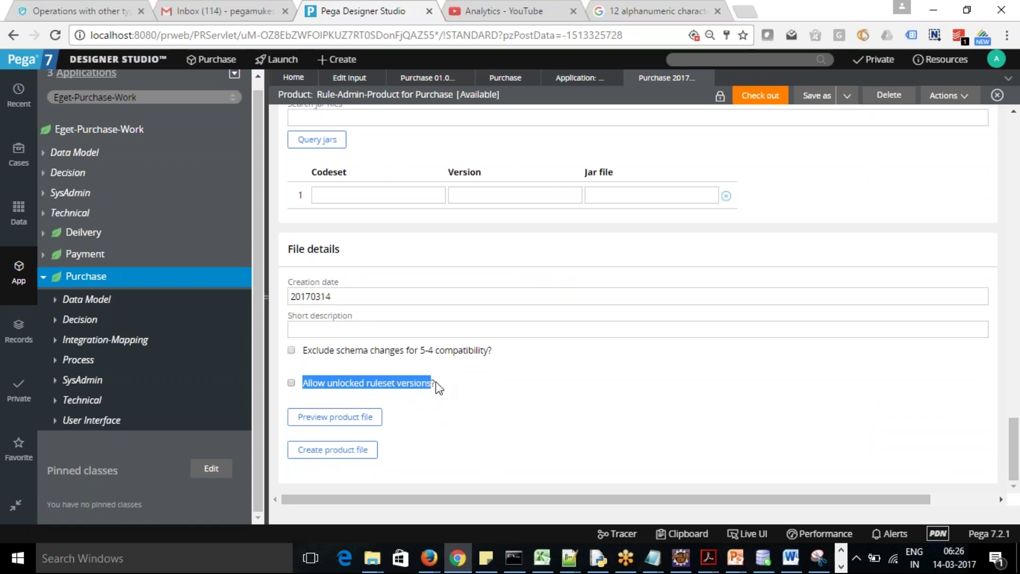
{"action": "left_click", "coordinate": [448, 419]}
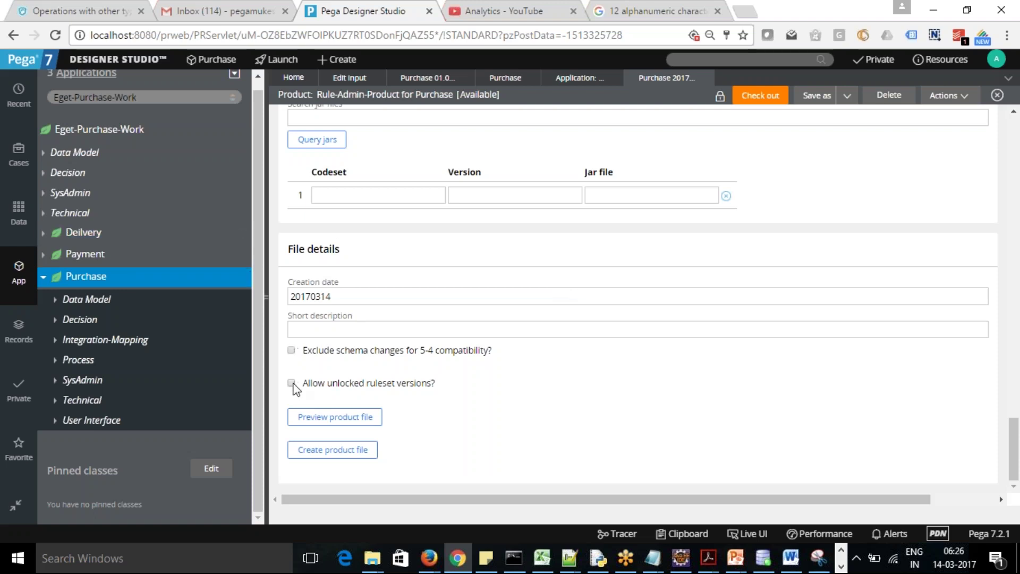
{"action": "left_click", "coordinate": [326, 452]}
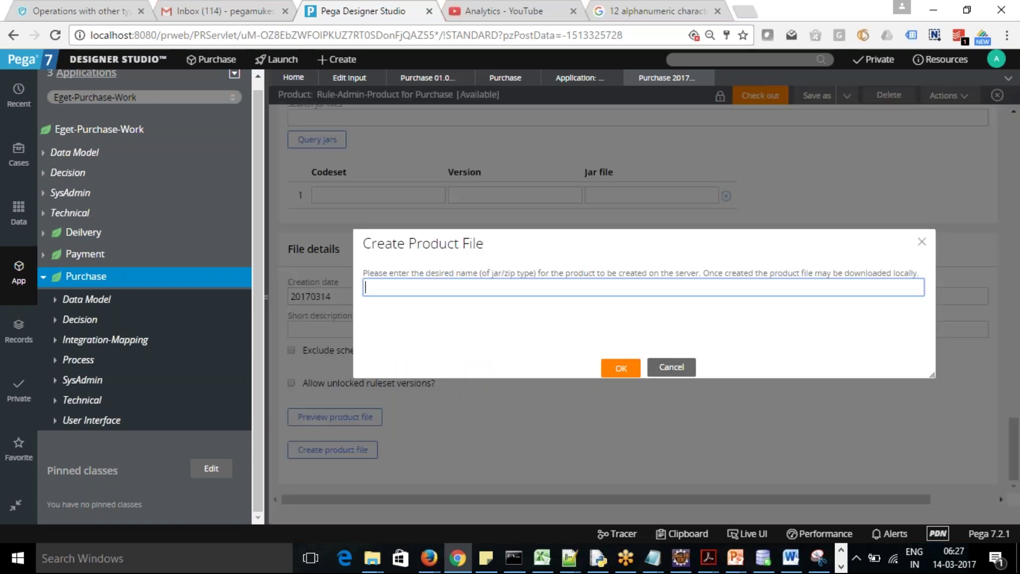
Name the product file Purchase140317 and confirm it
{"action": "type", "text": "Purchase140317"}
{"action": "left_click", "coordinate": [620, 368]}
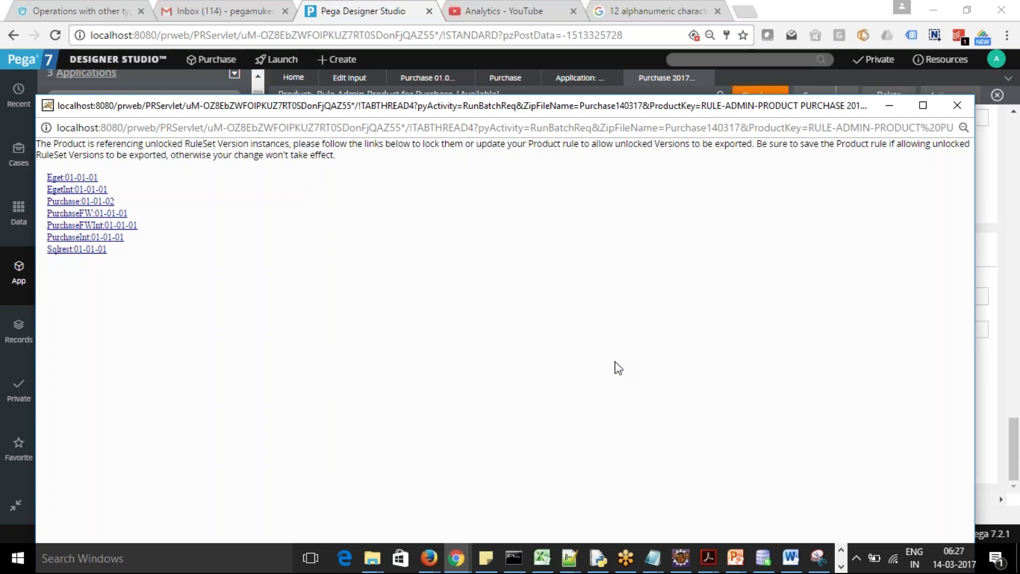
Open the seven unlocked ruleset versions from the popup, Sqlrest through PurchaseInt, then minimize it
{"action": "left_click", "coordinate": [74, 252]}
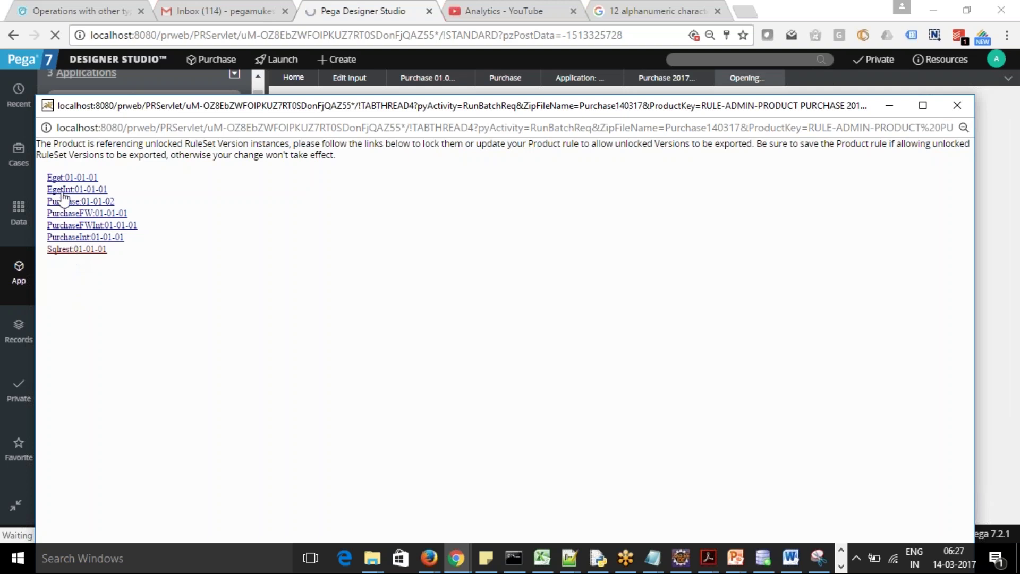
{"action": "left_click", "coordinate": [70, 179]}
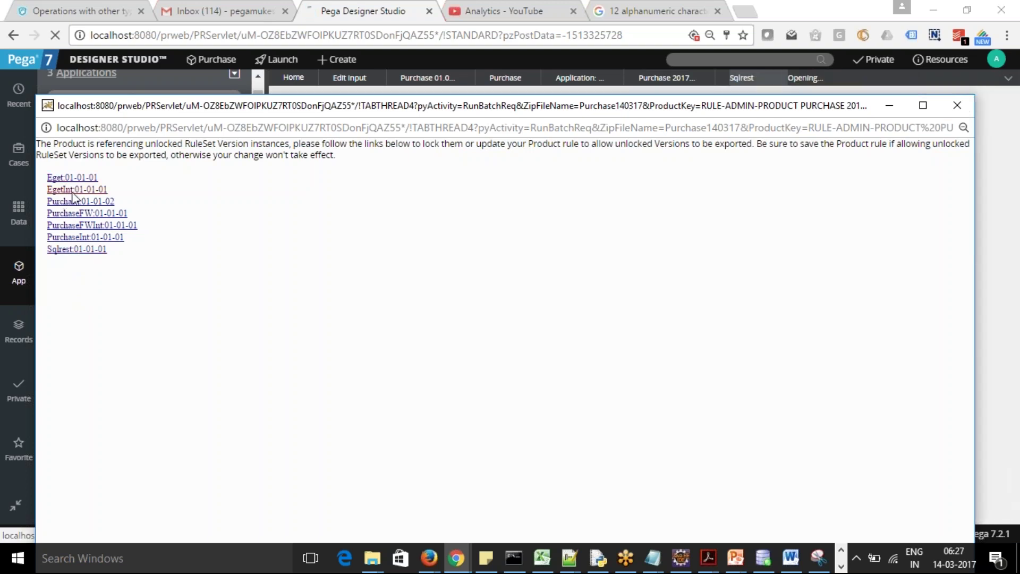
{"action": "left_click", "coordinate": [72, 190]}
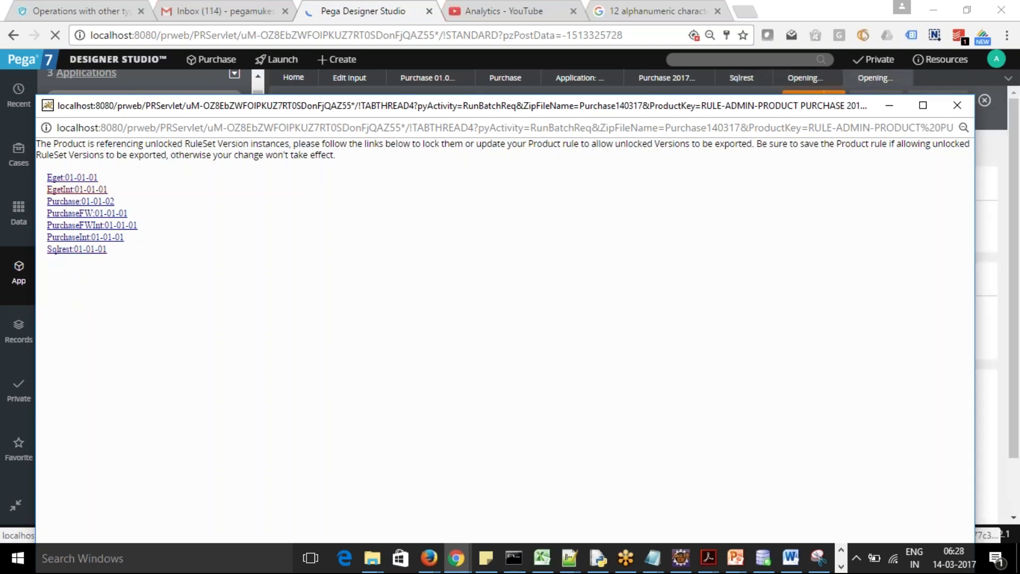
{"action": "left_click", "coordinate": [72, 204]}
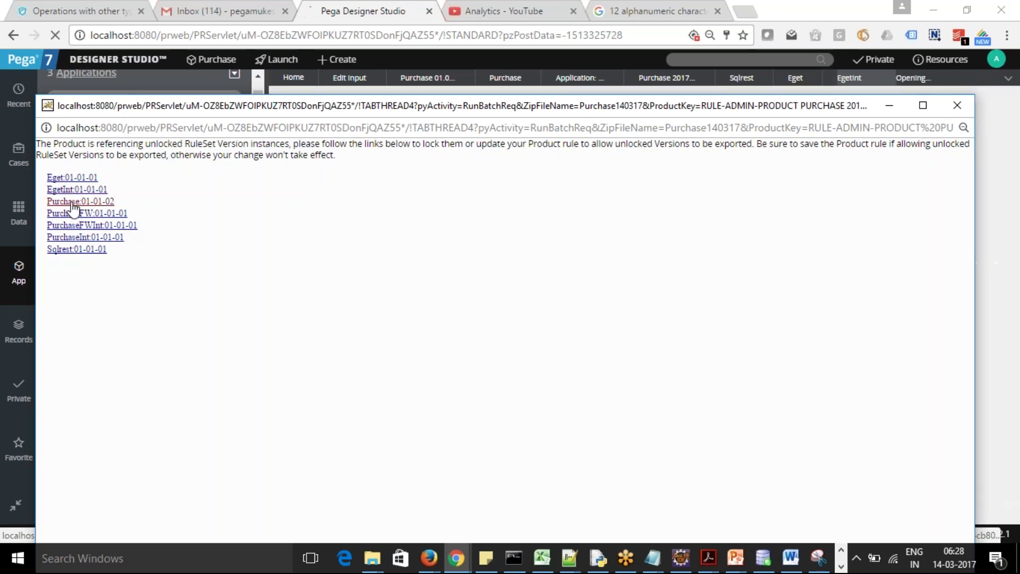
{"action": "left_click", "coordinate": [72, 215]}
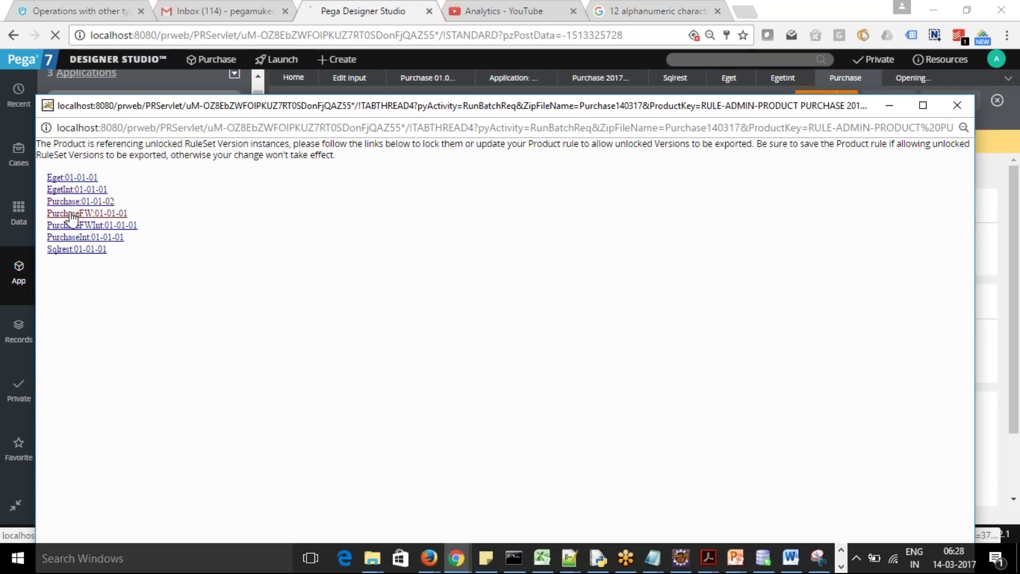
{"action": "left_click", "coordinate": [70, 226]}
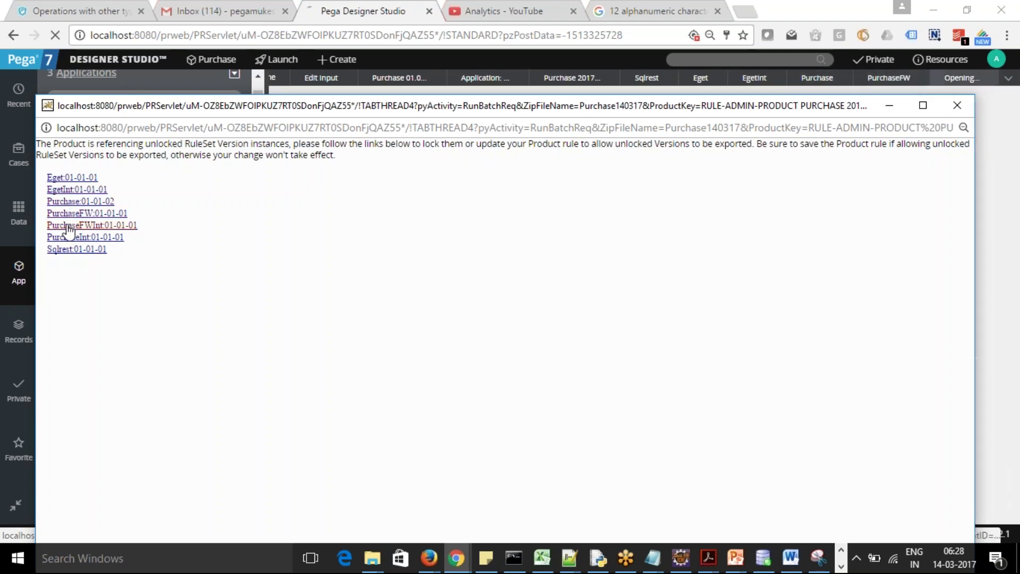
{"action": "left_click", "coordinate": [68, 239]}
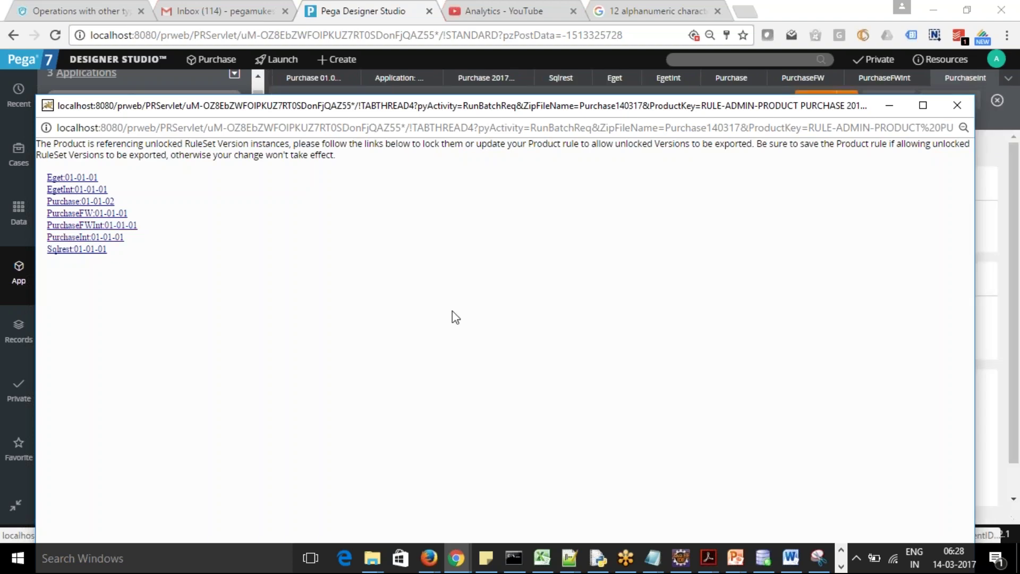
{"action": "left_click", "coordinate": [889, 105]}
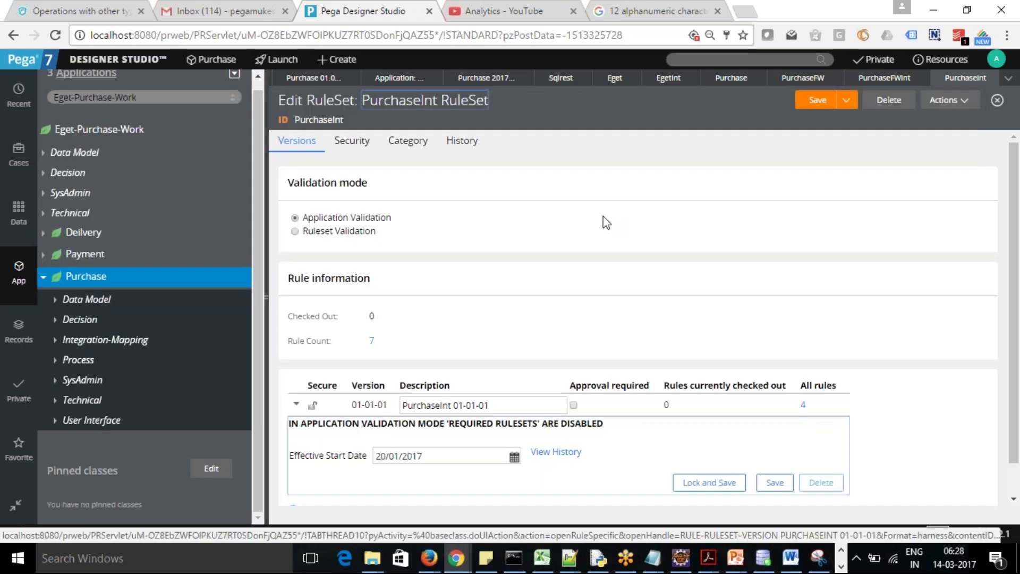
Lock the Sqlrest 01-01-01 ruleset version with a confirmed password
{"action": "left_click", "coordinate": [614, 78]}
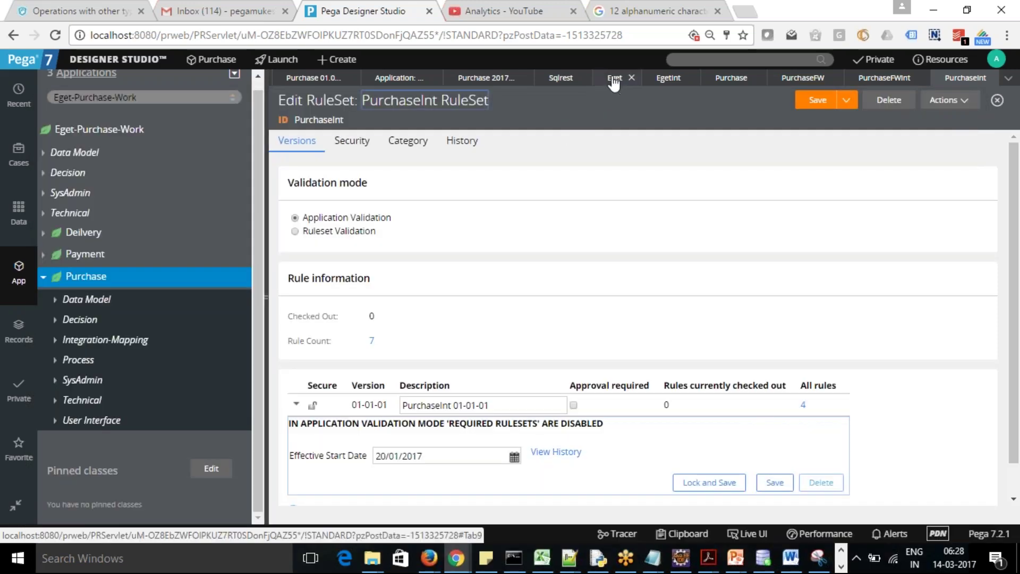
{"action": "left_click", "coordinate": [563, 81]}
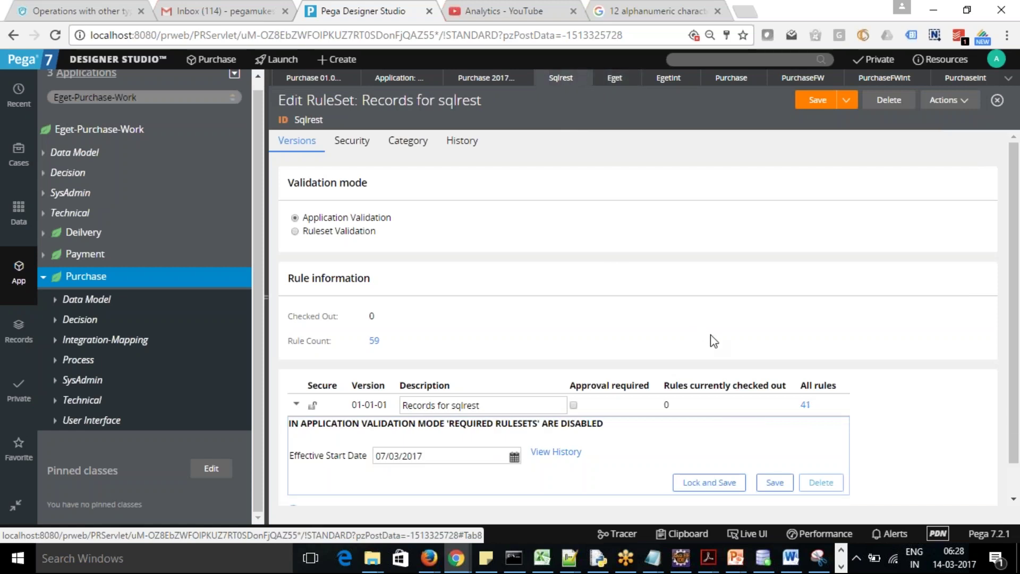
{"action": "left_click", "coordinate": [720, 484]}
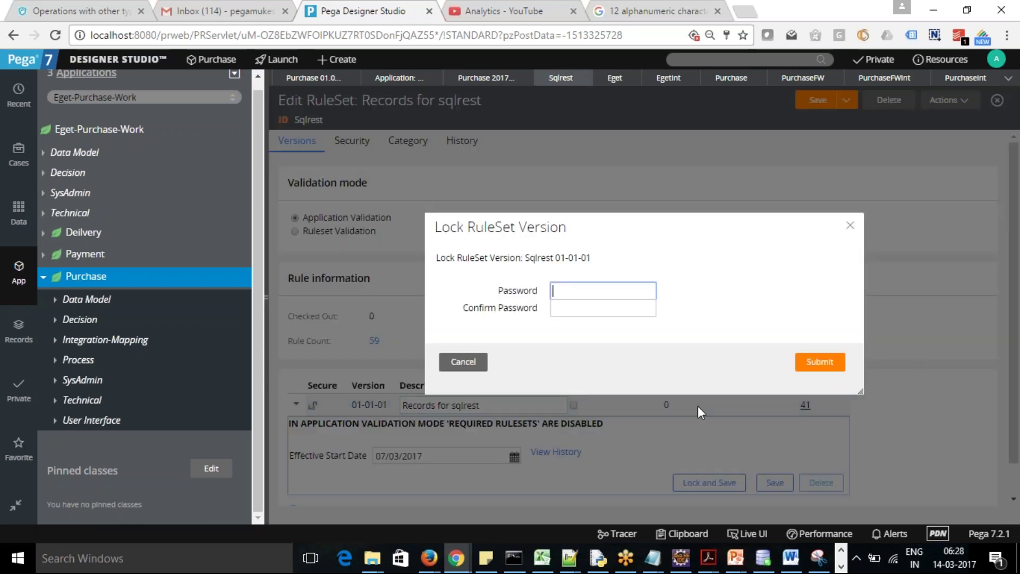
{"action": "type", "text": "rules"}
{"action": "key", "text": "Tab"}
{"action": "type", "text": "rules"}
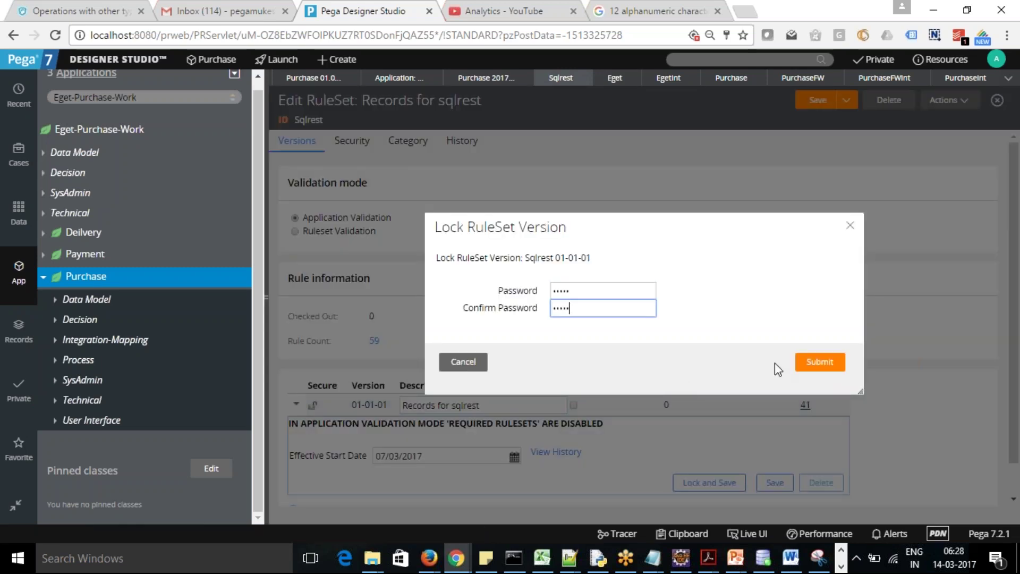
{"action": "left_click", "coordinate": [829, 366]}
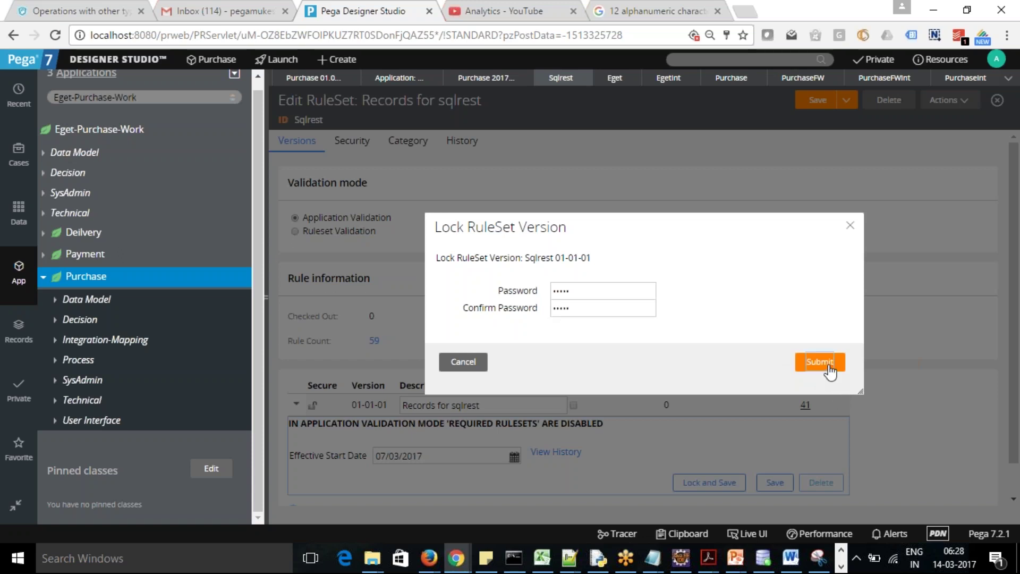
{"action": "left_click", "coordinate": [616, 79]}
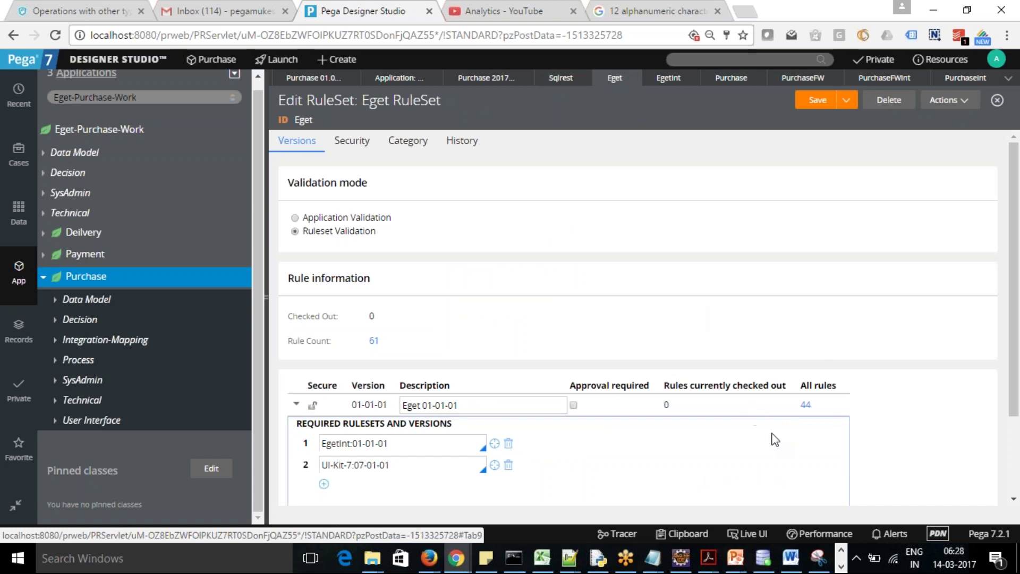
{"action": "left_click_drag", "start_coordinate": [1018, 336], "coordinate": [537, 185]}
Allow unlocked ruleset versions in the Purchase product and build the Purchase140317 archive
{"action": "left_click", "coordinate": [483, 80]}
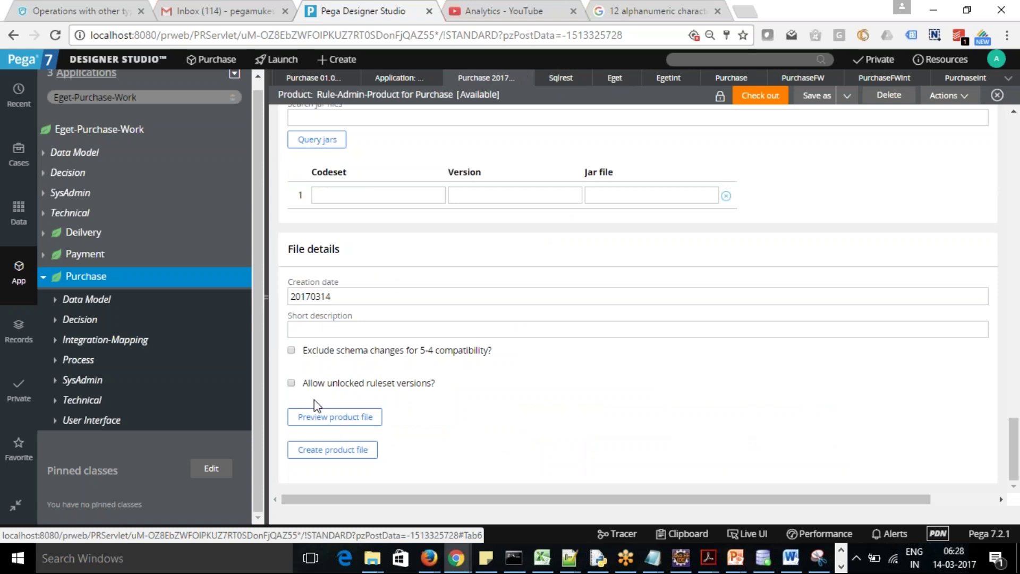
{"action": "left_click", "coordinate": [292, 384]}
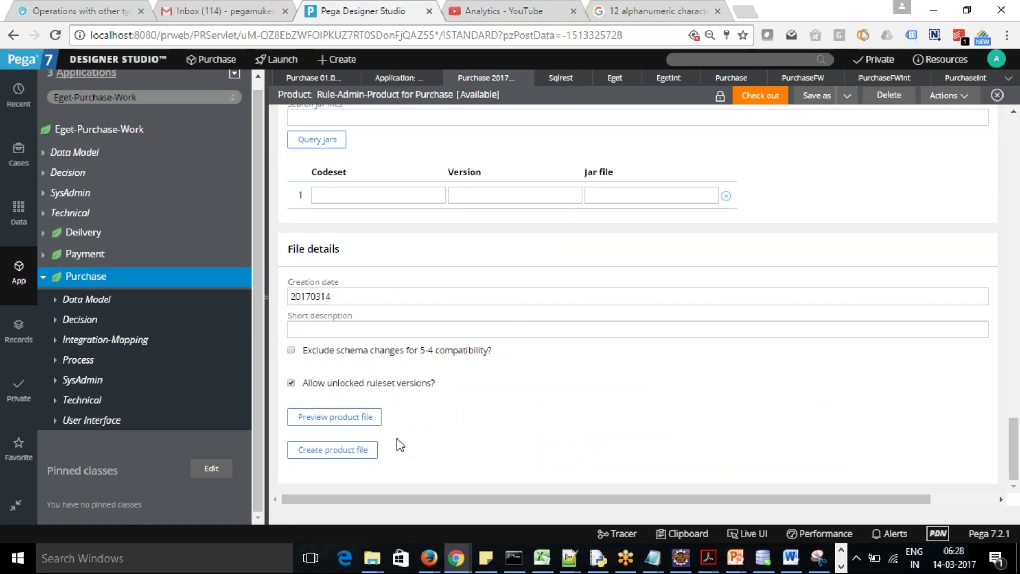
{"action": "left_click", "coordinate": [341, 449]}
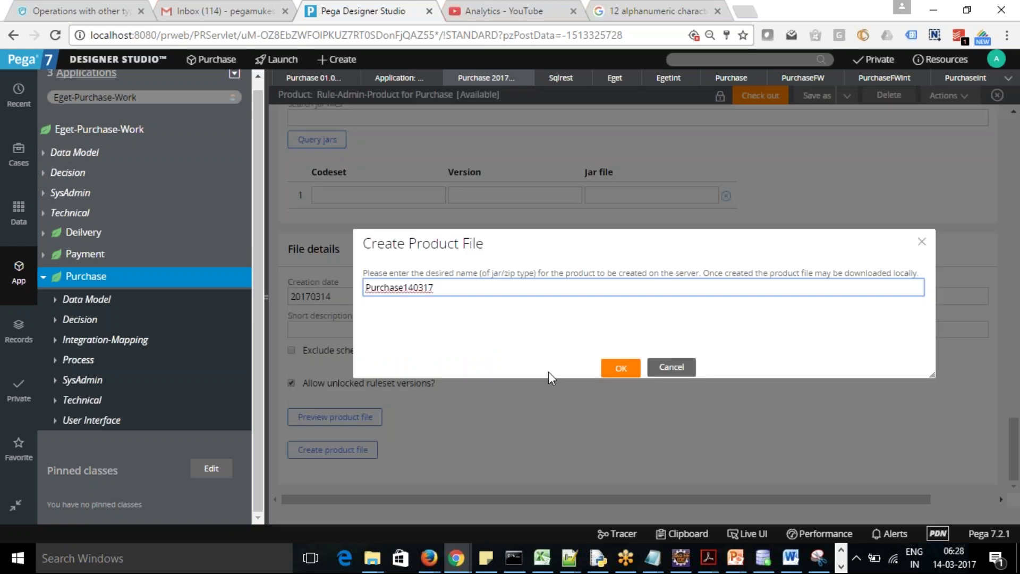
{"action": "left_click", "coordinate": [617, 372]}
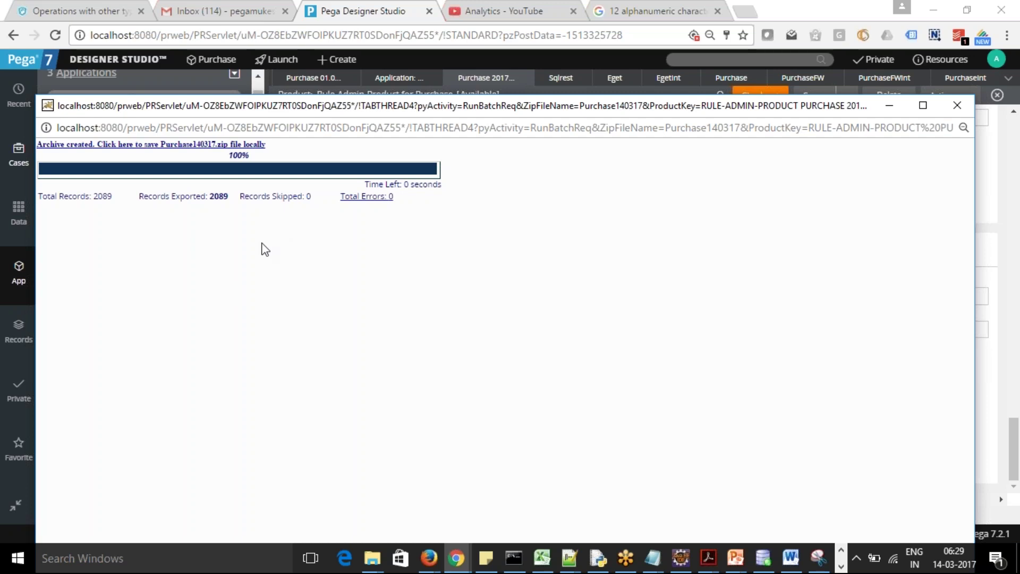
Save Purchase140317.zip locally and minimize the export window
{"action": "left_click", "coordinate": [140, 145]}
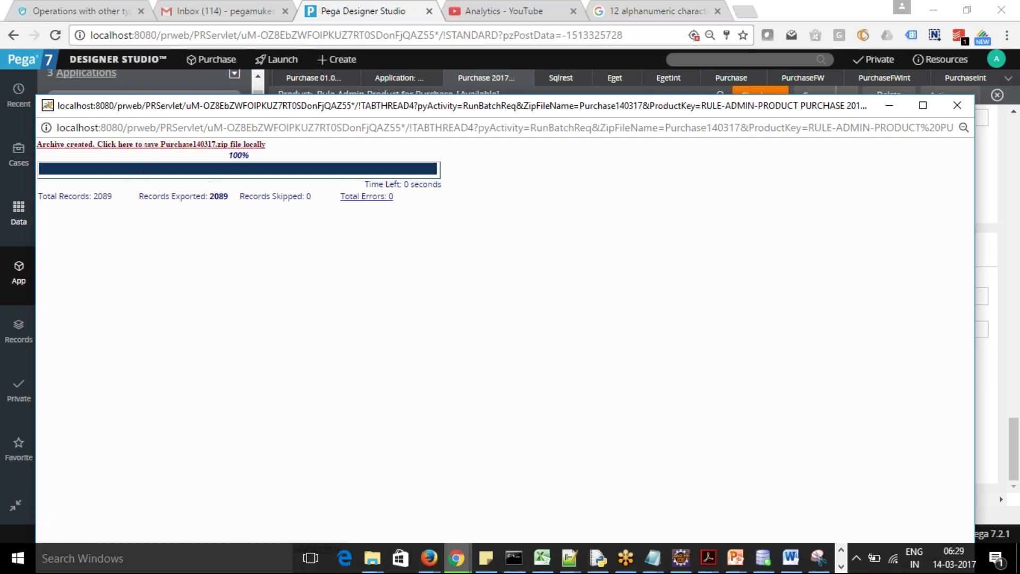
{"action": "left_click", "coordinate": [147, 150]}
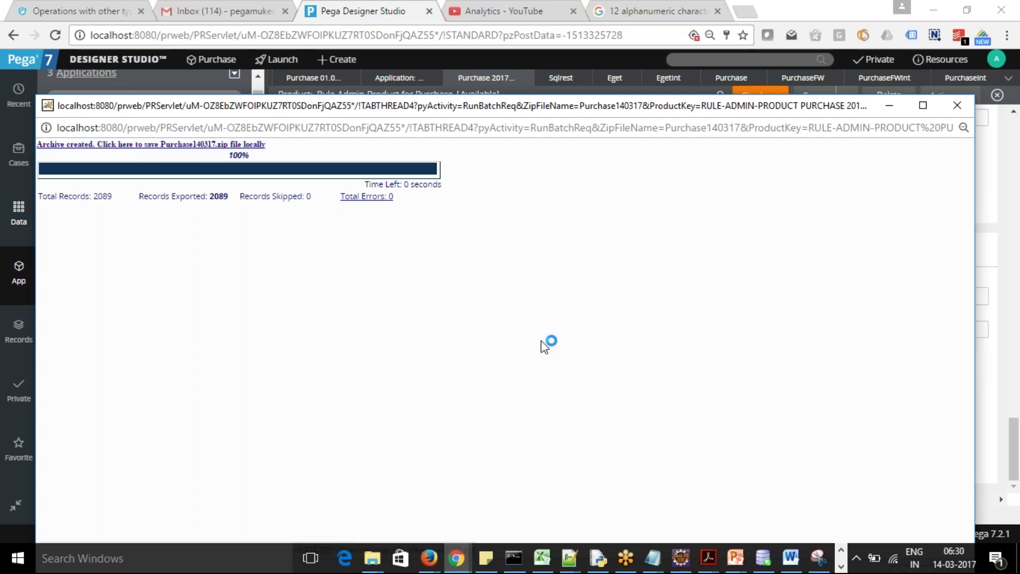
{"action": "left_click", "coordinate": [897, 104]}
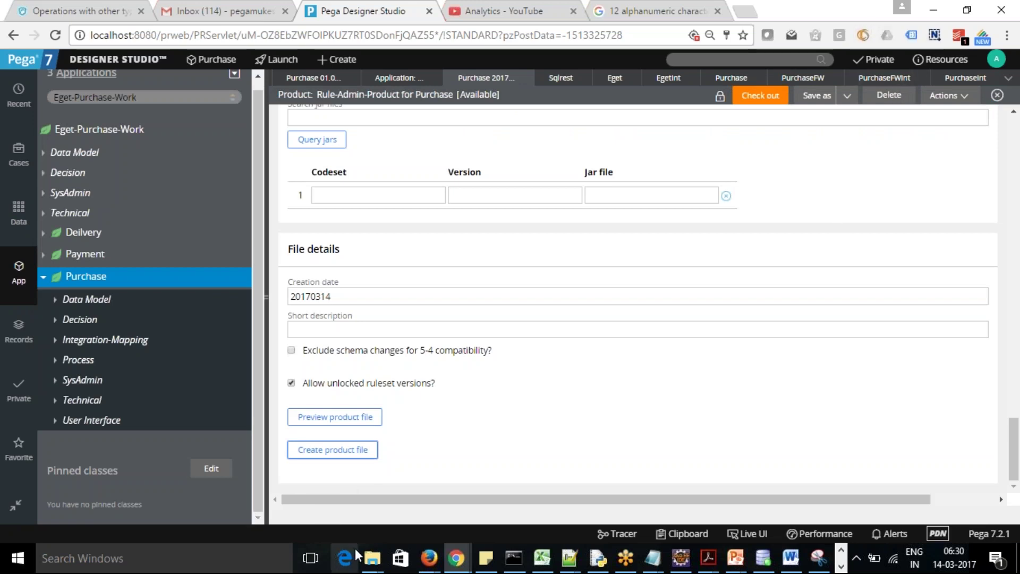
Permanently delete the duplicate Purchase140317 (1) archive from the Downloads folder
{"action": "mouse_move", "coordinate": [372, 558]}
{"action": "mouse_move", "coordinate": [186, 506]}
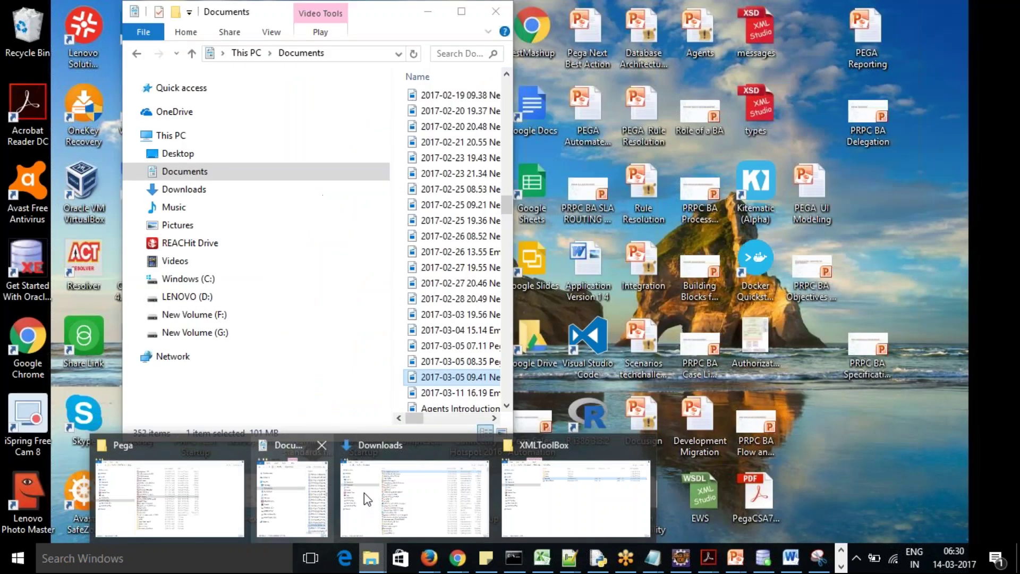
{"action": "left_click", "coordinate": [365, 492]}
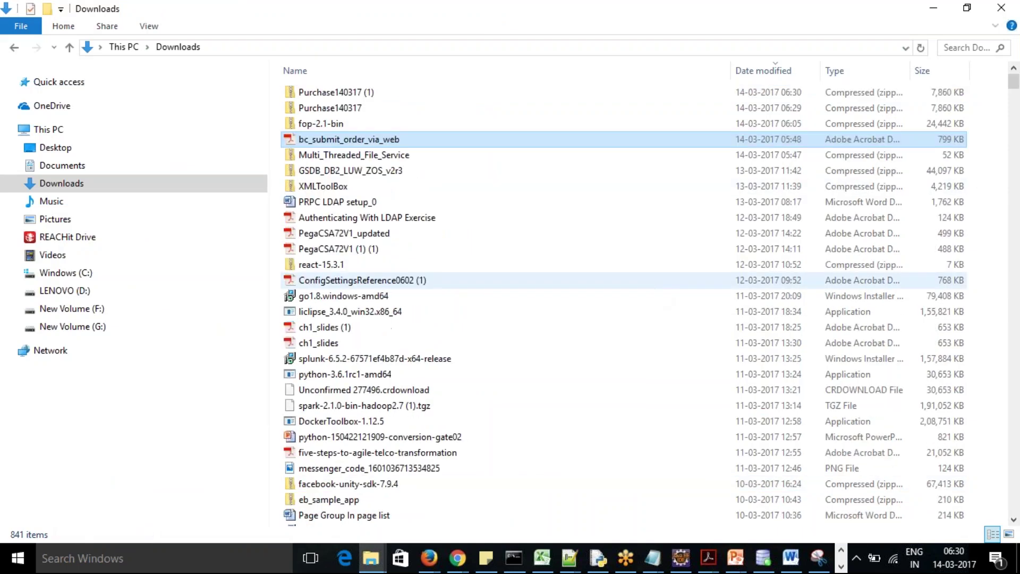
{"action": "left_click", "coordinate": [361, 94]}
{"action": "key", "text": "shift+Delete"}
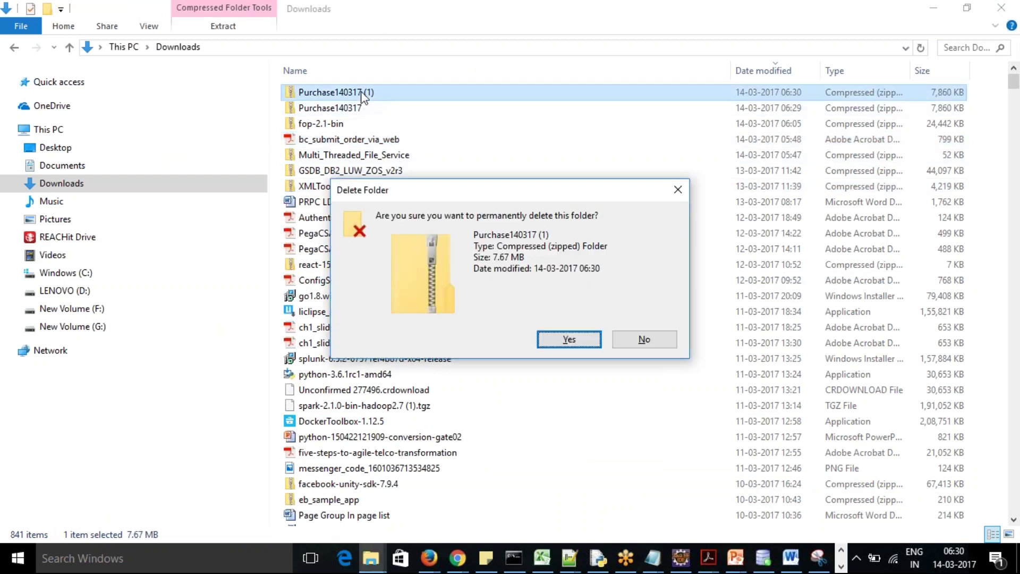
{"action": "left_click", "coordinate": [567, 338]}
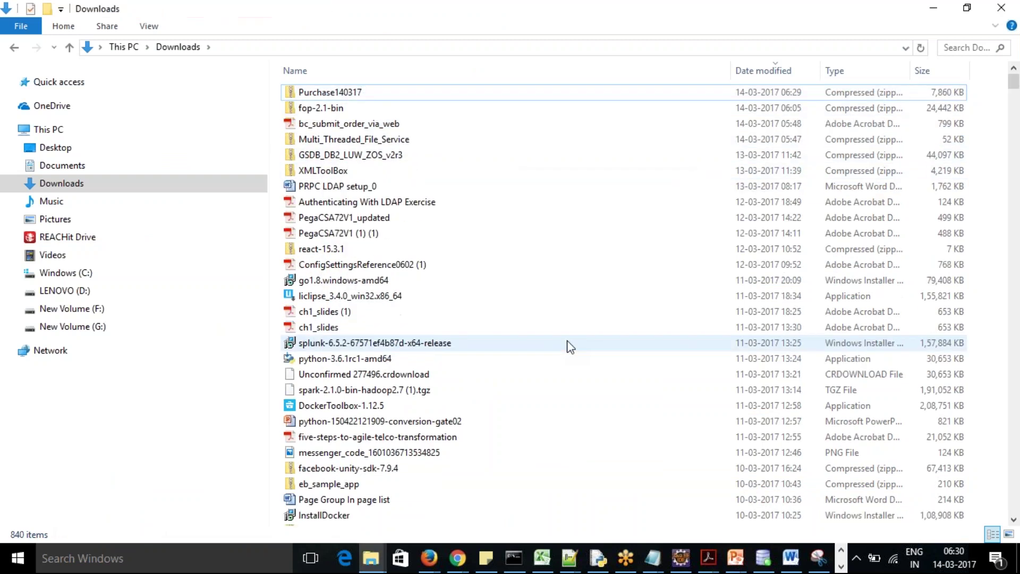
Leave the remaining Purchase140317 archive selected and return to Pega Designer Studio
{"action": "left_click", "coordinate": [333, 94]}
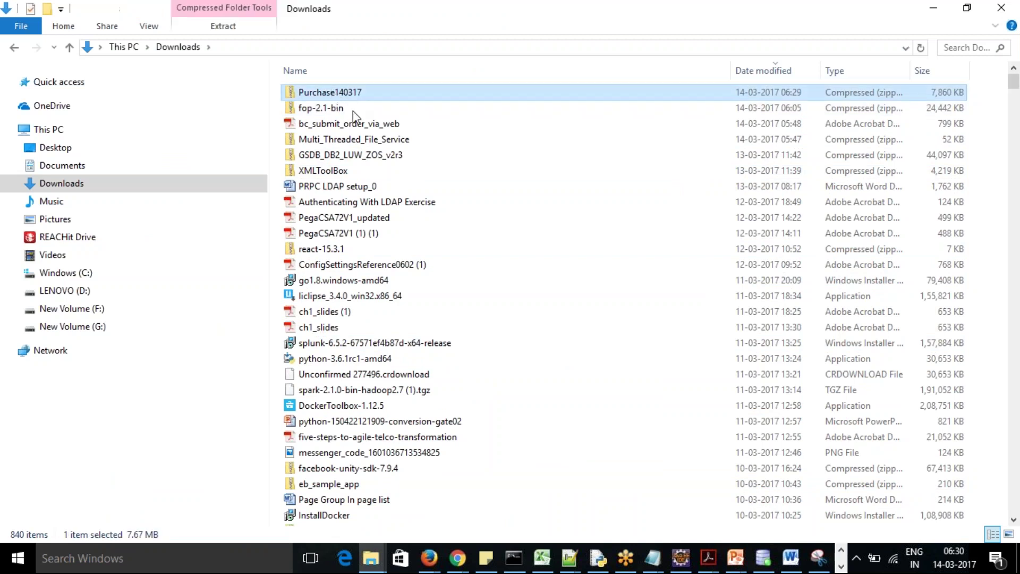
{"action": "key", "text": "alt+Tab"}
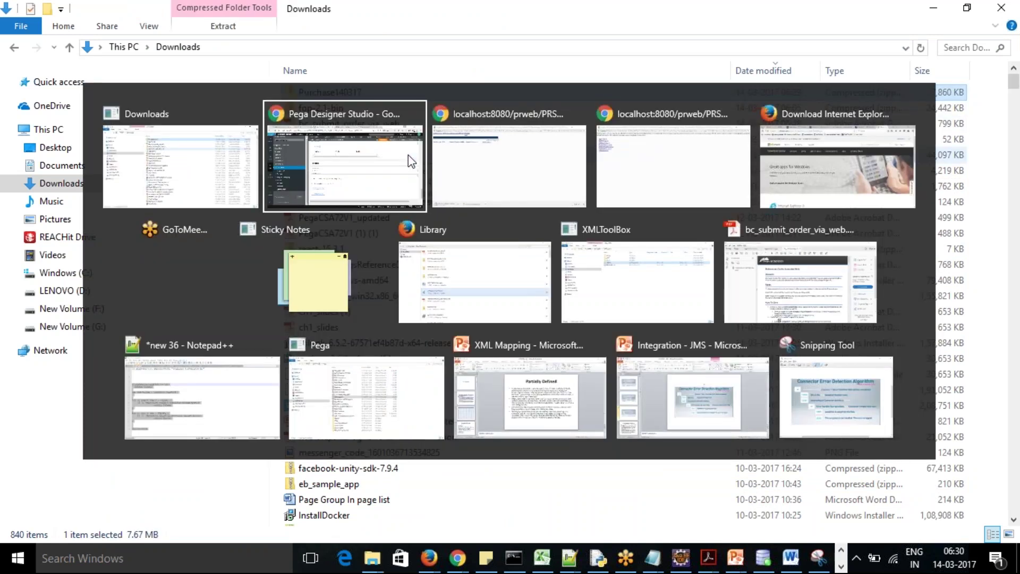
{"action": "key", "text": "alt+Tab"}
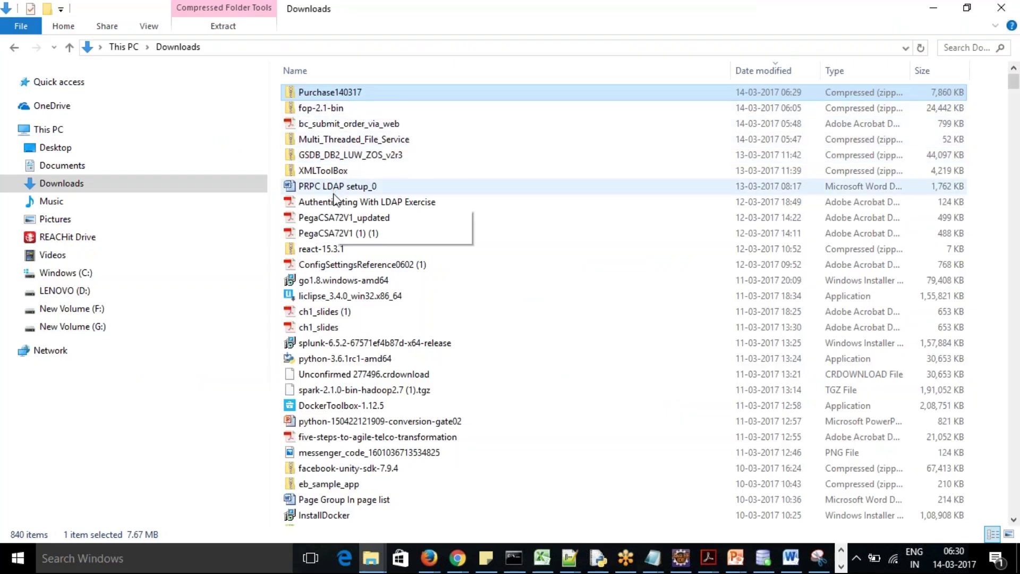
{"action": "key", "text": "alt+Tab"}
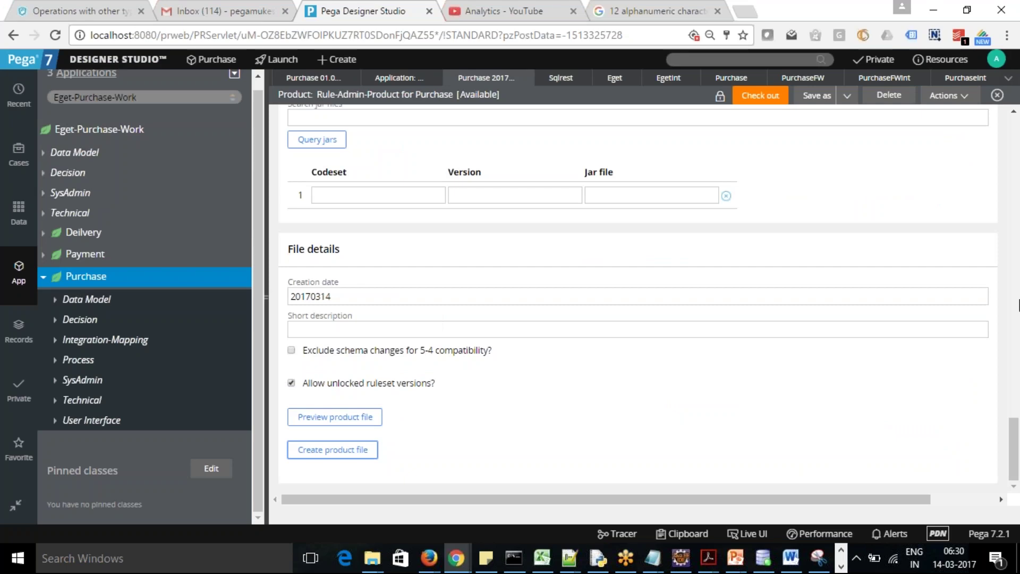
Scroll the Purchase product form up and switch to the Application Distribution wizard tab
{"action": "left_click_drag", "start_coordinate": [1013, 452], "coordinate": [1013, 158]}
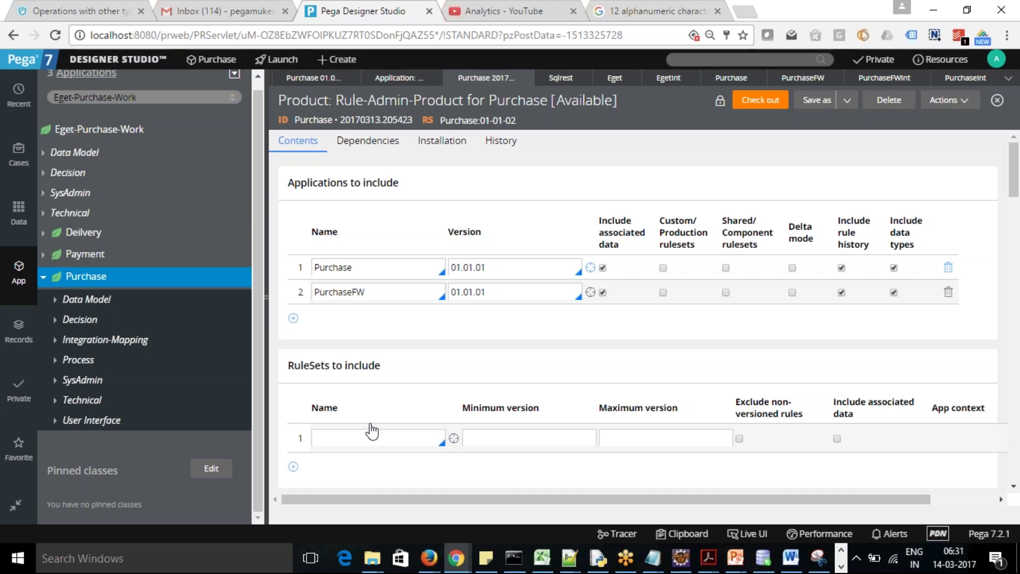
{"action": "left_click", "coordinate": [393, 79]}
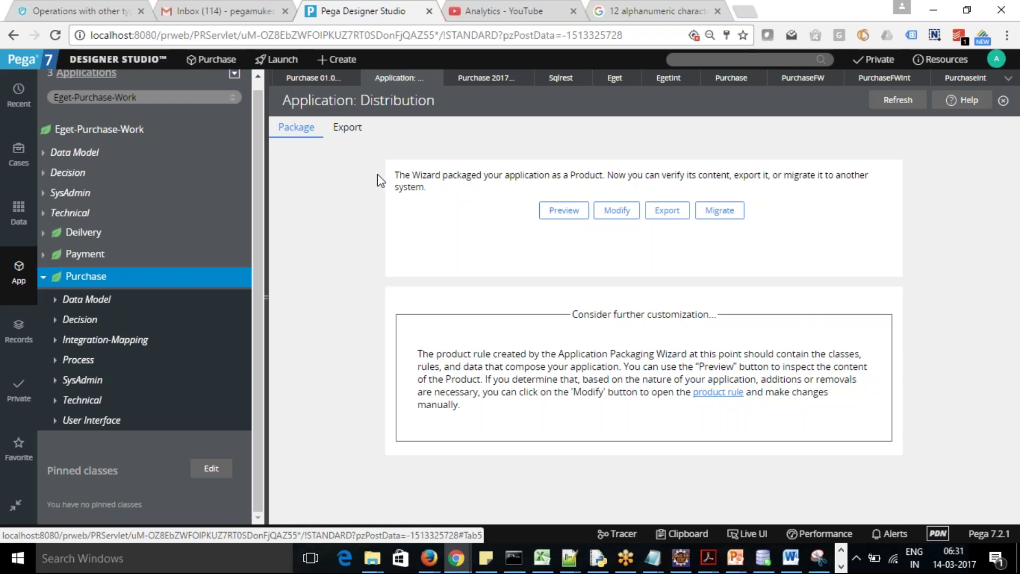
Set the export mode to ruleset with ruleset Purchase, version 01-01-02
{"action": "left_click", "coordinate": [351, 132]}
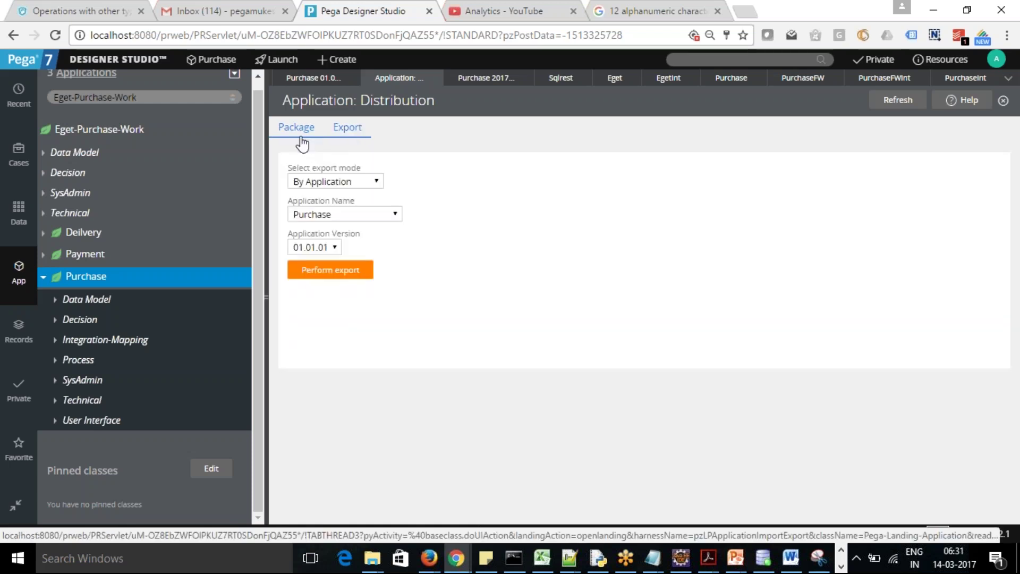
{"action": "left_click", "coordinate": [379, 181]}
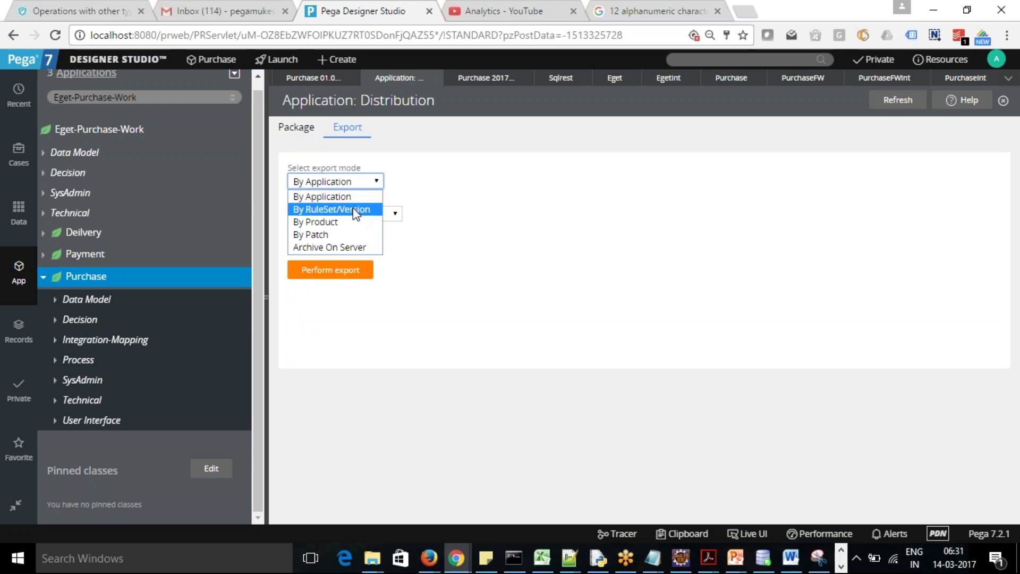
{"action": "left_click", "coordinate": [353, 209]}
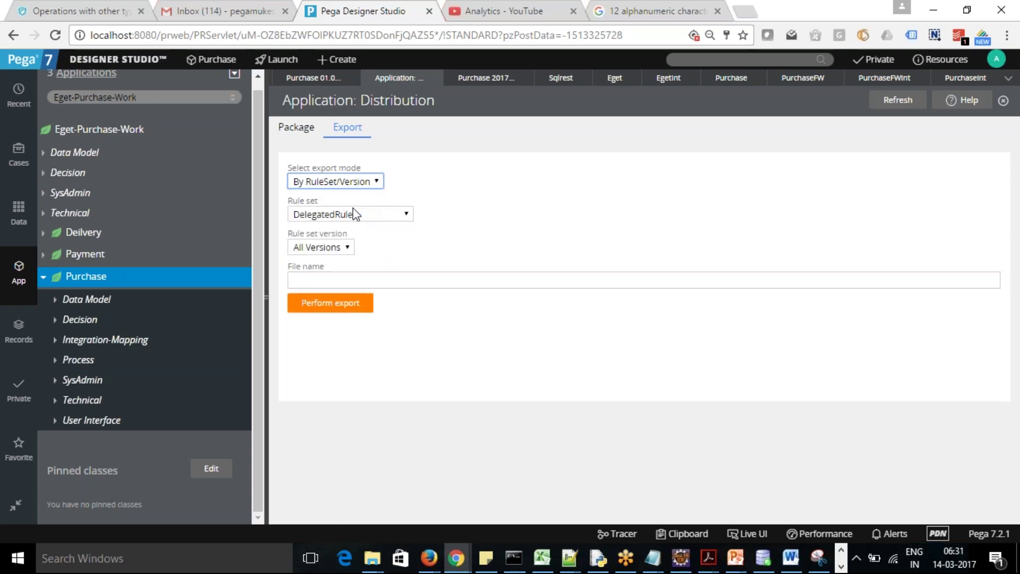
{"action": "left_click", "coordinate": [407, 215]}
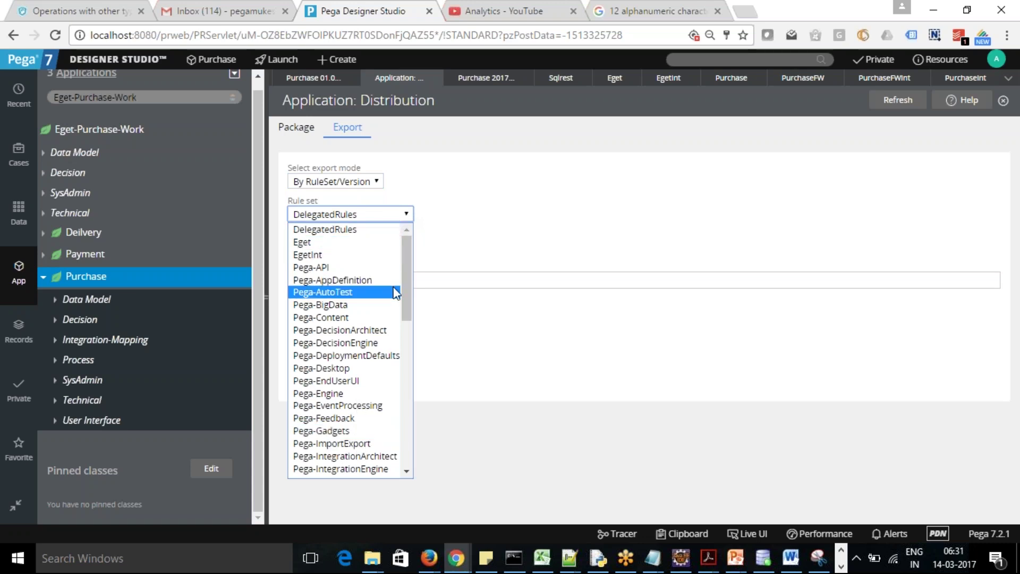
{"action": "left_click_drag", "start_coordinate": [406, 293], "coordinate": [416, 439]}
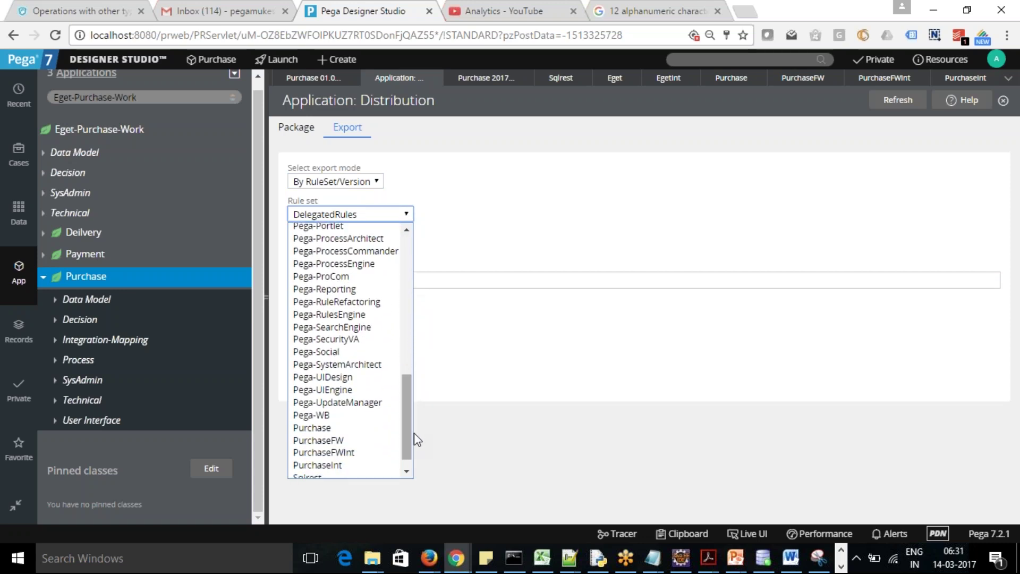
{"action": "left_click", "coordinate": [349, 428]}
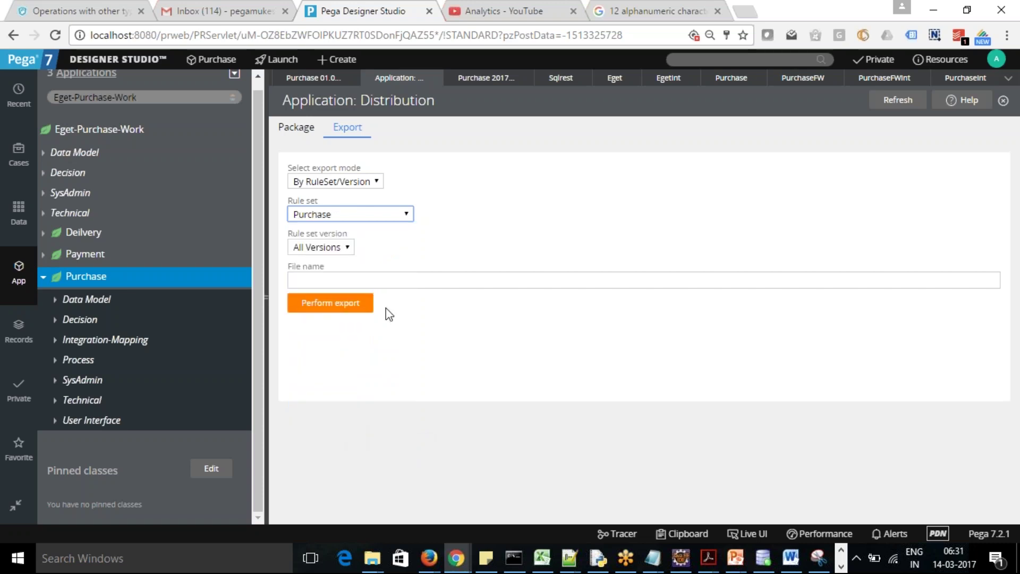
{"action": "left_click", "coordinate": [346, 247]}
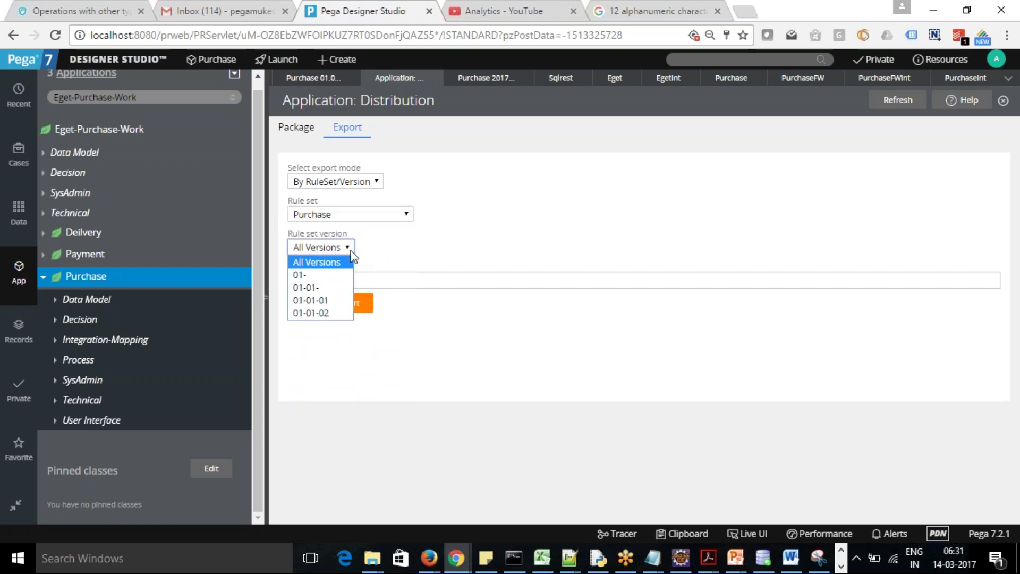
{"action": "left_click", "coordinate": [333, 301]}
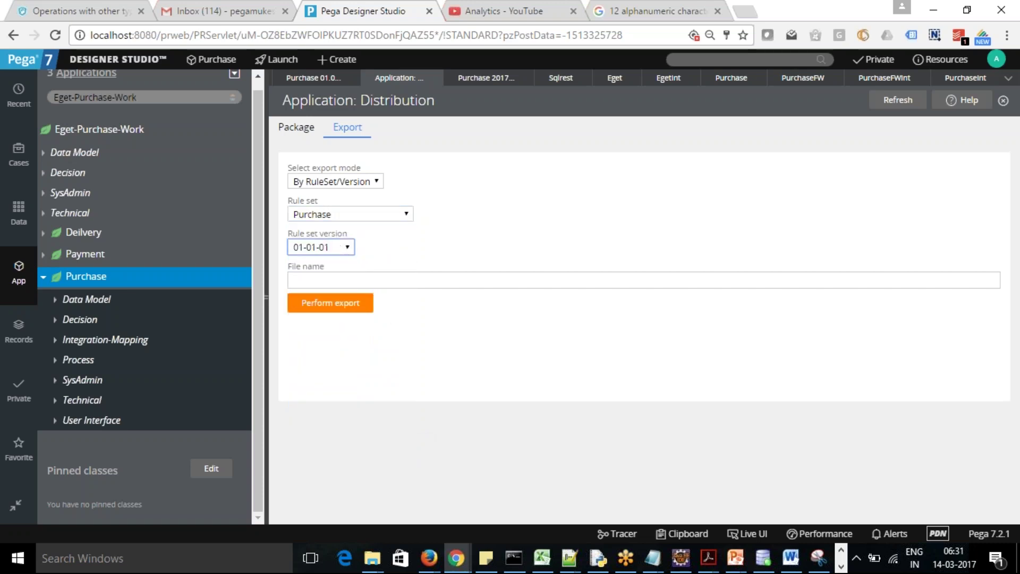
{"action": "left_click", "coordinate": [349, 247]}
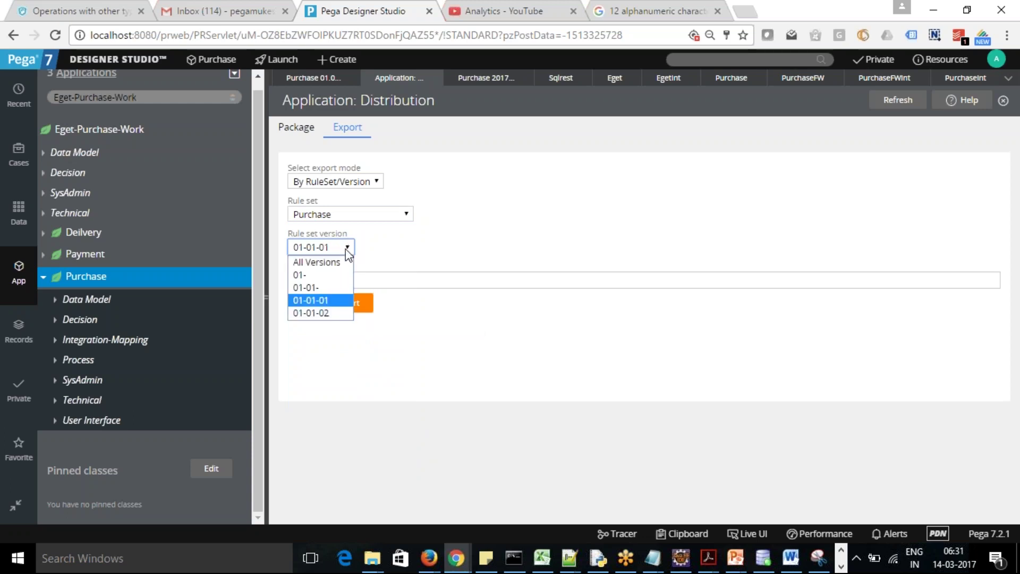
{"action": "left_click", "coordinate": [333, 314]}
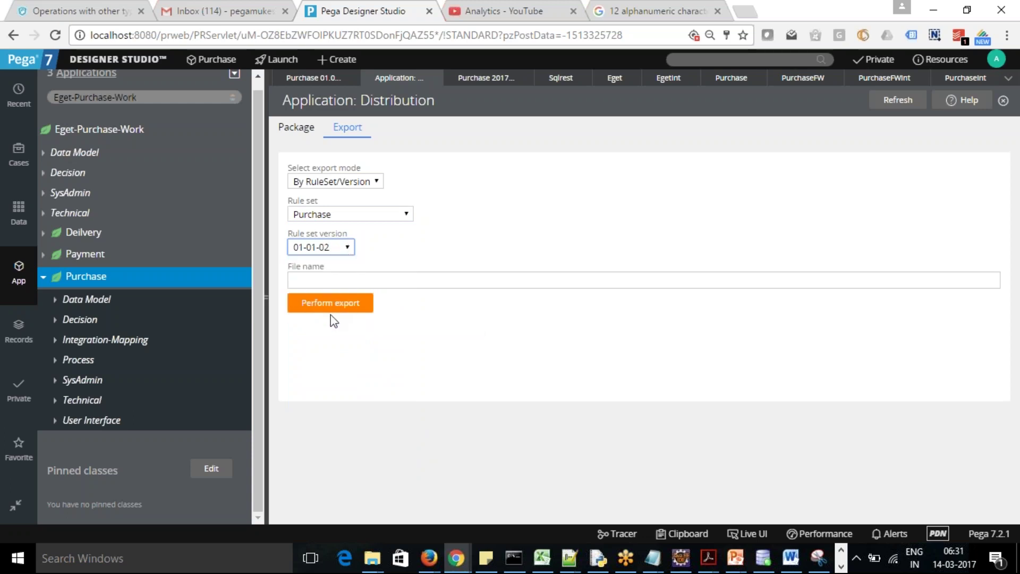
Name the export file Purchaseruleset and perform the export
{"action": "left_click", "coordinate": [383, 281]}
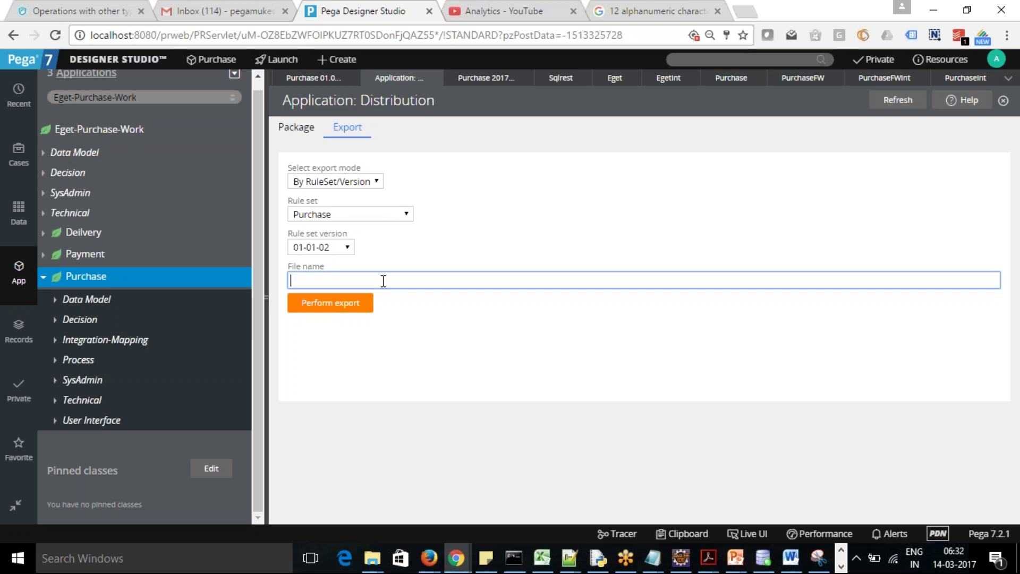
{"action": "type", "text": "Purchaseruleset"}
{"action": "left_click", "coordinate": [331, 306]}
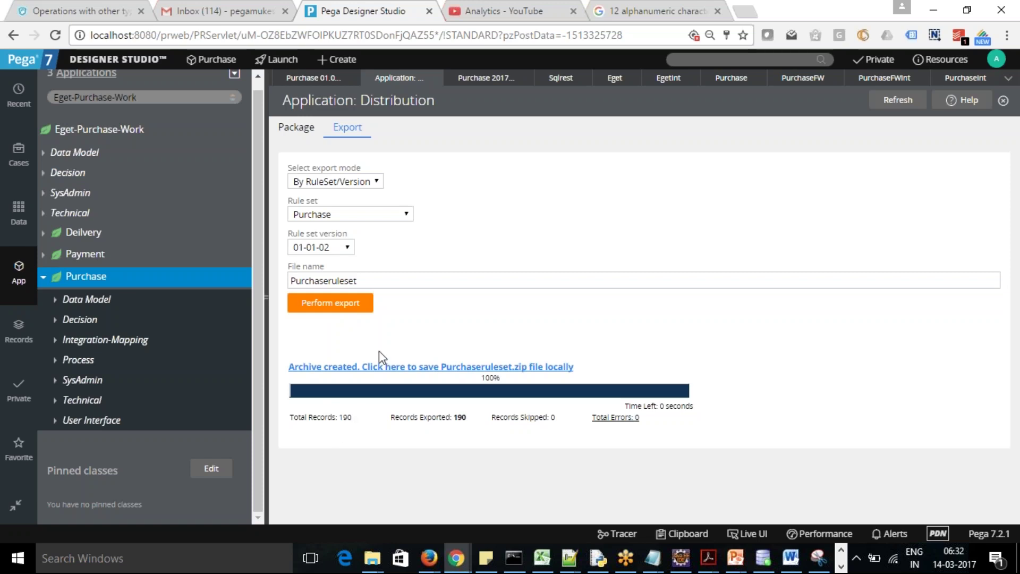
{"action": "left_click", "coordinate": [313, 78]}
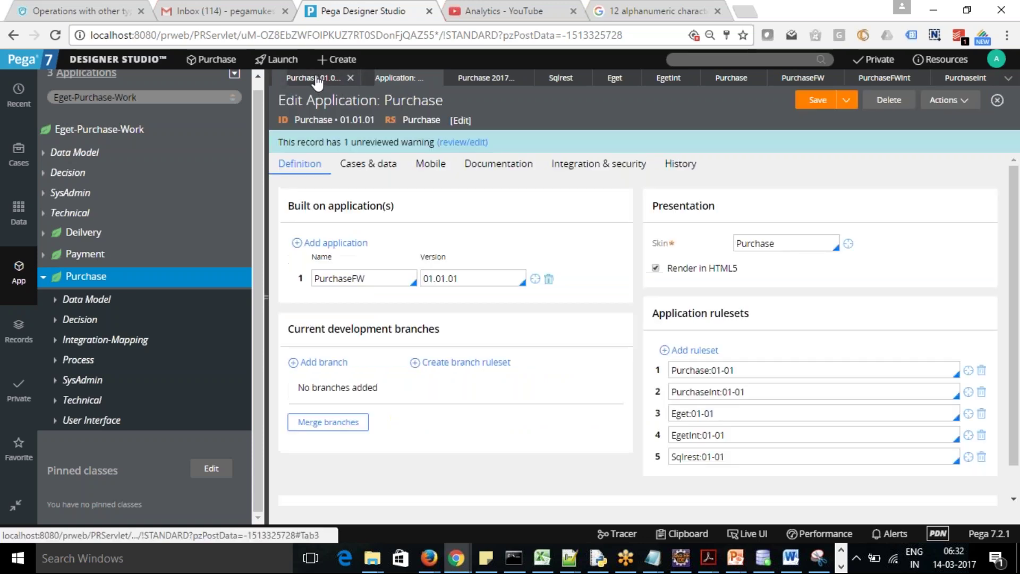
{"action": "left_click", "coordinate": [967, 370]}
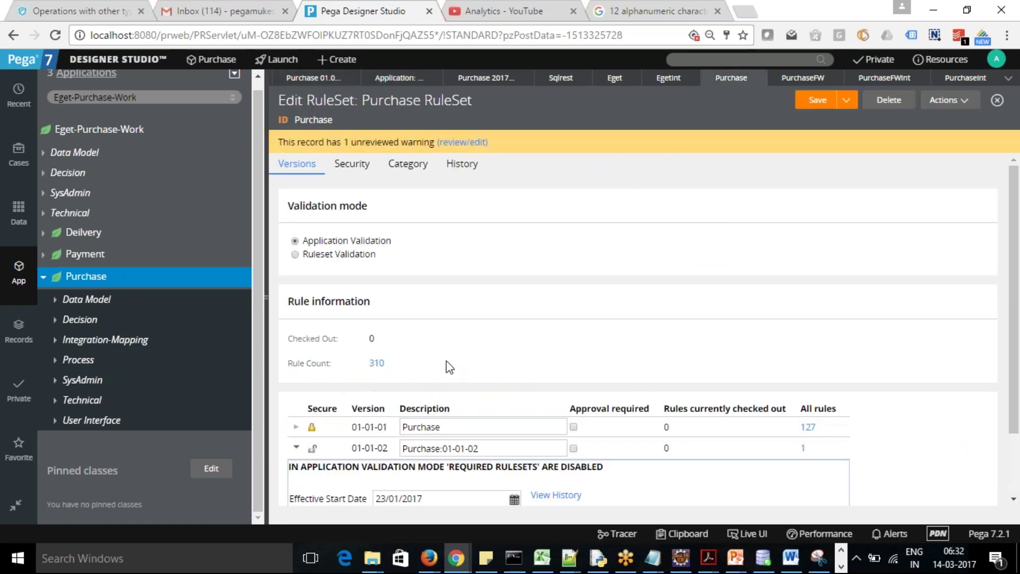
{"action": "left_click_drag", "start_coordinate": [1017, 340], "coordinate": [1018, 404]}
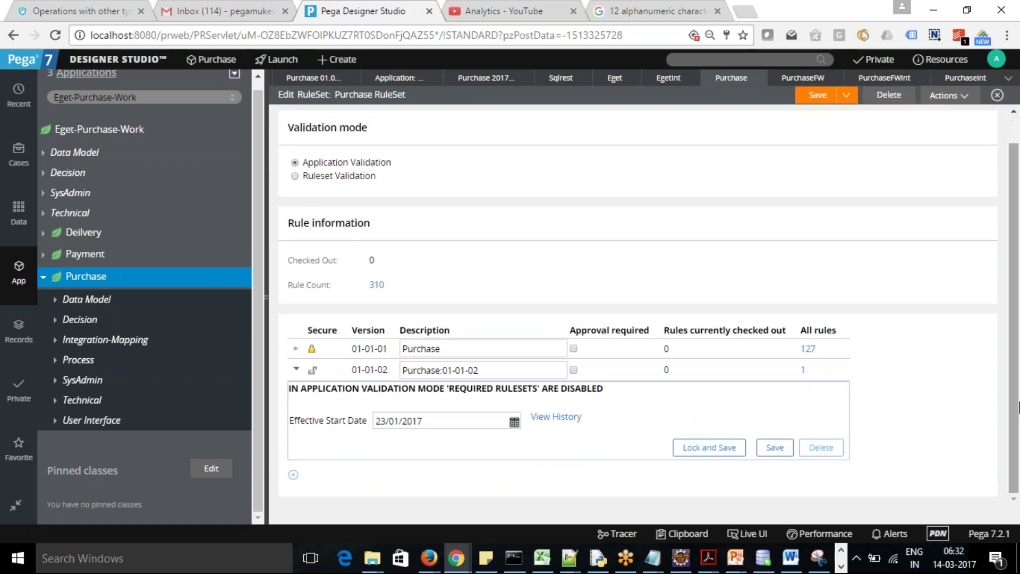
{"action": "key", "text": "alt+Tab"}
{"action": "key", "text": "Tab"}
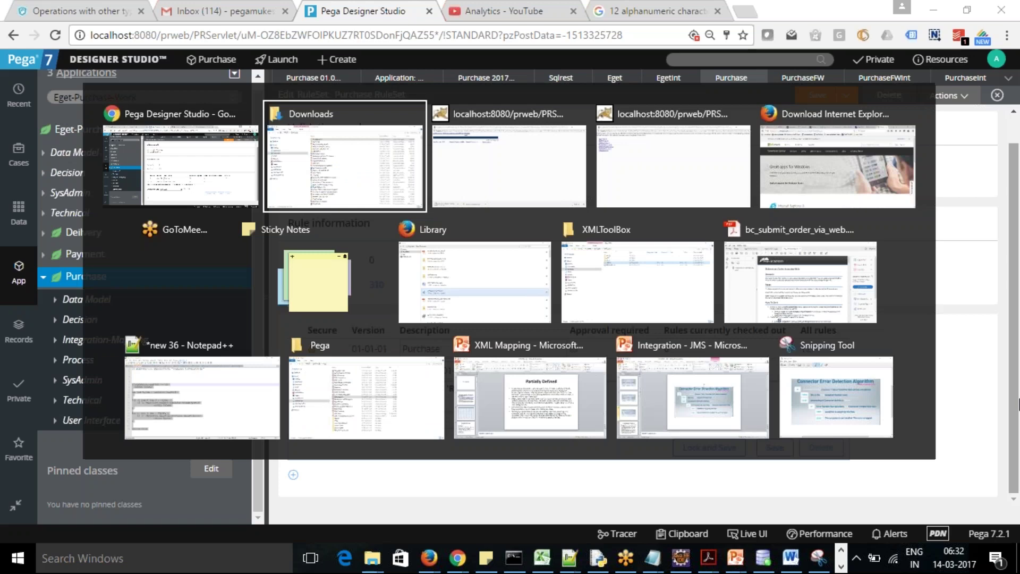
{"action": "key", "text": "alt+Tab"}
{"action": "key", "text": "Tab"}
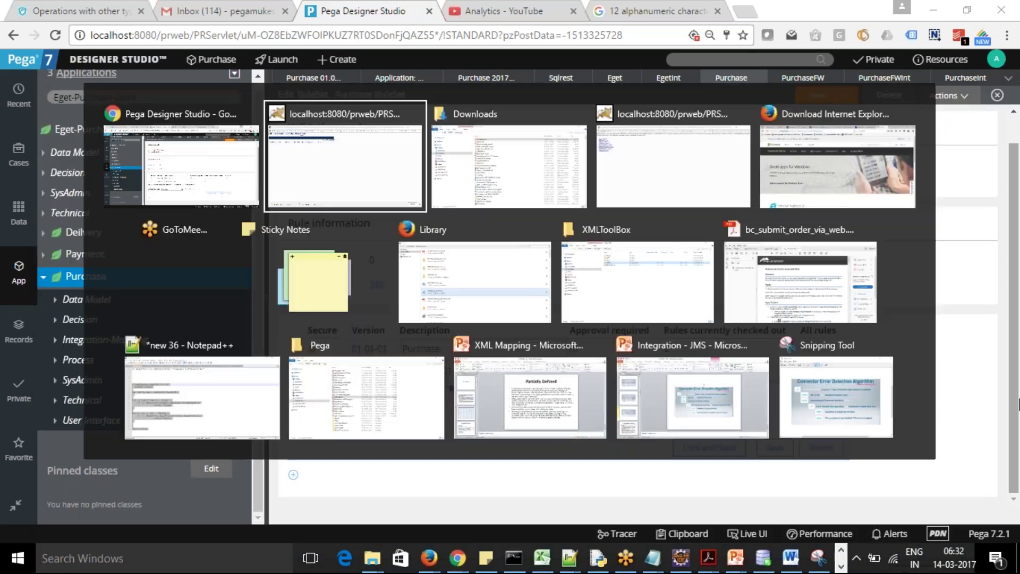
{"action": "key", "text": "alt+Tab"}
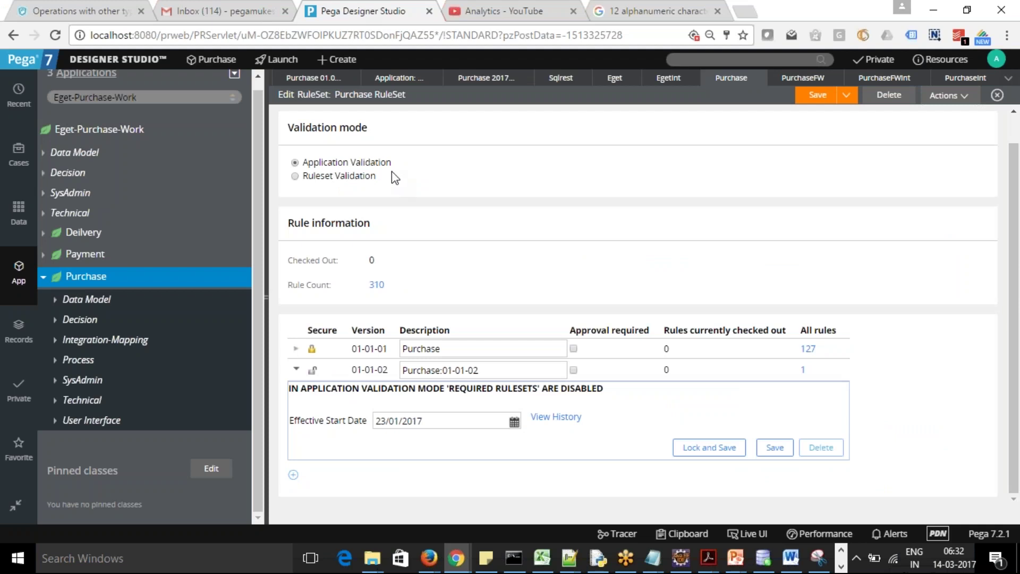
{"action": "left_click", "coordinate": [483, 78]}
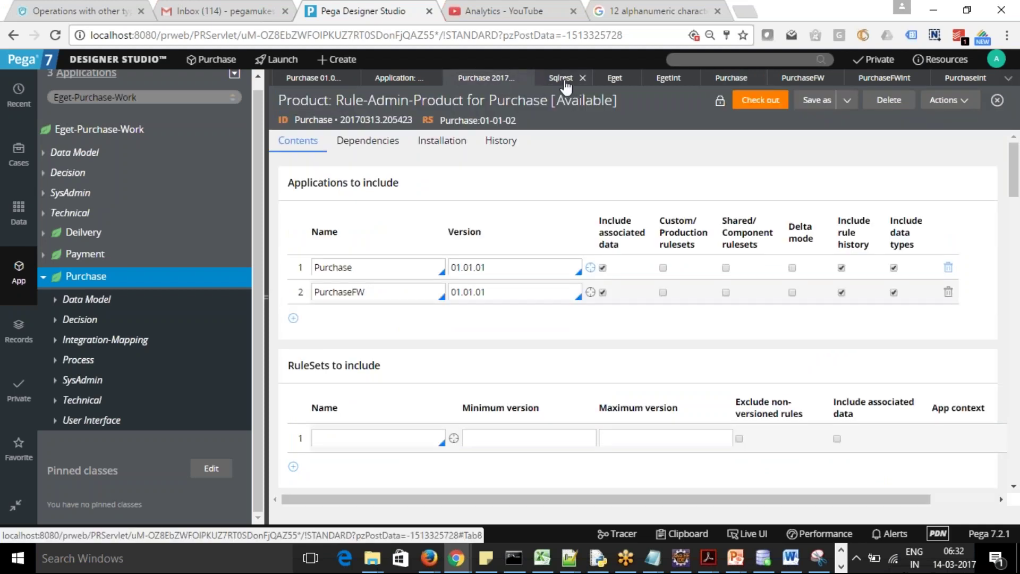
{"action": "left_click", "coordinate": [379, 80]}
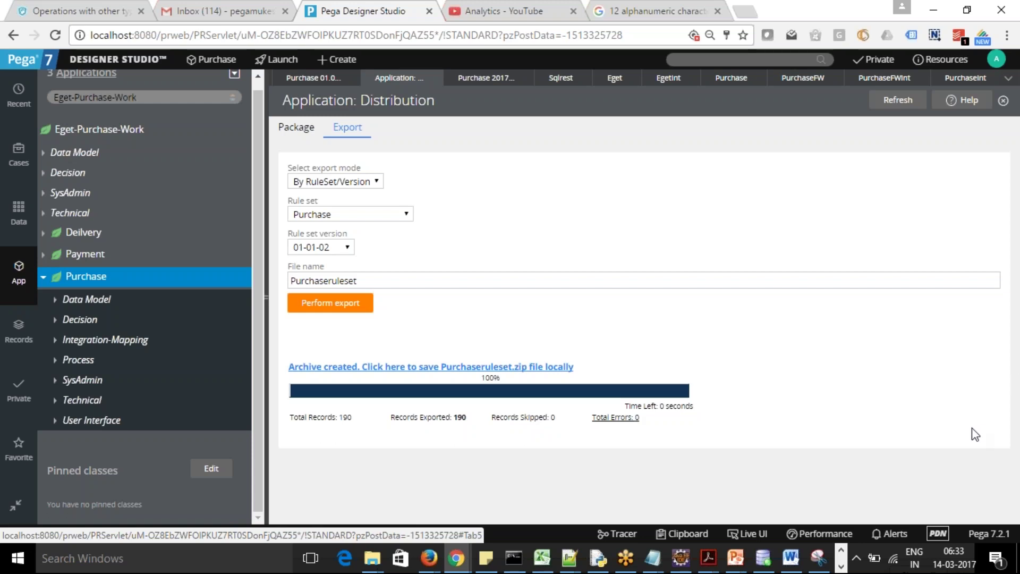
Download Purchaseruleset.zip from the archive-created link and dismiss the download bar
{"action": "left_click", "coordinate": [453, 367]}
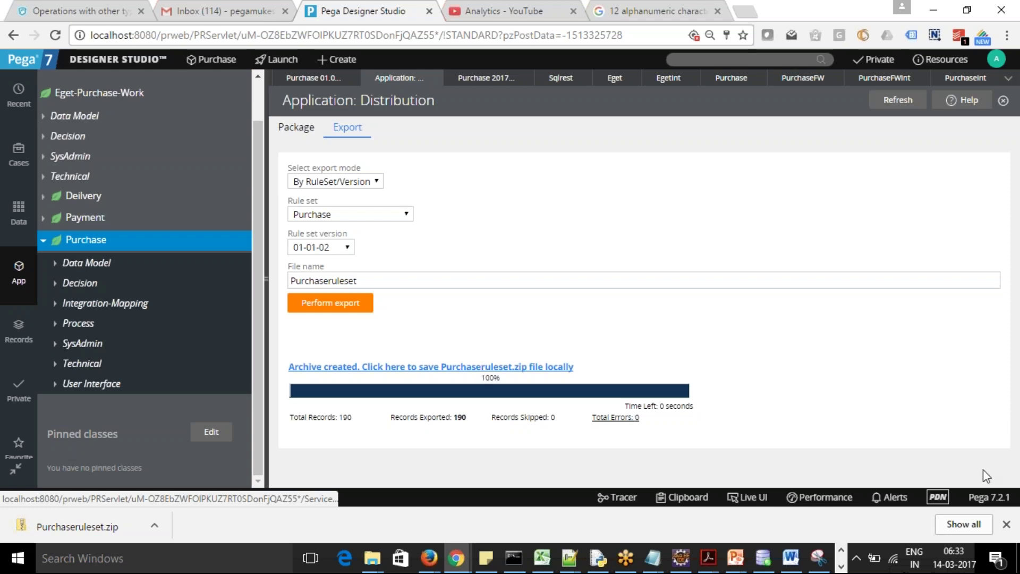
{"action": "left_click", "coordinate": [1007, 525]}
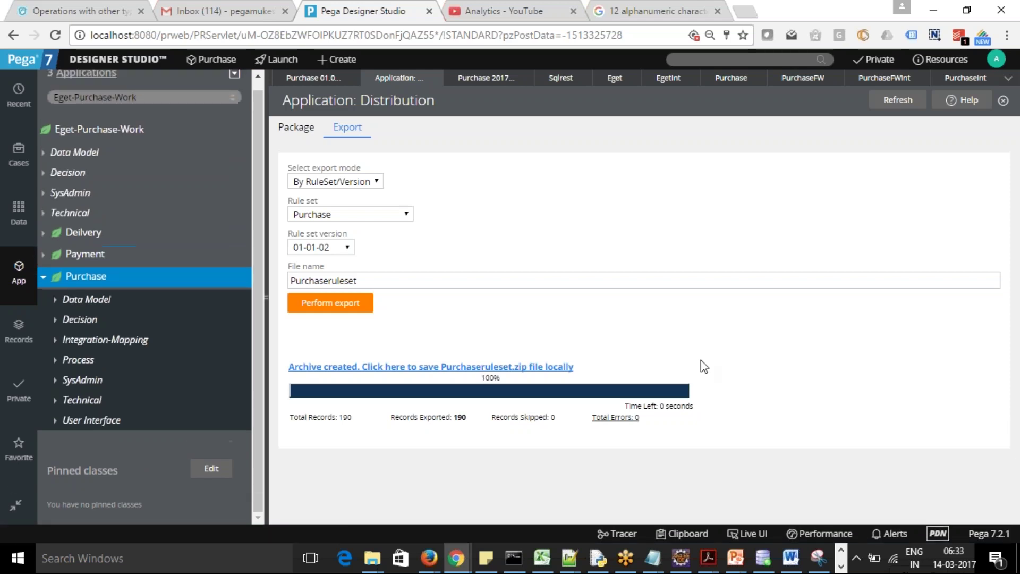
Go to Designer Studio > Application > Distribution > Migrate
{"action": "left_click", "coordinate": [127, 68]}
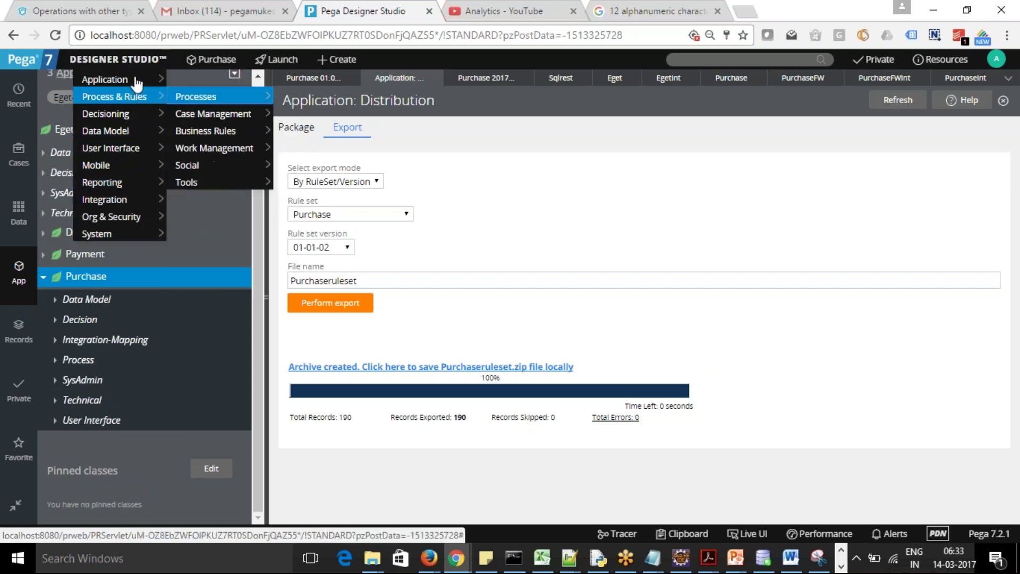
{"action": "mouse_move", "coordinate": [218, 186]}
{"action": "mouse_move", "coordinate": [228, 166]}
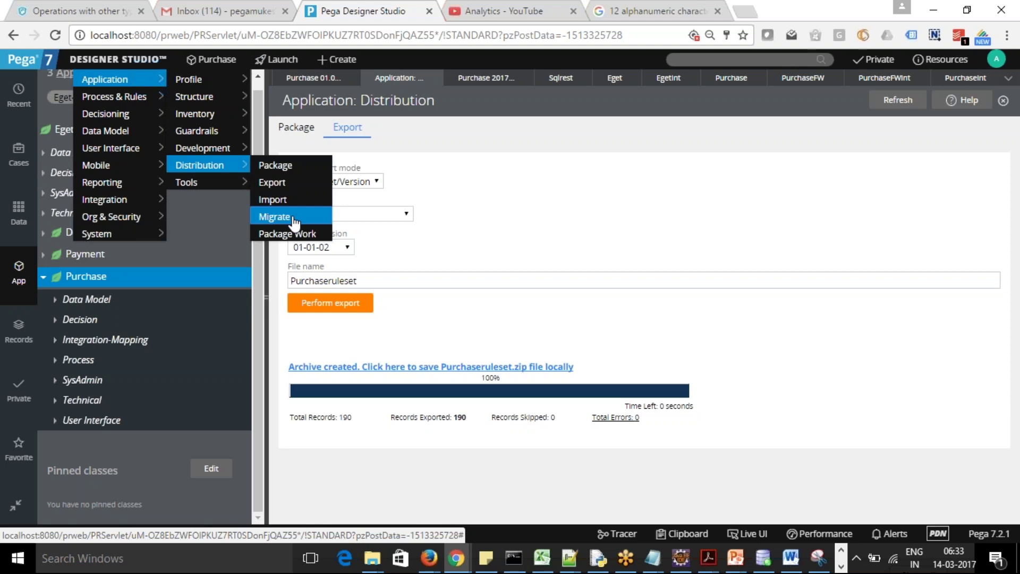
{"action": "left_click", "coordinate": [293, 222]}
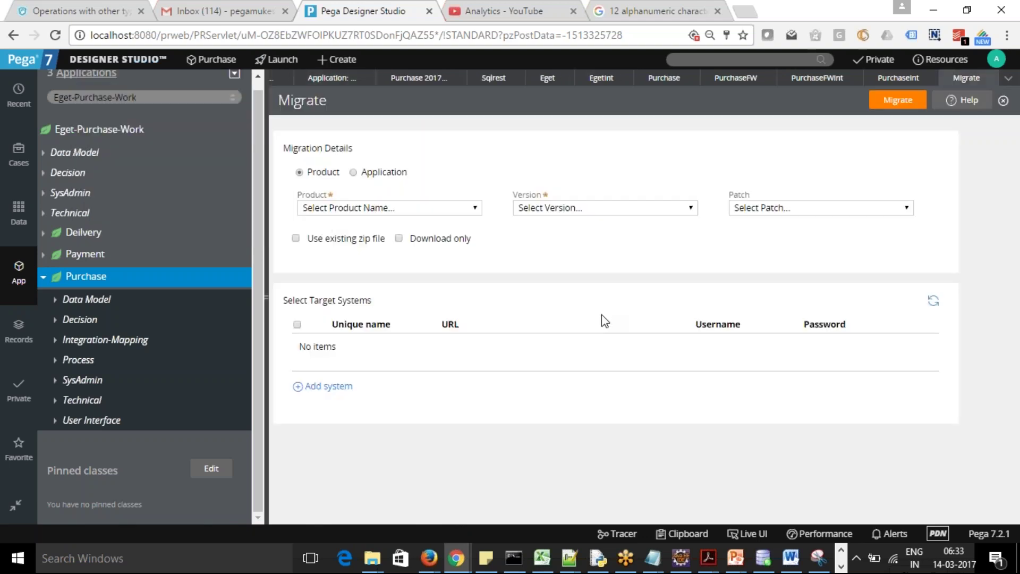
Choose product Purchase, version 20170313.205423, no patch, and add a target system row
{"action": "left_click", "coordinate": [472, 206]}
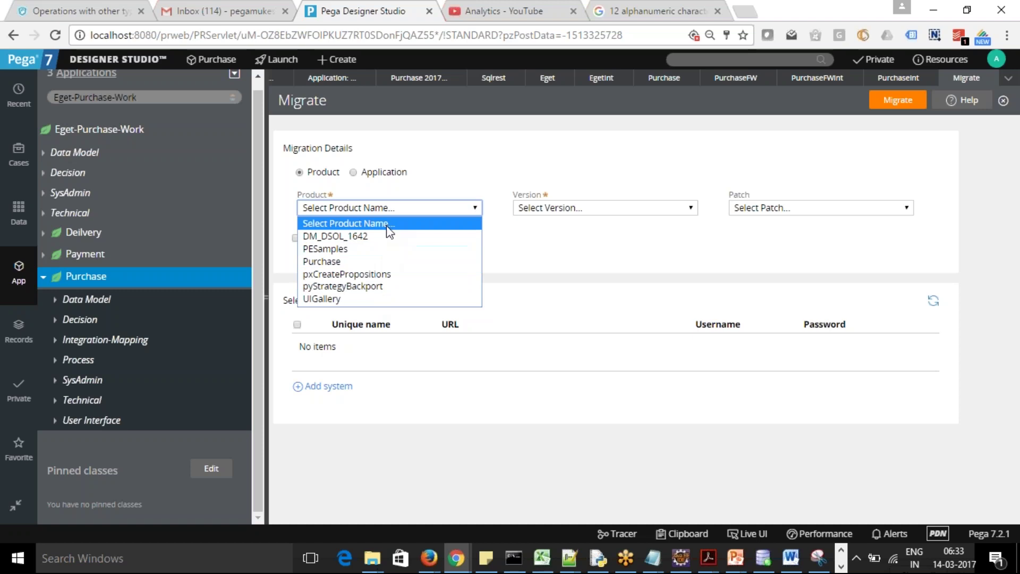
{"action": "left_click", "coordinate": [380, 262]}
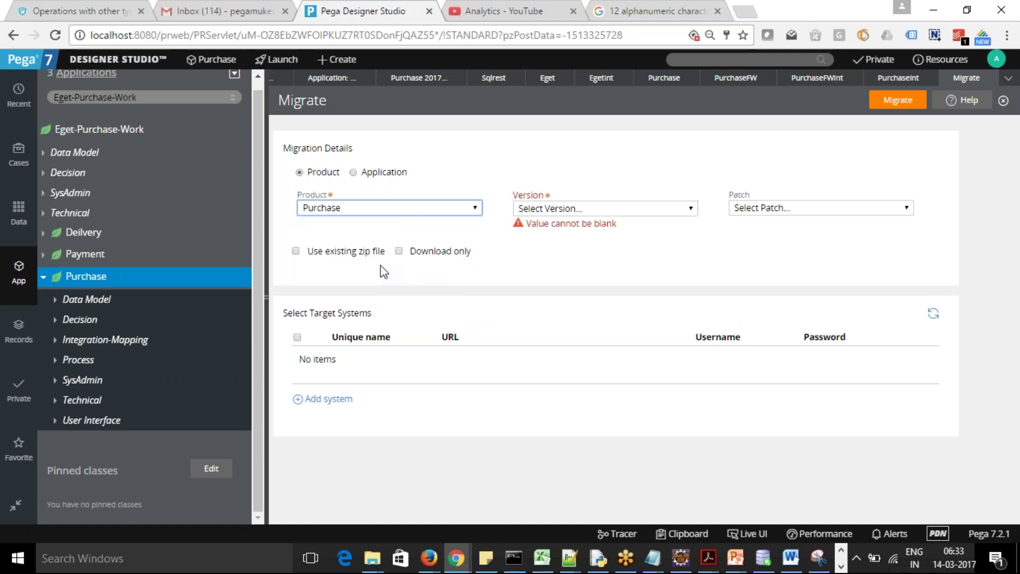
{"action": "left_click", "coordinate": [617, 210]}
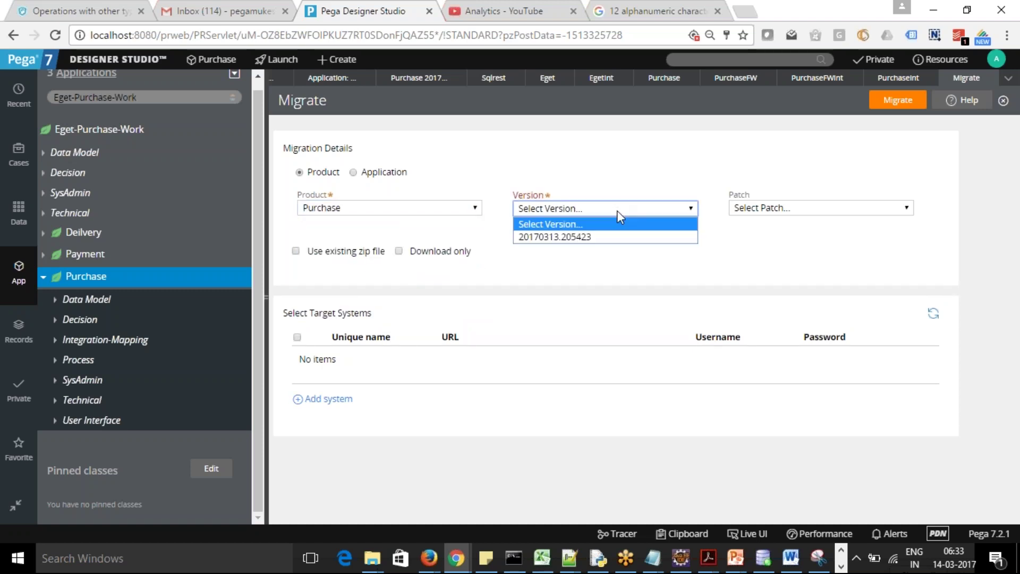
{"action": "left_click", "coordinate": [609, 238]}
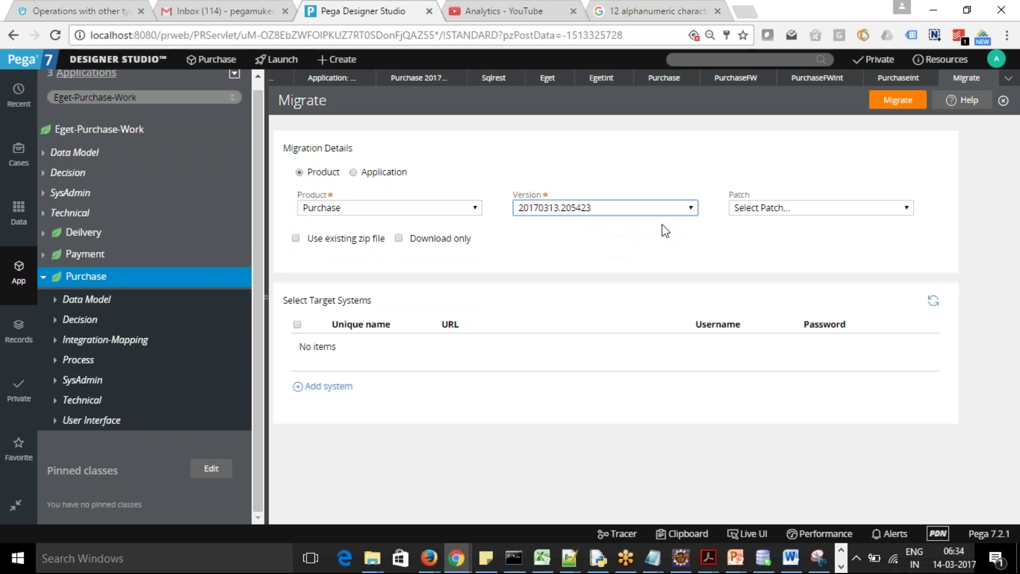
{"action": "left_click", "coordinate": [861, 207]}
{"action": "left_click", "coordinate": [862, 207]}
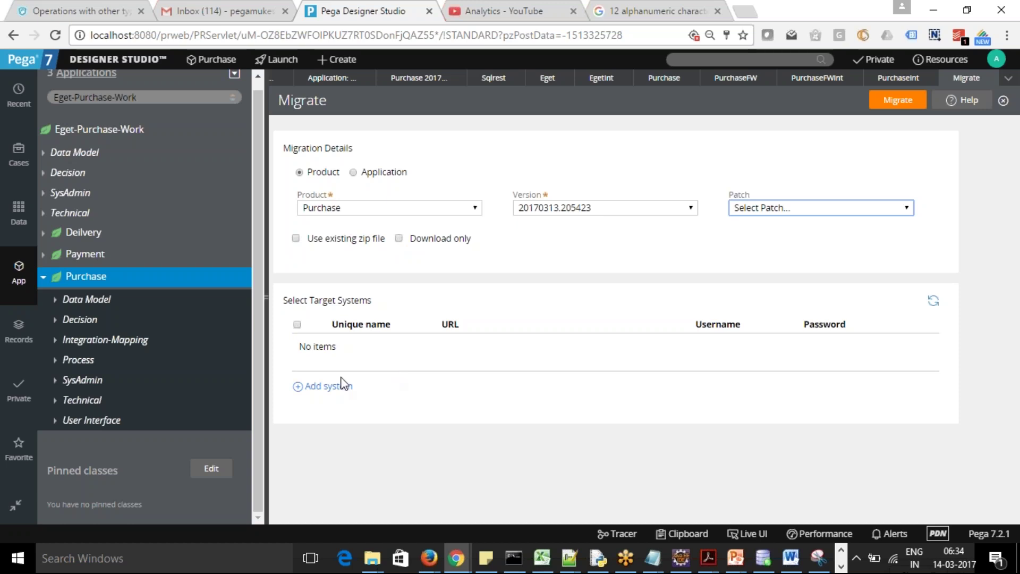
{"action": "left_click", "coordinate": [325, 383]}
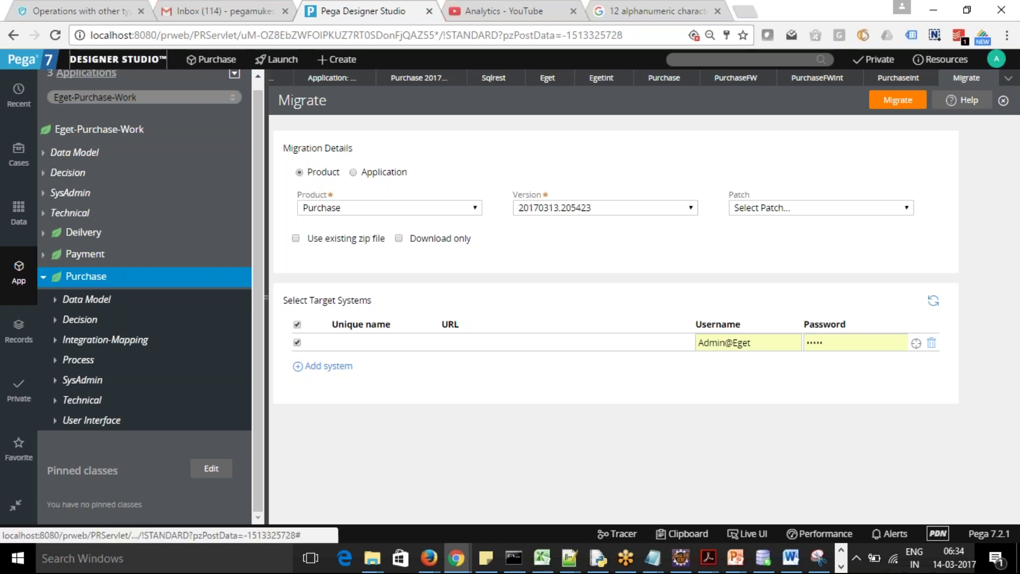
Start the Import wizard from the Designer Studio menu
{"action": "mouse_move", "coordinate": [117, 61]}
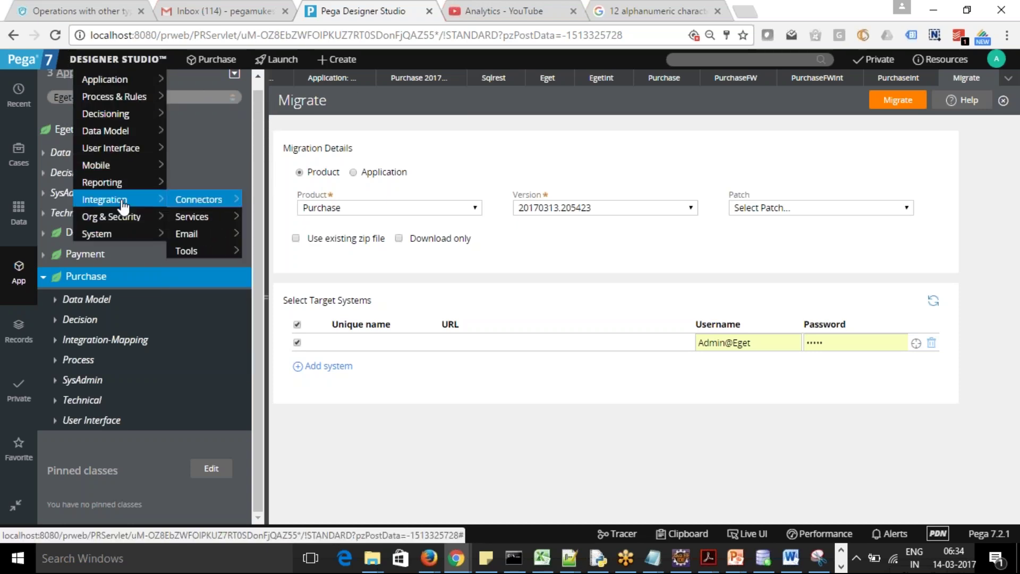
{"action": "mouse_move", "coordinate": [130, 80]}
{"action": "mouse_move", "coordinate": [190, 84]}
{"action": "mouse_move", "coordinate": [212, 166]}
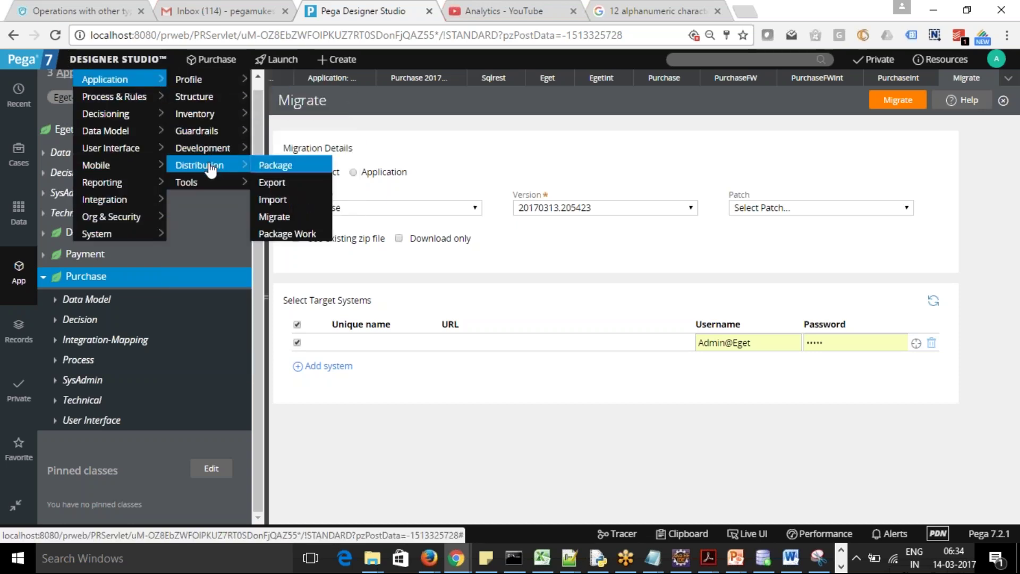
{"action": "left_click", "coordinate": [273, 199]}
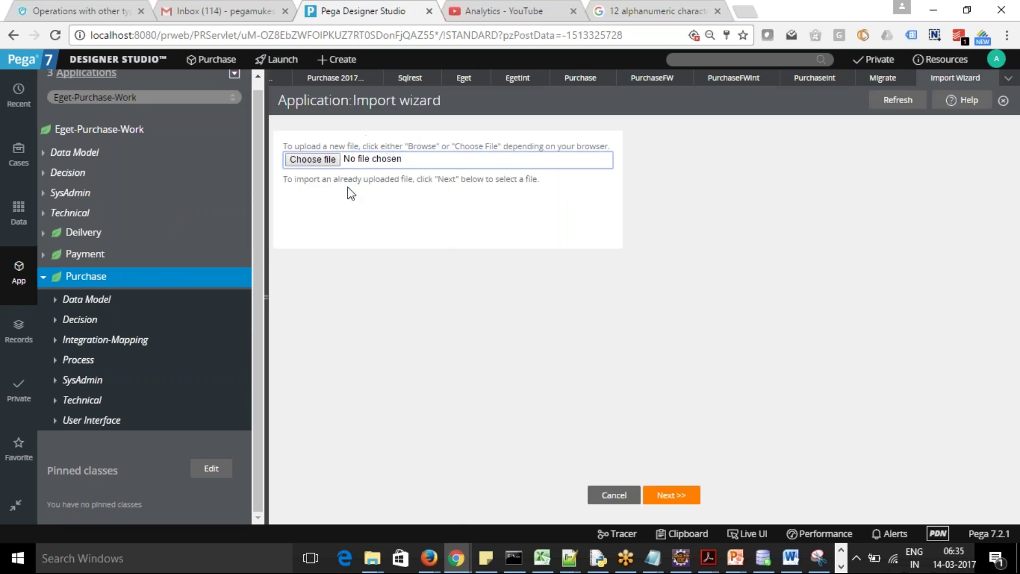
Browse for an upload file and sort the Open dialog by date modified
{"action": "left_click", "coordinate": [316, 168]}
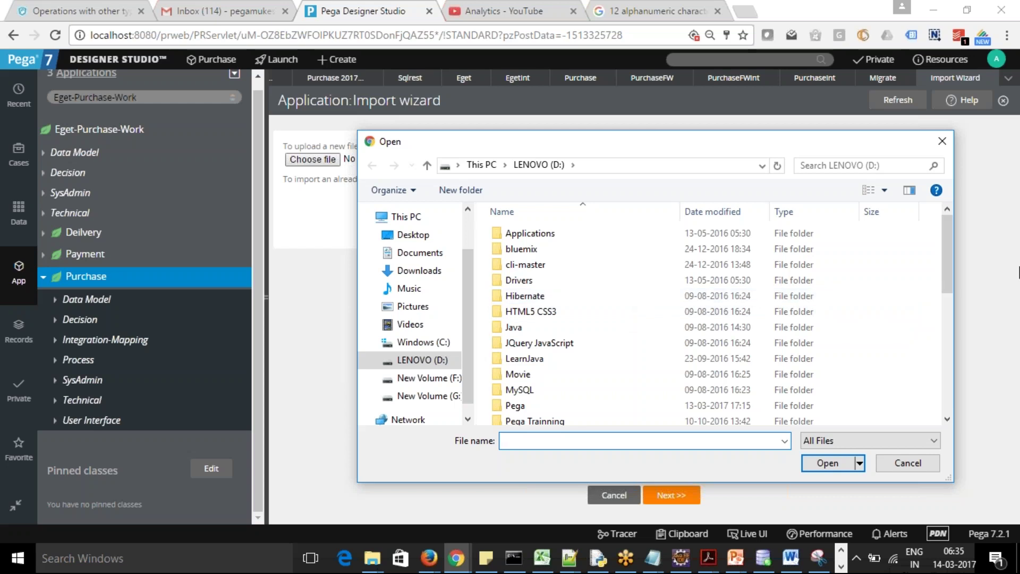
{"action": "left_click_drag", "start_coordinate": [947, 254], "coordinate": [874, 210]}
{"action": "left_click", "coordinate": [724, 211]}
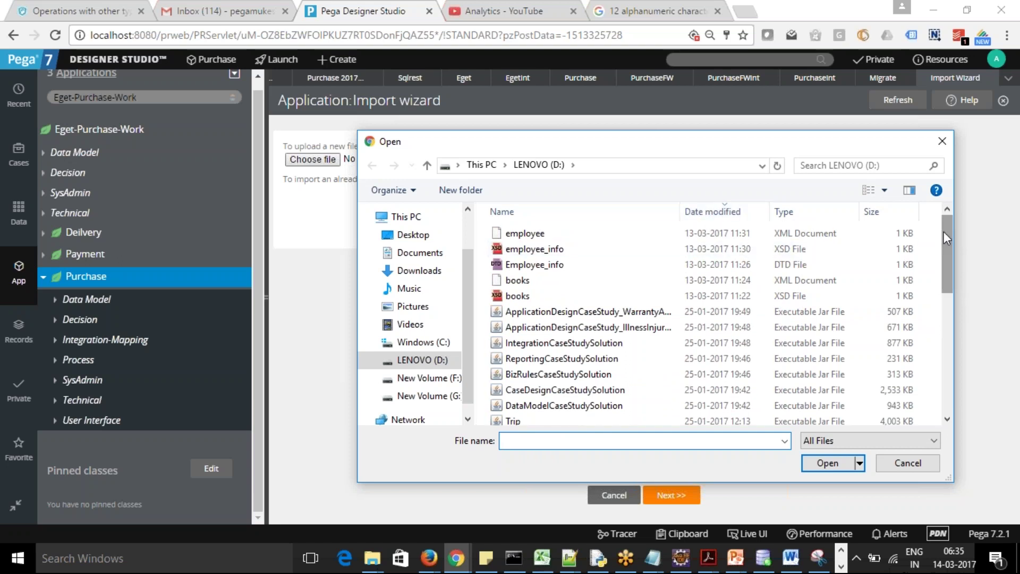
{"action": "left_click", "coordinate": [706, 215]}
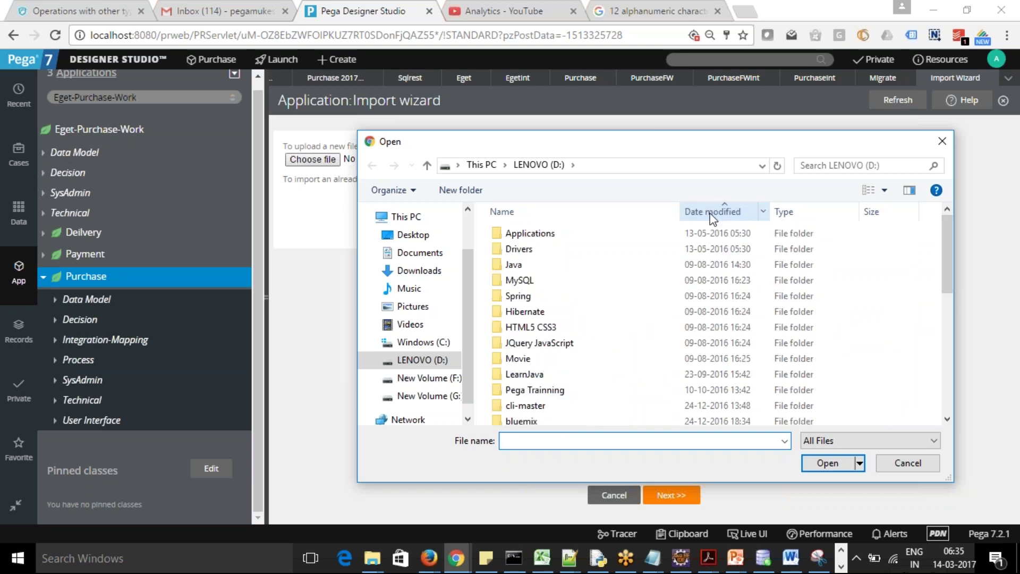
{"action": "left_click", "coordinate": [703, 212]}
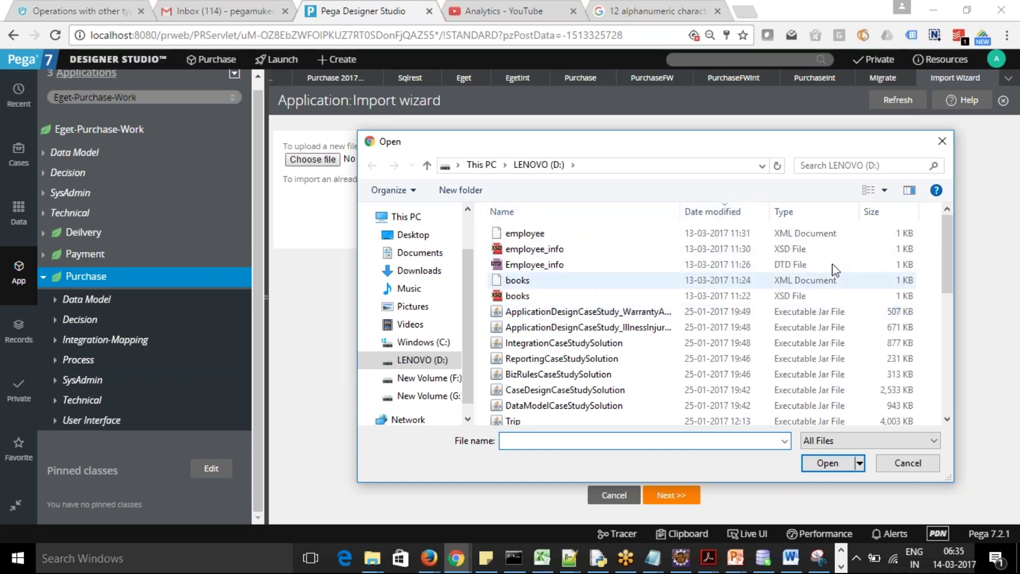
{"action": "left_click_drag", "start_coordinate": [945, 241], "coordinate": [949, 220]}
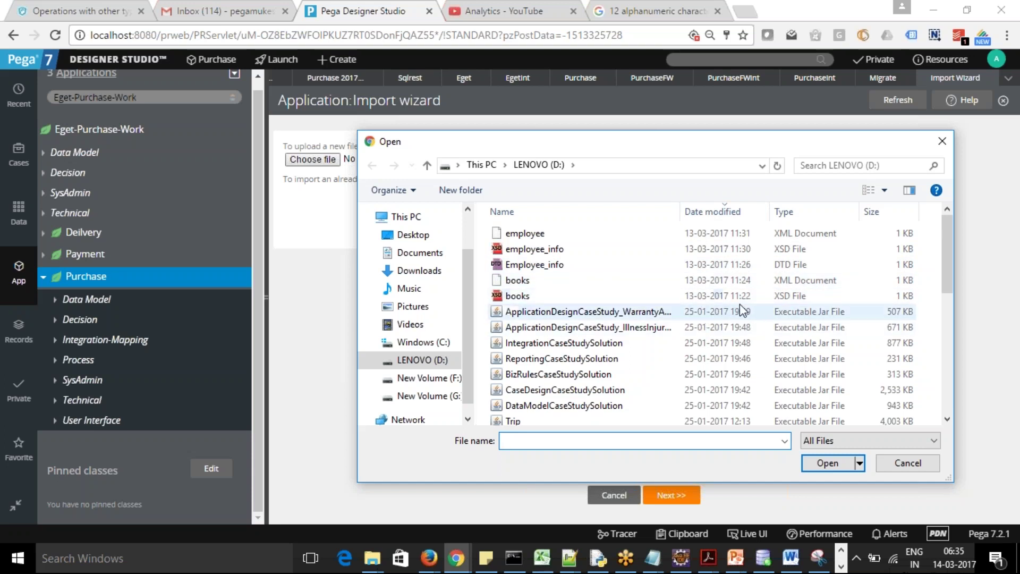
{"action": "left_click", "coordinate": [702, 216]}
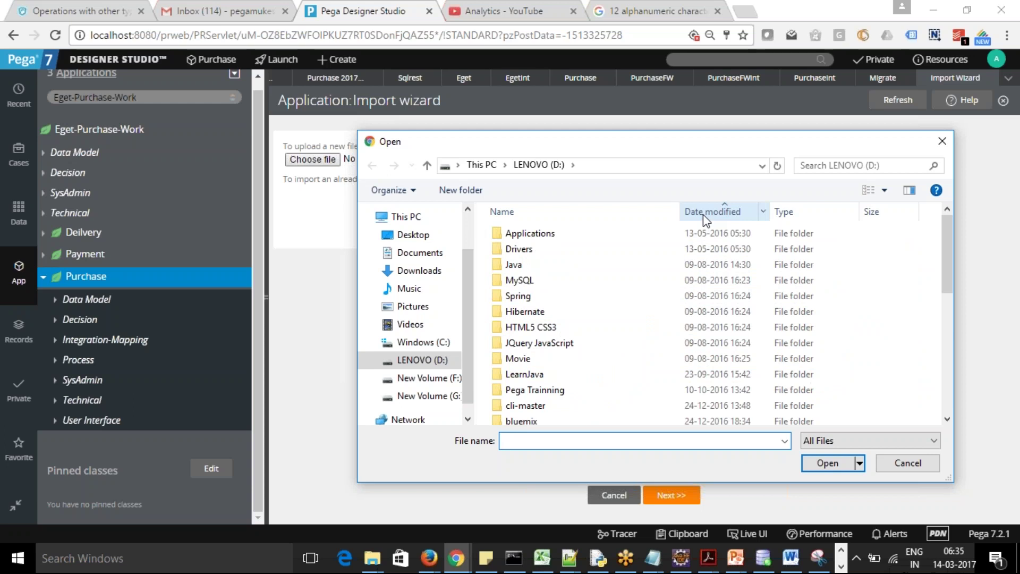
Pick Purchaseruleset from Downloads and accept overwriting the existing Purchaseruleset.zip
{"action": "left_click", "coordinate": [419, 271]}
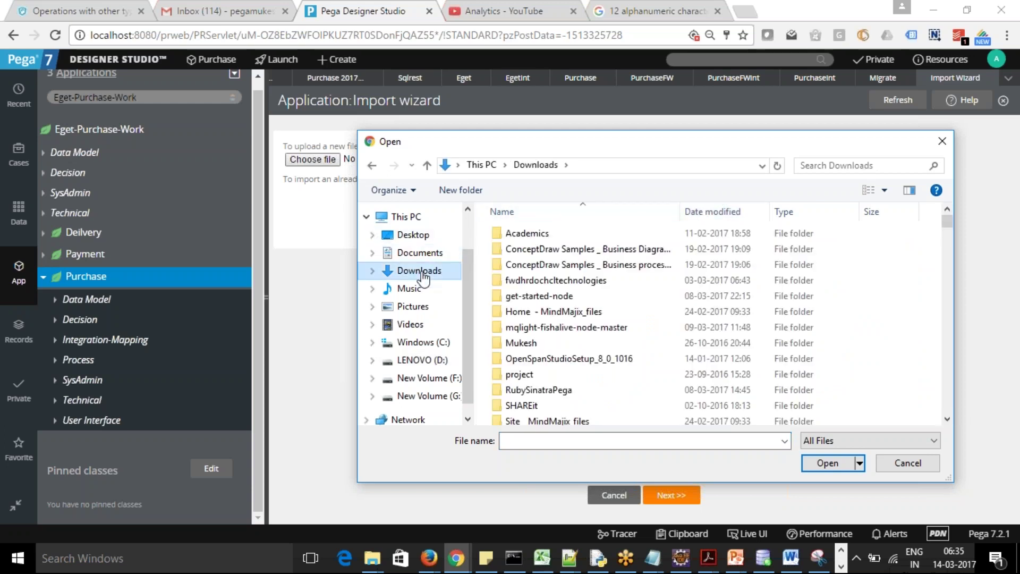
{"action": "left_click", "coordinate": [723, 211]}
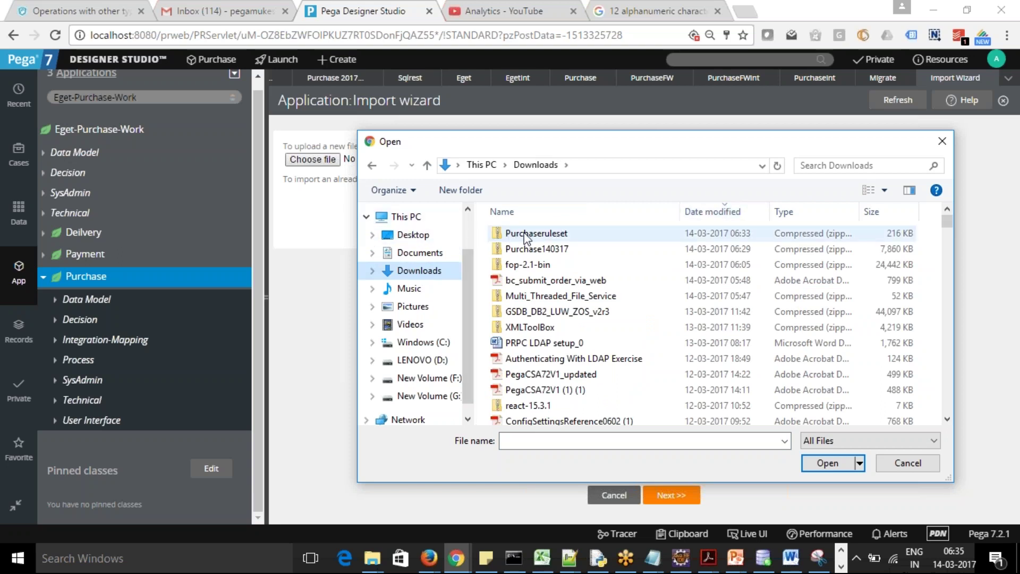
{"action": "left_click", "coordinate": [530, 249]}
{"action": "left_click", "coordinate": [539, 237]}
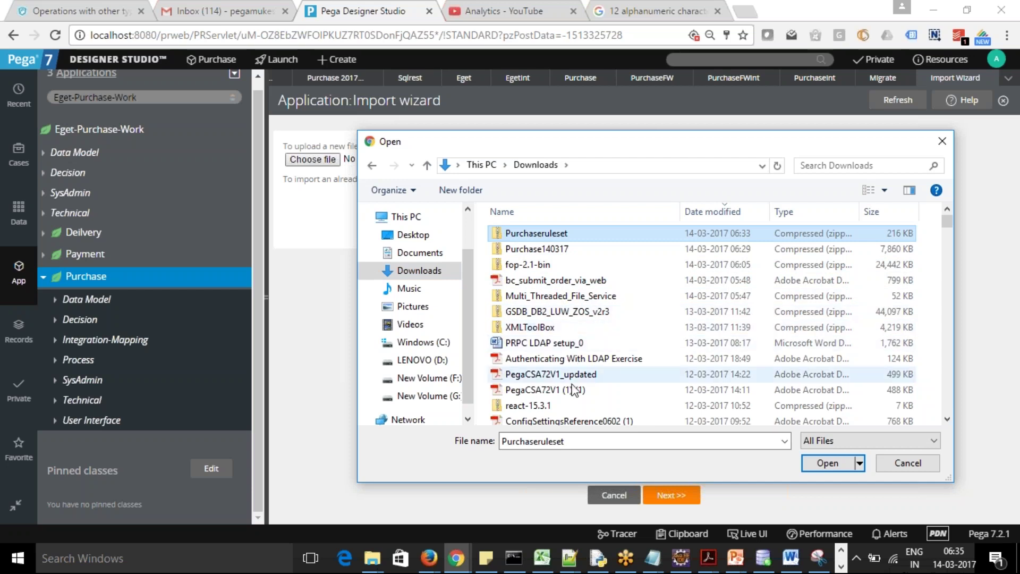
{"action": "left_click", "coordinate": [811, 472]}
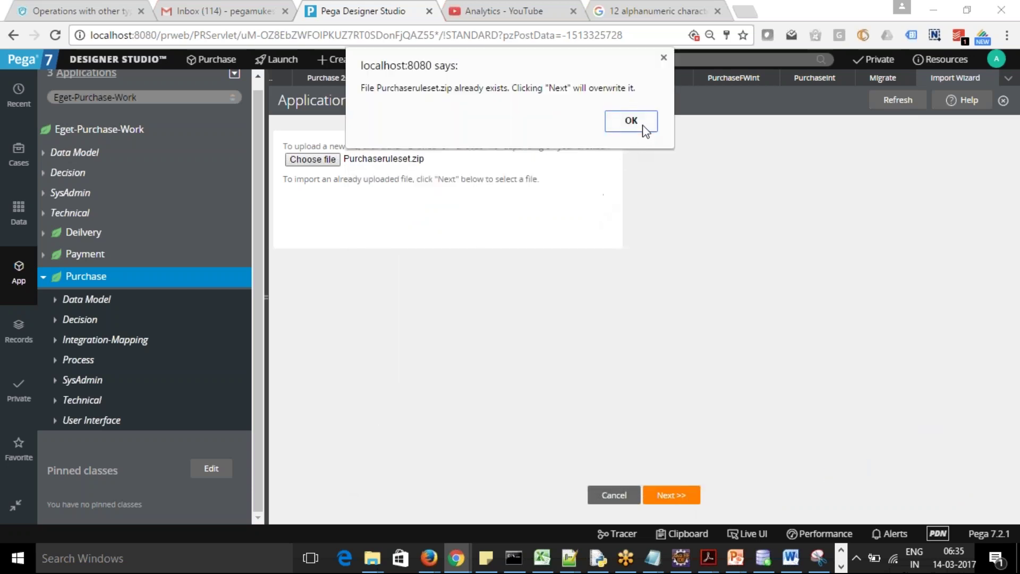
{"action": "left_click", "coordinate": [631, 121]}
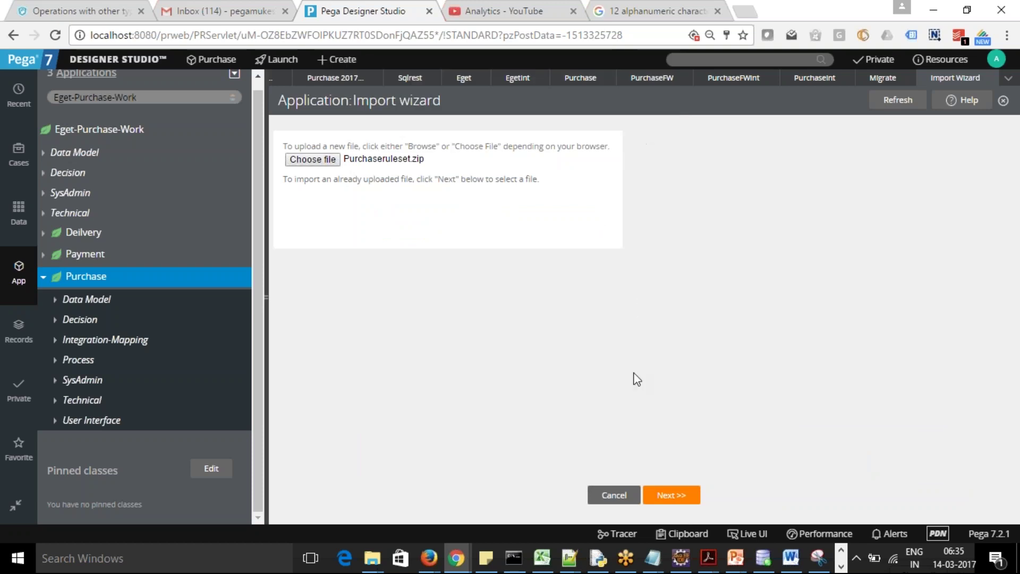
Upload Purchaseruleset.zip, keep it selected in the server file list, and show its content details
{"action": "left_click", "coordinate": [670, 496]}
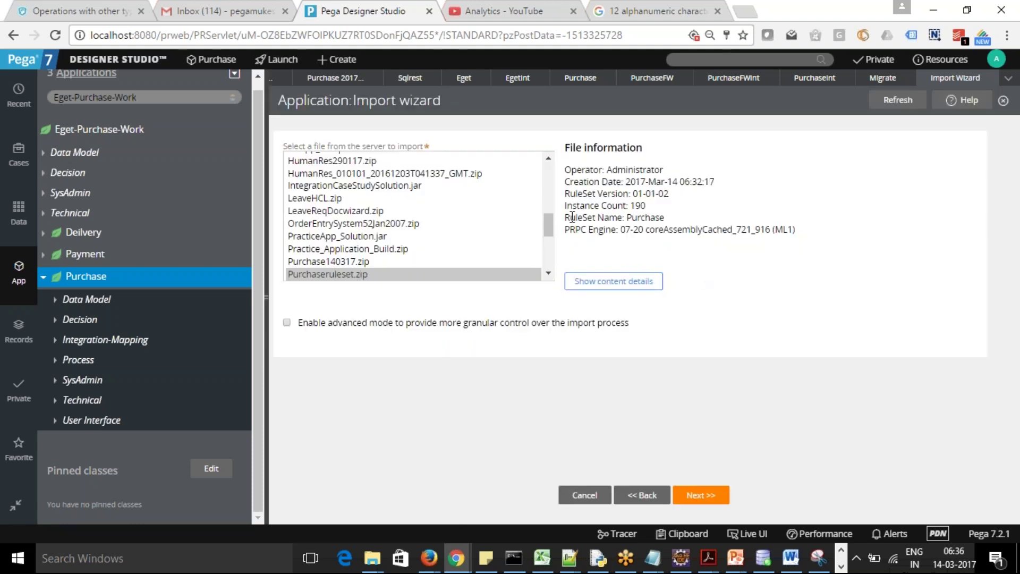
{"action": "left_click_drag", "start_coordinate": [550, 224], "coordinate": [555, 260]}
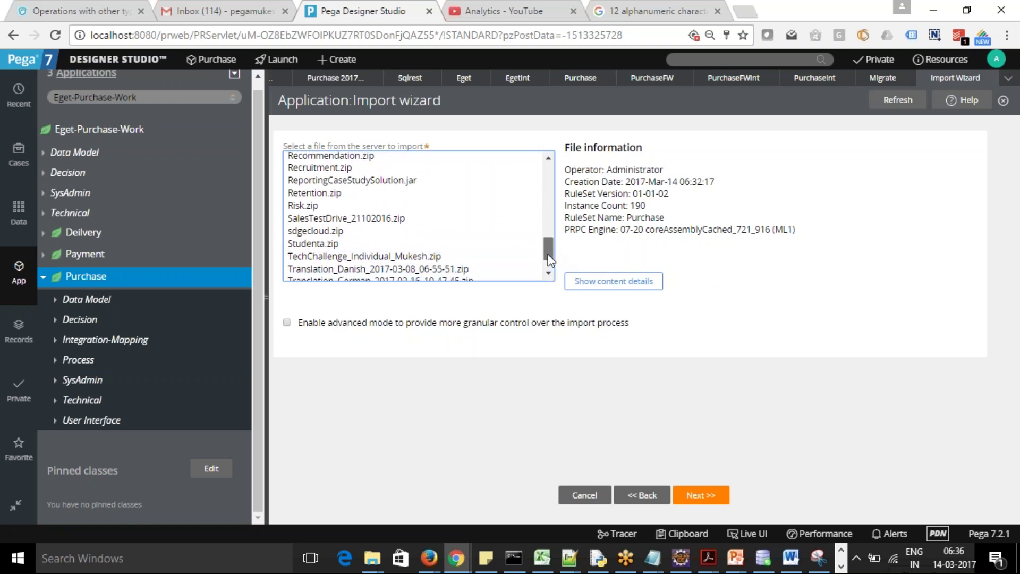
{"action": "scroll", "coordinate": [549, 259], "scroll_direction": "down", "scroll_amount": 1}
{"action": "scroll", "coordinate": [549, 260], "scroll_direction": "up", "scroll_amount": 1}
{"action": "mouse_move", "coordinate": [546, 255]}
{"action": "left_mouse_down"}
{"action": "mouse_move", "coordinate": [562, 171]}
{"action": "mouse_move", "coordinate": [553, 255]}
{"action": "mouse_move", "coordinate": [553, 243]}
{"action": "left_mouse_up"}
{"action": "left_click", "coordinate": [621, 283]}
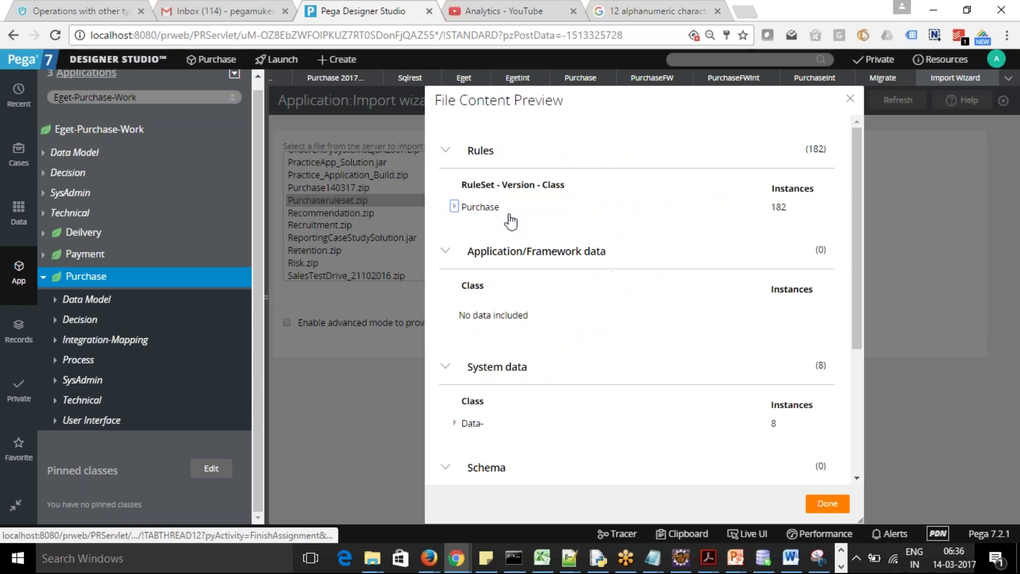
Expand the Purchase, non-versioned, Data- and Data-Rule- rows in the content preview
{"action": "left_click", "coordinate": [454, 207]}
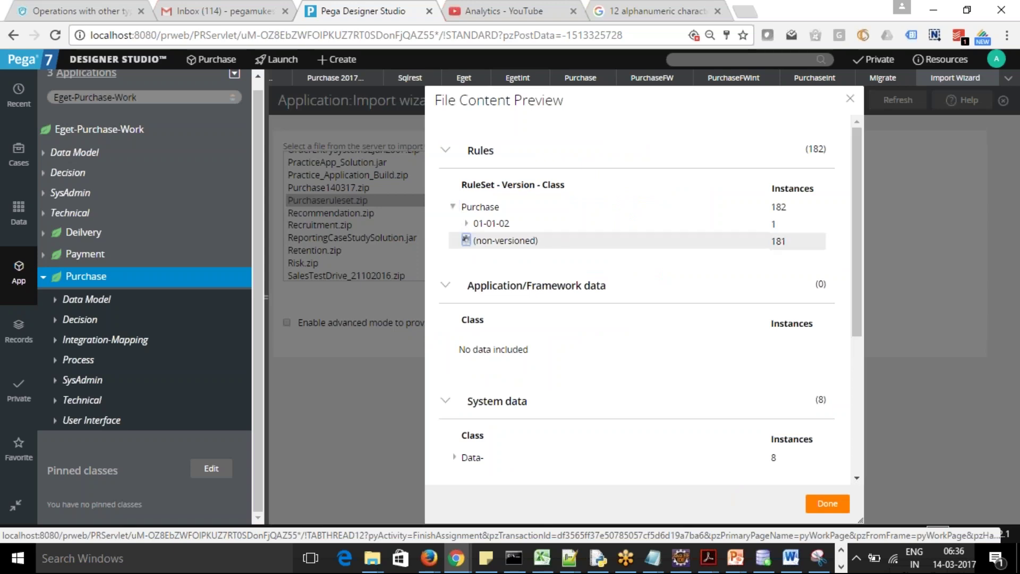
{"action": "left_click", "coordinate": [466, 239]}
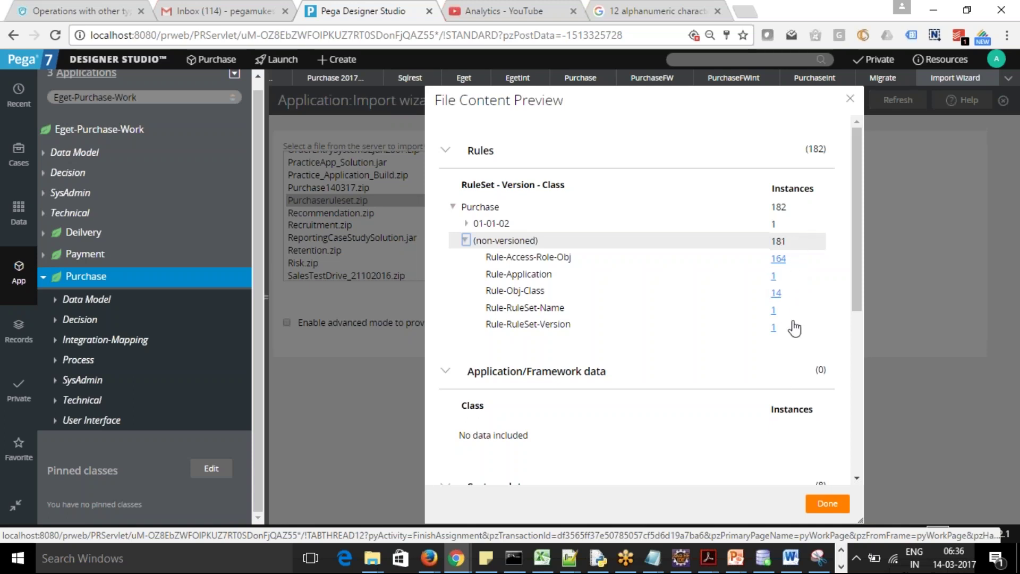
{"action": "left_click", "coordinate": [464, 240]}
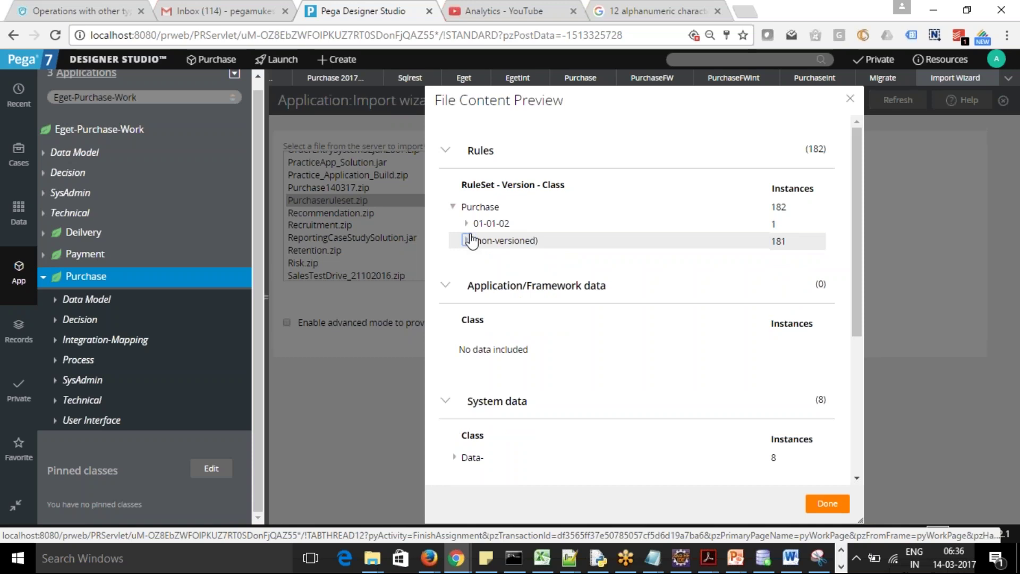
{"action": "scroll", "coordinate": [858, 215], "scroll_direction": "down", "scroll_amount": 1}
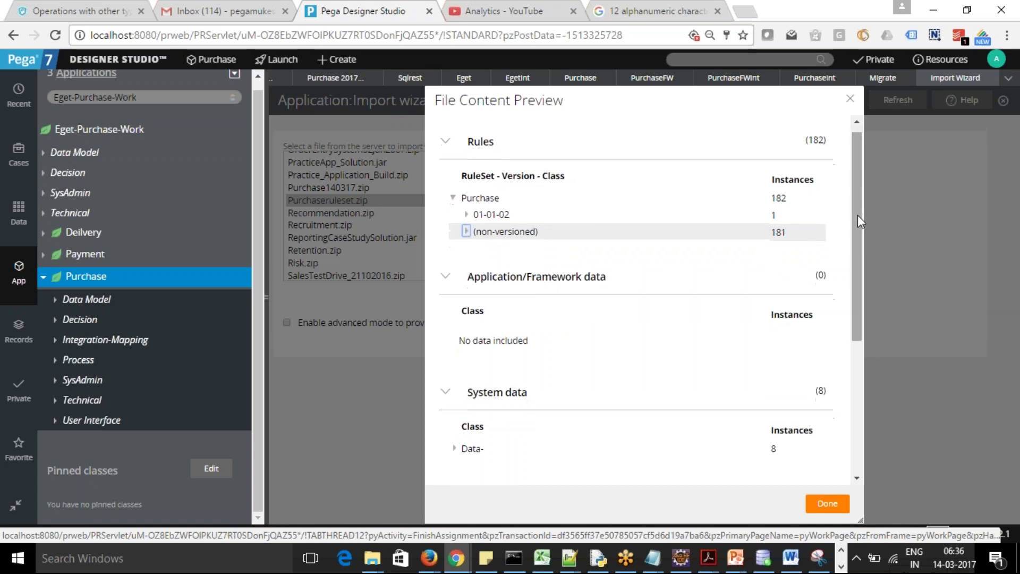
{"action": "left_click_drag", "start_coordinate": [859, 235], "coordinate": [883, 352]}
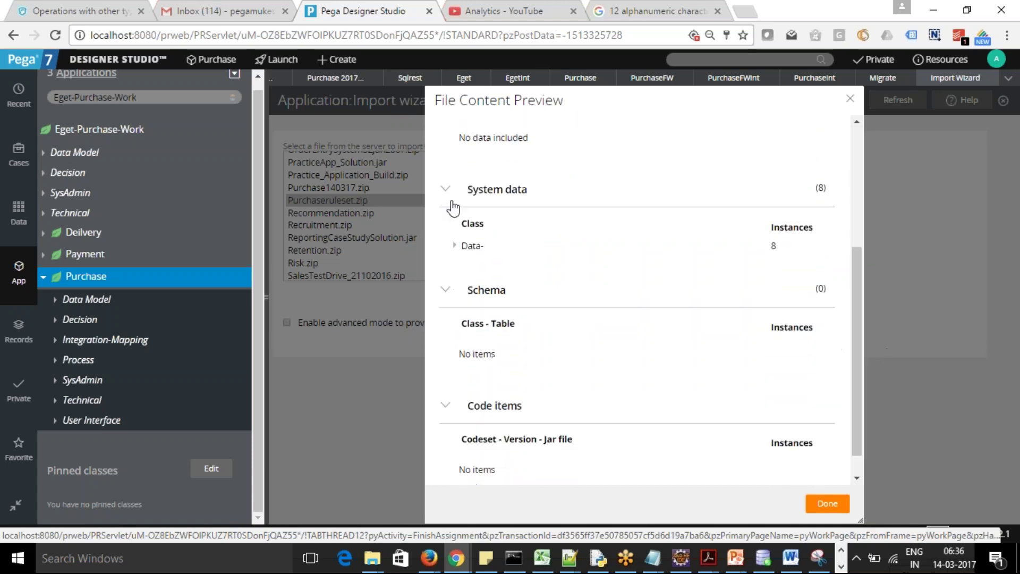
{"action": "left_click", "coordinate": [455, 246]}
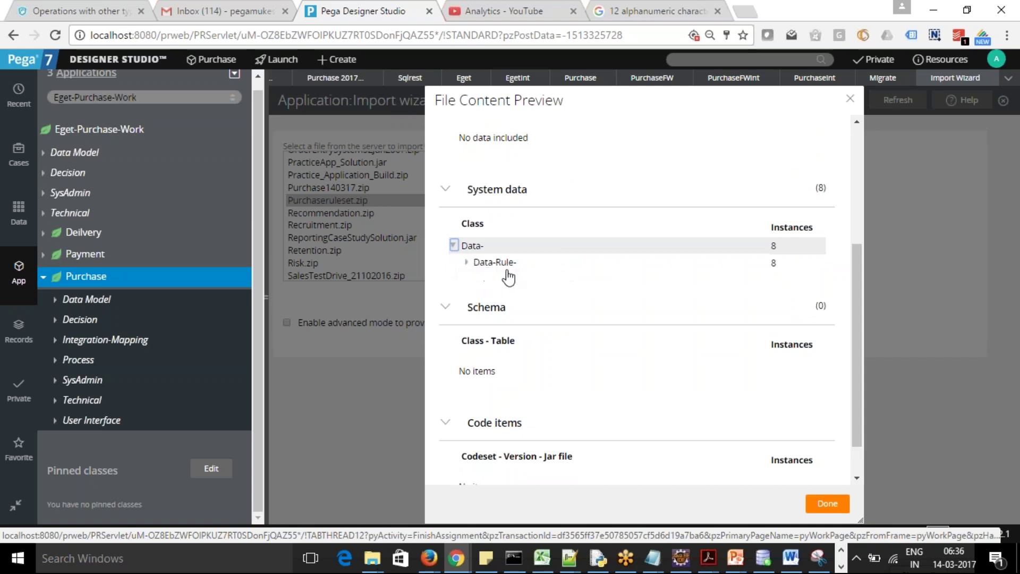
{"action": "left_click", "coordinate": [466, 262]}
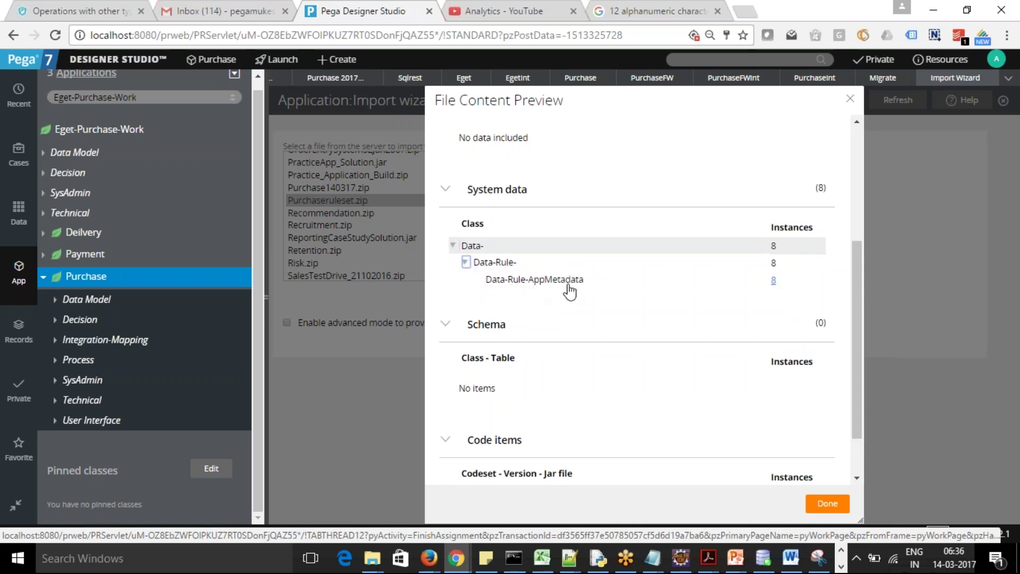
{"action": "left_click_drag", "start_coordinate": [850, 256], "coordinate": [850, 181]}
{"action": "left_click", "coordinate": [844, 371]}
Collapse the Rules, Application/Framework data, System data, Schema and Code items sections, then close the preview
{"action": "left_click", "coordinate": [446, 151]}
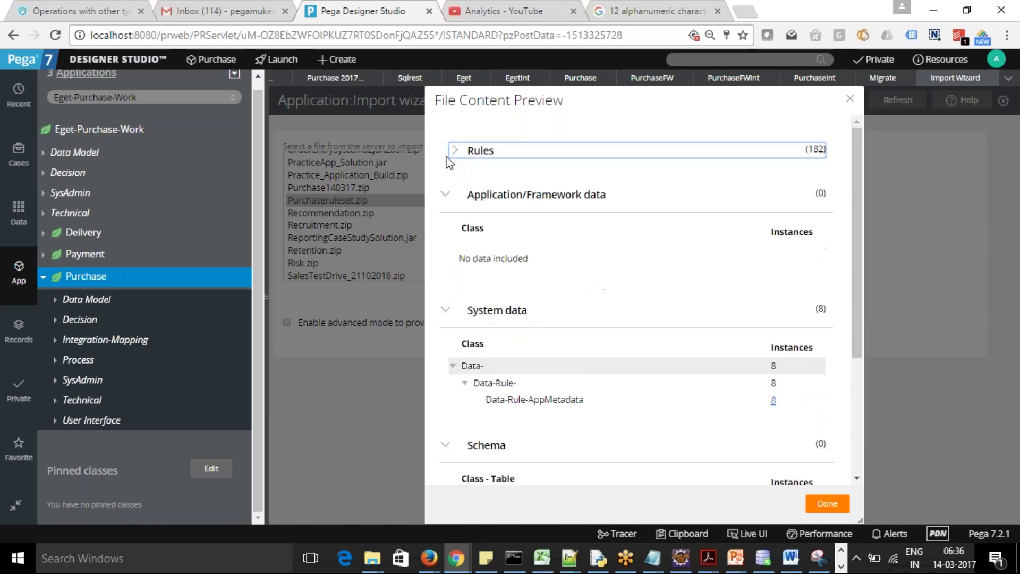
{"action": "left_click", "coordinate": [446, 196]}
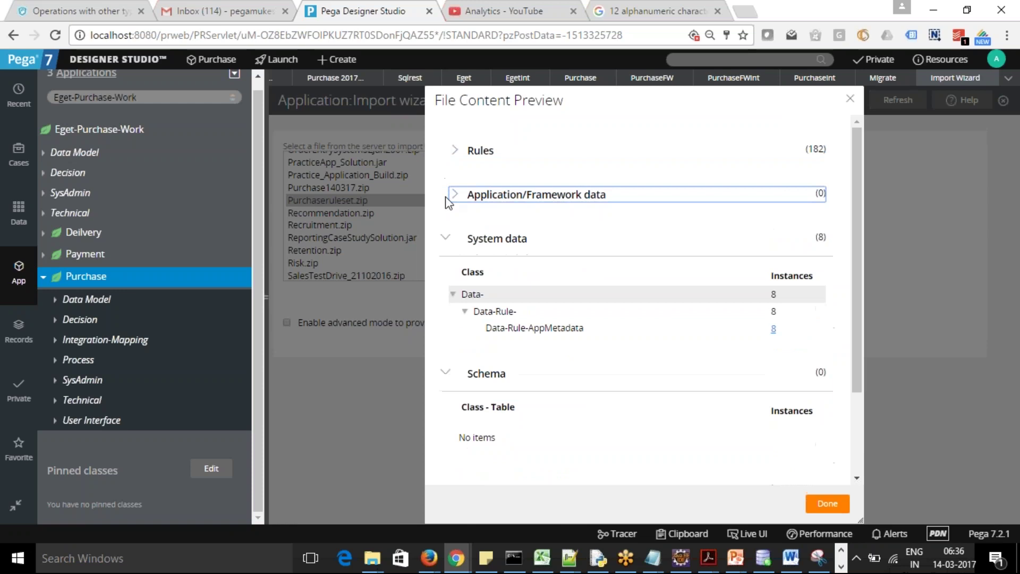
{"action": "left_click", "coordinate": [448, 244]}
{"action": "left_click", "coordinate": [446, 284]}
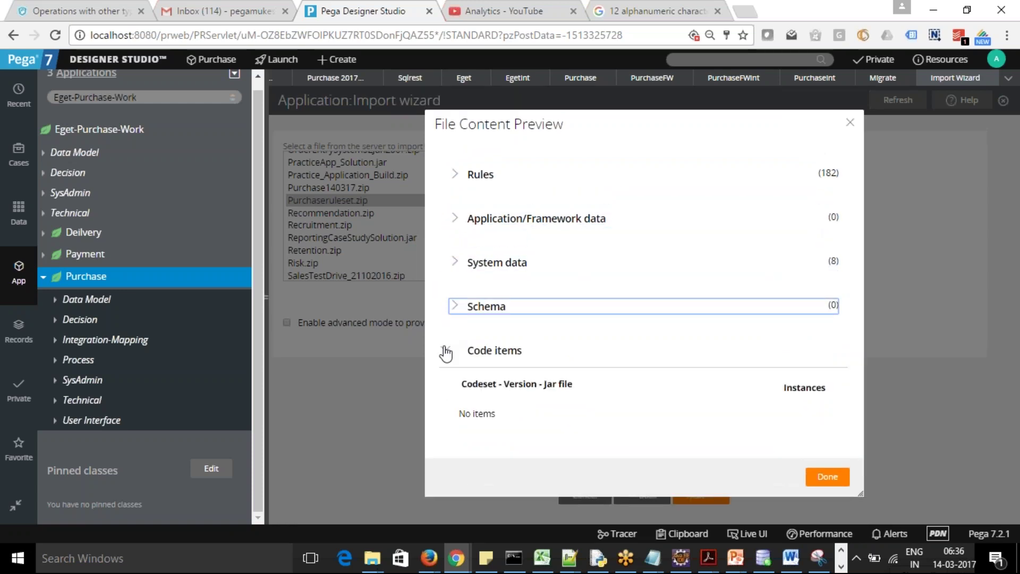
{"action": "left_click", "coordinate": [445, 352]}
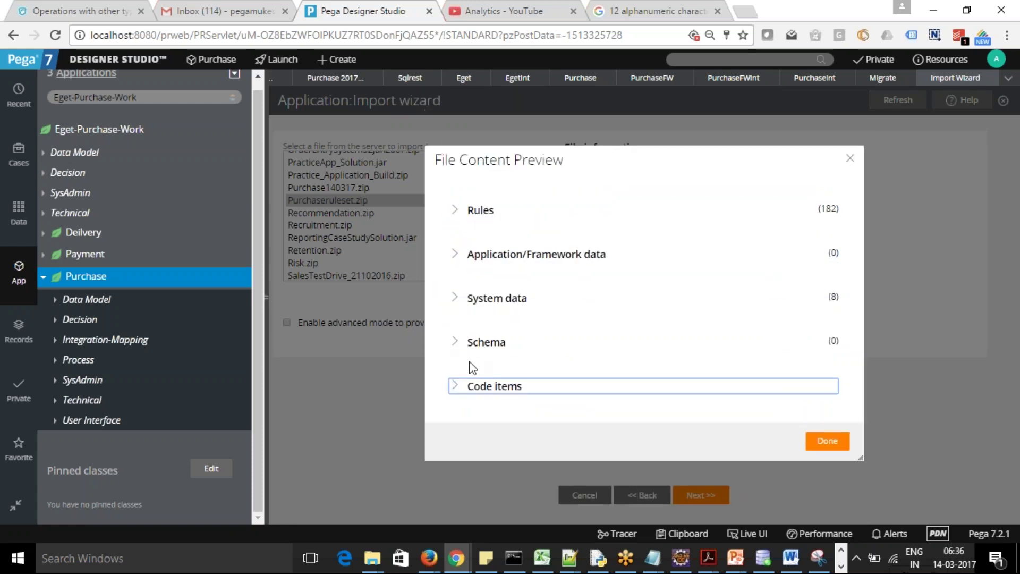
{"action": "left_click", "coordinate": [825, 441]}
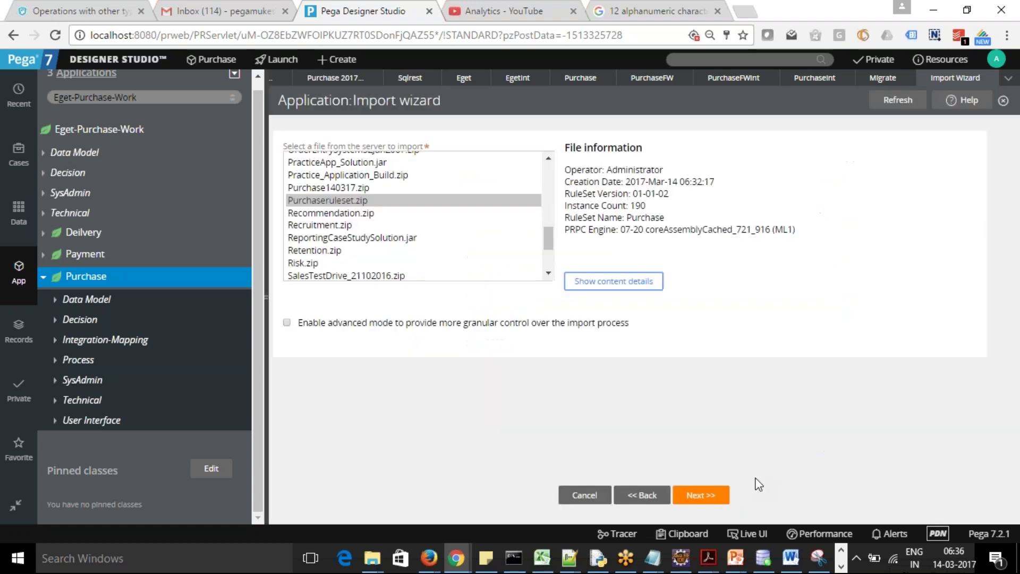
Run the Purchaseruleset.zip import, which finds nothing to import, and close the wizard
{"action": "left_click", "coordinate": [704, 496]}
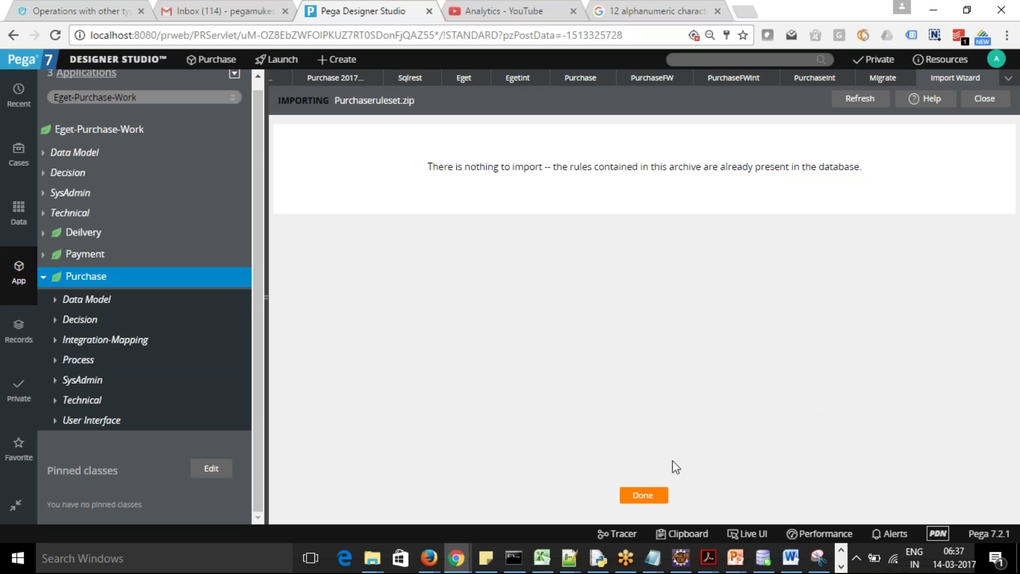
{"action": "left_click", "coordinate": [643, 497]}
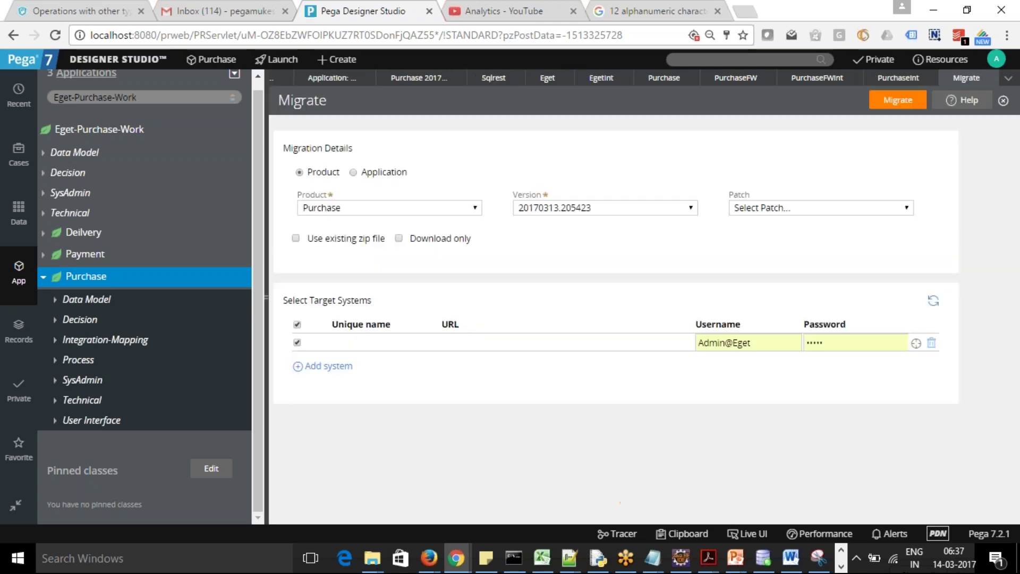
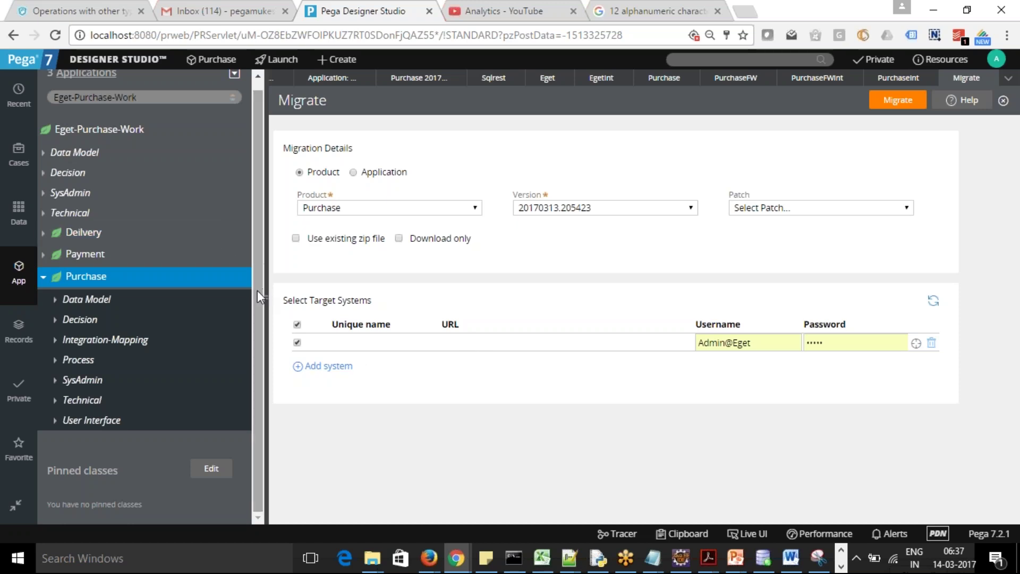
From the SysAdmin records, open the empty Product Patch list and start a new Product Patch
{"action": "left_click", "coordinate": [17, 336]}
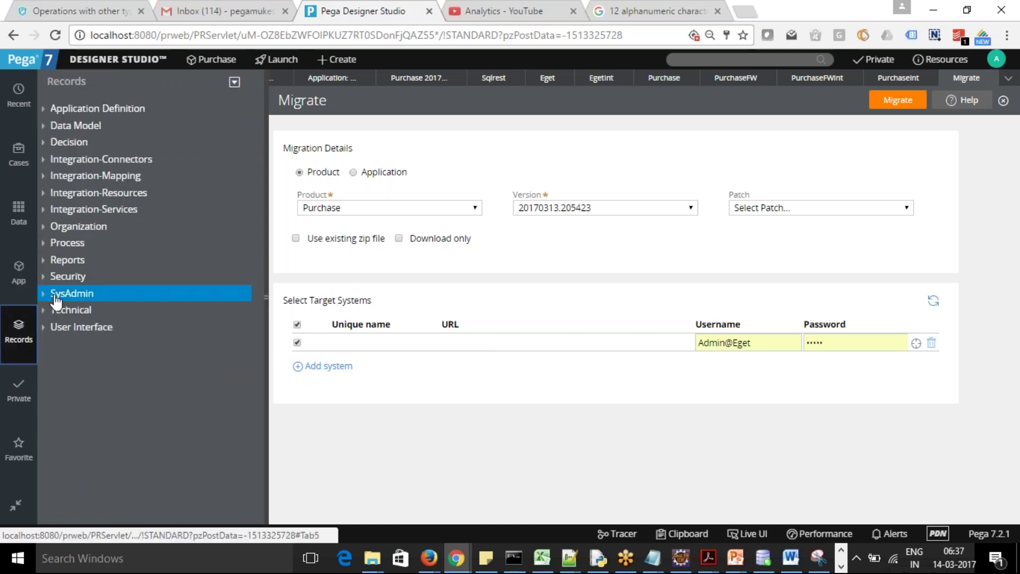
{"action": "left_click", "coordinate": [49, 261]}
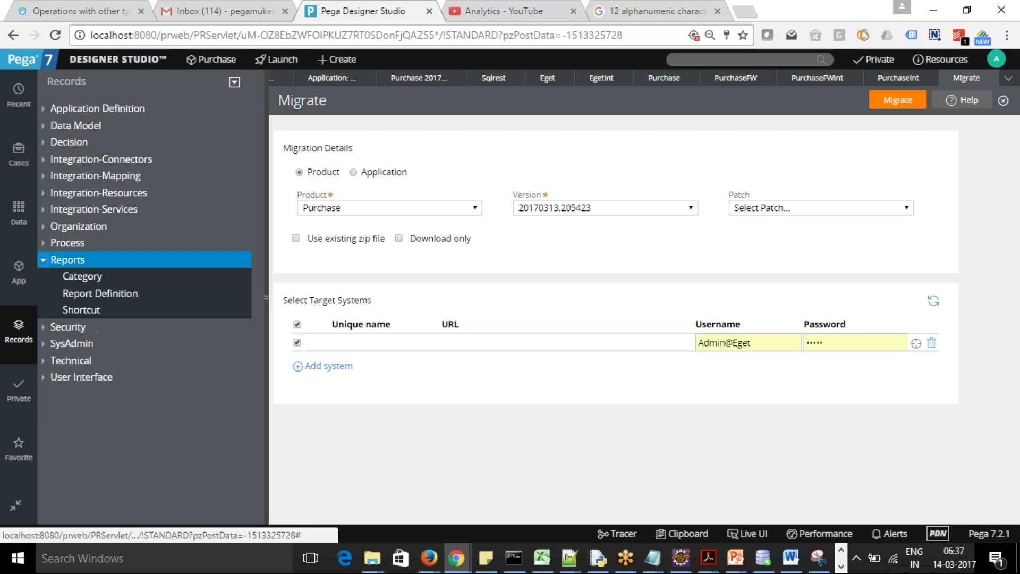
{"action": "left_click", "coordinate": [43, 261]}
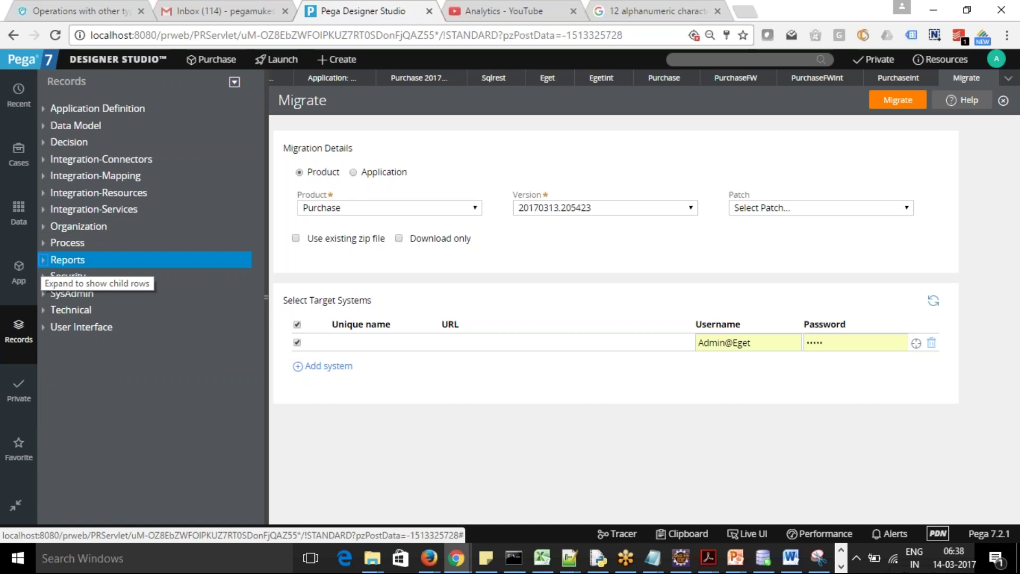
{"action": "left_click", "coordinate": [43, 293]}
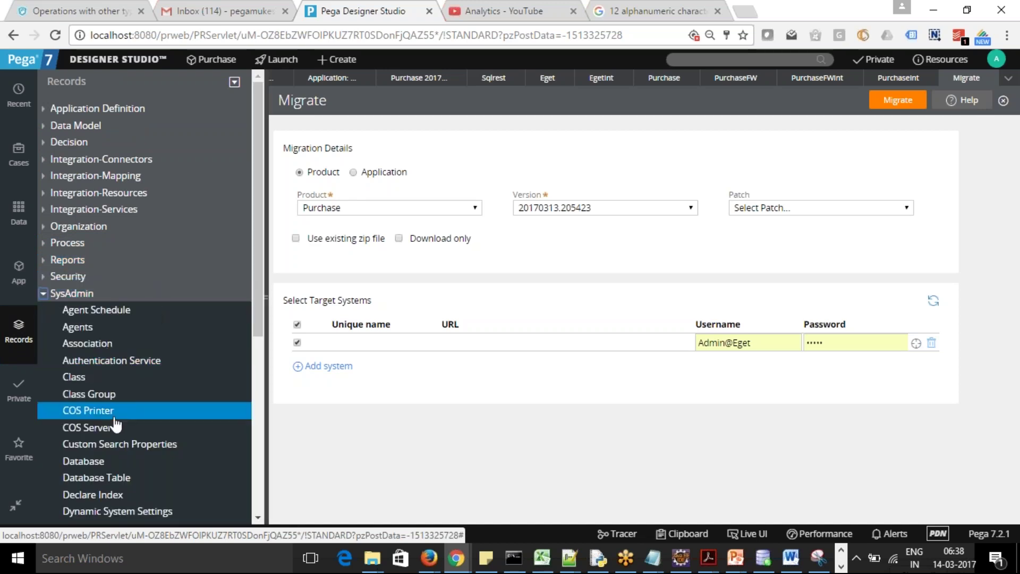
{"action": "left_click_drag", "start_coordinate": [261, 335], "coordinate": [261, 432]}
{"action": "left_click", "coordinate": [91, 428]}
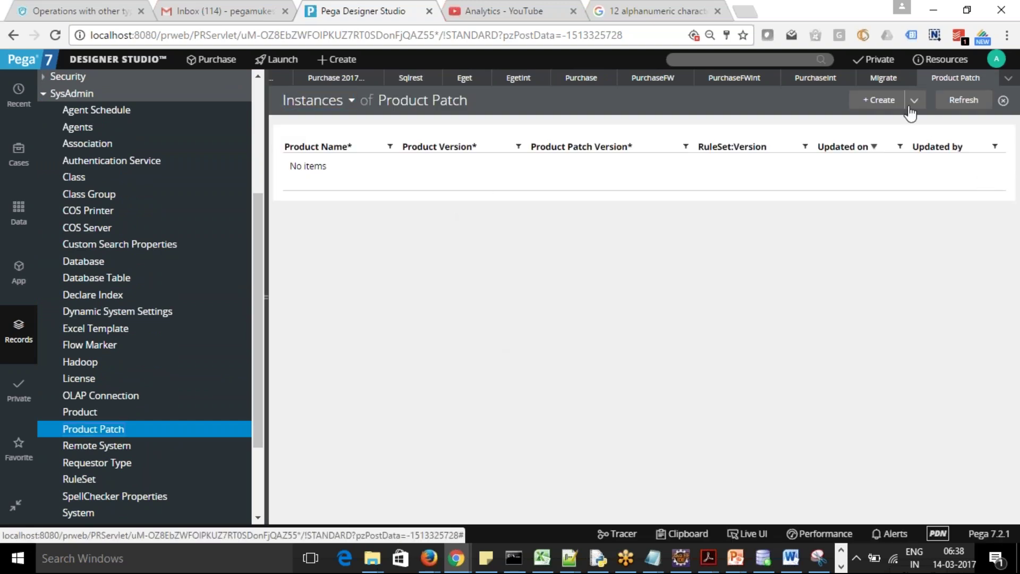
{"action": "left_click", "coordinate": [879, 101]}
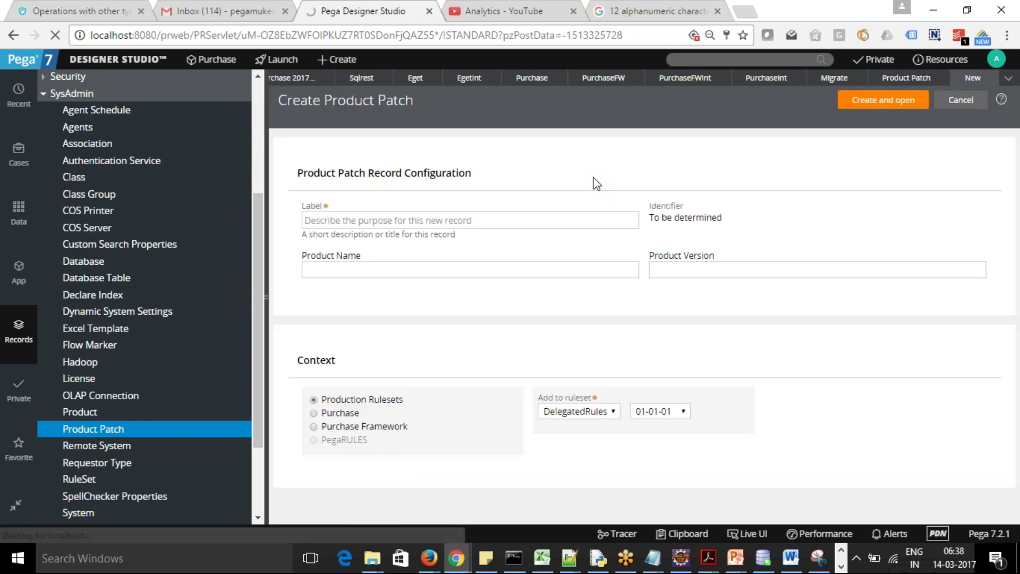
Enter label 'ProductPatchforPurchase' and product name 'Purchase' in the new Product Patch form
{"action": "left_click", "coordinate": [451, 218]}
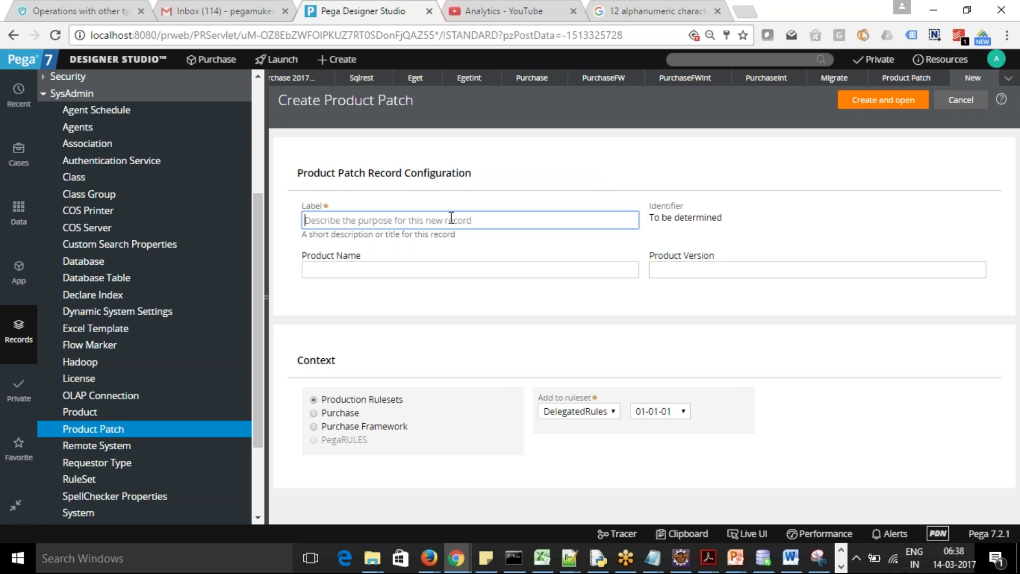
{"action": "type", "text": "Prod"}
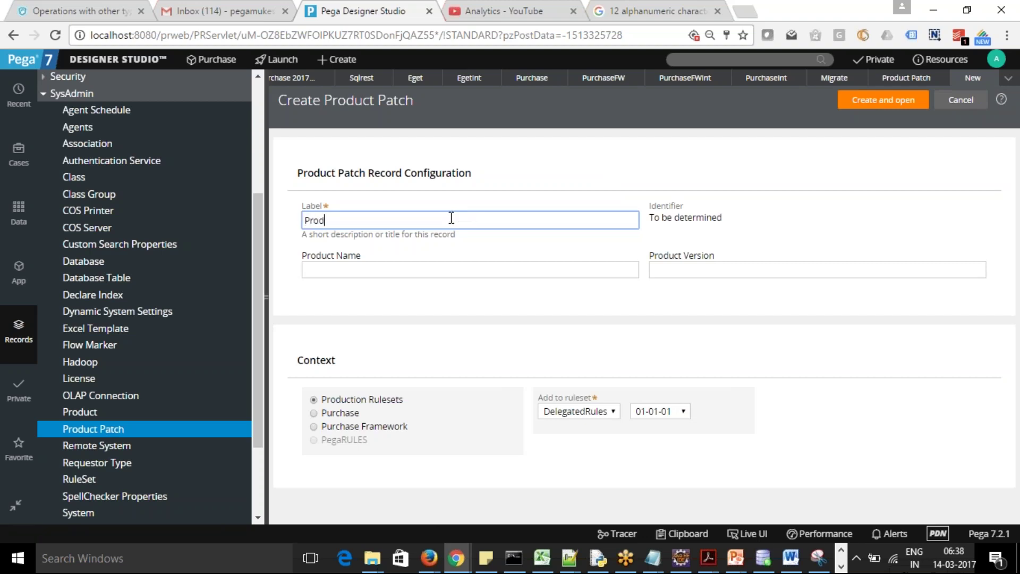
{"action": "type", "text": "uctPatchfor Purchase"}
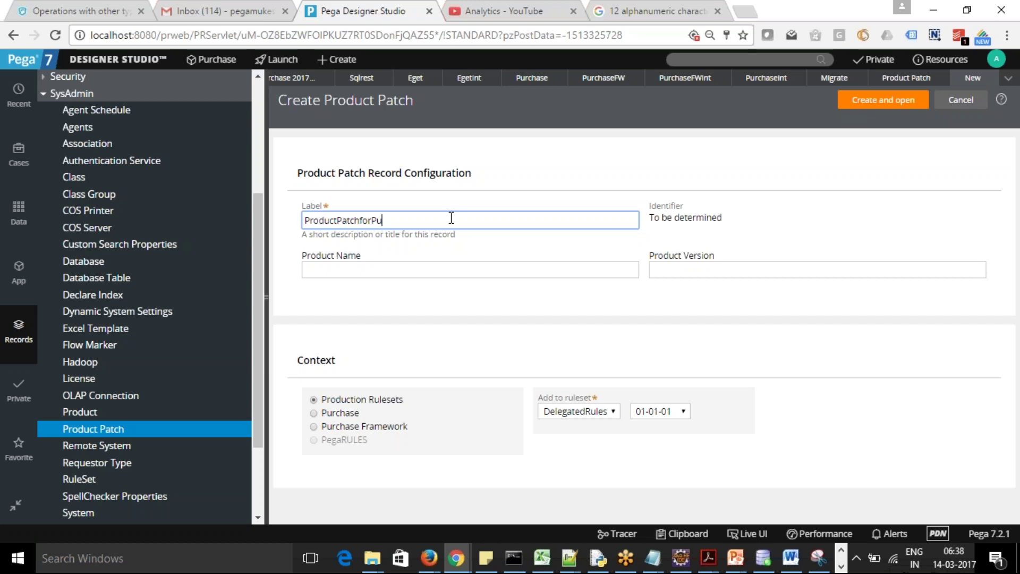
{"action": "key", "text": "Tab"}
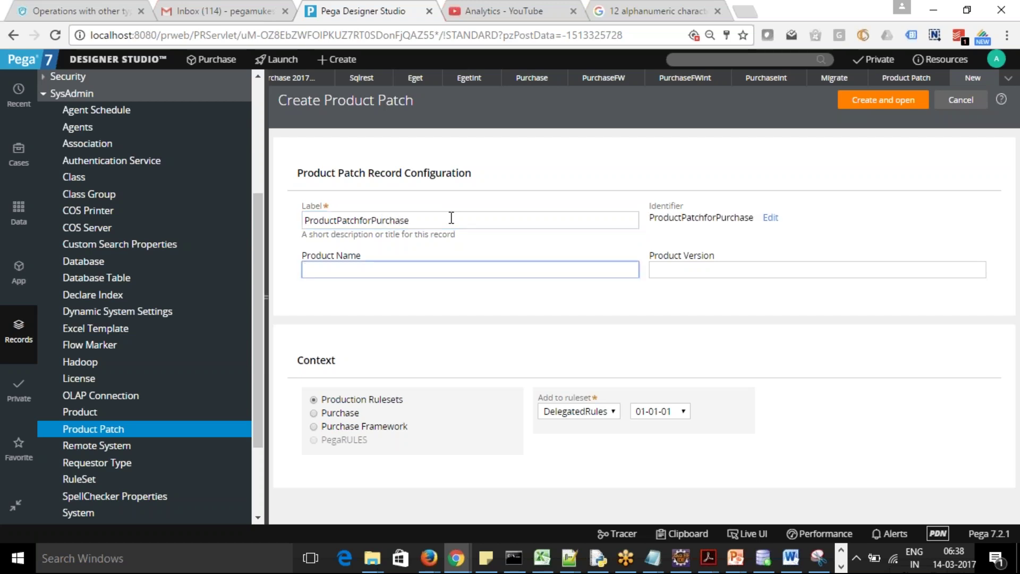
{"action": "type", "text": "Purchase"}
{"action": "key", "text": "Tab"}
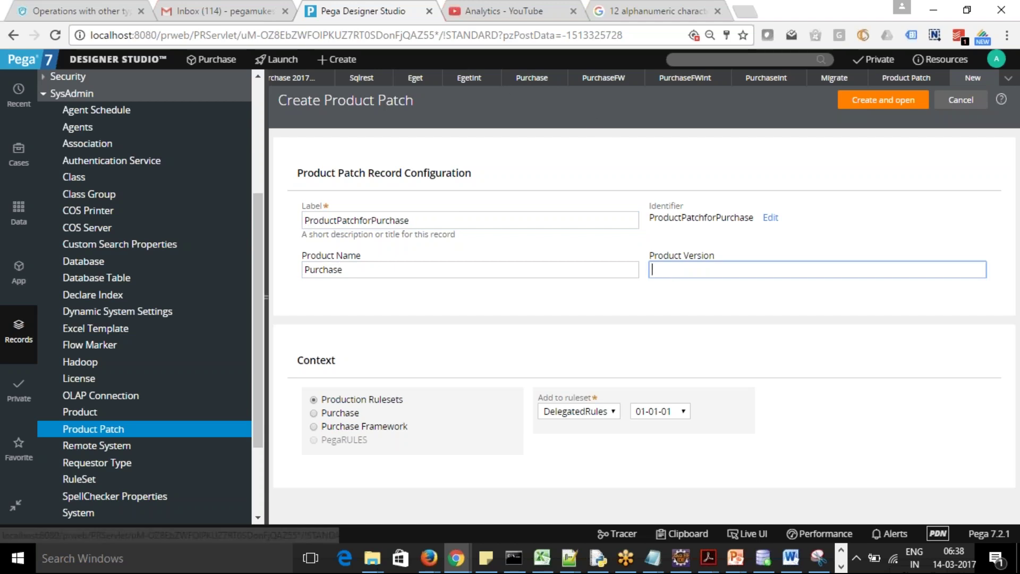
{"action": "left_click", "coordinate": [532, 78]}
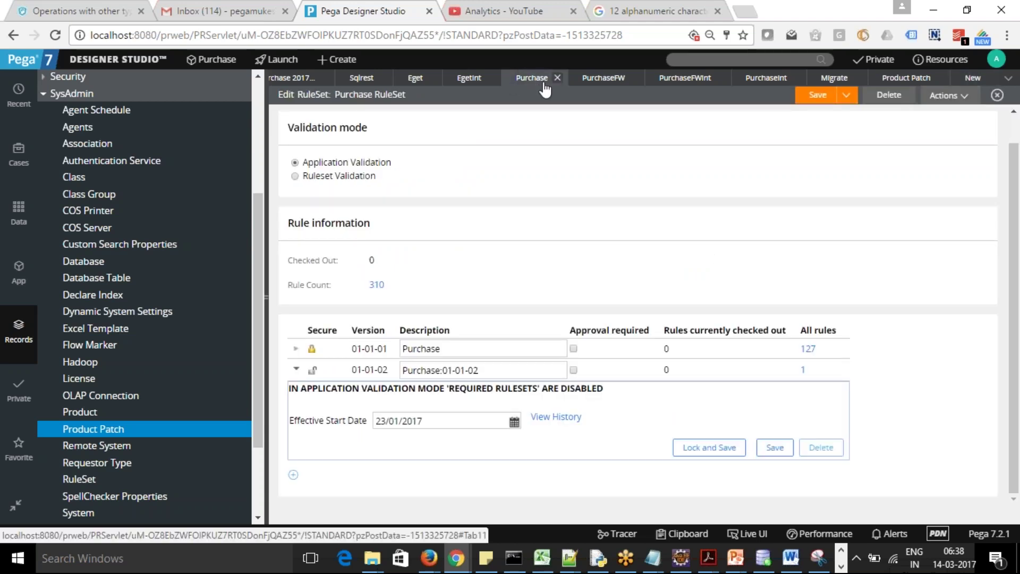
Close the Application document and copy the Purchase product version 20170313.205423
{"action": "left_click", "coordinate": [669, 79]}
{"action": "left_click", "coordinate": [528, 80]}
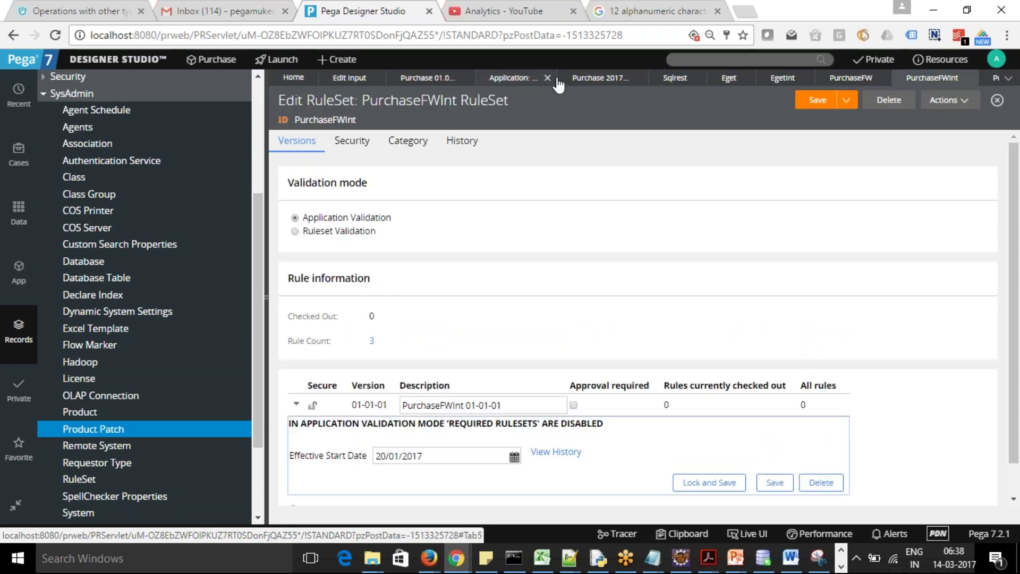
{"action": "left_click", "coordinate": [547, 78]}
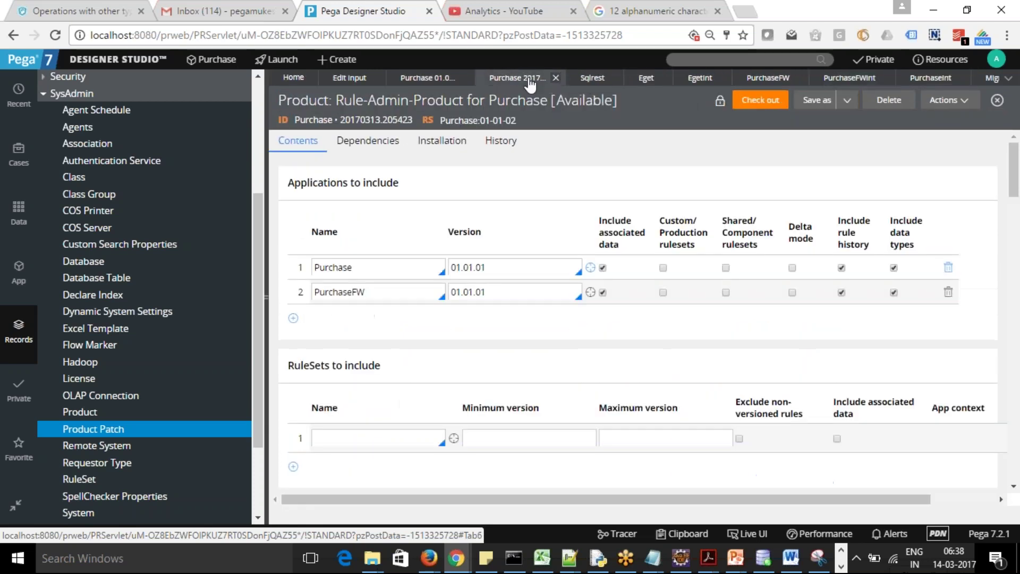
{"action": "left_click_drag", "start_coordinate": [339, 118], "coordinate": [418, 120]}
{"action": "key", "text": "ctrl+c"}
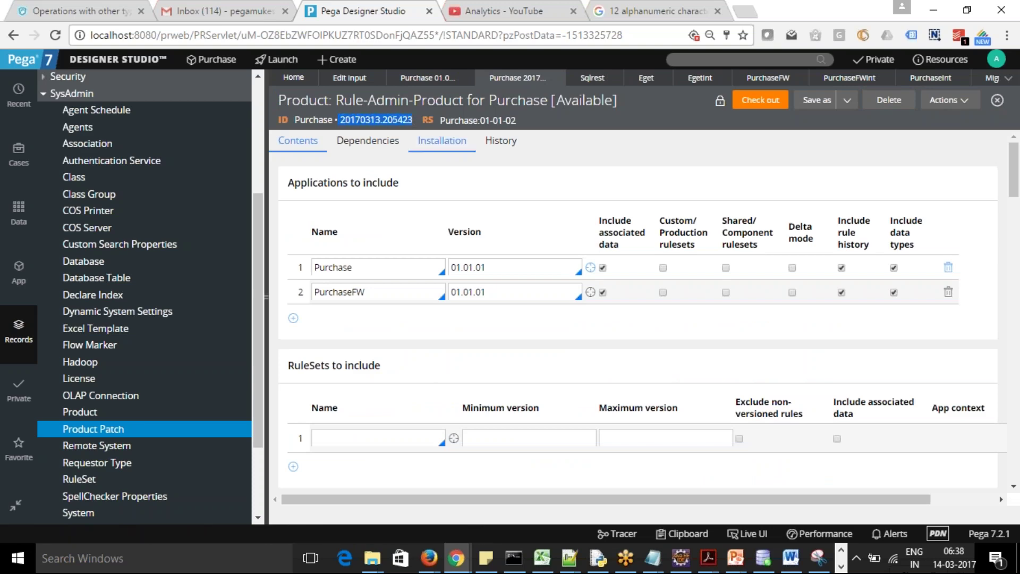
{"action": "key", "text": "alt+Tab"}
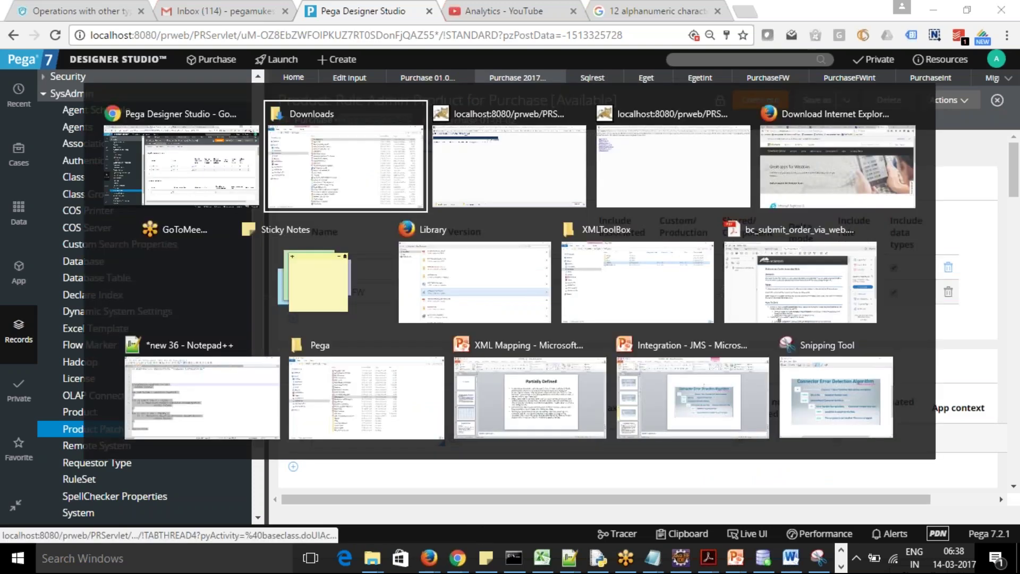
Close the PurchaseInt, Migrate and Product Patch list tabs and return to the new patch form
{"action": "left_click", "coordinate": [961, 77]}
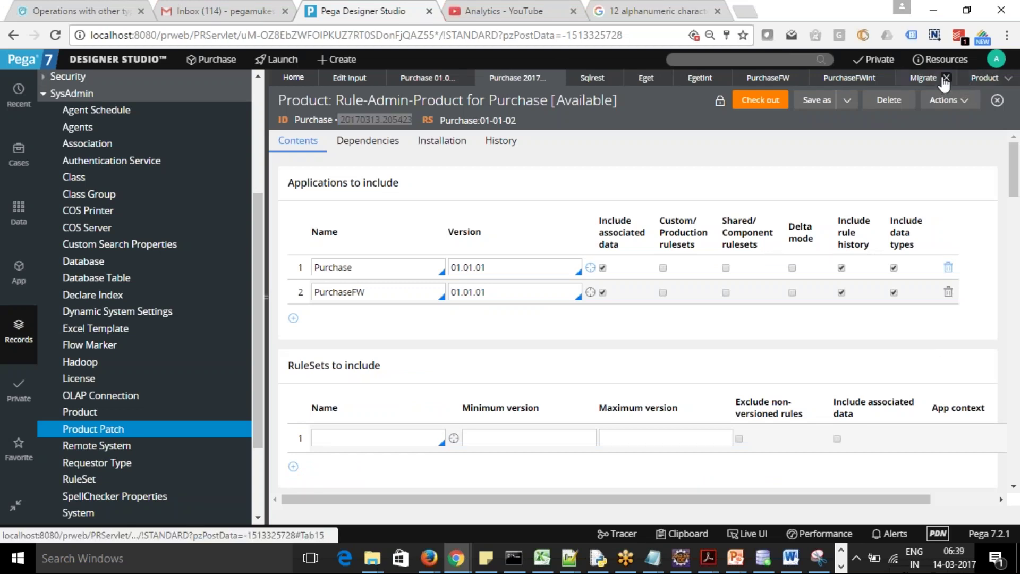
{"action": "left_click", "coordinate": [948, 77]}
{"action": "left_click", "coordinate": [918, 80]}
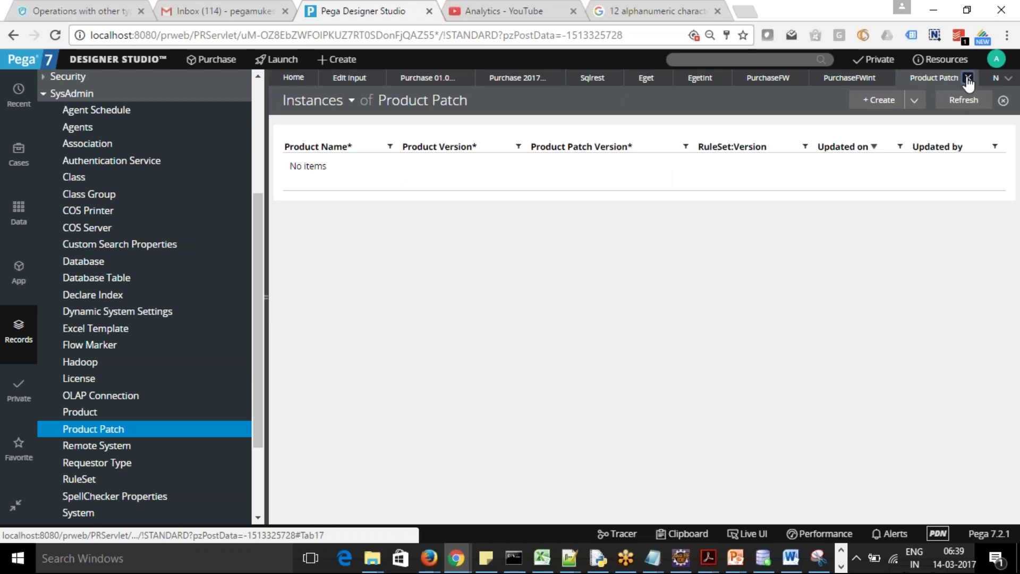
{"action": "left_click", "coordinate": [967, 78]}
{"action": "left_click", "coordinate": [918, 80]}
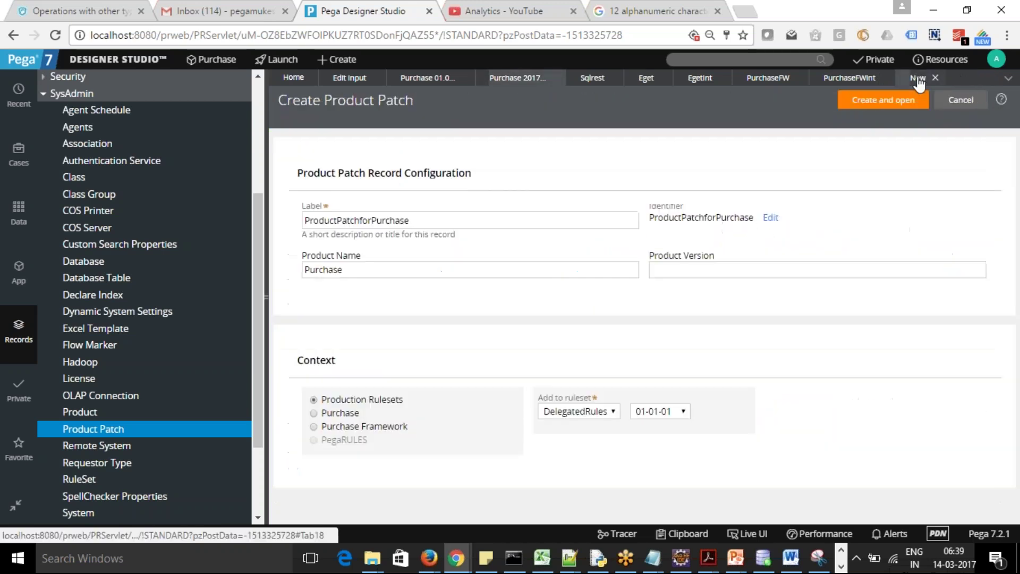
{"action": "left_click", "coordinate": [718, 271]}
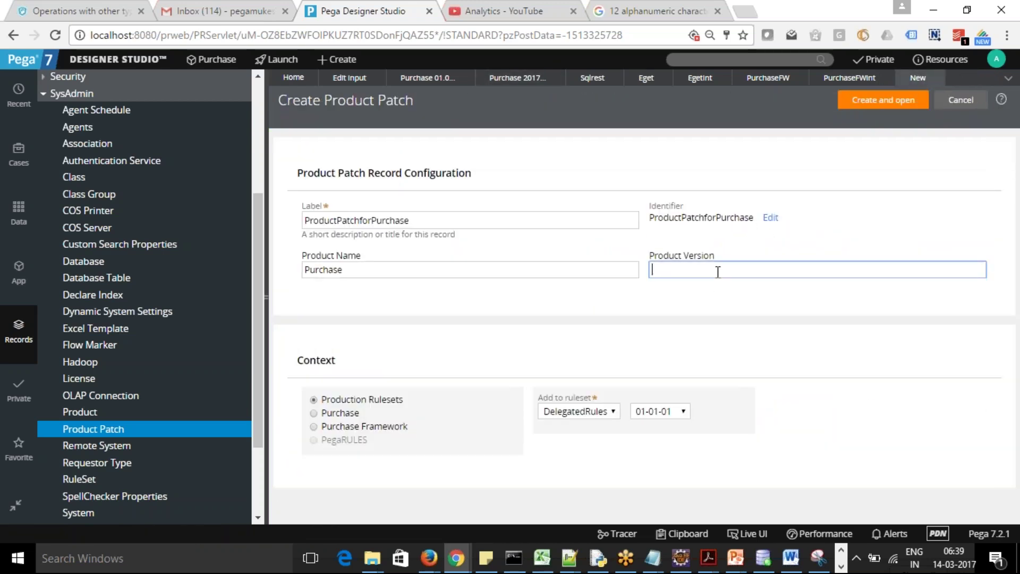
Paste version 20170313.205423, set the context to the Purchase ruleset, and create and open the patch
{"action": "key", "text": "ctrl+v"}
{"action": "left_click", "coordinate": [314, 414]}
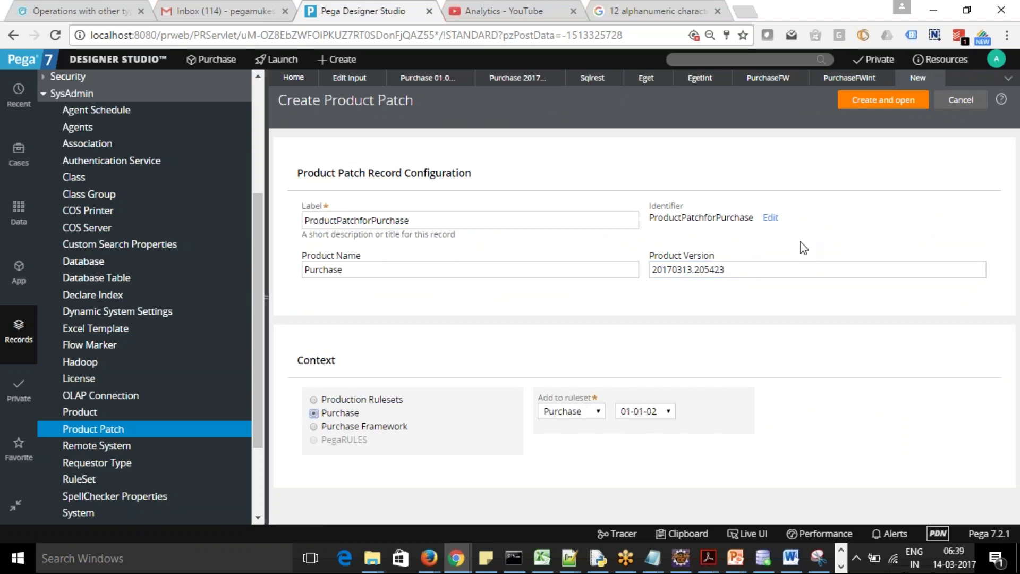
{"action": "left_click", "coordinate": [886, 101]}
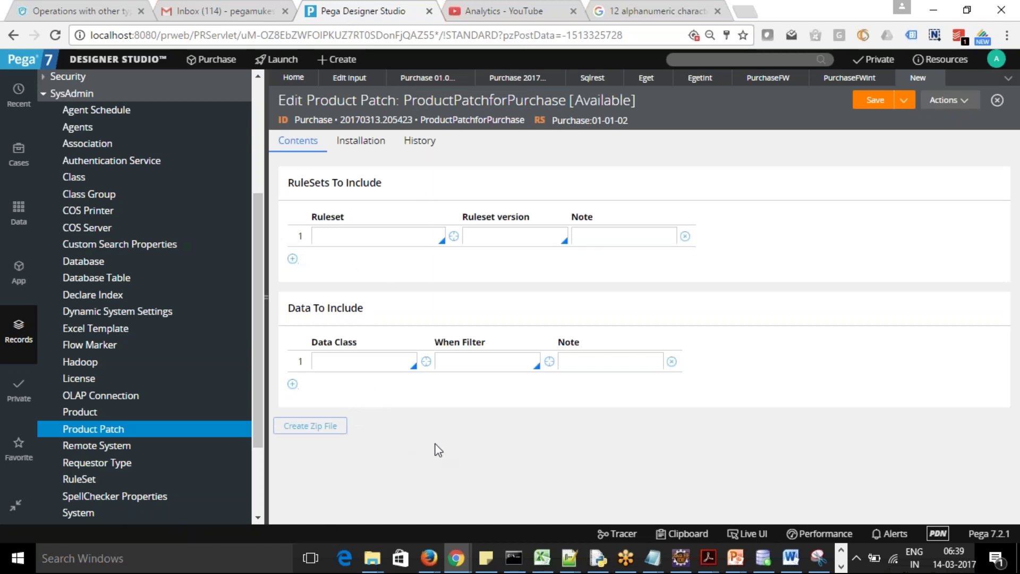
{"action": "left_click", "coordinate": [386, 236]}
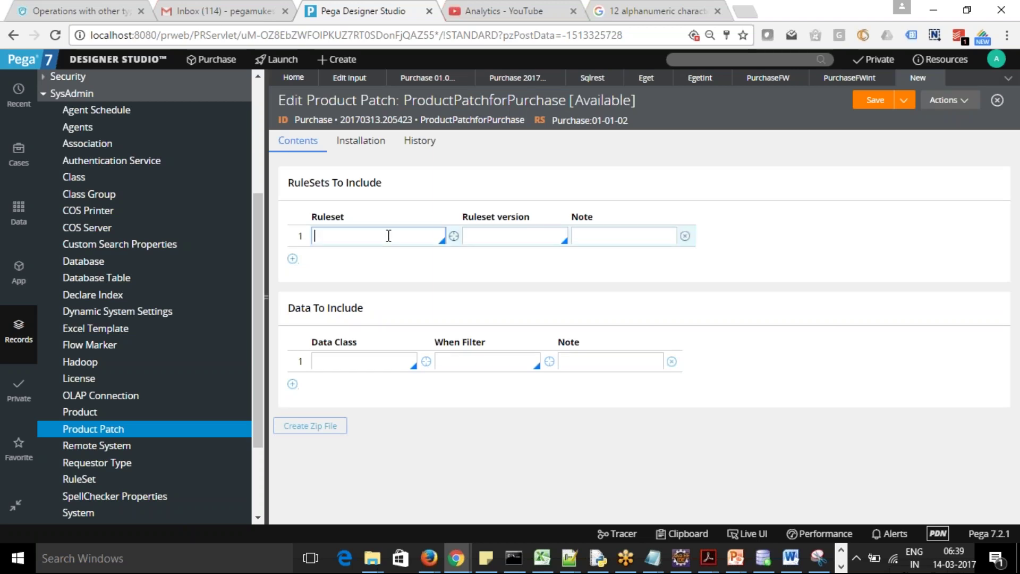
Add ruleset Eget at version 01-01-01 to the patch contents and save the patch
{"action": "left_click", "coordinate": [319, 362]}
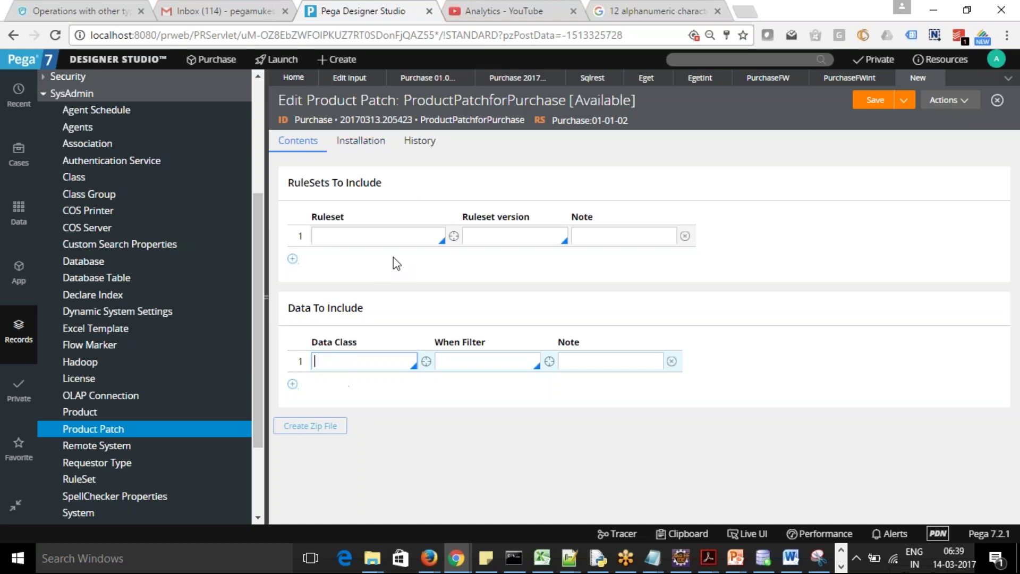
{"action": "left_click", "coordinate": [362, 142]}
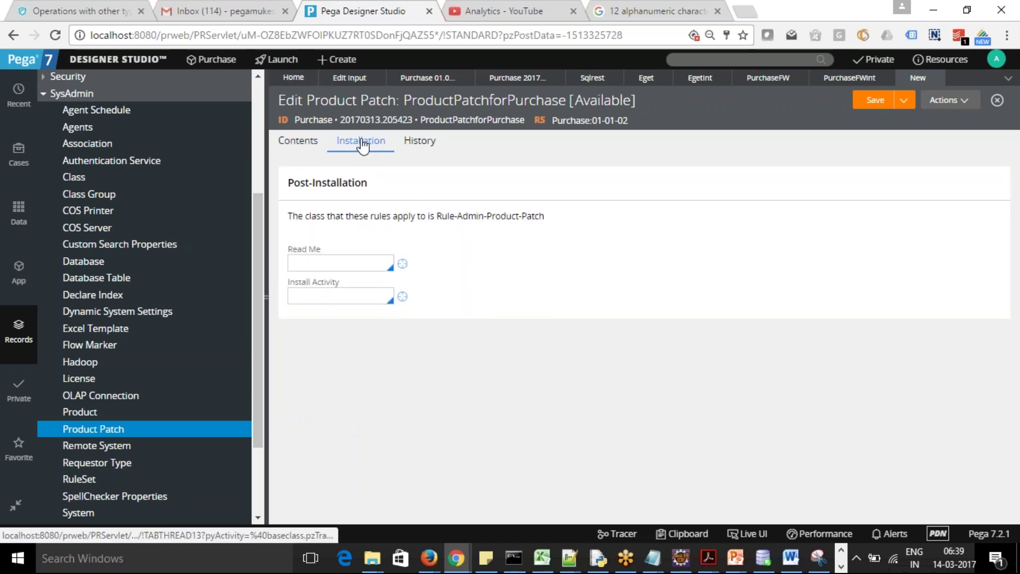
{"action": "left_click", "coordinate": [301, 142]}
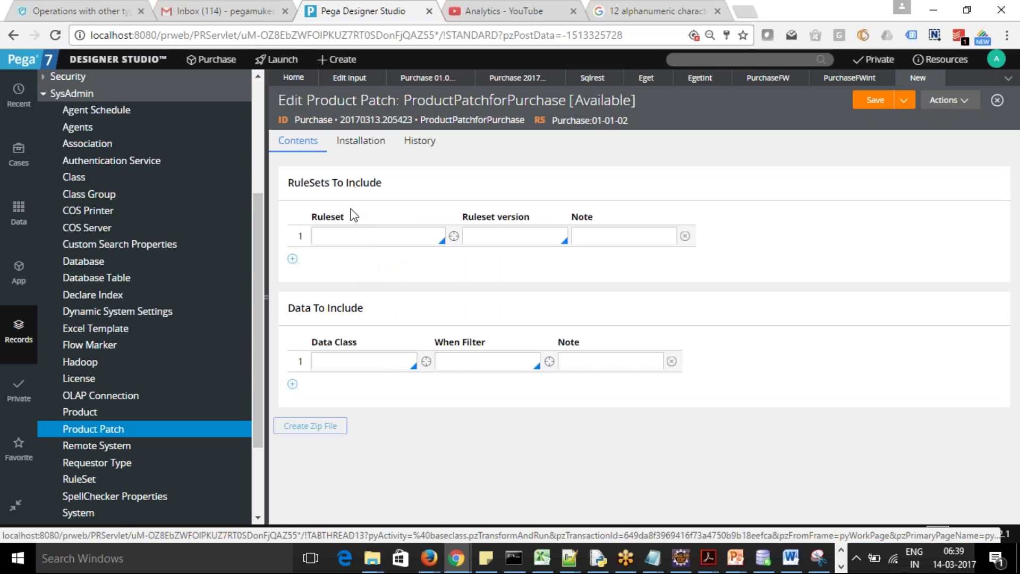
{"action": "left_click", "coordinate": [417, 238]}
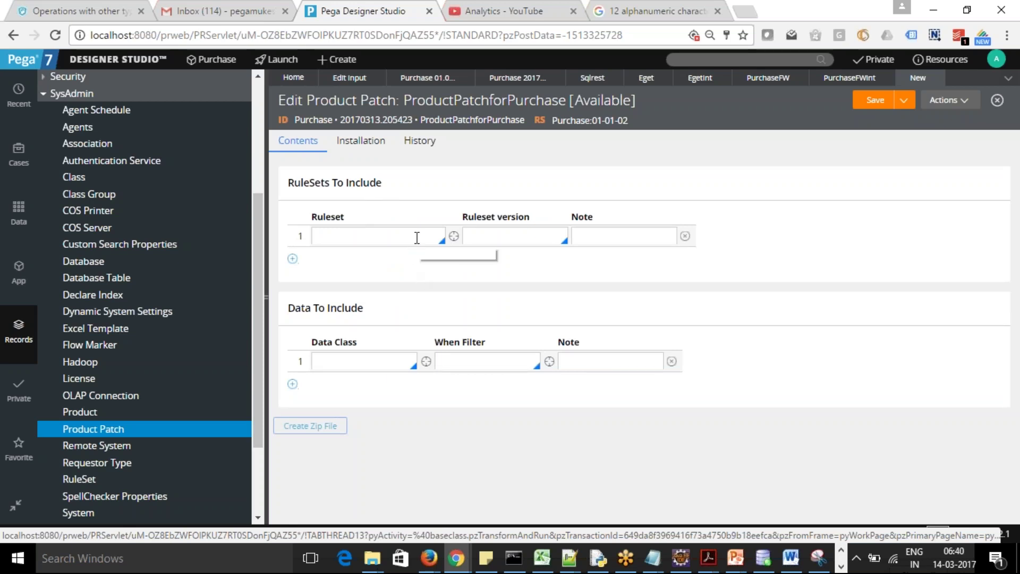
{"action": "left_click", "coordinate": [417, 237]}
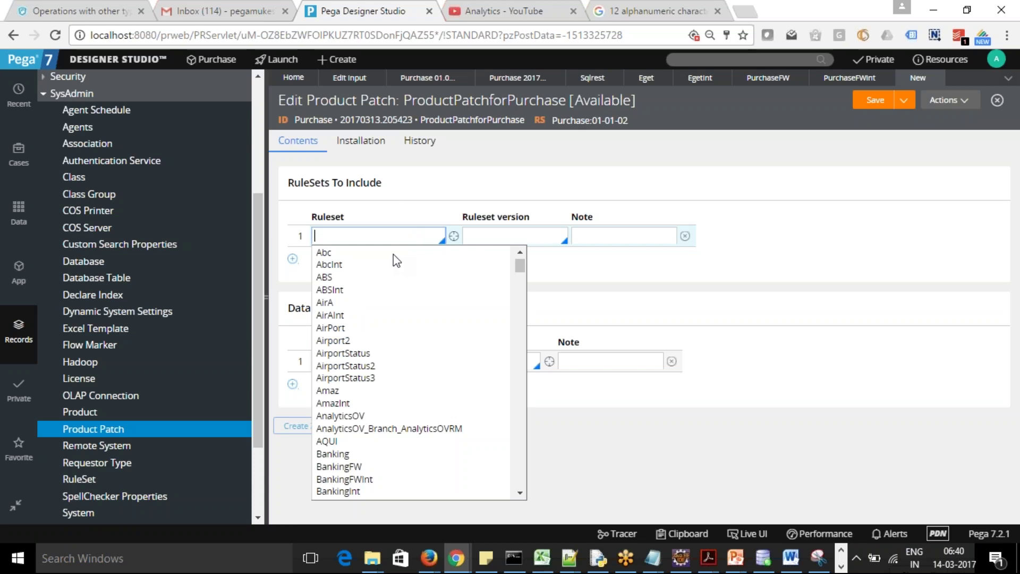
{"action": "type", "text": "Eget"}
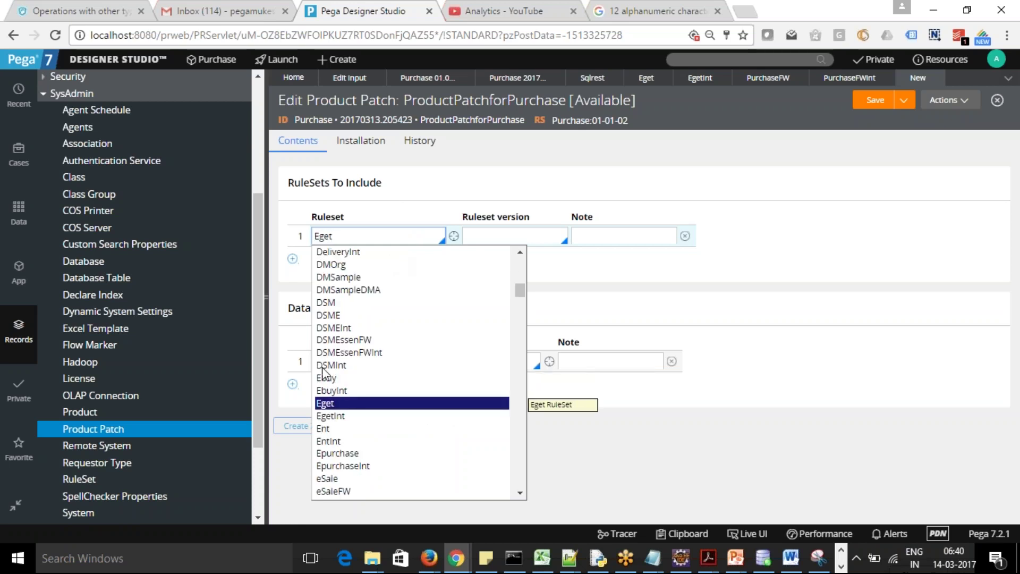
{"action": "left_click", "coordinate": [325, 403]}
{"action": "left_click", "coordinate": [512, 237]}
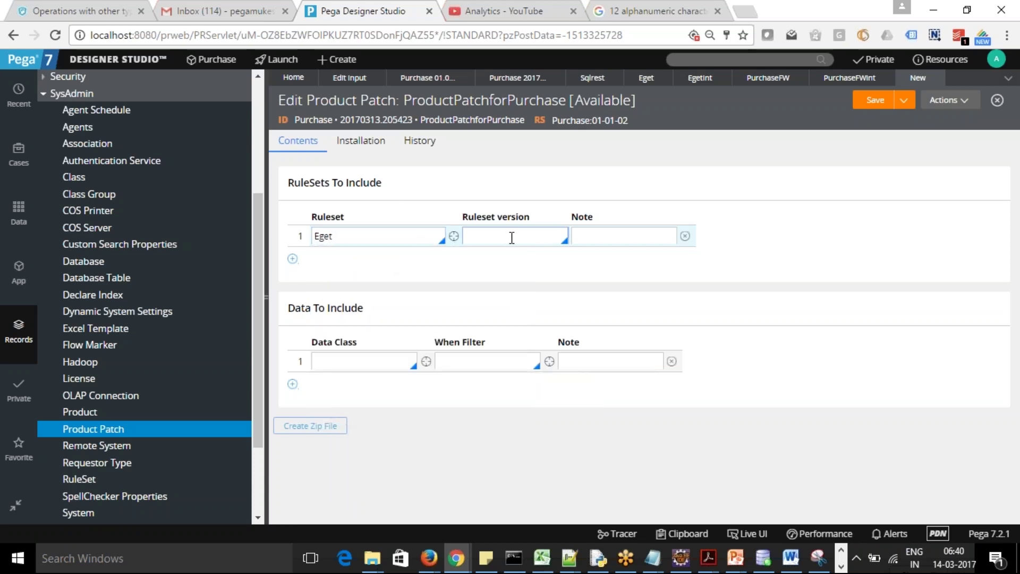
{"action": "left_click", "coordinate": [487, 255]}
{"action": "left_click", "coordinate": [634, 236]}
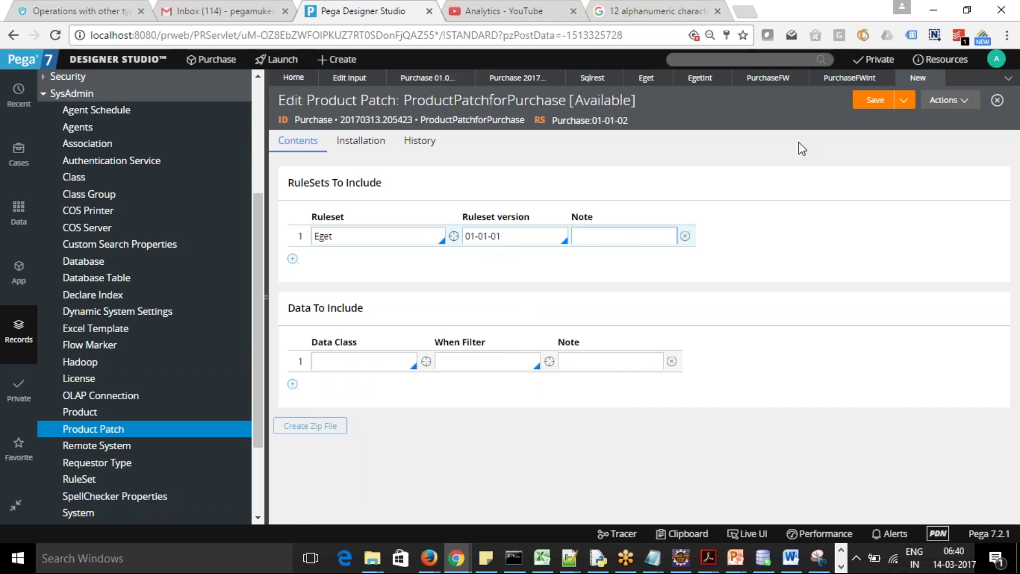
{"action": "left_click", "coordinate": [874, 100]}
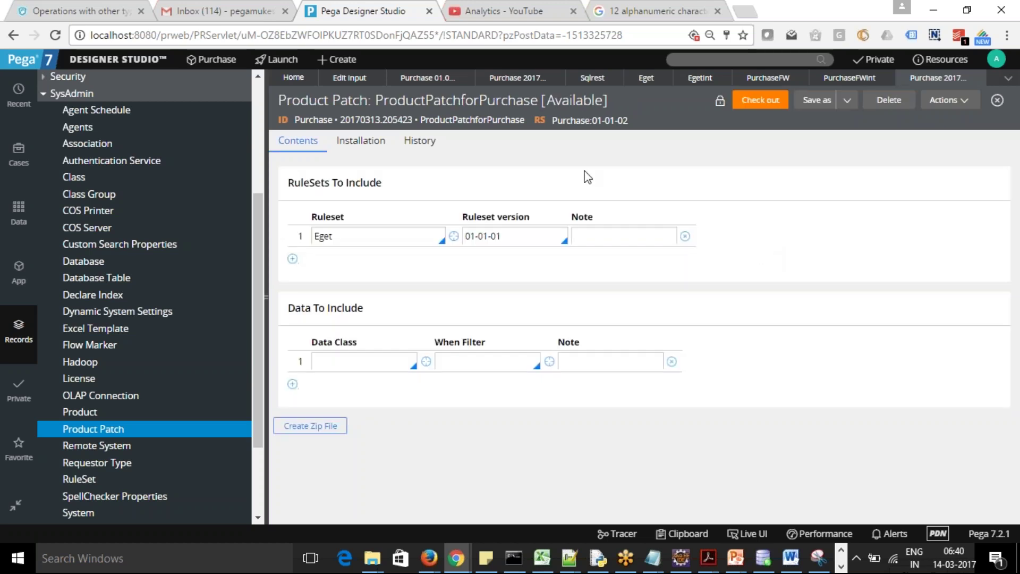
Export the patch as the zip archive EgetPatch and bring up the Downloads folder
{"action": "left_click", "coordinate": [318, 426]}
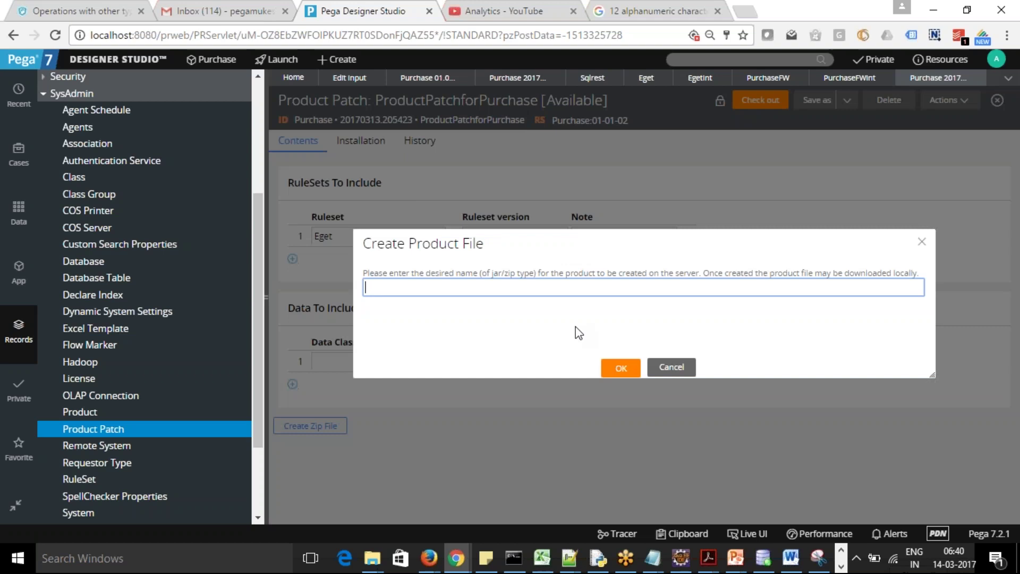
{"action": "type", "text": "EgetPatch"}
{"action": "left_click", "coordinate": [616, 369]}
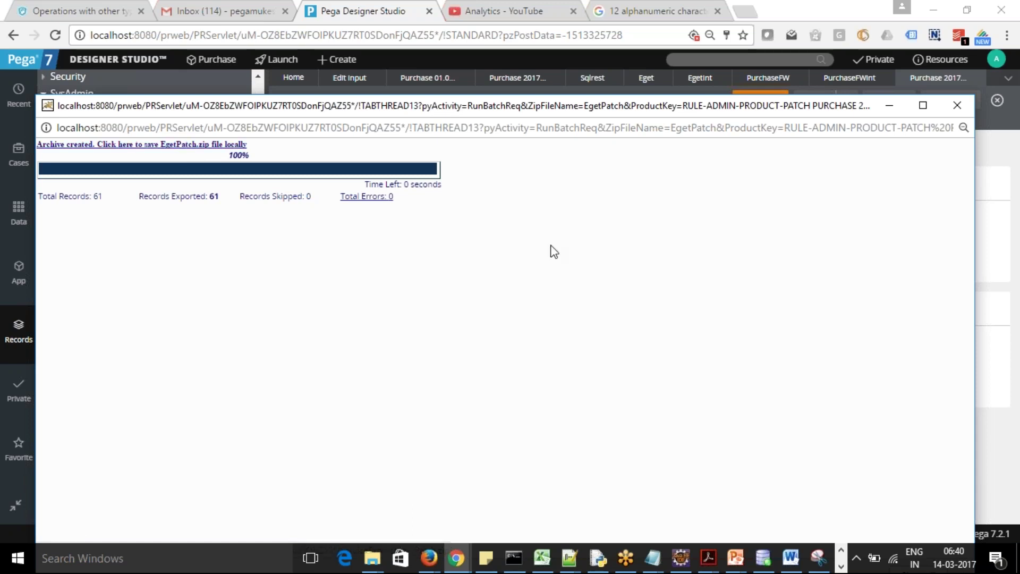
{"action": "left_click", "coordinate": [952, 105]}
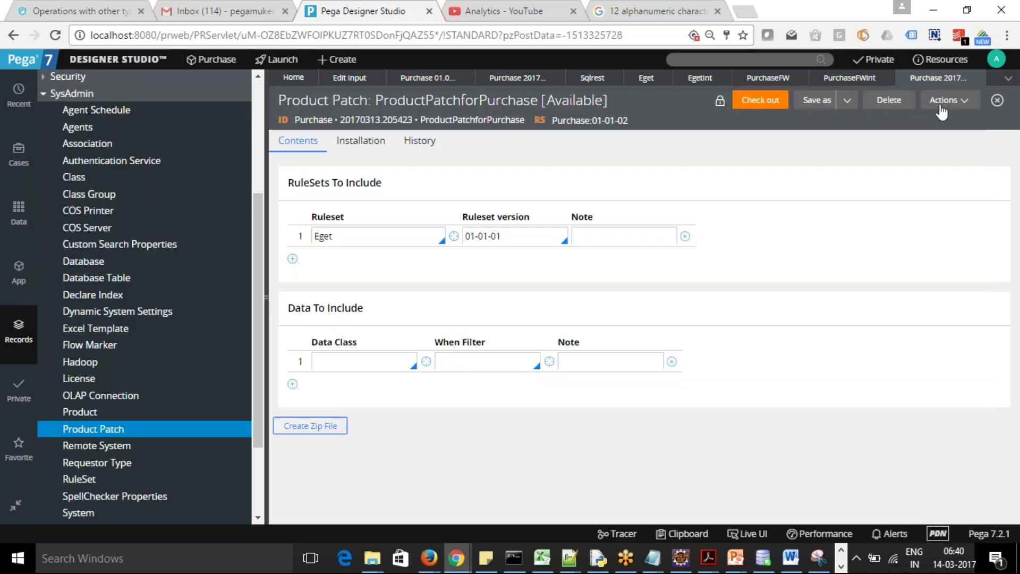
{"action": "mouse_move", "coordinate": [372, 558]}
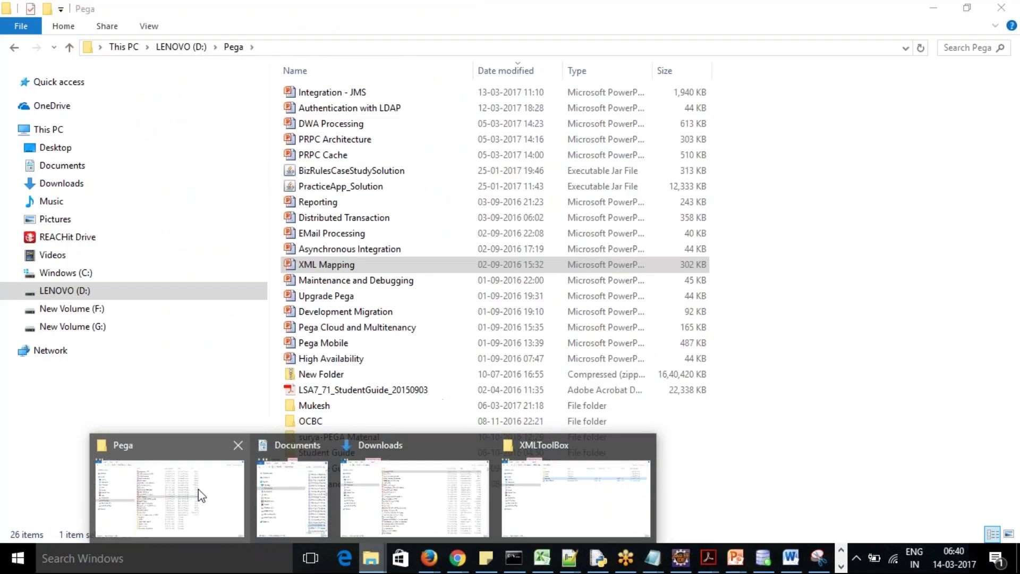
{"action": "left_click", "coordinate": [461, 494]}
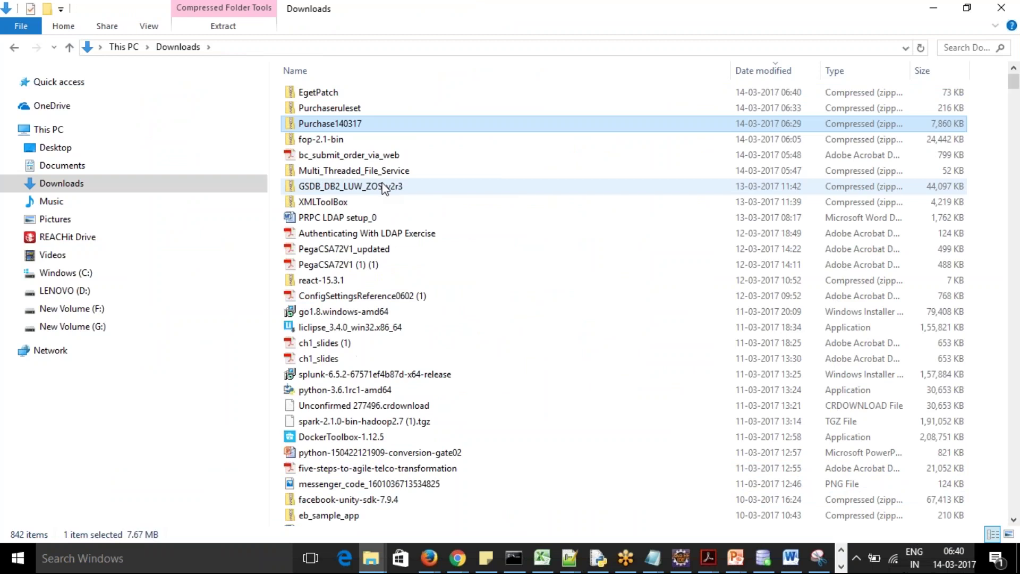
Check that EgetPatch.zip is in Downloads, then minimise the Downloads window
{"action": "left_click", "coordinate": [314, 97]}
{"action": "left_click", "coordinate": [320, 110]}
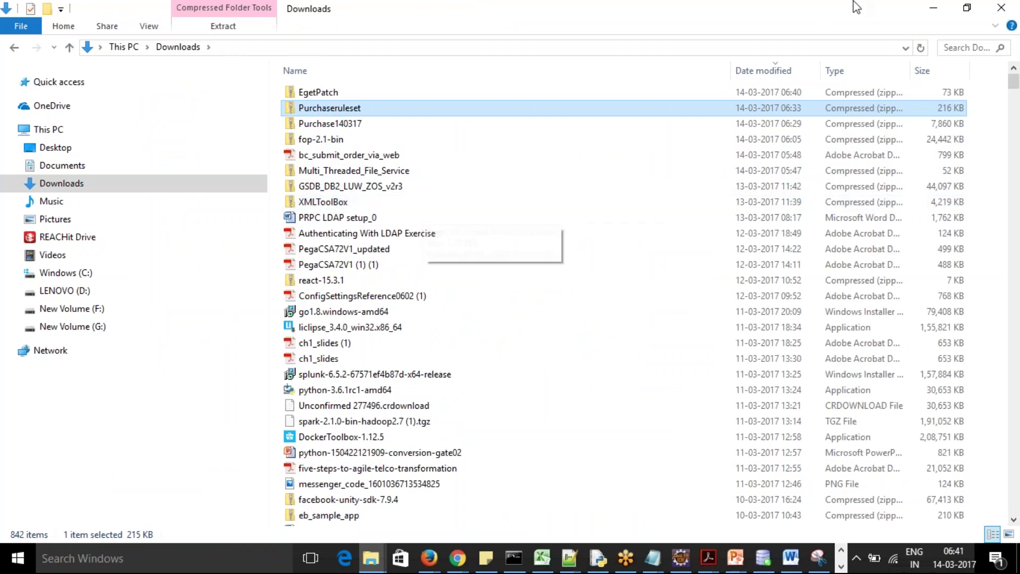
{"action": "left_click", "coordinate": [938, 8]}
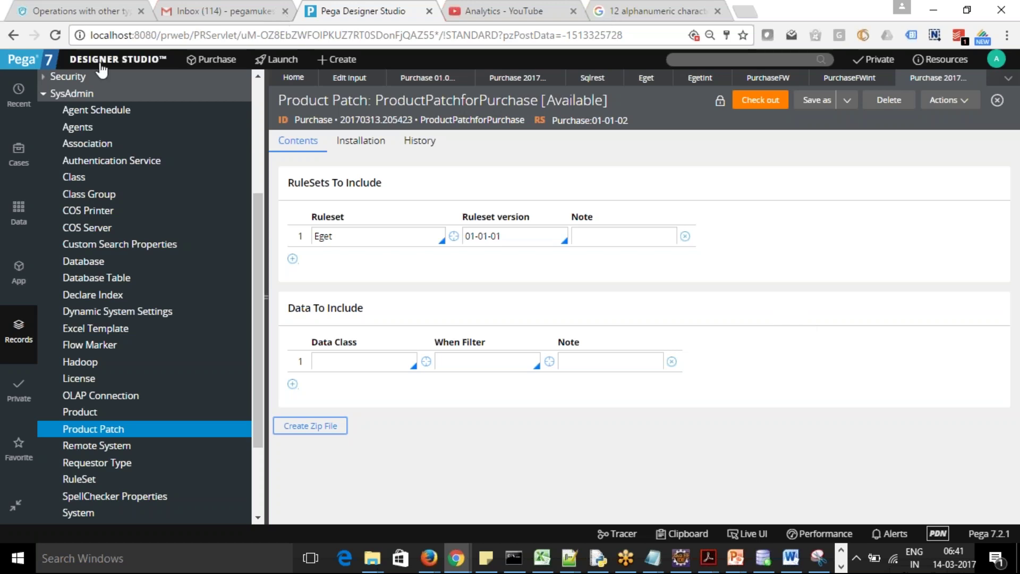
Collapse SysAdmin in the Records explorer and show the open File Explorer windows
{"action": "left_click", "coordinate": [43, 93]}
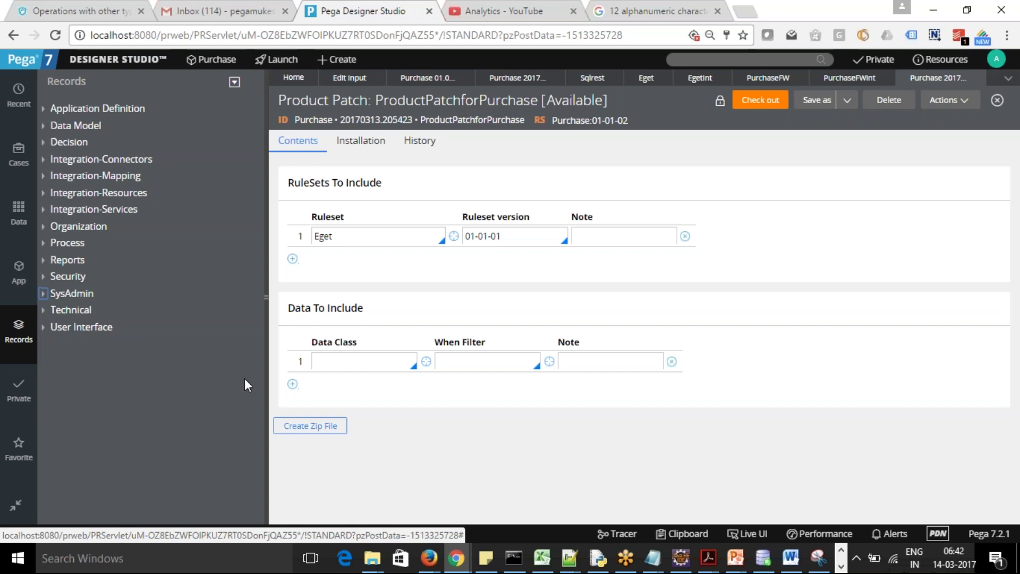
{"action": "left_click", "coordinate": [371, 558]}
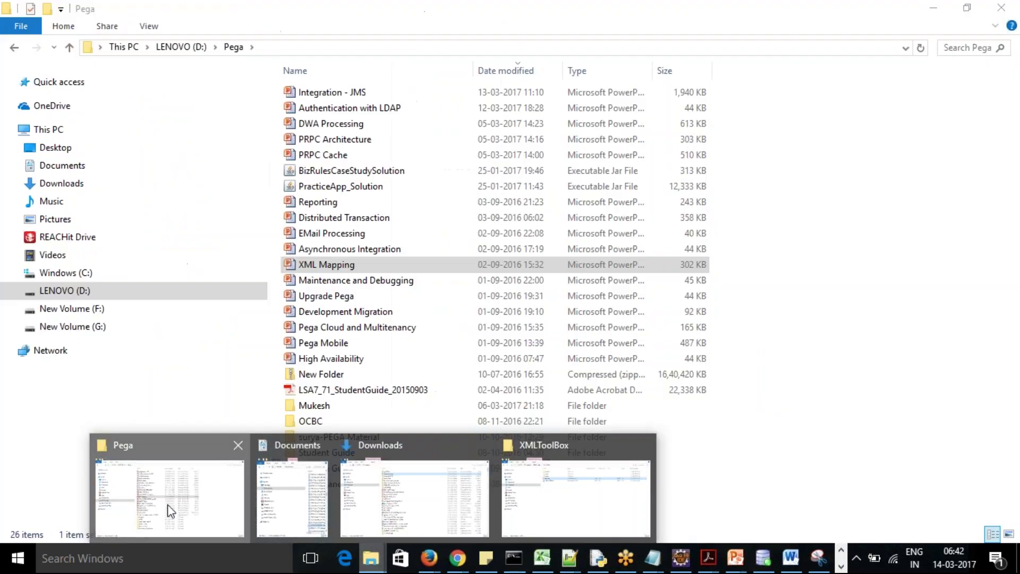
Browse to C:\PRPCPersonalEdition\tomcat\webapps\prweb\WEB-INF\classes in the Pega folder window
{"action": "left_click", "coordinate": [163, 502]}
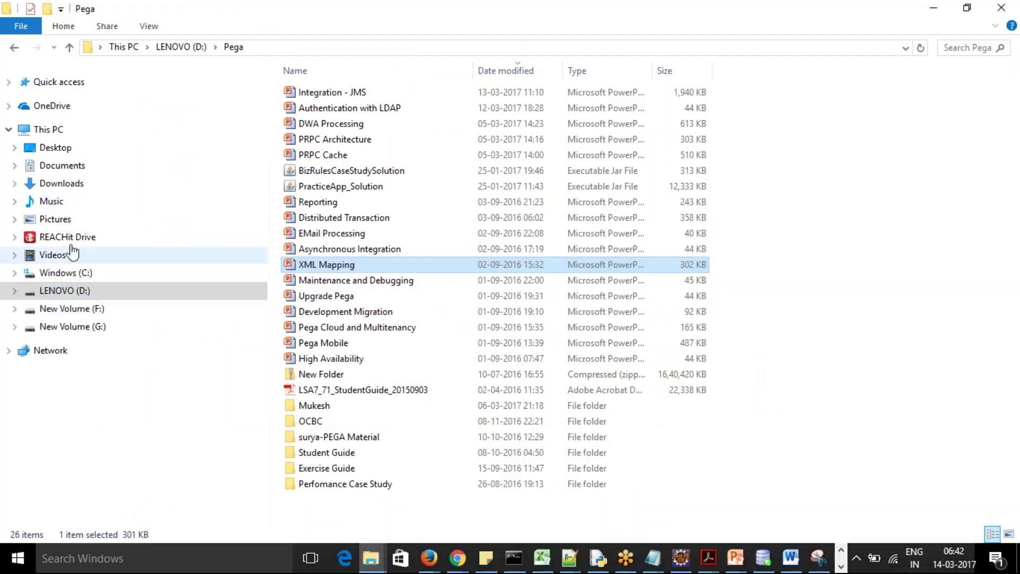
{"action": "left_click", "coordinate": [68, 273]}
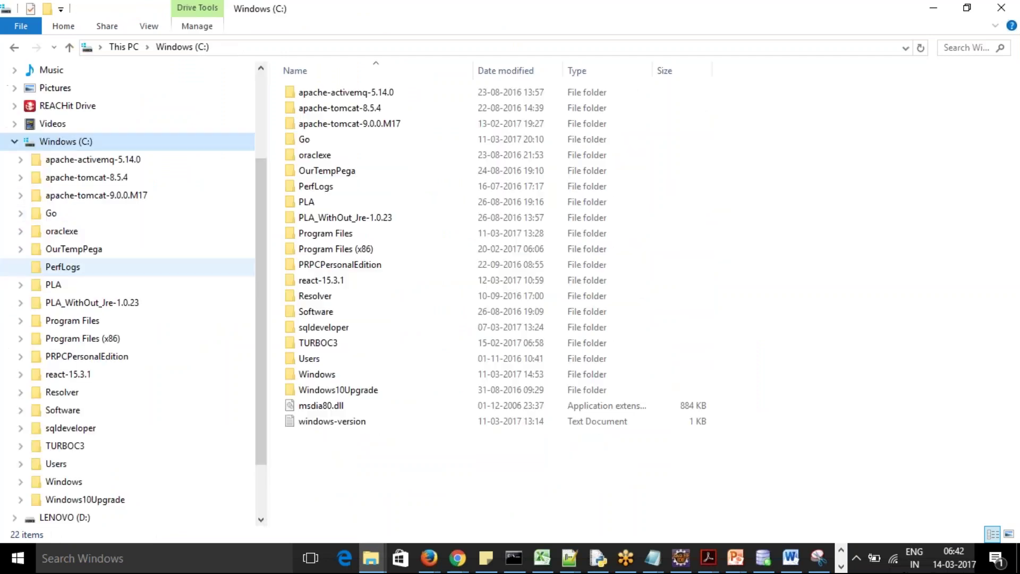
{"action": "double_click", "coordinate": [358, 265]}
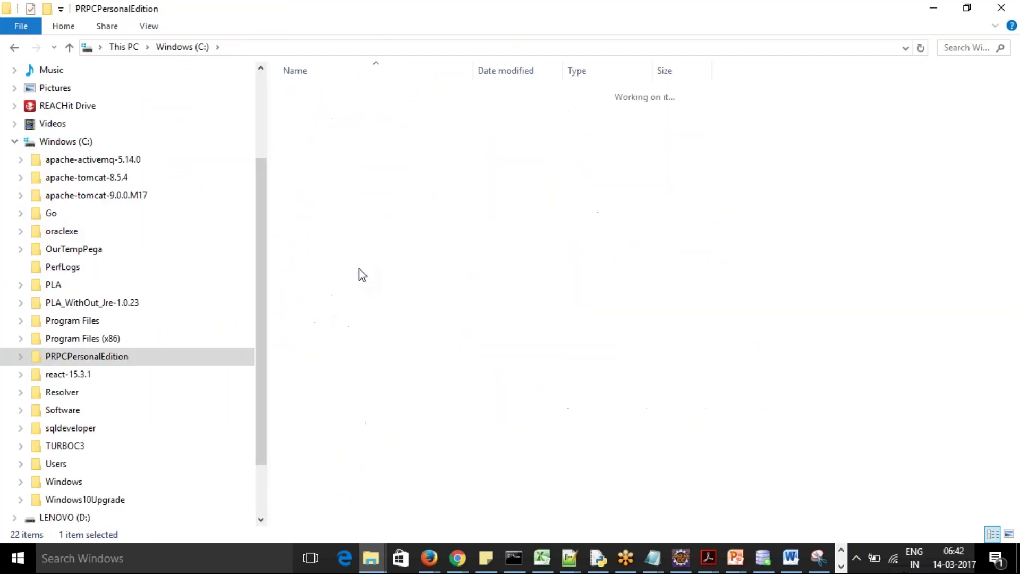
{"action": "left_click", "coordinate": [311, 160]}
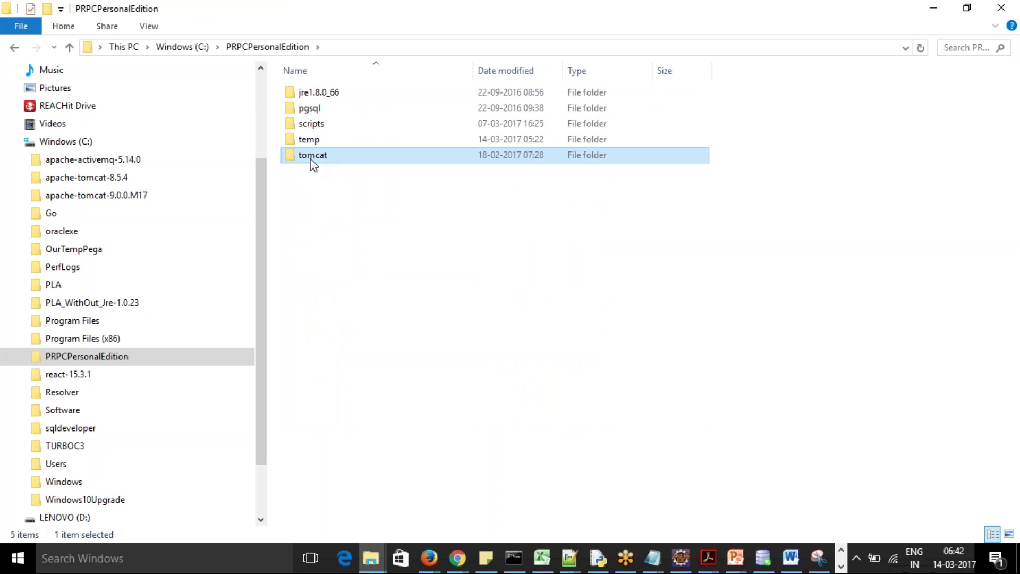
{"action": "double_click", "coordinate": [314, 163]}
{"action": "left_click", "coordinate": [316, 203]}
{"action": "double_click", "coordinate": [317, 202]}
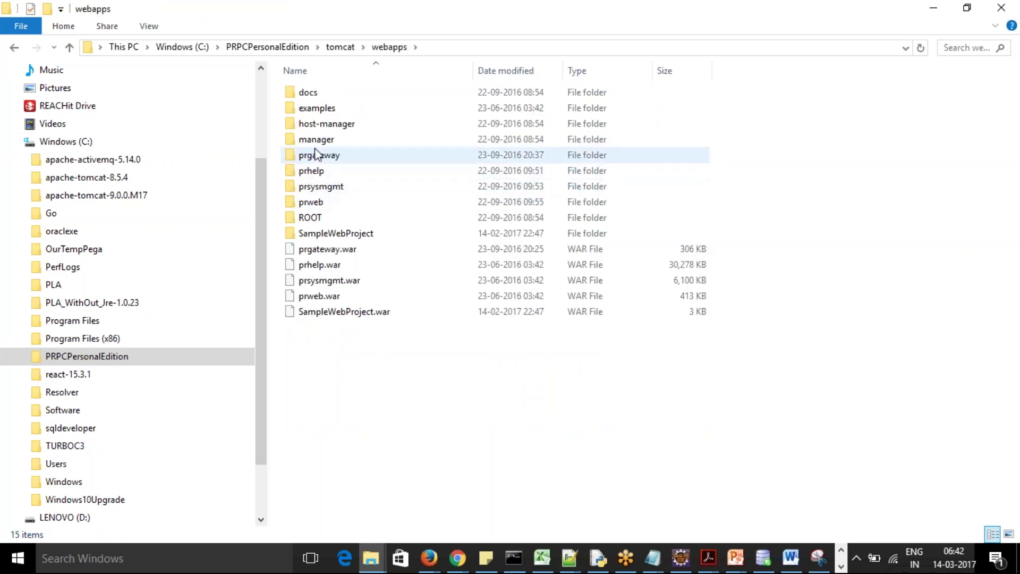
{"action": "double_click", "coordinate": [315, 202]}
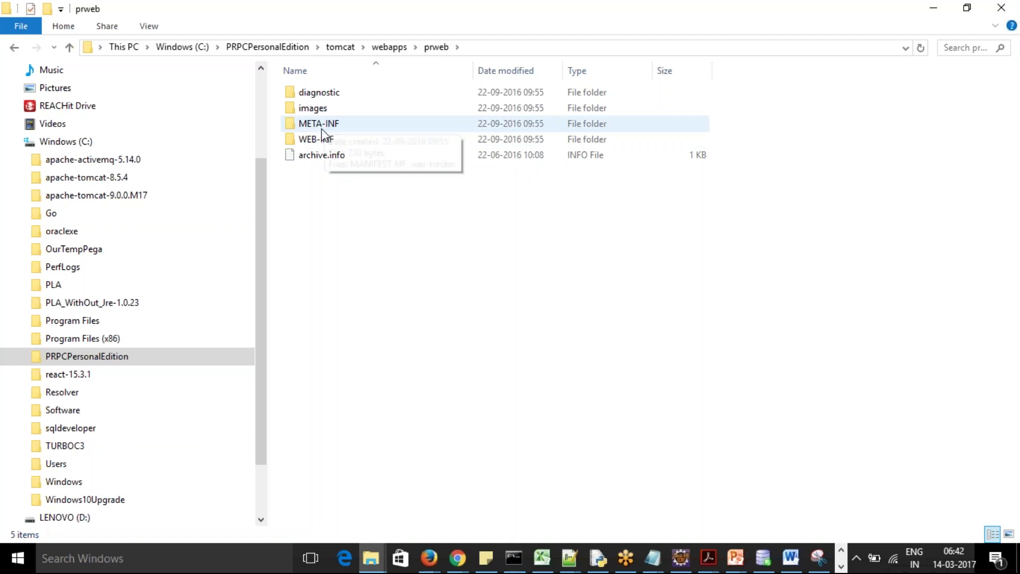
{"action": "left_click", "coordinate": [320, 143]}
{"action": "double_click", "coordinate": [320, 142]}
{"action": "left_click", "coordinate": [313, 94]}
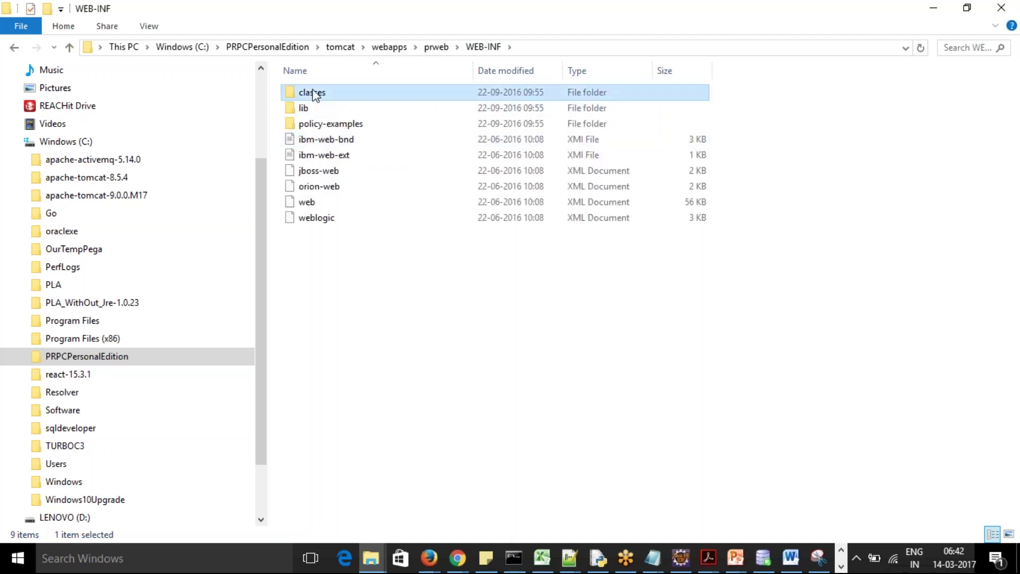
{"action": "double_click", "coordinate": [313, 94]}
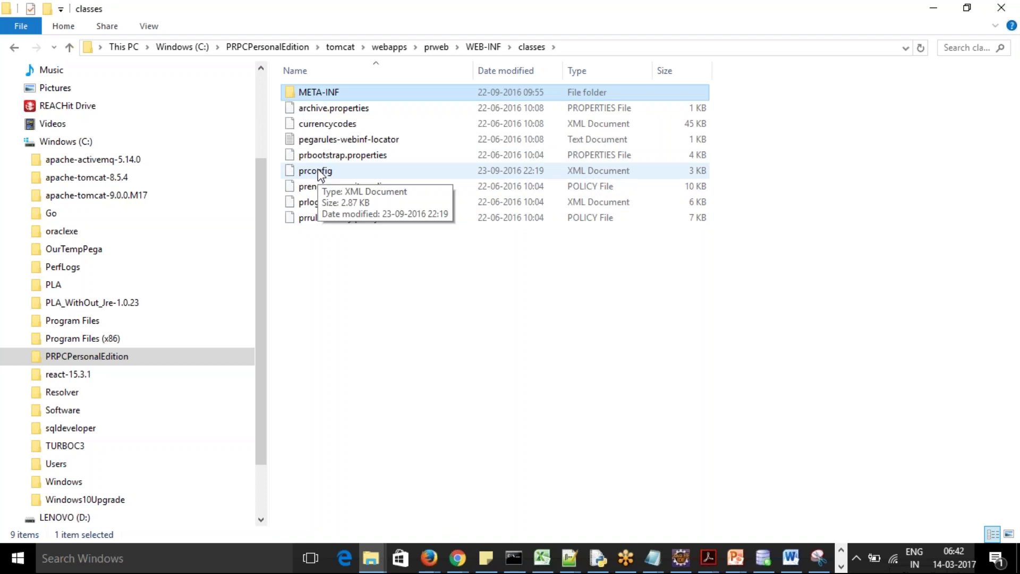
Open prconfig.xml in Notepad++ using its Edit with Notepad++ context-menu entry
{"action": "right_click", "coordinate": [318, 171]}
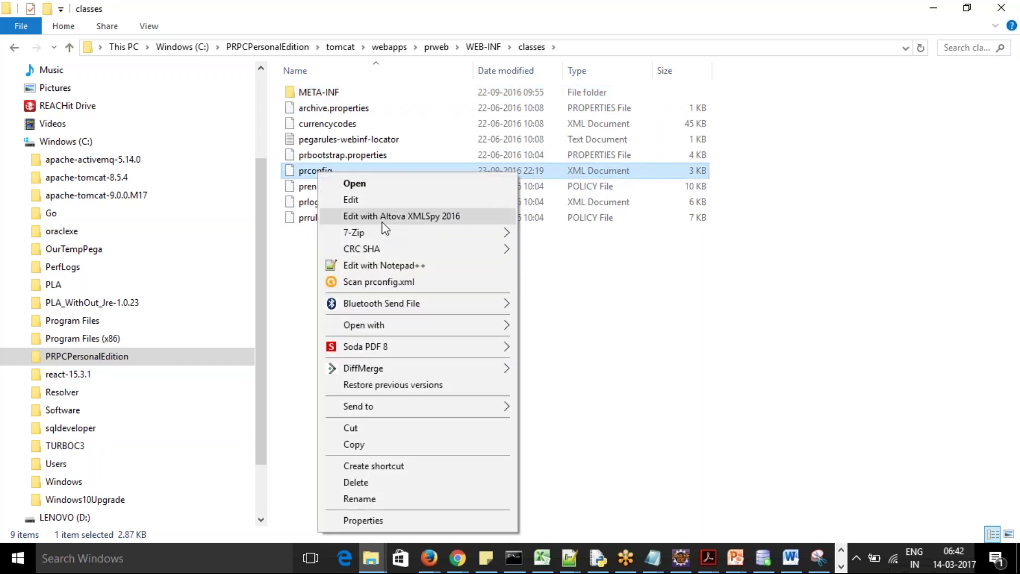
{"action": "mouse_move", "coordinate": [386, 232]}
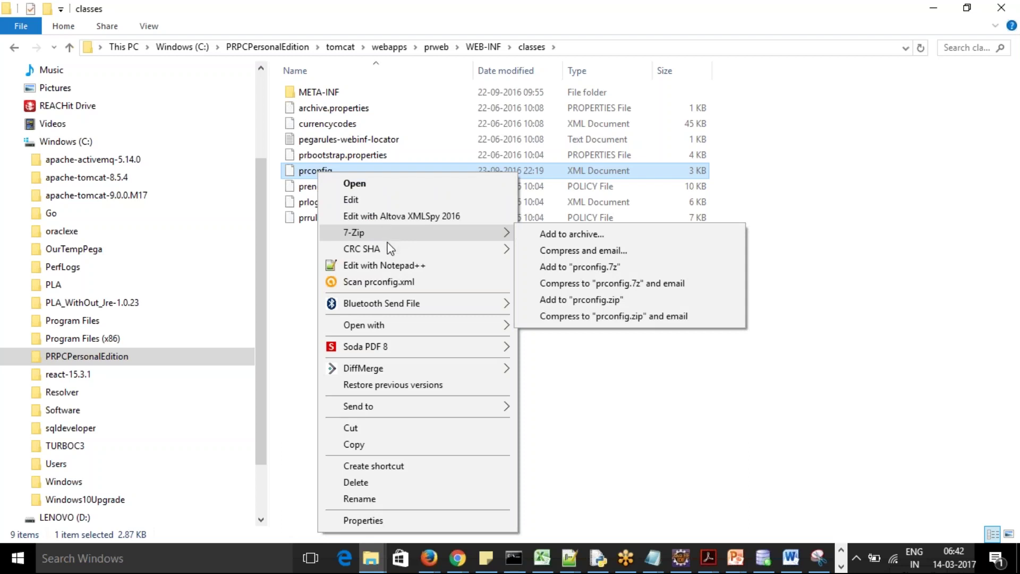
{"action": "mouse_move", "coordinate": [386, 251]}
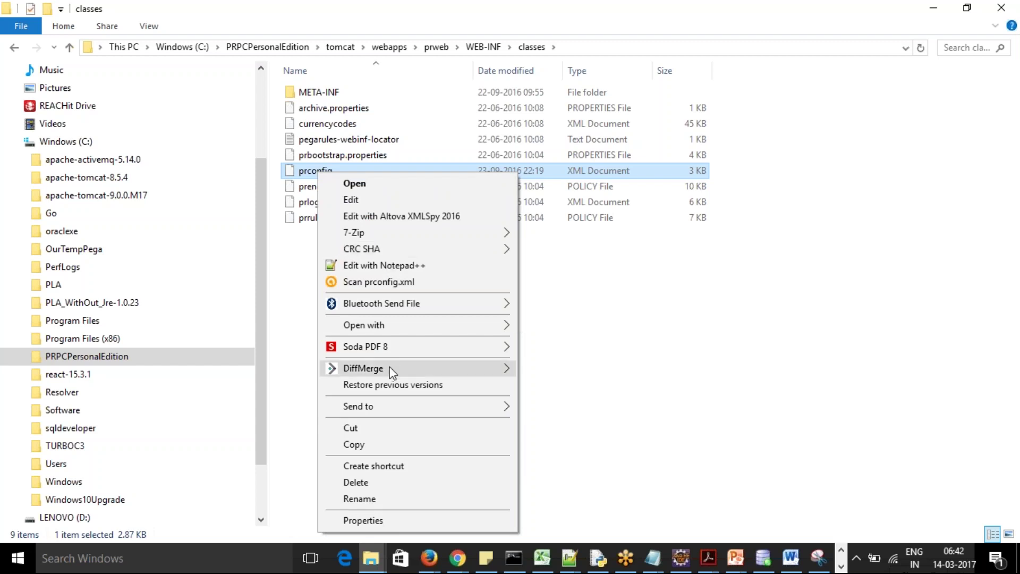
{"action": "left_click", "coordinate": [381, 328]}
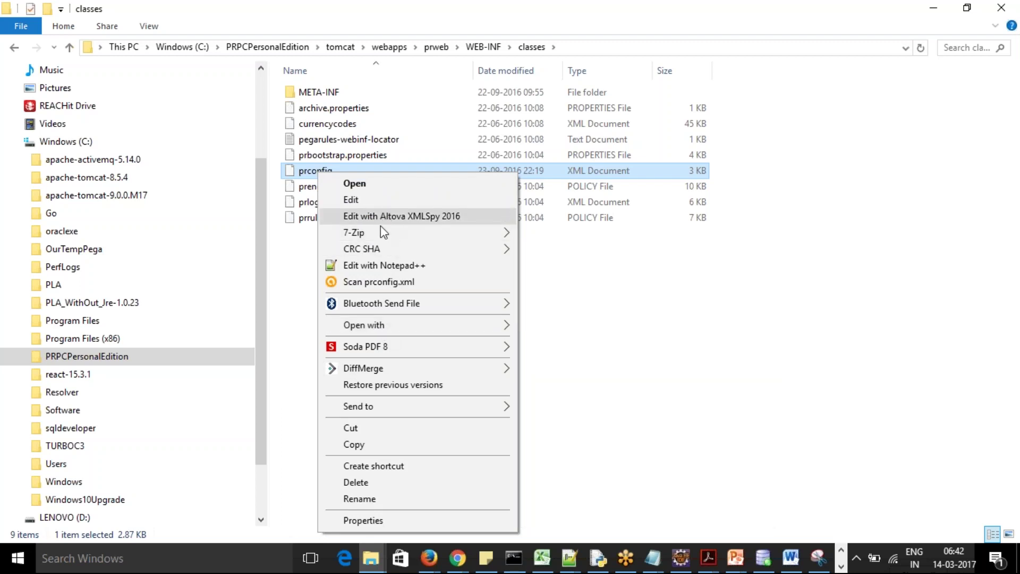
{"action": "left_click", "coordinate": [382, 265]}
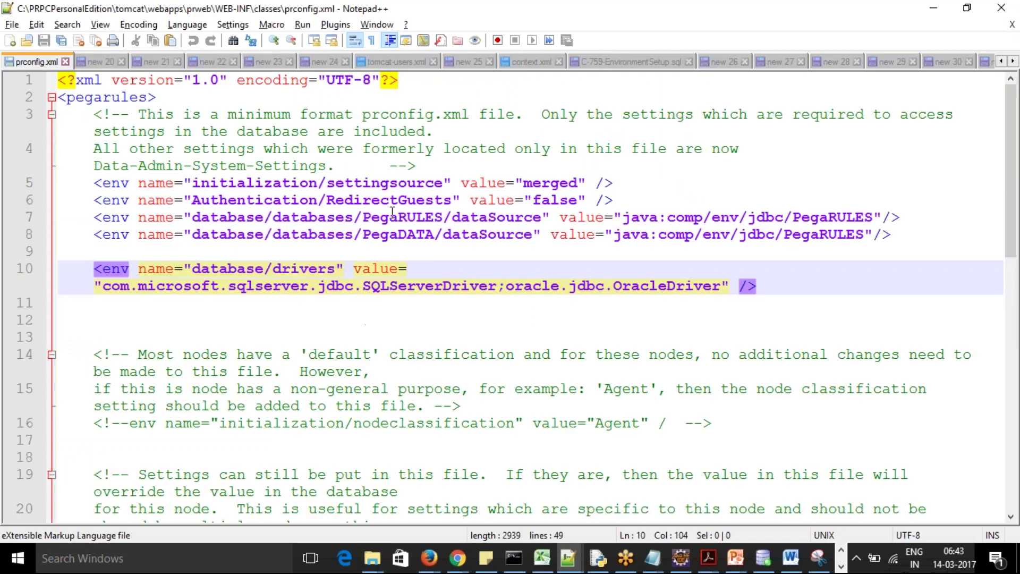
Scroll through prconfig.xml, including the database/drivers entry, then switch back to Designer Studio
{"action": "mouse_move", "coordinate": [1014, 234]}
{"action": "left_mouse_down"}
{"action": "mouse_move", "coordinate": [1015, 478]}
{"action": "mouse_move", "coordinate": [1015, 234]}
{"action": "left_mouse_up"}
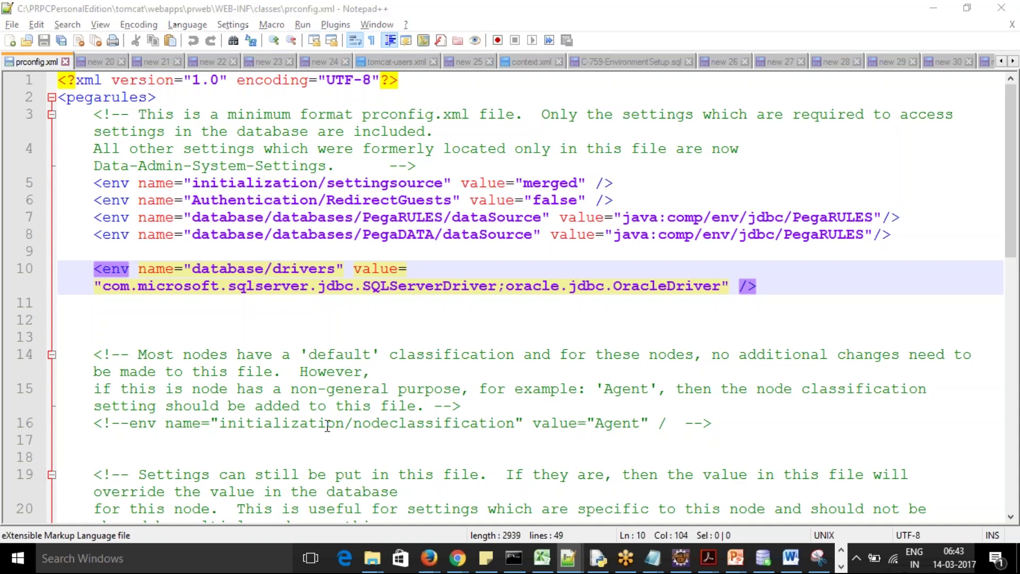
{"action": "key", "text": "alt+Tab"}
{"action": "key", "text": "alt+Tab"}
{"action": "key", "text": "alt+Tab"}
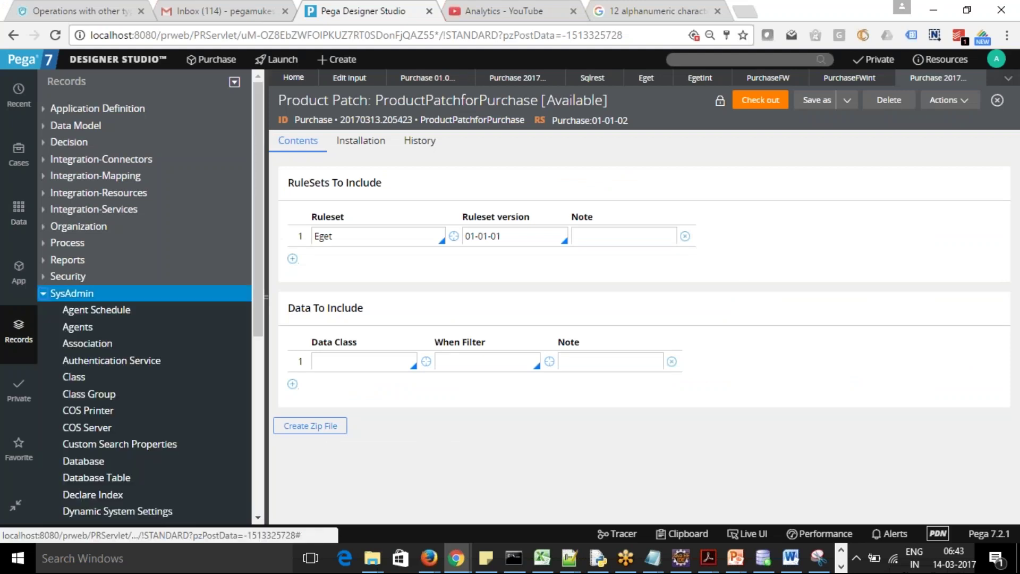
List the Dynamic System Settings instances and scroll to the bottom of the grid
{"action": "left_click", "coordinate": [117, 510]}
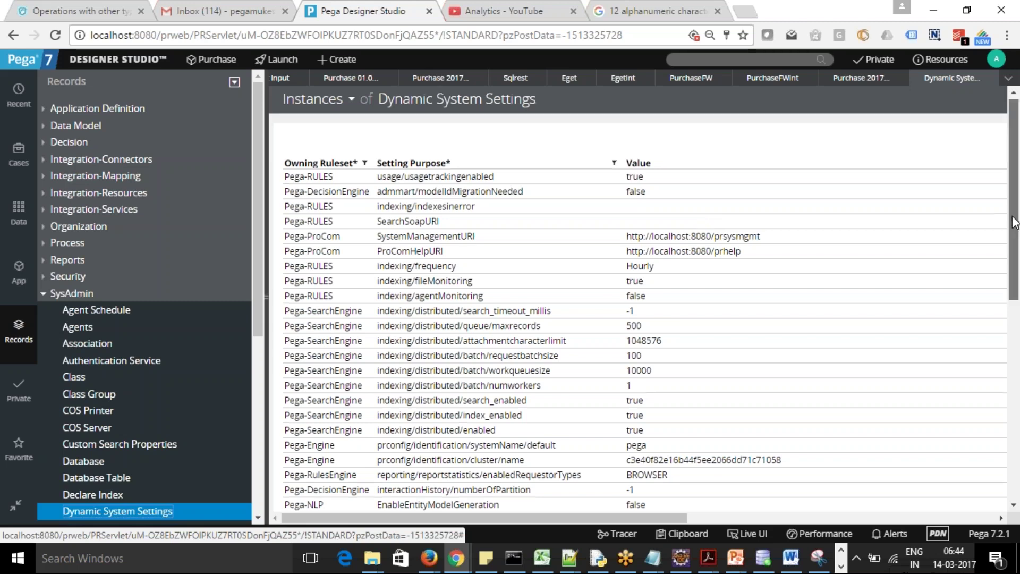
{"action": "mouse_move", "coordinate": [1018, 207]}
{"action": "left_mouse_down"}
{"action": "mouse_move", "coordinate": [1015, 381]}
{"action": "mouse_move", "coordinate": [1006, 193]}
{"action": "left_mouse_up"}
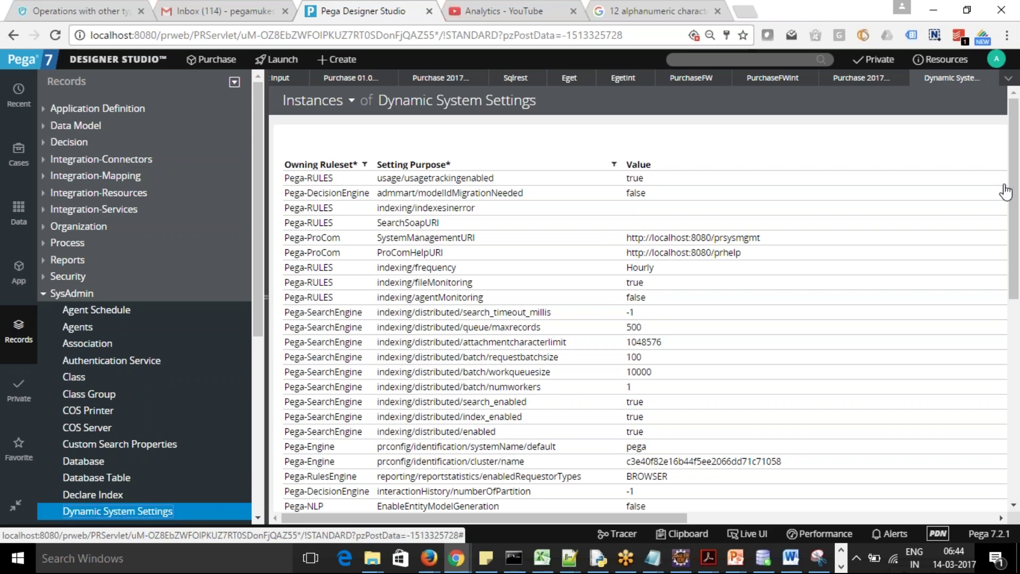
{"action": "scroll", "coordinate": [1018, 220], "scroll_direction": "down", "scroll_amount": 1}
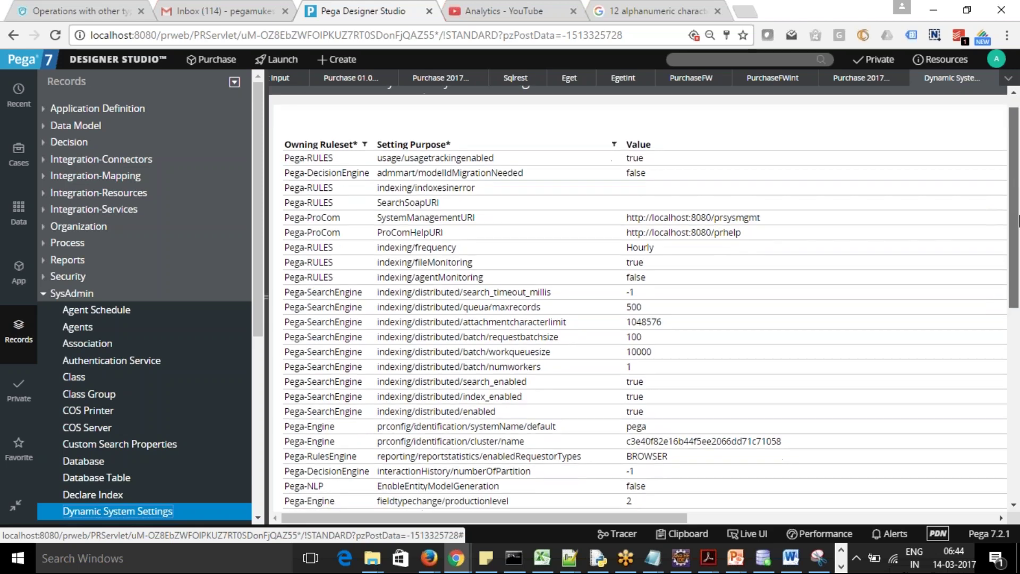
{"action": "scroll", "coordinate": [1018, 220], "scroll_direction": "down", "scroll_amount": 8}
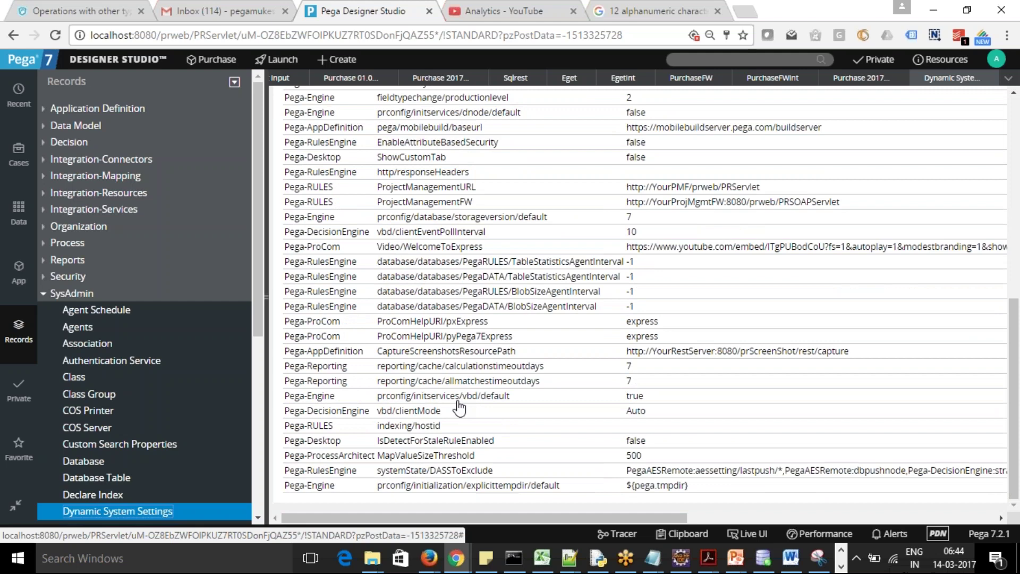
Open the reporting/cache/calculationstimeoutdays setting (Pega-Reporting, value 7) and select its ruleset and purpose
{"action": "left_click", "coordinate": [449, 366]}
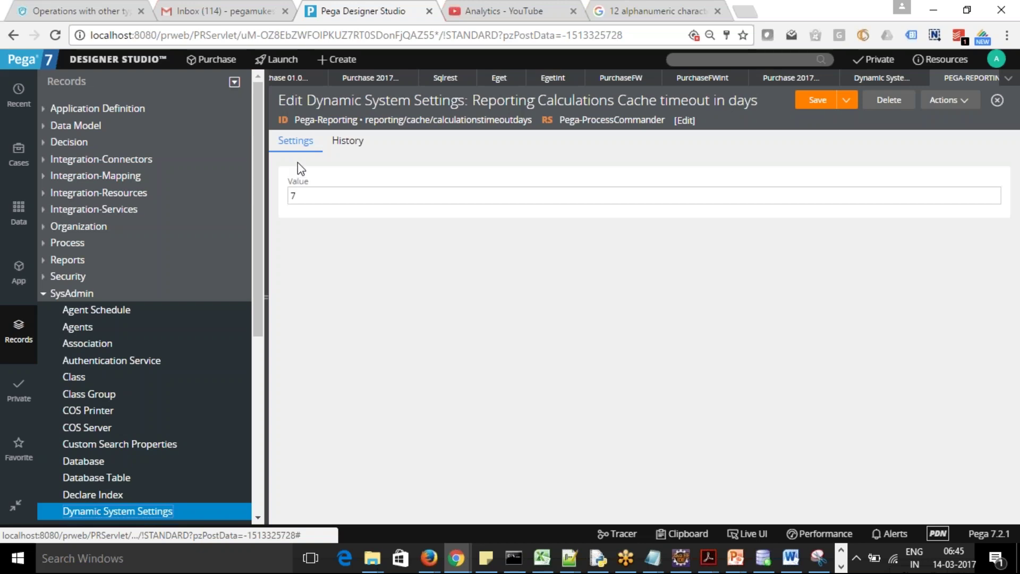
{"action": "left_click_drag", "start_coordinate": [357, 123], "coordinate": [295, 123]}
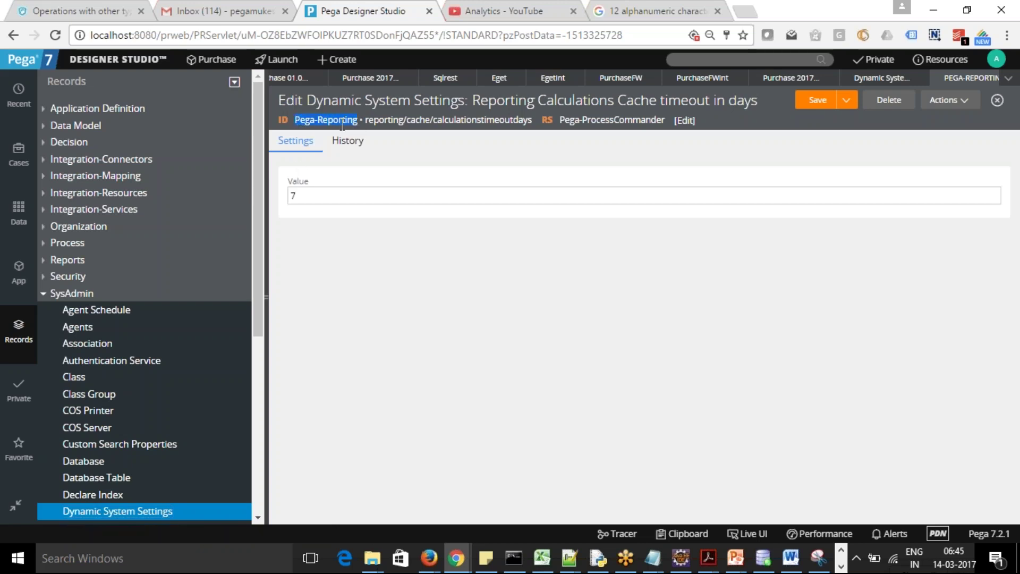
{"action": "left_click_drag", "start_coordinate": [365, 121], "coordinate": [533, 118]}
{"action": "left_click", "coordinate": [371, 557]}
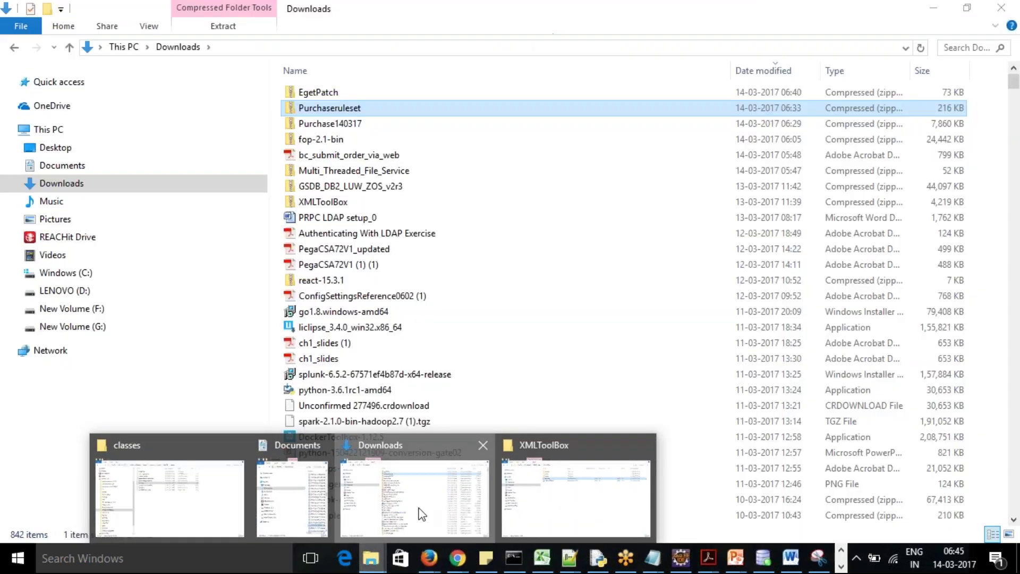
Open ConfigSettingsReference0602 (1).pdf from the Downloads folder
{"action": "left_click", "coordinate": [422, 514]}
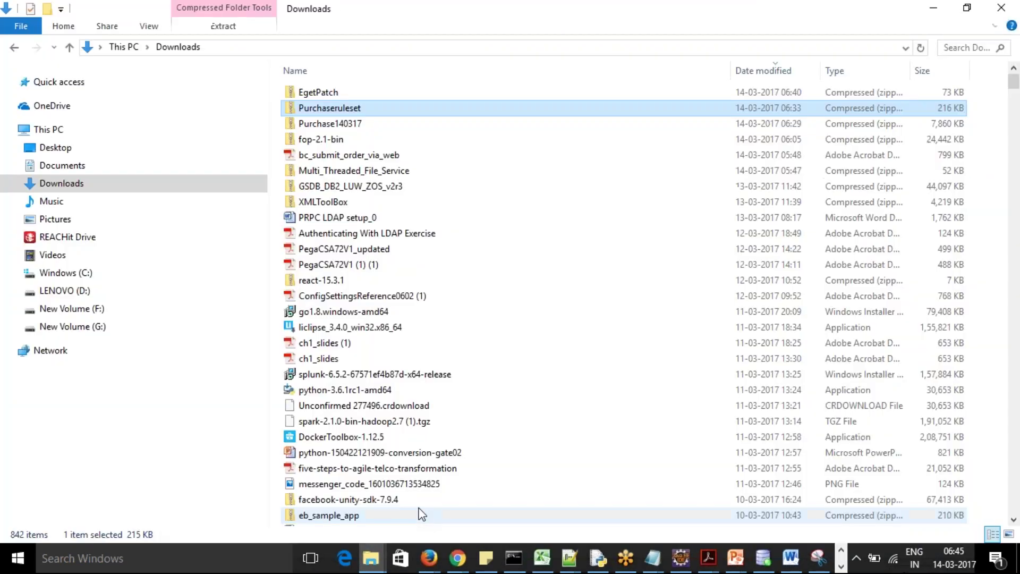
{"action": "left_click", "coordinate": [360, 298]}
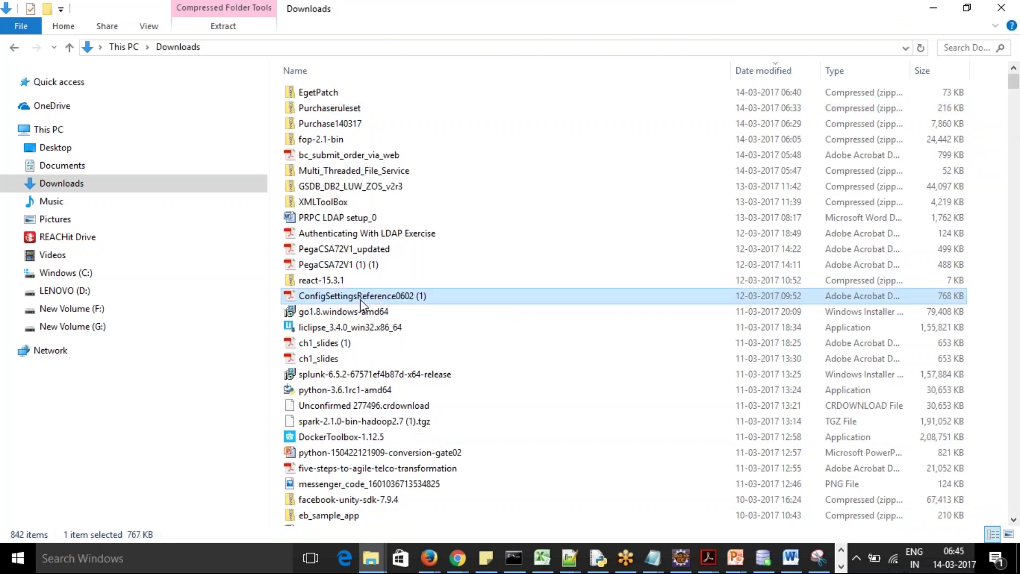
{"action": "double_click", "coordinate": [360, 301]}
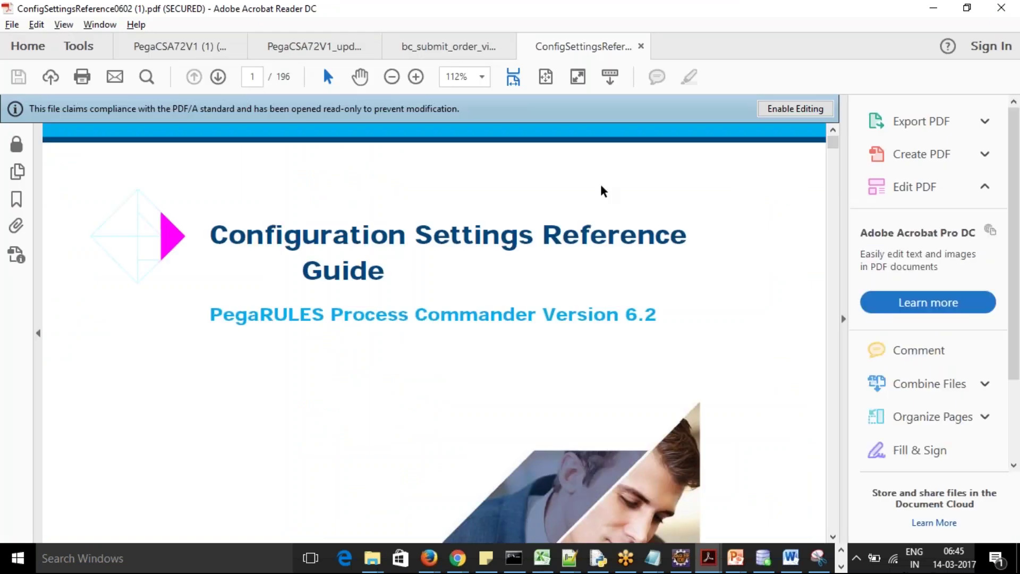
Page through the PRPC 6.2 Configuration Settings Reference Guide to page 20, then minimize Acrobat
{"action": "left_click_drag", "start_coordinate": [835, 141], "coordinate": [840, 154]}
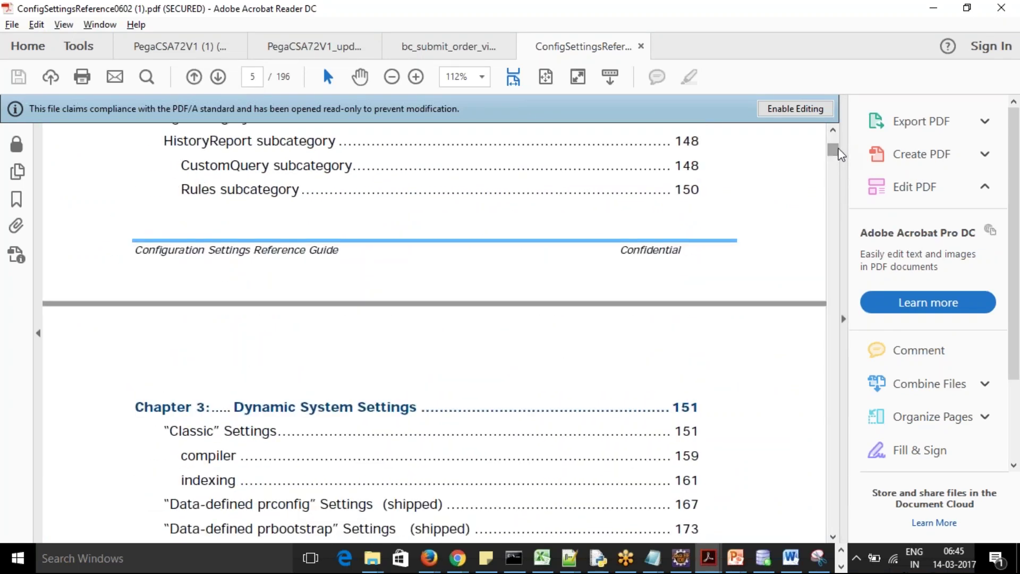
{"action": "left_click_drag", "start_coordinate": [836, 154], "coordinate": [845, 190]}
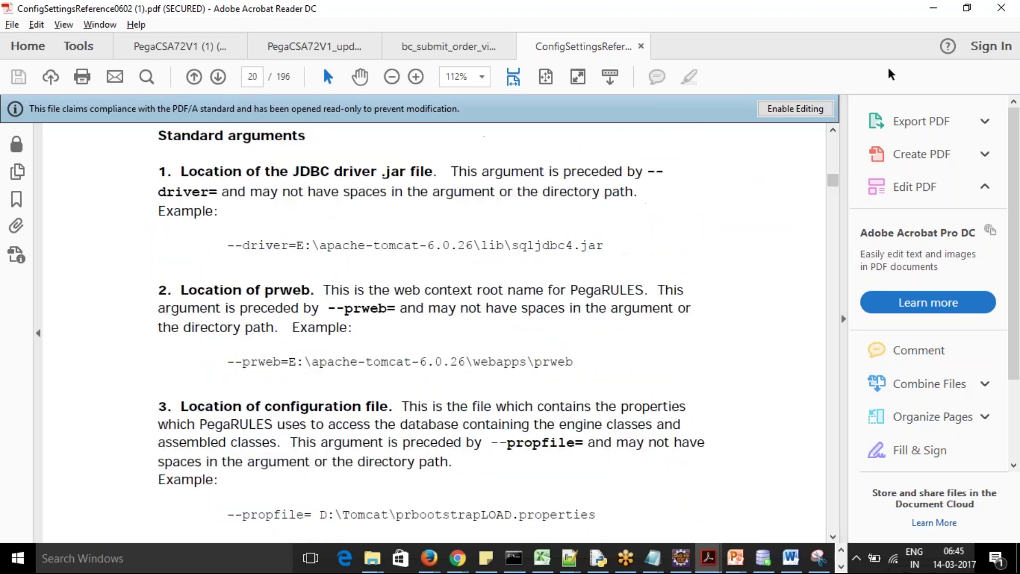
{"action": "left_click", "coordinate": [933, 8]}
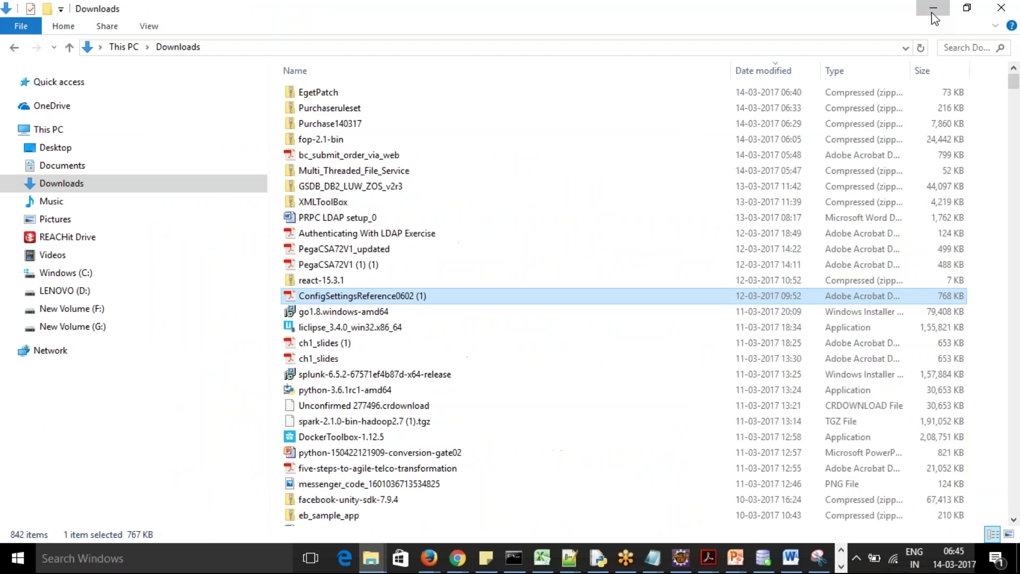
Minimize the Downloads Explorer window to get back to Designer Studio
{"action": "left_click", "coordinate": [932, 12]}
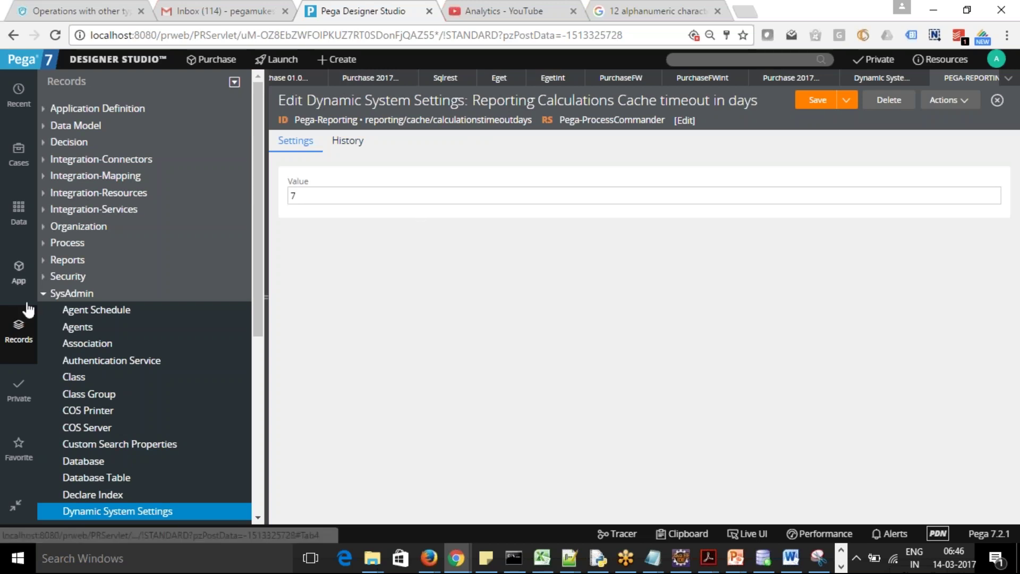
Collapse and re-expand SysAdmin in the Records explorer, then list the System Settings instances
{"action": "left_click", "coordinate": [44, 295]}
{"action": "left_click", "coordinate": [44, 295]}
{"action": "left_click_drag", "start_coordinate": [256, 294], "coordinate": [268, 494]}
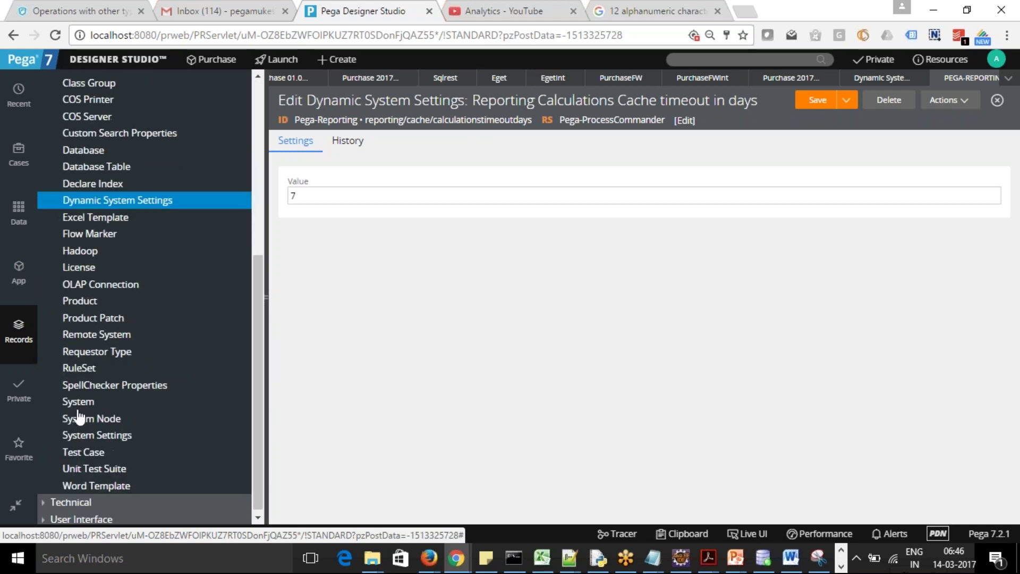
{"action": "left_click", "coordinate": [91, 435]}
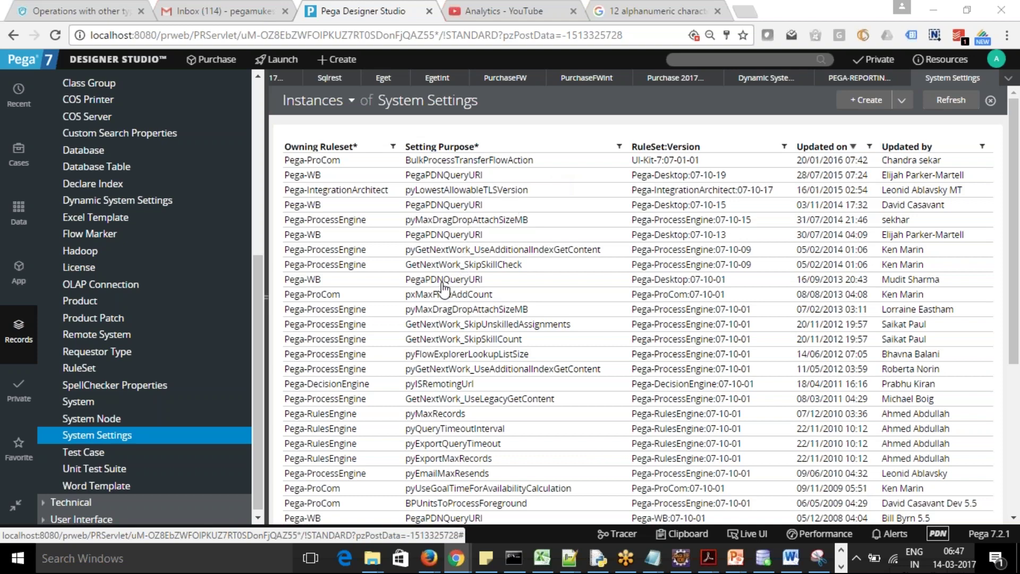
Open the Pega-WB PegaPDNQueryURI system setting for Pega-Desktop:07-10-13
{"action": "left_click", "coordinate": [439, 236]}
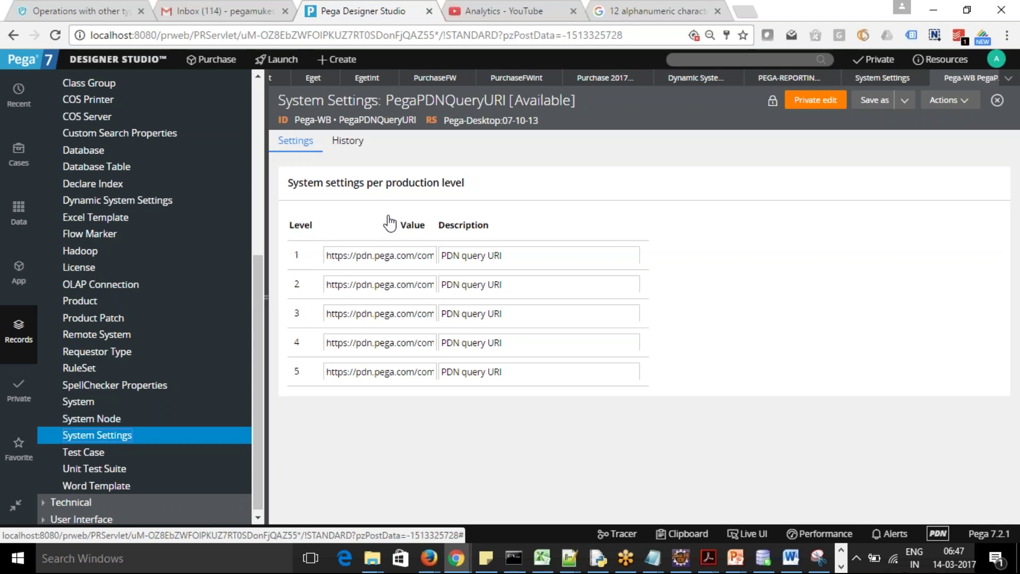
Check the level 4 and 5 query URIs, then search for getRuleSystemSetting
{"action": "left_click", "coordinate": [380, 371]}
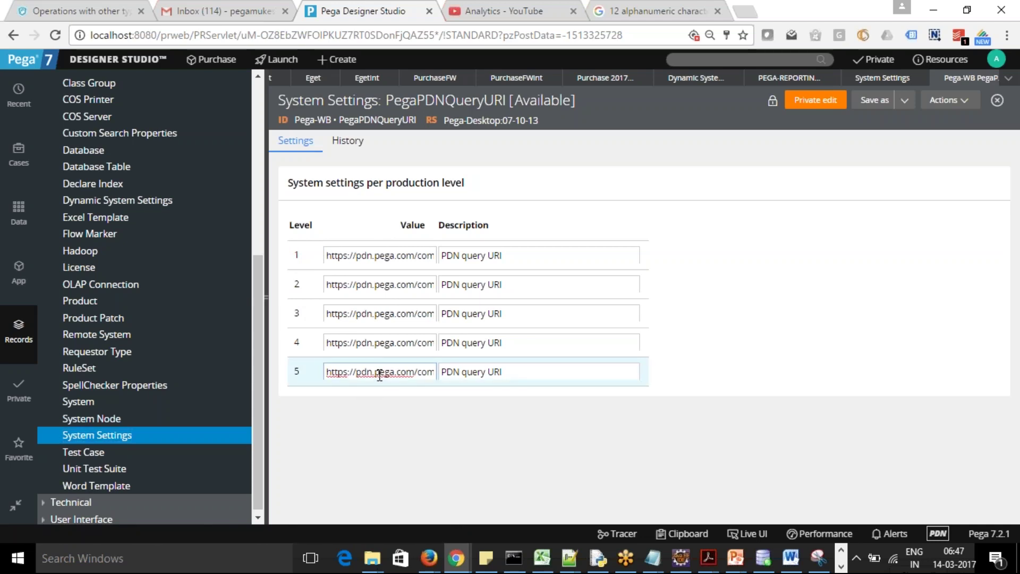
{"action": "left_click", "coordinate": [373, 342]}
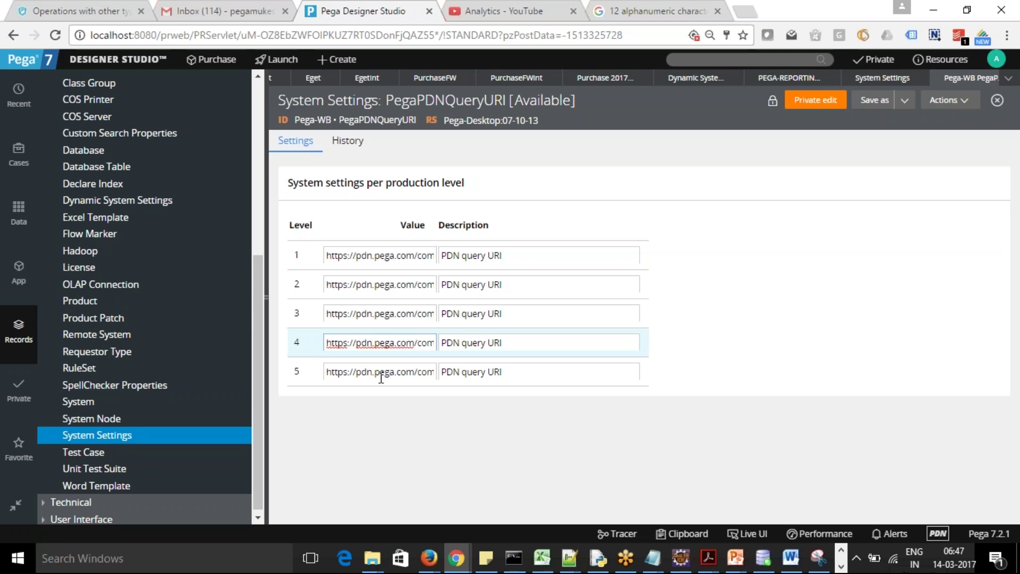
{"action": "left_click", "coordinate": [699, 61]}
{"action": "type", "text": "get"}
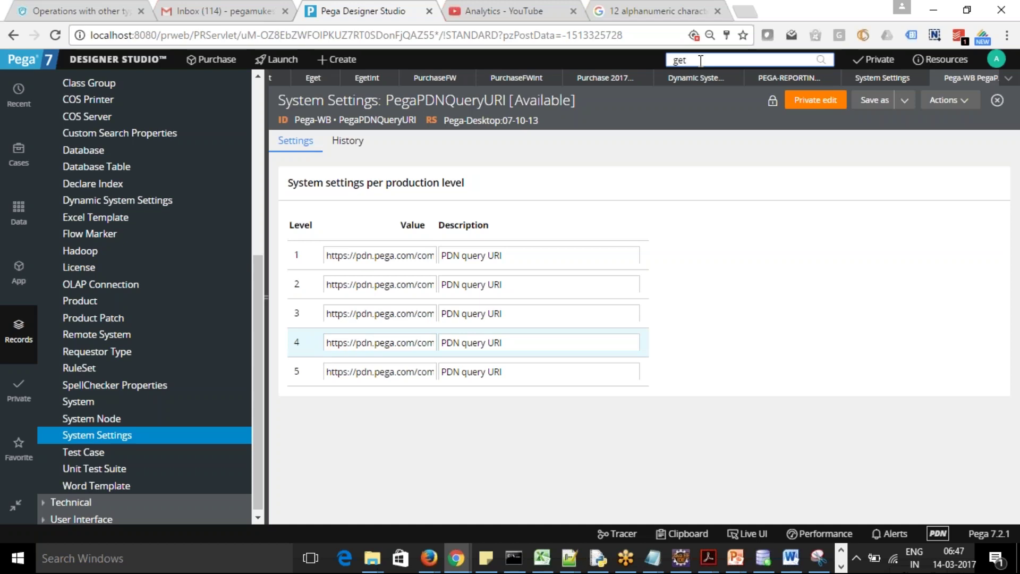
{"action": "type", "text": "RuleSystemSetting"}
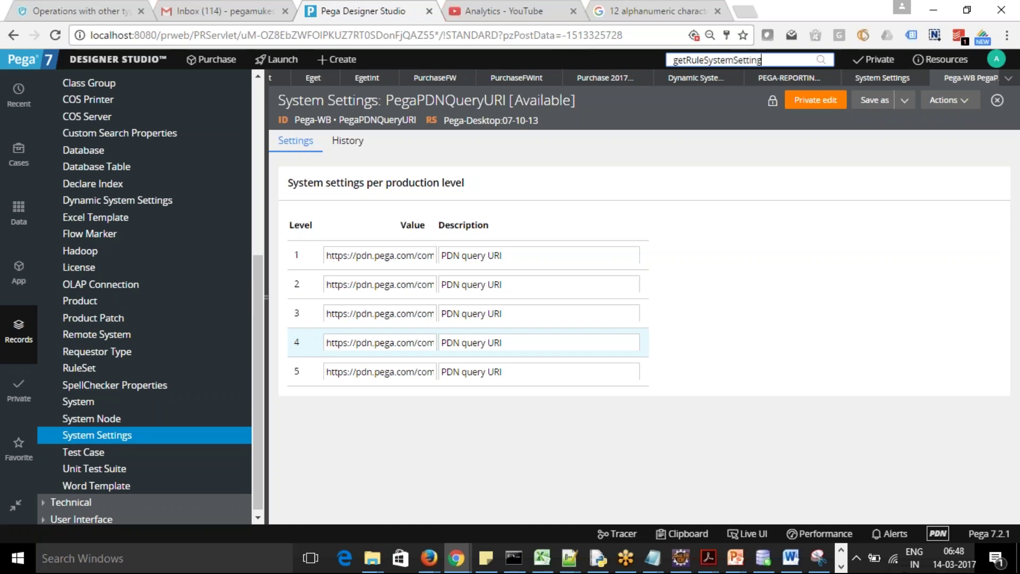
{"action": "left_click_drag", "start_coordinate": [332, 119], "coordinate": [417, 122]}
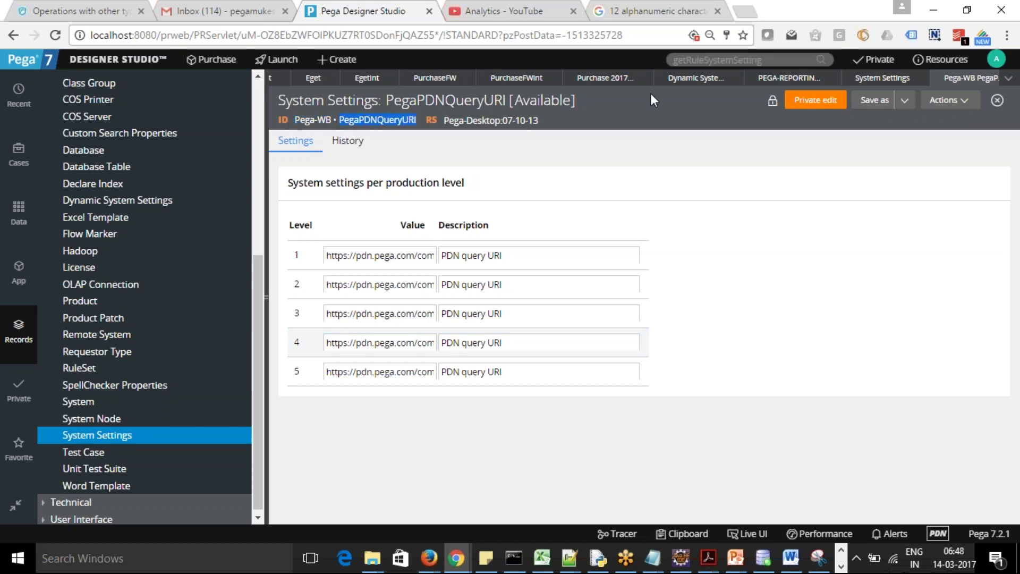
{"action": "left_click", "coordinate": [776, 61]}
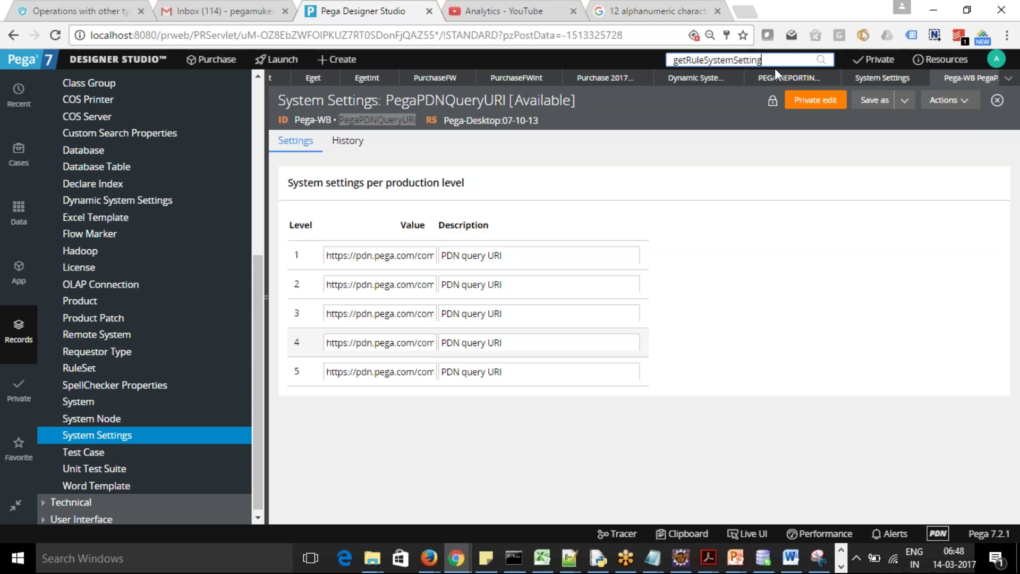
{"action": "key", "text": "Return"}
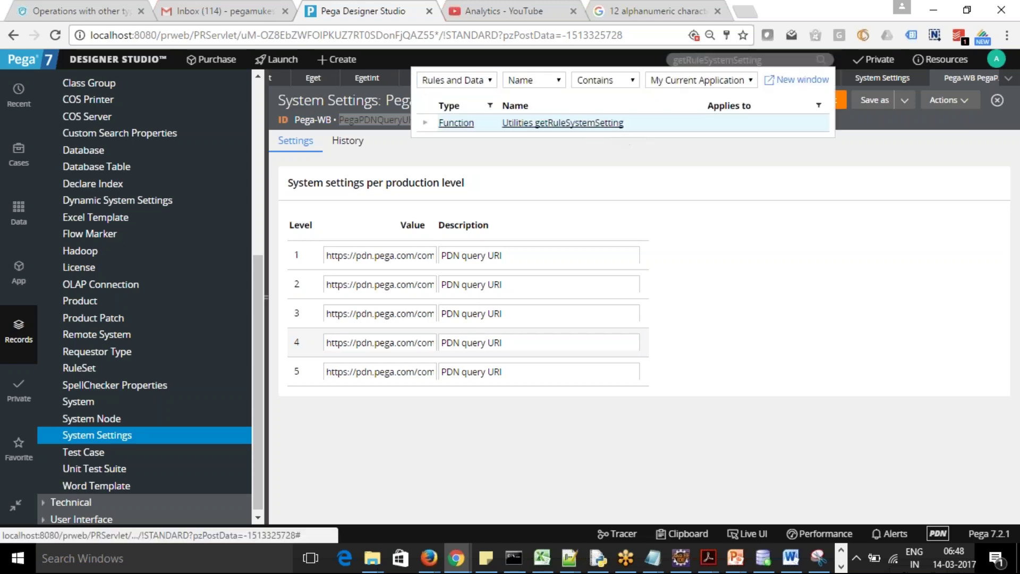
Open Utilities getRuleSystemSetting (String inputs owningRuleSet, setting) and return to the PegaPDNQueryURI tab
{"action": "left_click", "coordinate": [563, 122]}
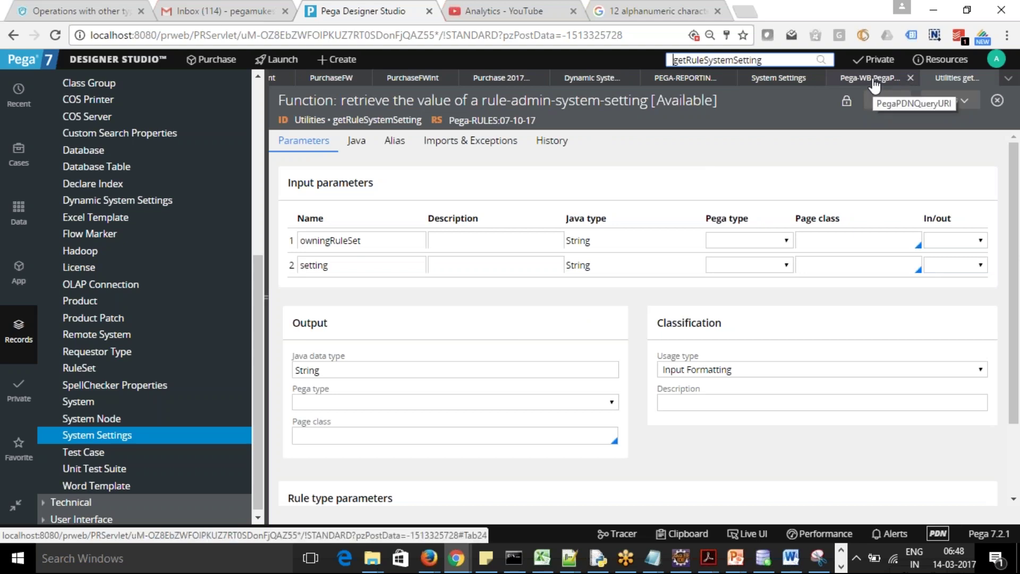
{"action": "left_click", "coordinate": [873, 81]}
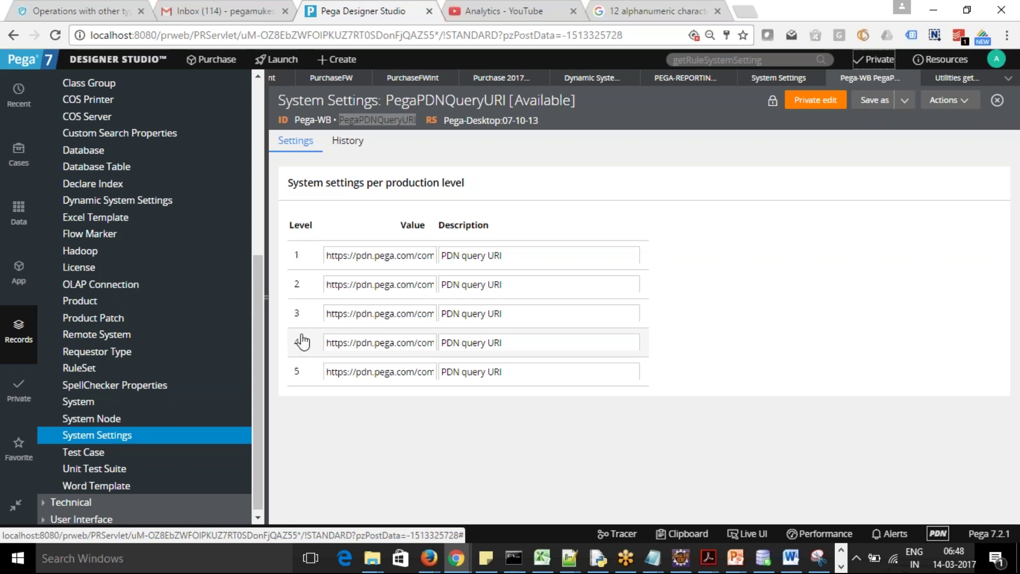
Scroll the Records explorer up and collapse the SysAdmin node
{"action": "left_click_drag", "start_coordinate": [259, 327], "coordinate": [256, 208]}
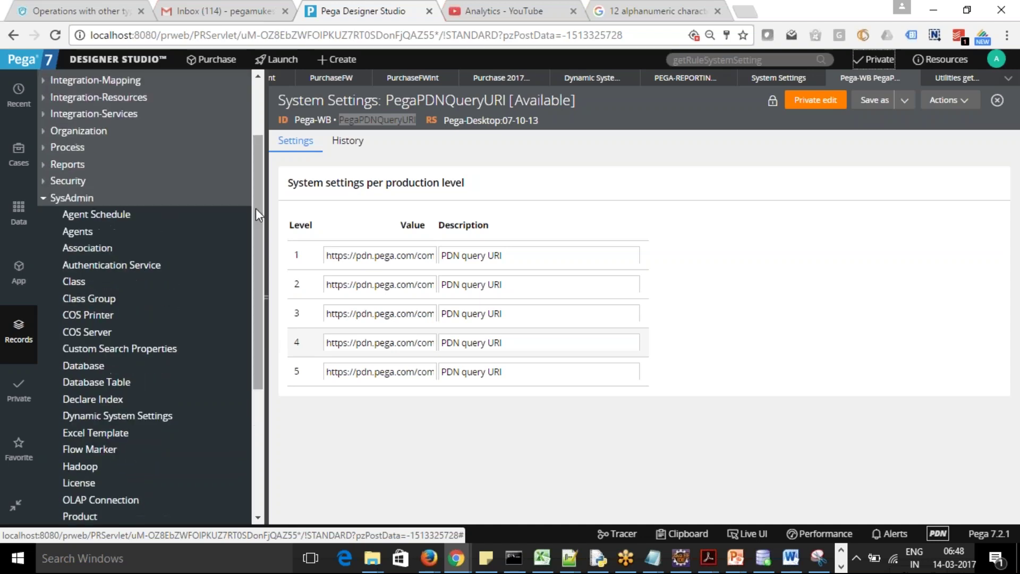
{"action": "left_click", "coordinate": [43, 202]}
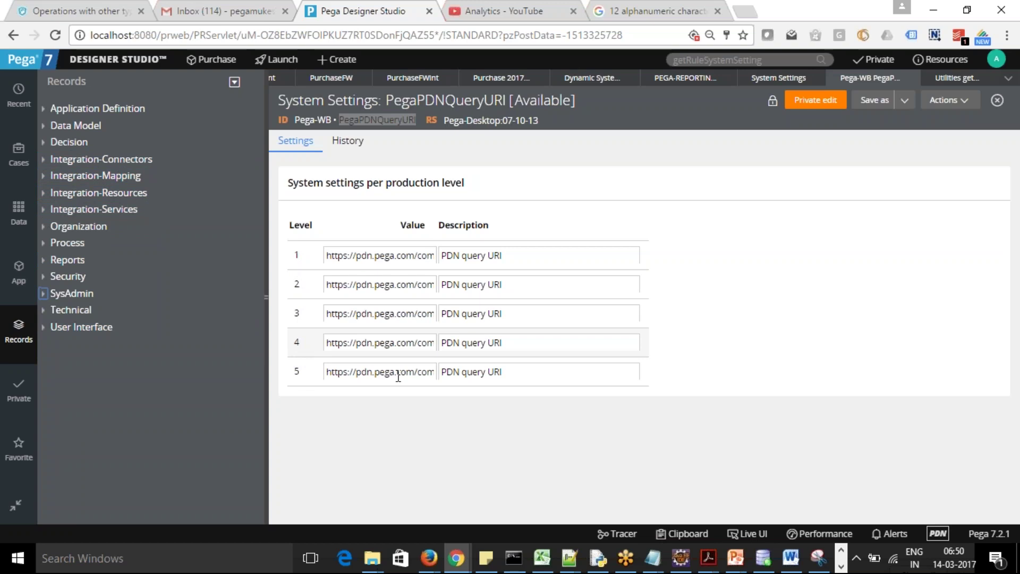
Insert Poc, dev, sys, UAT and prod after 'pdn' in the level 1–5 PDN query URIs
{"action": "left_click", "coordinate": [375, 262]}
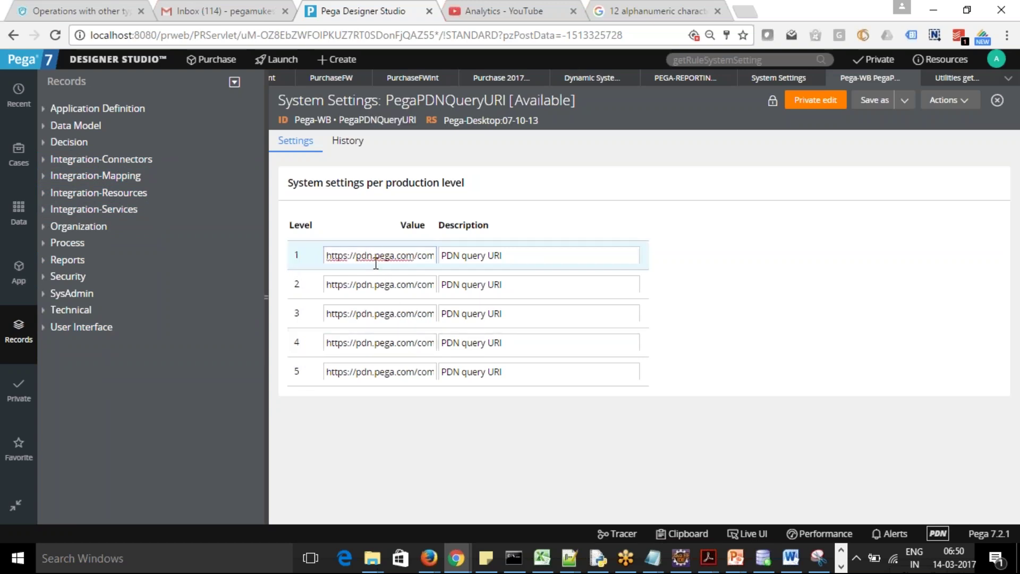
{"action": "type", "text": "Poc"}
{"action": "left_click", "coordinate": [374, 286]}
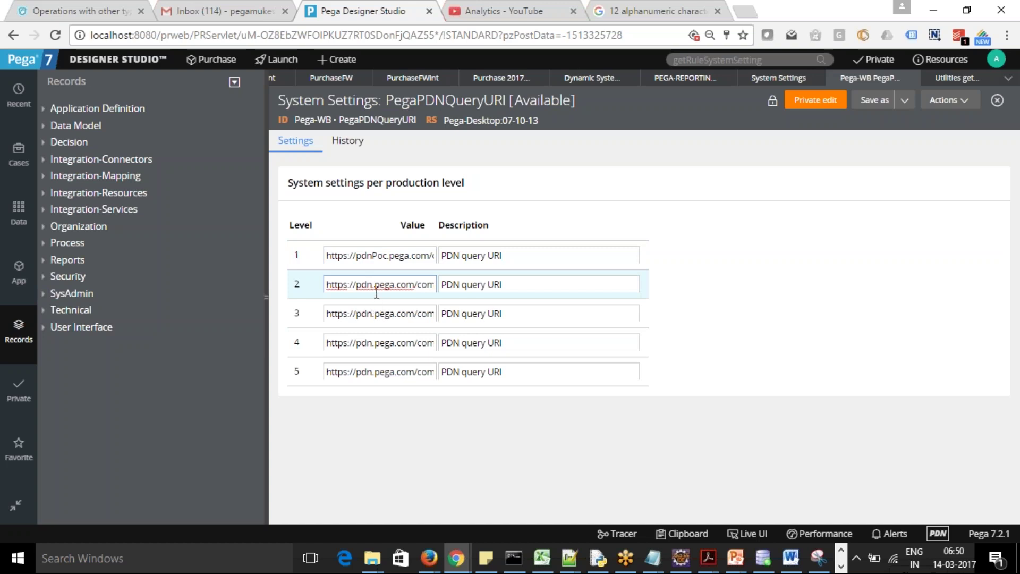
{"action": "type", "text": "dev"}
{"action": "left_click", "coordinate": [373, 312]}
{"action": "type", "text": "sys"}
{"action": "left_click", "coordinate": [373, 345]}
{"action": "type", "text": "UAT"}
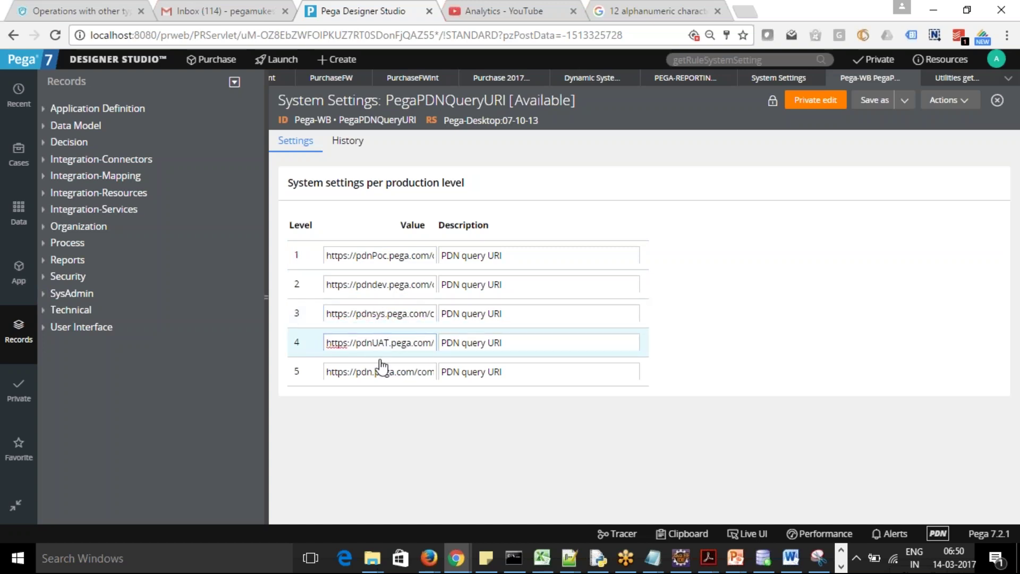
{"action": "left_click", "coordinate": [374, 371]}
{"action": "type", "text": "prod"}
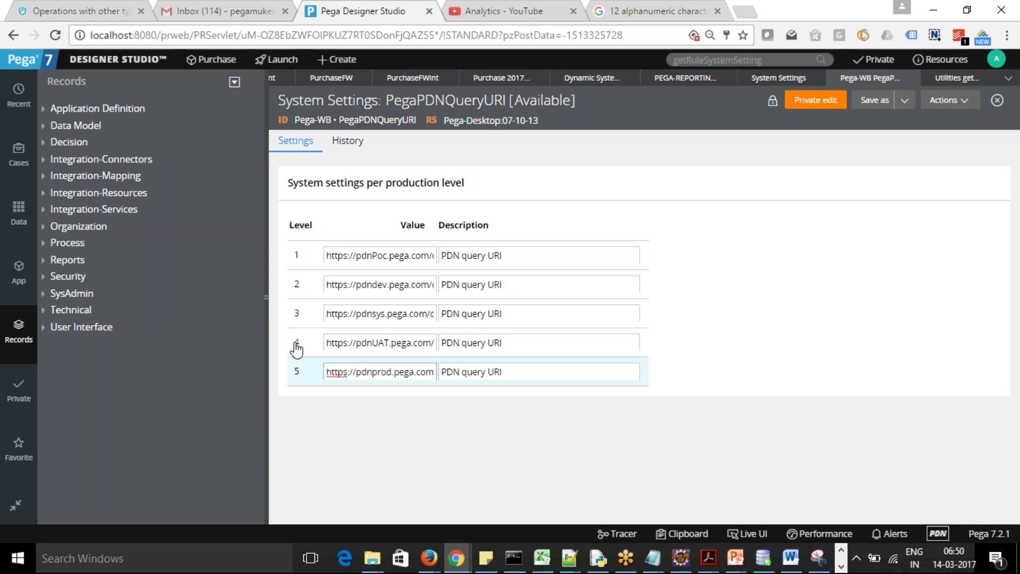
{"action": "left_click", "coordinate": [407, 343]}
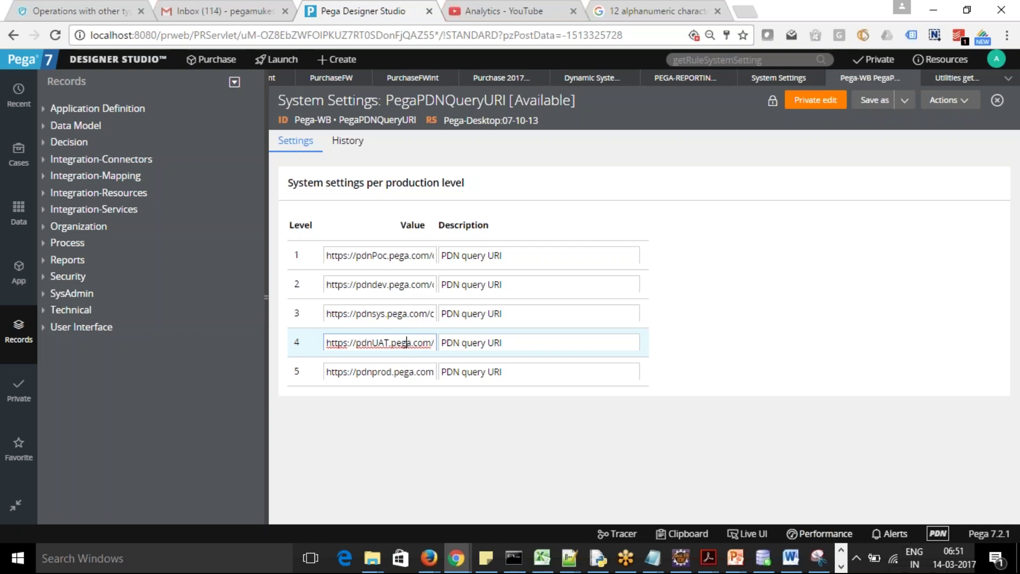
Maximize the Performance window and add a reading giving a 4-interaction, 885-rule DELTA row
{"action": "left_click", "coordinate": [822, 534]}
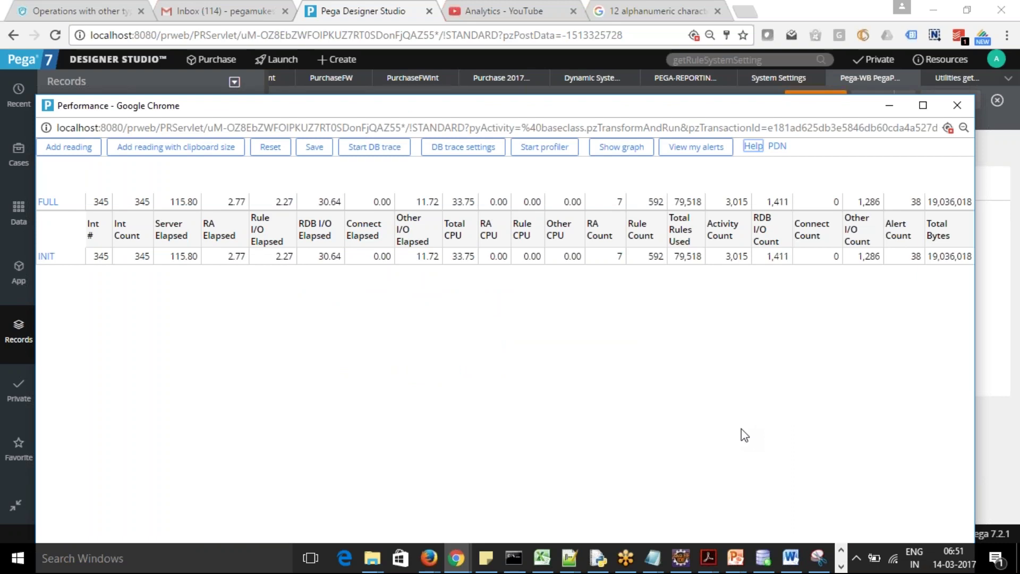
{"action": "mouse_move", "coordinate": [951, 256]}
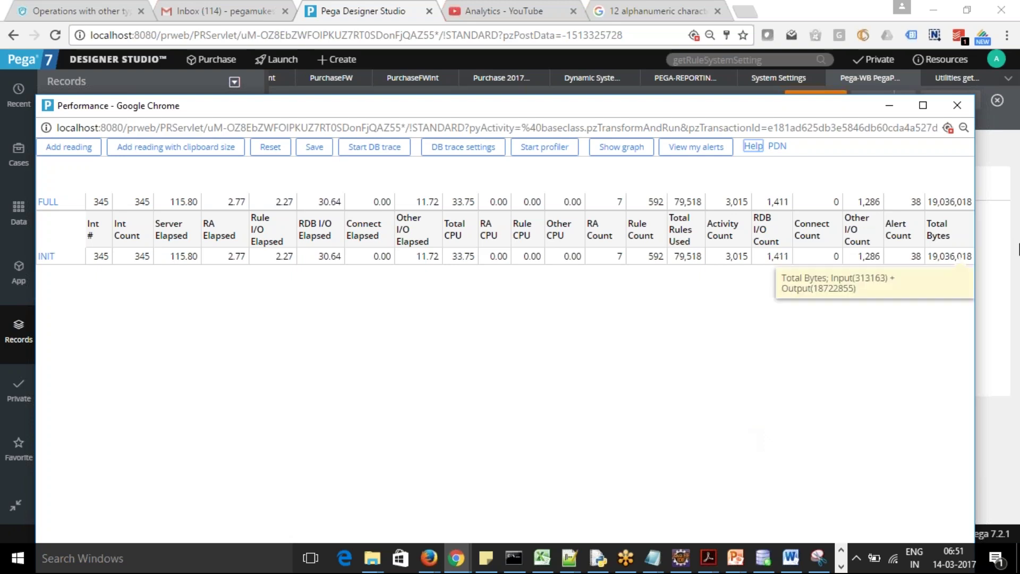
{"action": "left_click", "coordinate": [923, 105]}
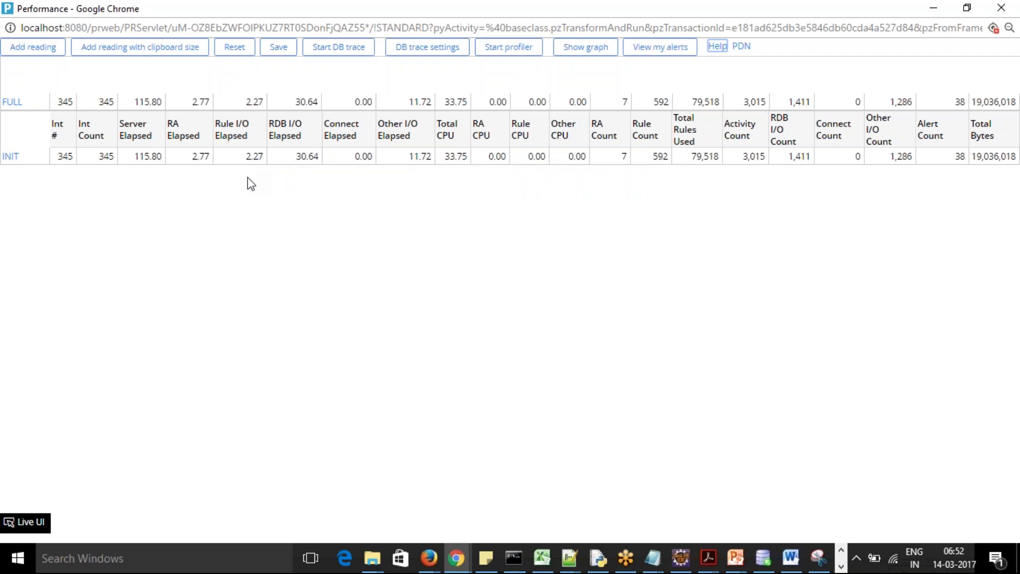
{"action": "left_click", "coordinate": [26, 52]}
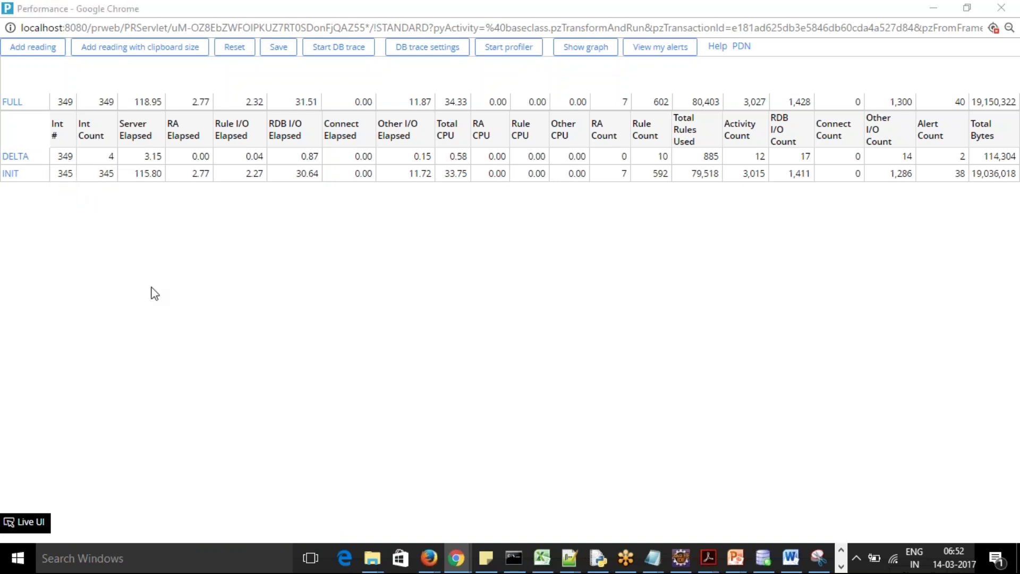
{"action": "key", "text": "alt+Tab"}
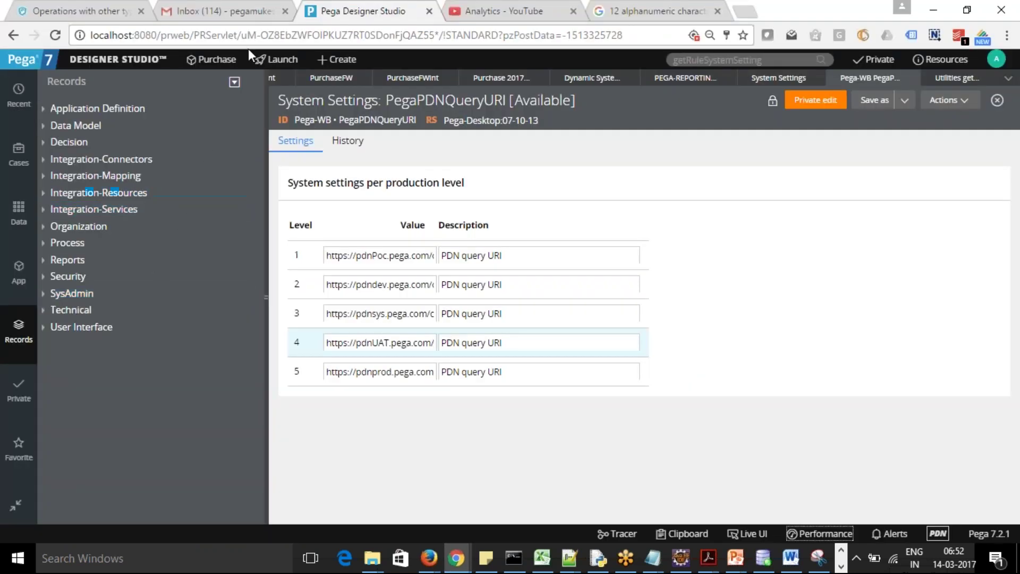
Launch the Case Manager portal from the Launch menu
{"action": "left_click", "coordinate": [269, 59]}
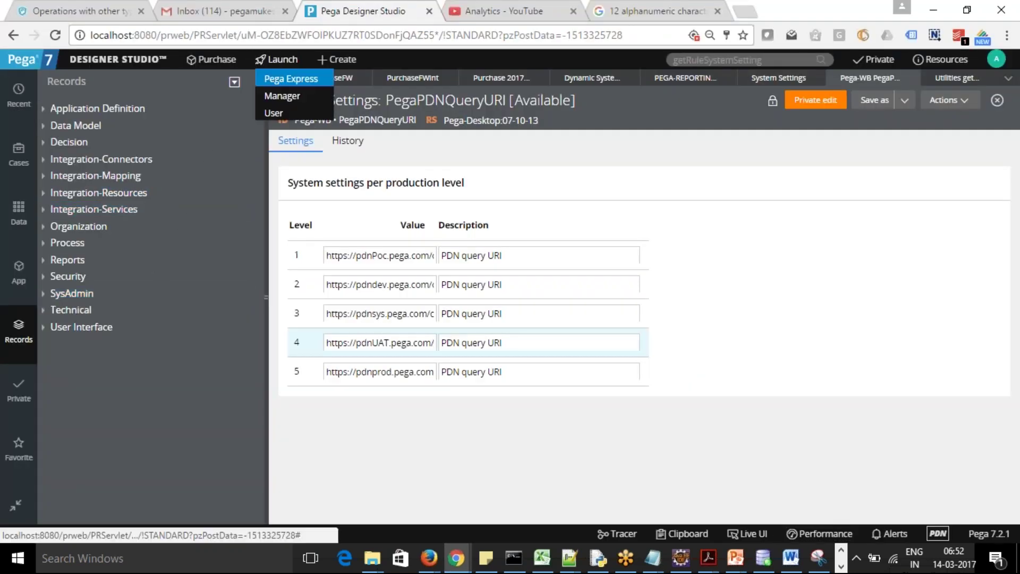
{"action": "left_click", "coordinate": [292, 101]}
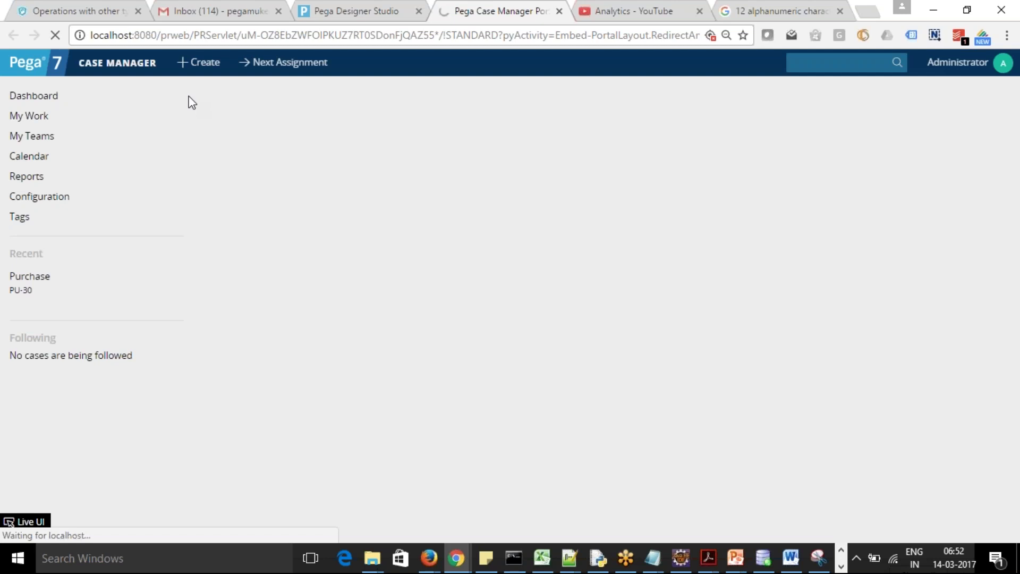
Create Purchase case PU-31 with Credit Card chosen in Payment Options
{"action": "left_click", "coordinate": [198, 62]}
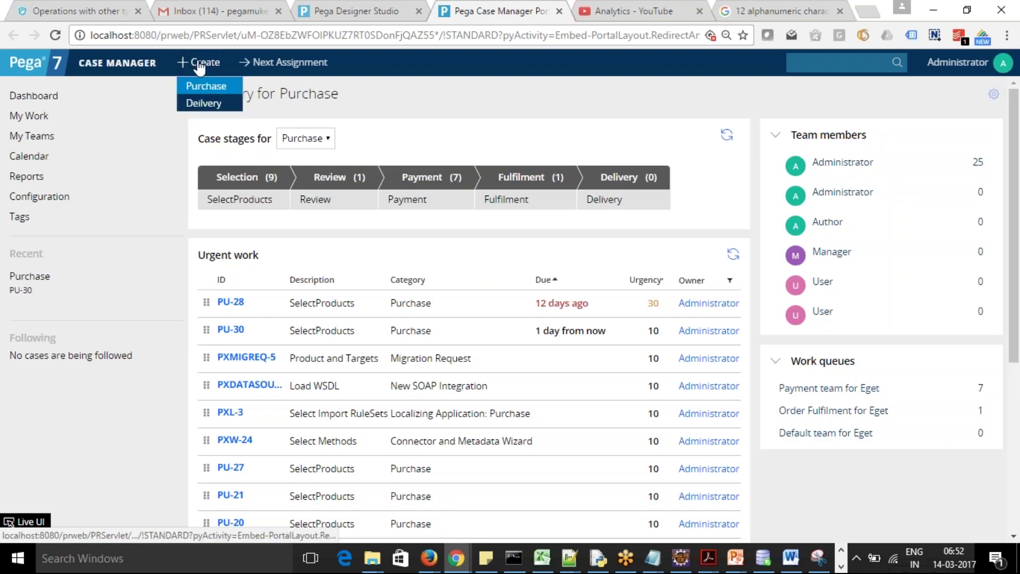
{"action": "left_click", "coordinate": [203, 87]}
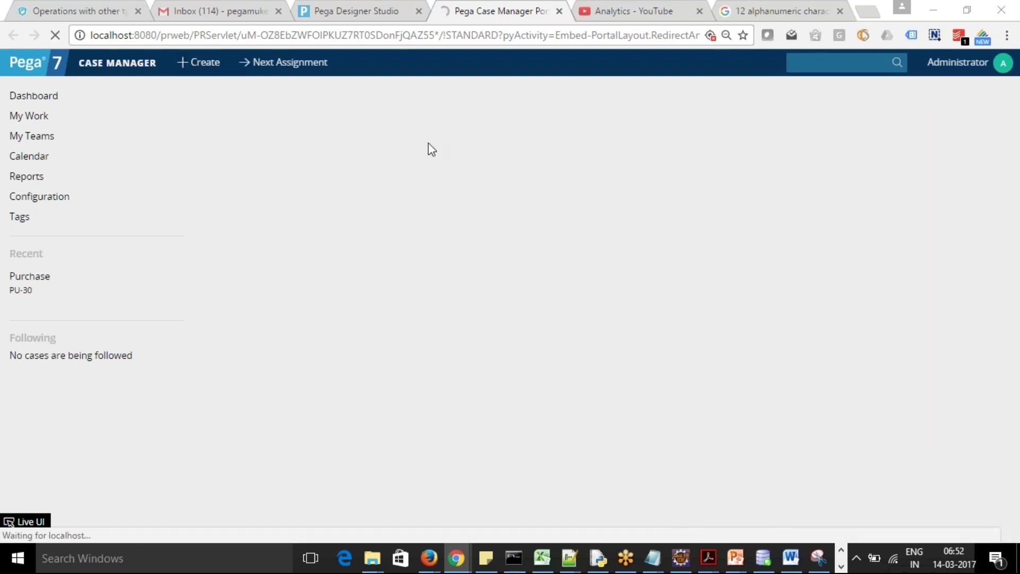
{"action": "key", "text": "alt+Tab"}
{"action": "key", "text": "alt+Tab"}
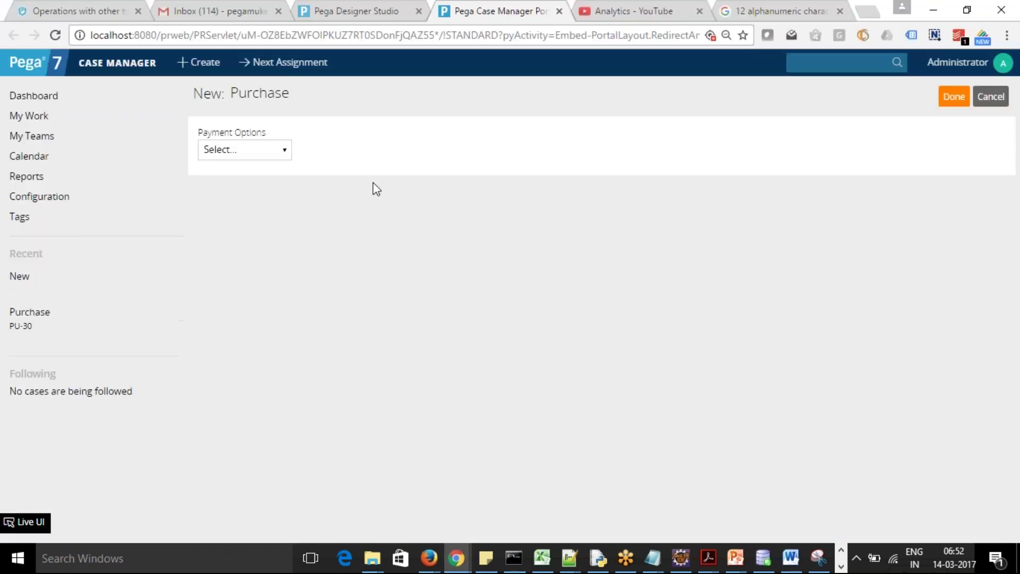
{"action": "left_click", "coordinate": [284, 149]}
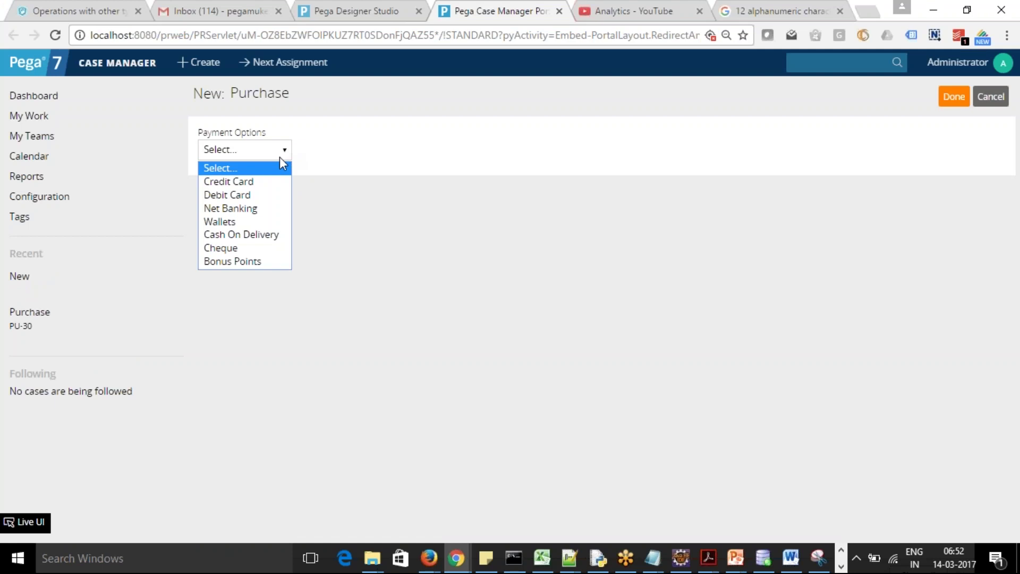
{"action": "left_click", "coordinate": [256, 183]}
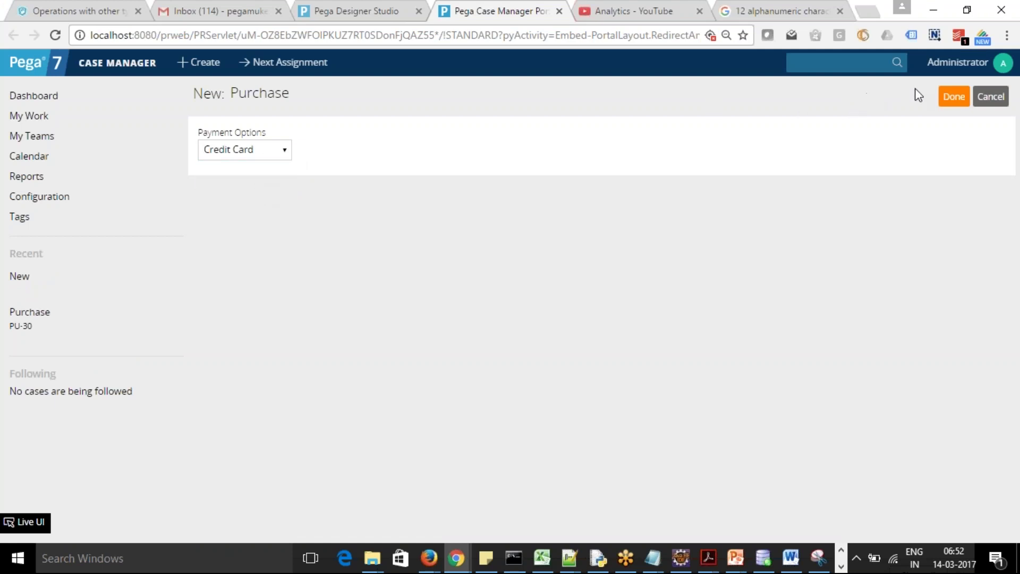
{"action": "left_click", "coordinate": [956, 98]}
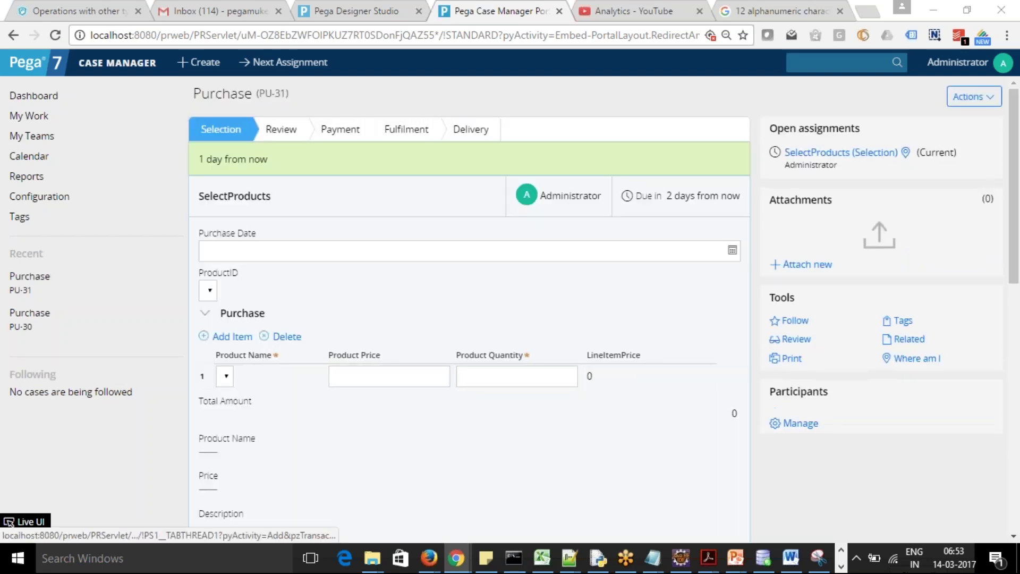
{"action": "key", "text": "alt+Tab"}
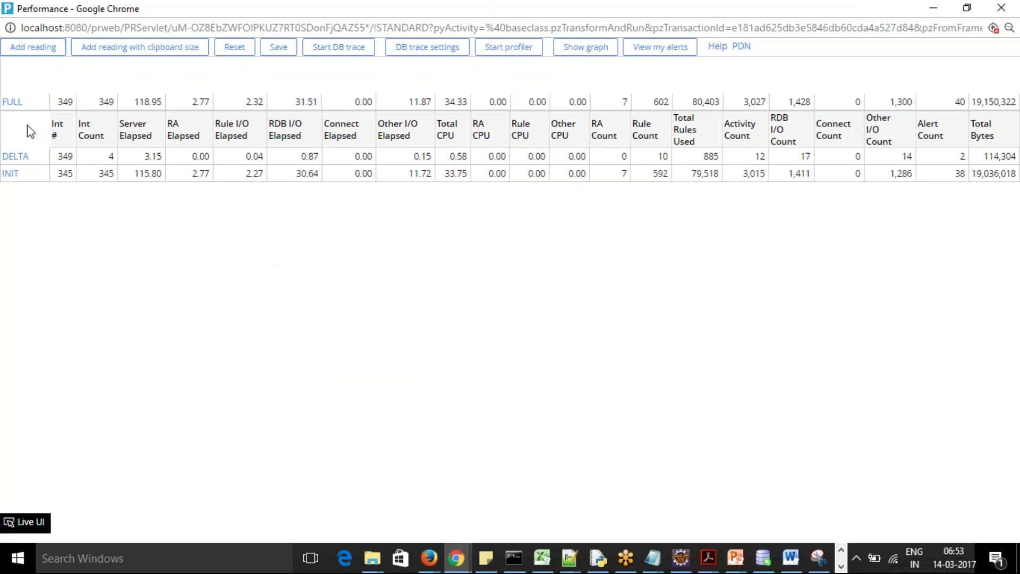
Add a reading and open the newest DELTA details: 27 interactions, 8,800 rules used
{"action": "left_click", "coordinate": [41, 60]}
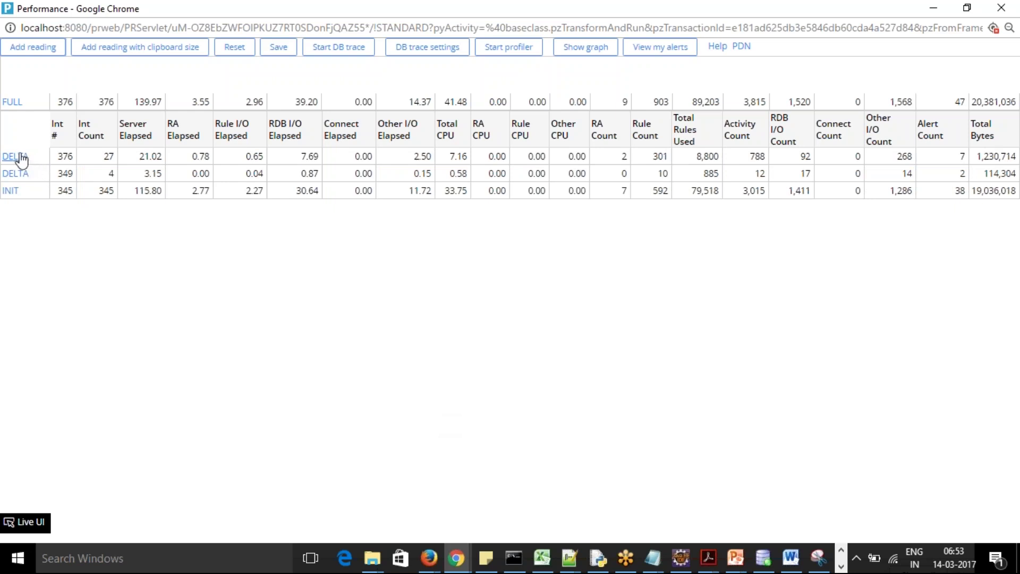
{"action": "left_click", "coordinate": [16, 157]}
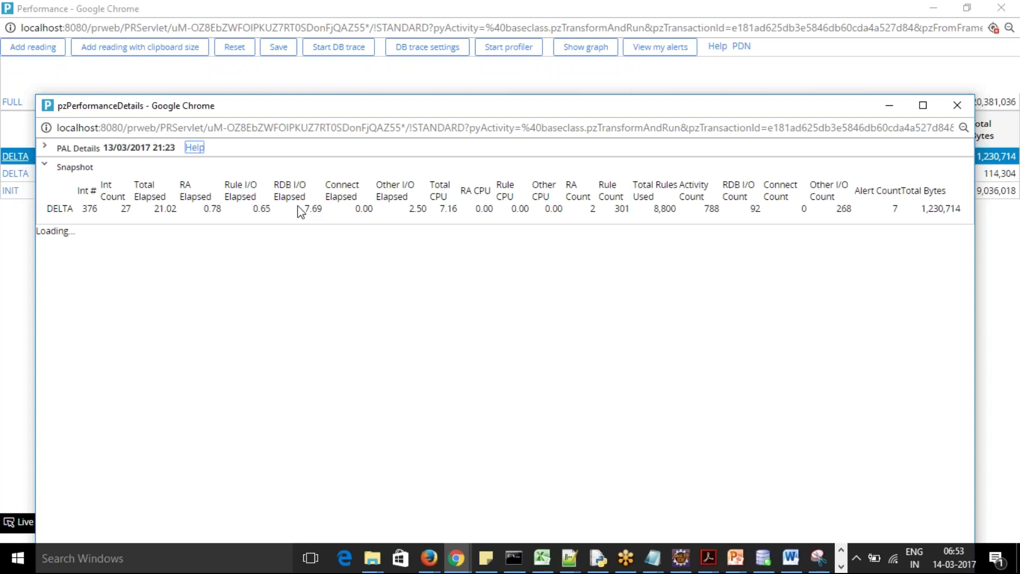
Maximize the details window and collapse the left sections, Elapsed Time Detail through Client Statistics
{"action": "left_click", "coordinate": [923, 105]}
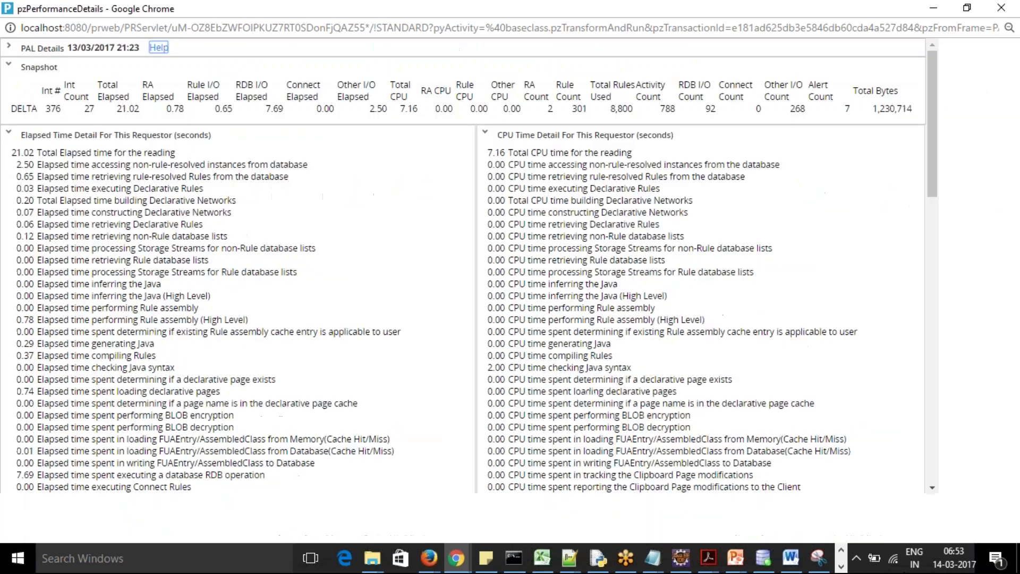
{"action": "left_click", "coordinate": [8, 135]}
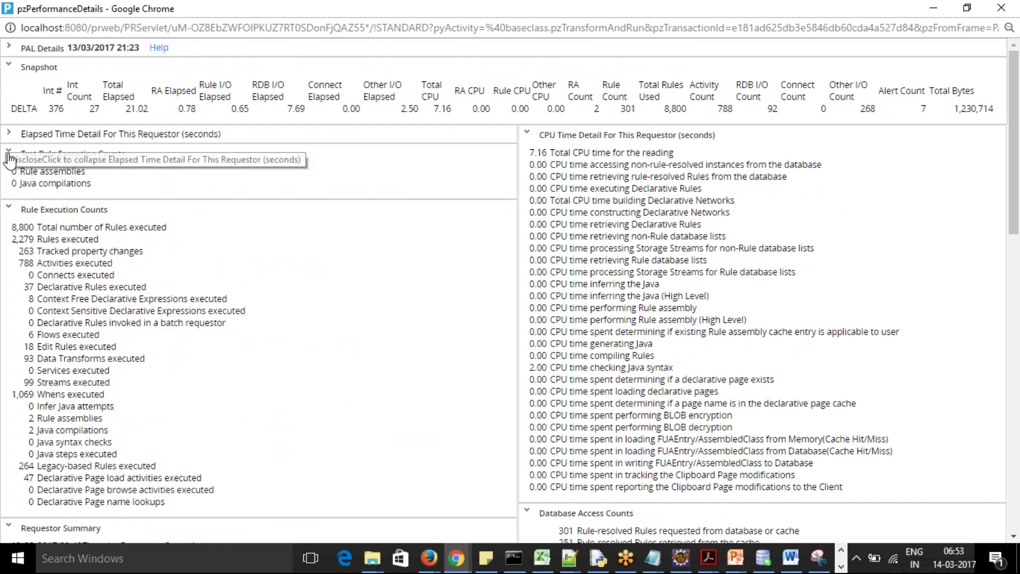
{"action": "left_click", "coordinate": [8, 152]}
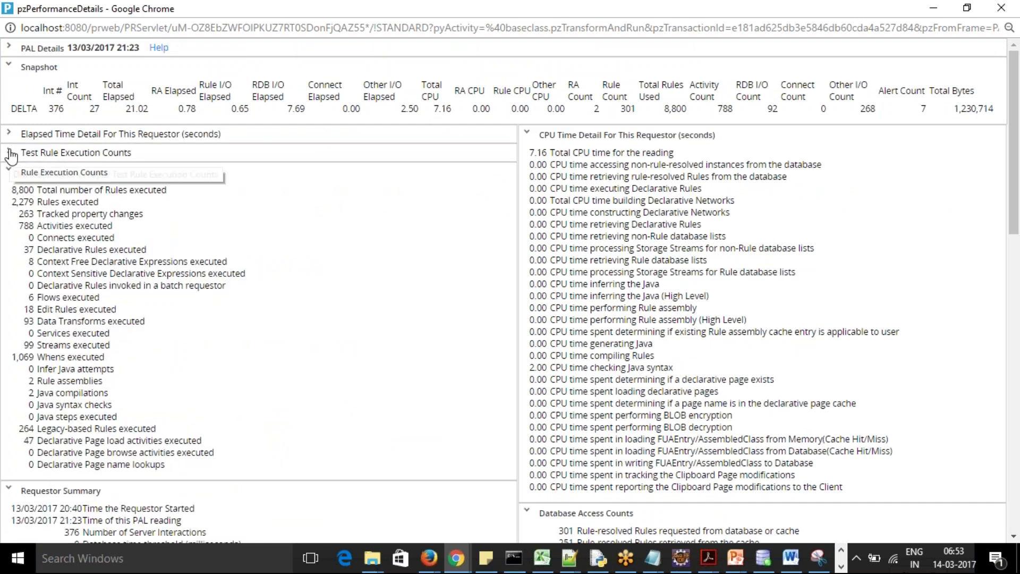
{"action": "left_click", "coordinate": [8, 171]}
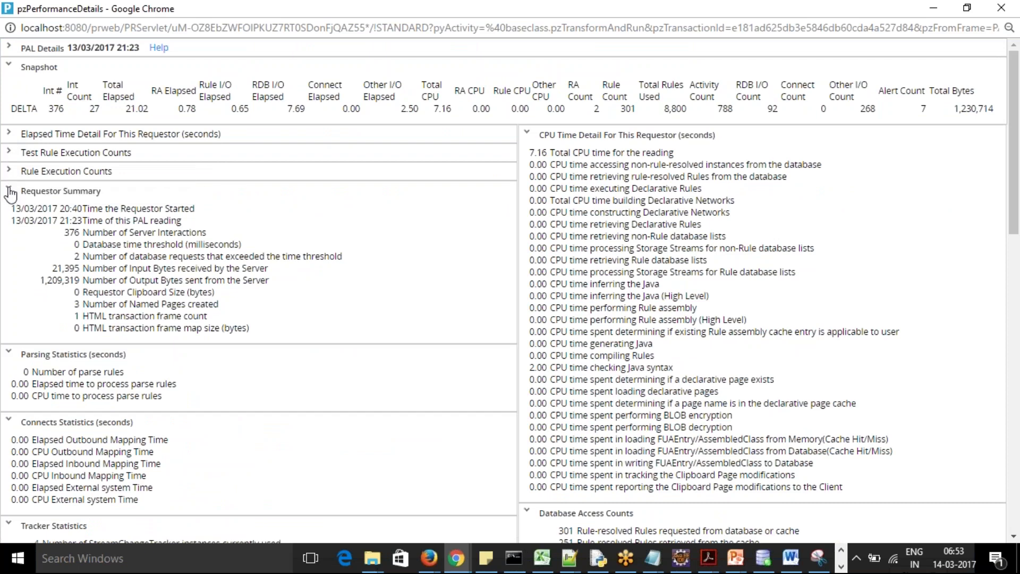
{"action": "left_click", "coordinate": [9, 191]}
{"action": "left_click", "coordinate": [9, 209]}
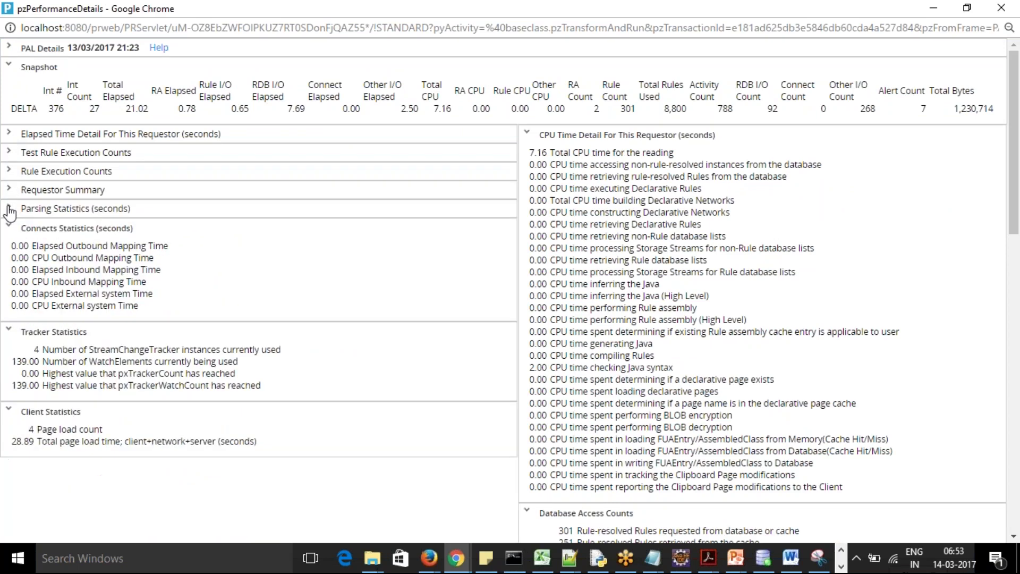
{"action": "left_click", "coordinate": [8, 227]}
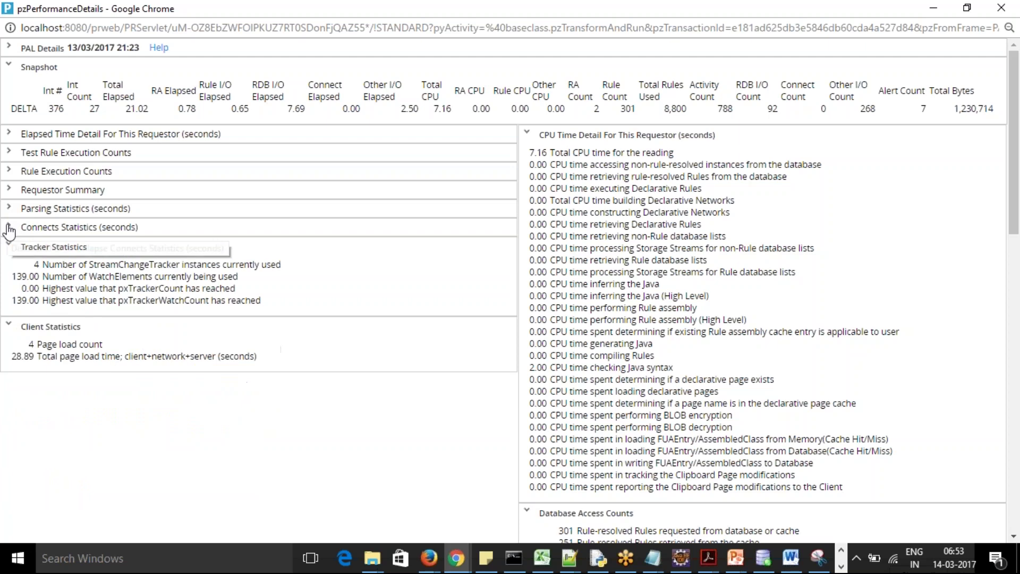
{"action": "left_click", "coordinate": [8, 246]}
{"action": "left_click", "coordinate": [9, 265]}
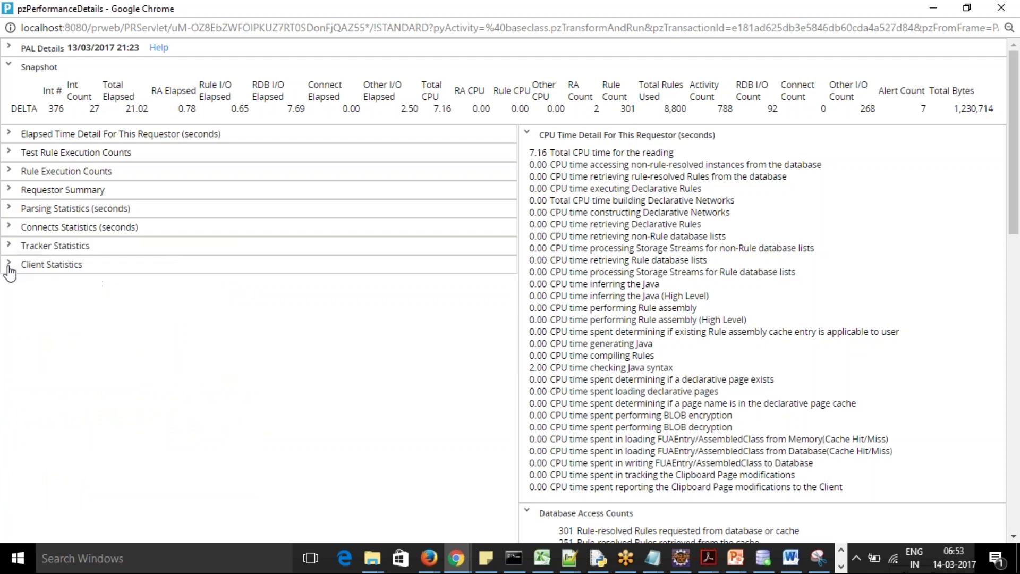
Collapse the right sections: CPU Time, Database Access Counts, Node Summary, Services, Asynchronous declare pages
{"action": "left_click", "coordinate": [527, 135]}
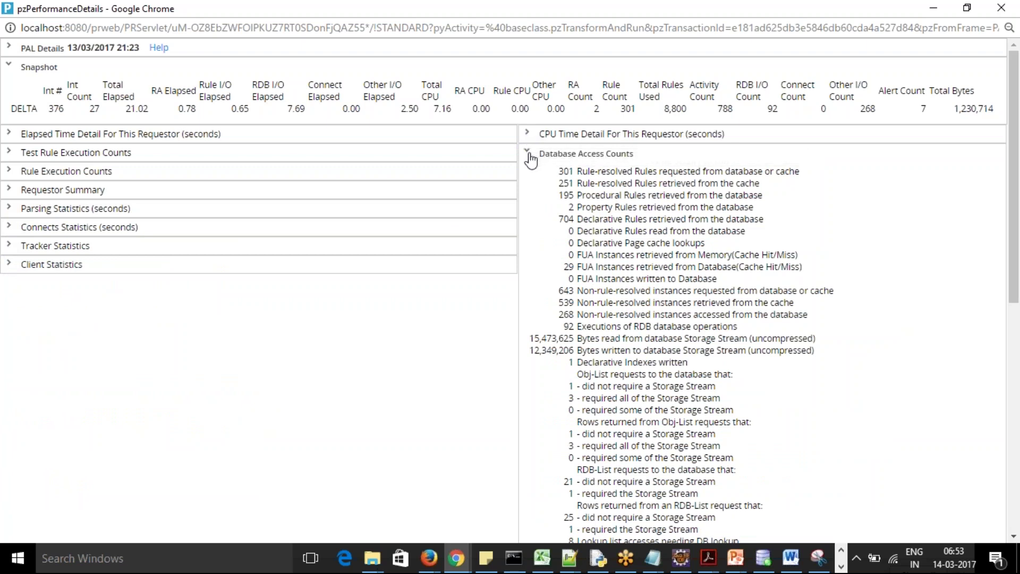
{"action": "left_click", "coordinate": [529, 154]}
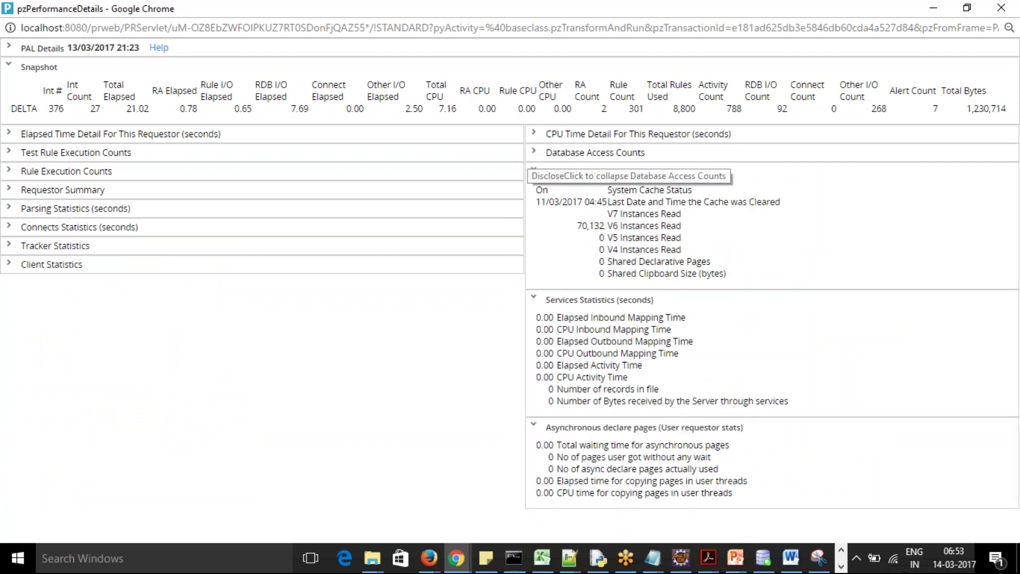
{"action": "left_click", "coordinate": [534, 171]}
{"action": "left_click", "coordinate": [534, 191]}
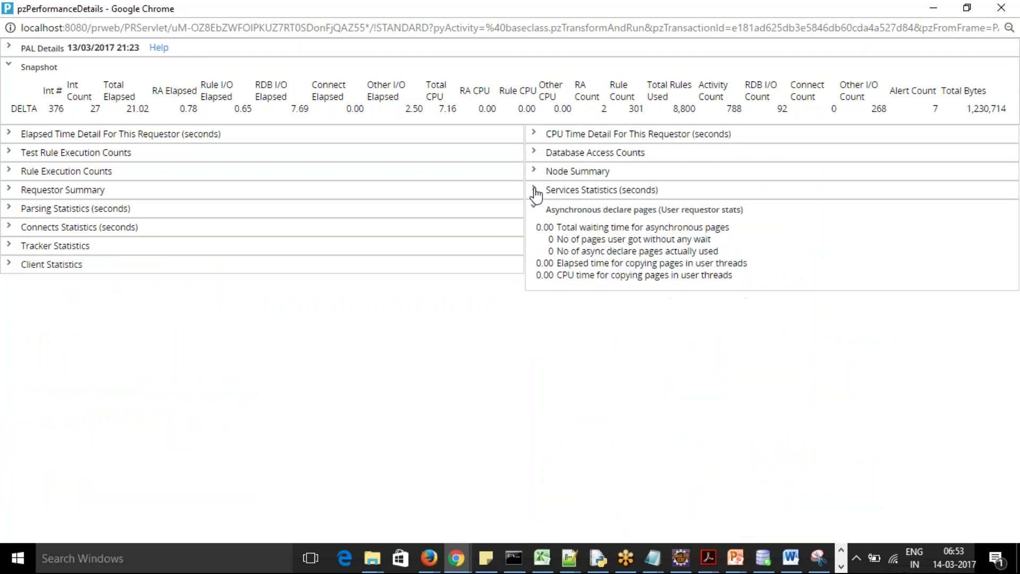
{"action": "left_click", "coordinate": [535, 210]}
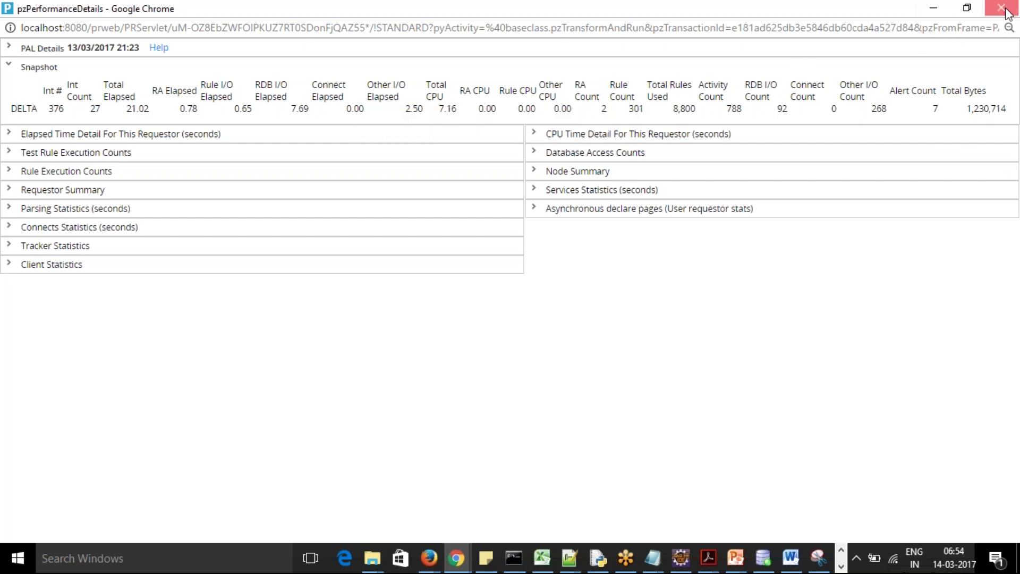
Close the performance details popup and start a DB trace in the Performance window
{"action": "left_click", "coordinate": [1016, 5]}
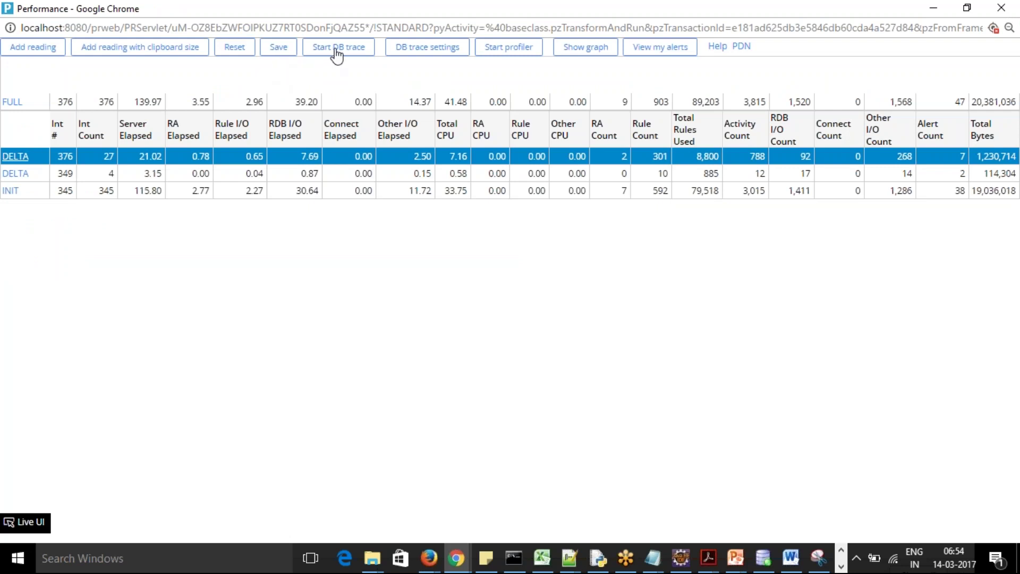
{"action": "left_click", "coordinate": [352, 57]}
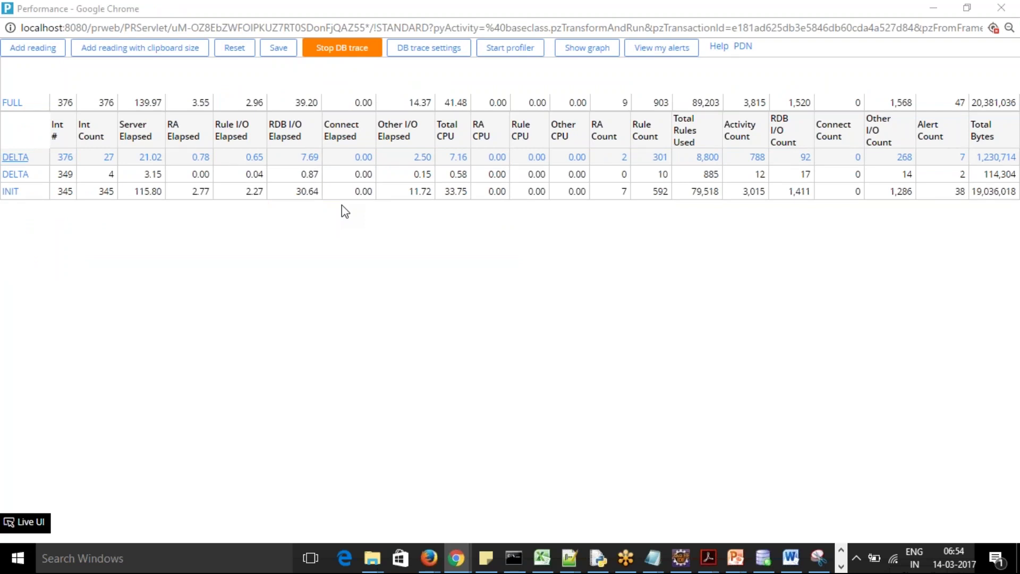
{"action": "key", "text": "alt+Tab"}
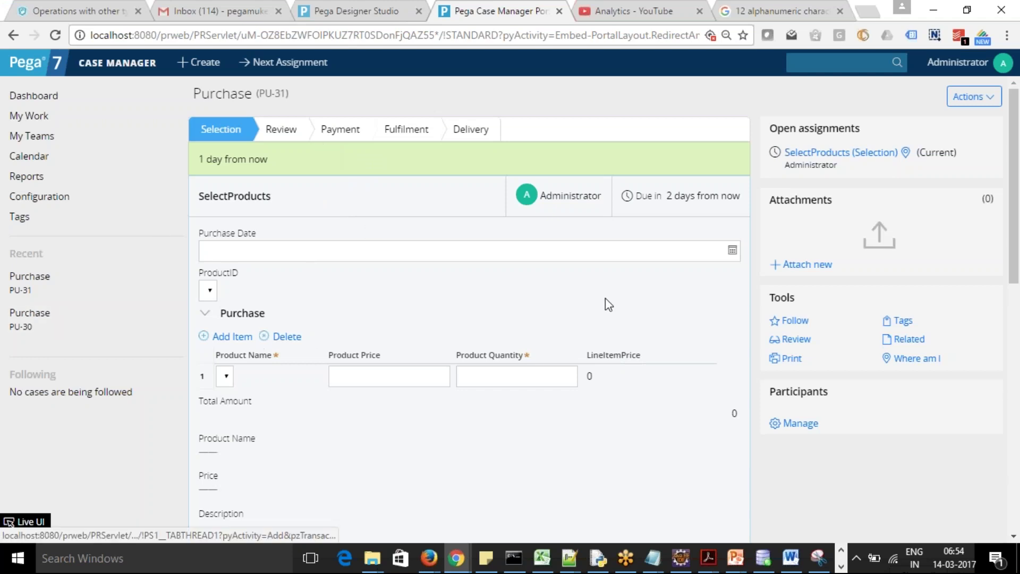
Enter Product Quantity 12345 after the flagged-fields alert and submit the Selection step
{"action": "left_click_drag", "start_coordinate": [1016, 218], "coordinate": [1016, 229]}
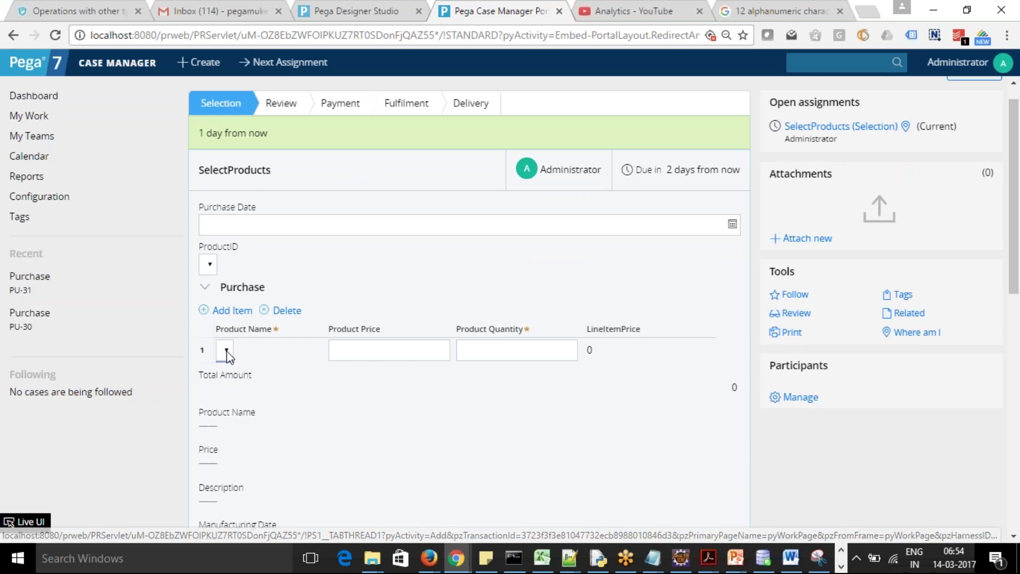
{"action": "left_click_drag", "start_coordinate": [1018, 247], "coordinate": [1018, 358]}
{"action": "left_click", "coordinate": [720, 325]}
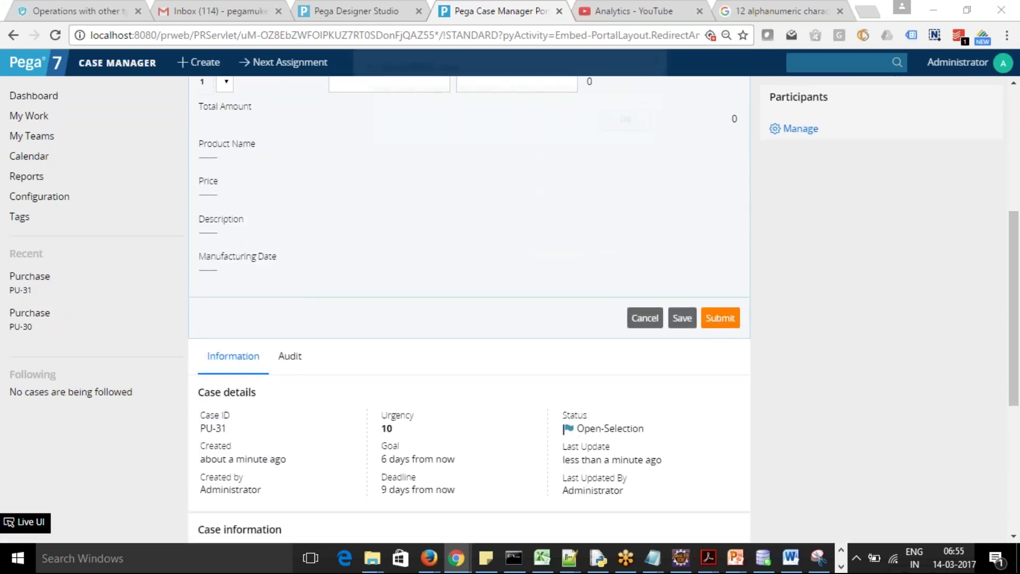
{"action": "left_click", "coordinate": [628, 125]}
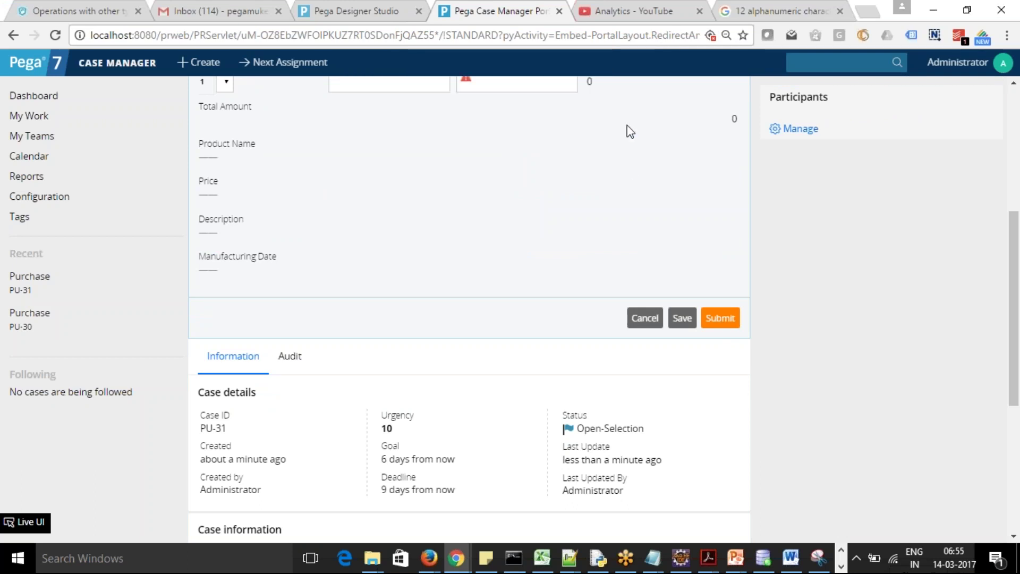
{"action": "left_click_drag", "start_coordinate": [1015, 260], "coordinate": [1016, 199]}
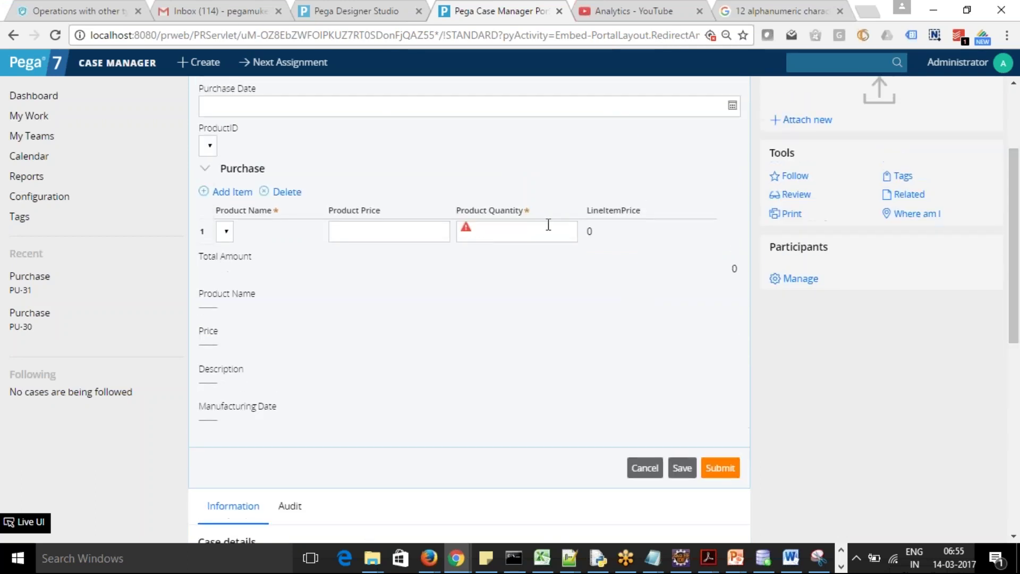
{"action": "left_click", "coordinate": [490, 231]}
{"action": "type", "text": "42345"}
{"action": "left_click", "coordinate": [720, 470]}
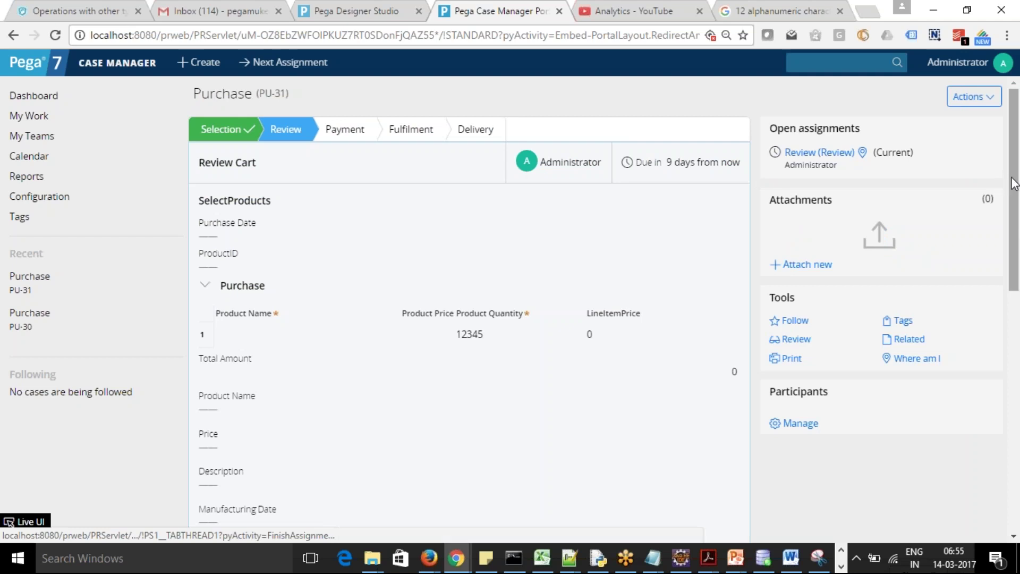
Submit the Review Cart step
{"action": "scroll", "coordinate": [1018, 317], "scroll_direction": "down", "scroll_amount": 3}
{"action": "scroll", "coordinate": [1018, 259], "scroll_direction": "down", "scroll_amount": 1}
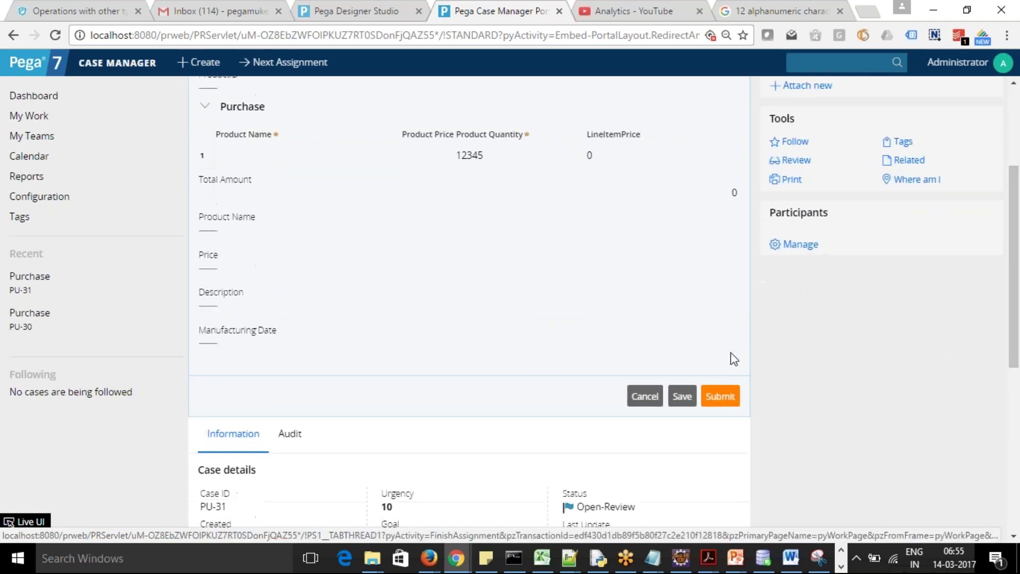
{"action": "left_click", "coordinate": [720, 396]}
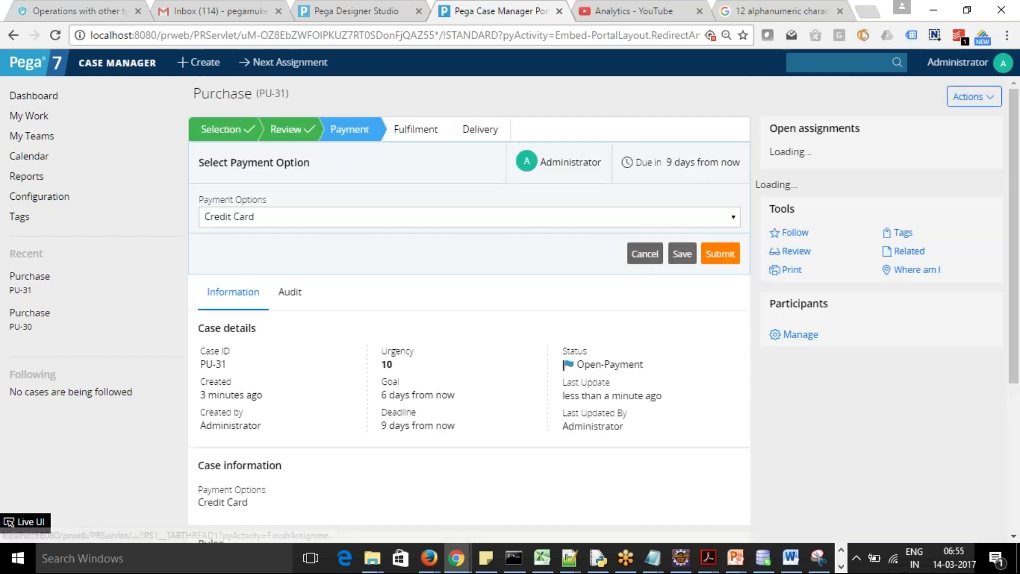
Select Debit Card in the Payment Options dropdown and submit
{"action": "left_click", "coordinate": [732, 216]}
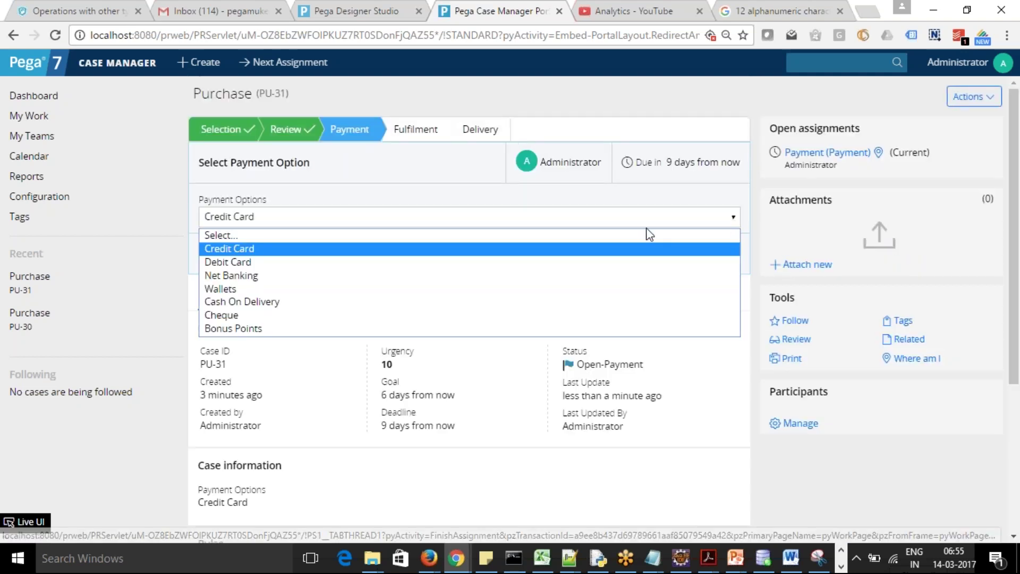
{"action": "left_click", "coordinate": [617, 261]}
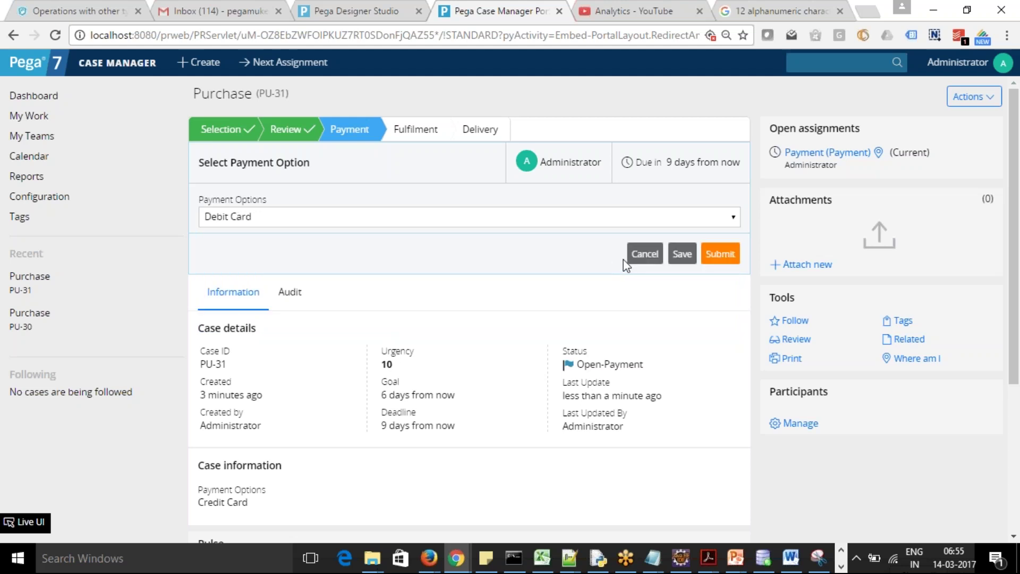
{"action": "left_click", "coordinate": [723, 256]}
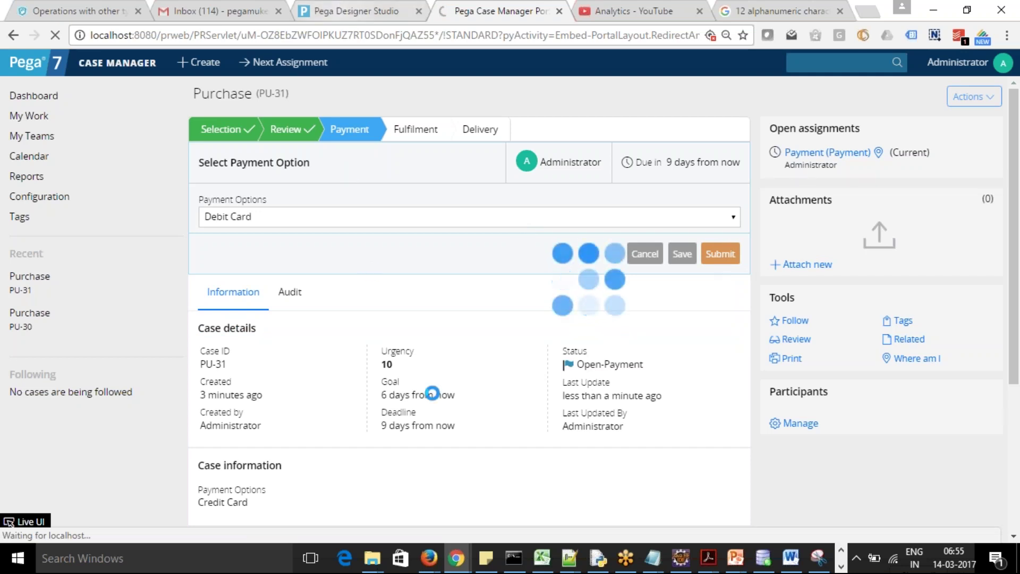
Wait while the PU-31 payment submission routes to Pending-PaymentVerification, checking the Performance window meanwhile
{"action": "key", "text": "alt+Tab"}
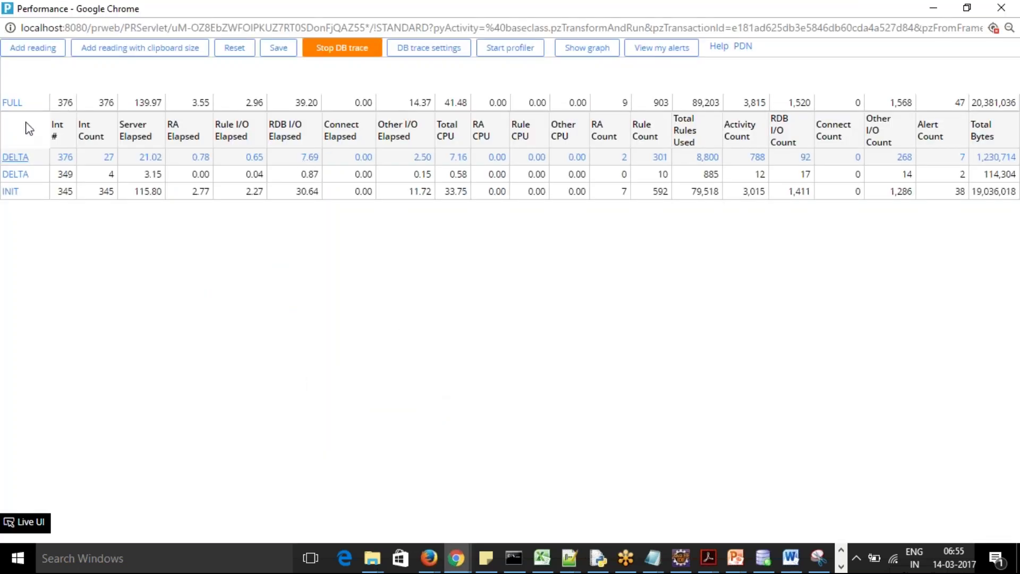
{"action": "left_click", "coordinate": [34, 51]}
{"action": "key", "text": "alt+Tab"}
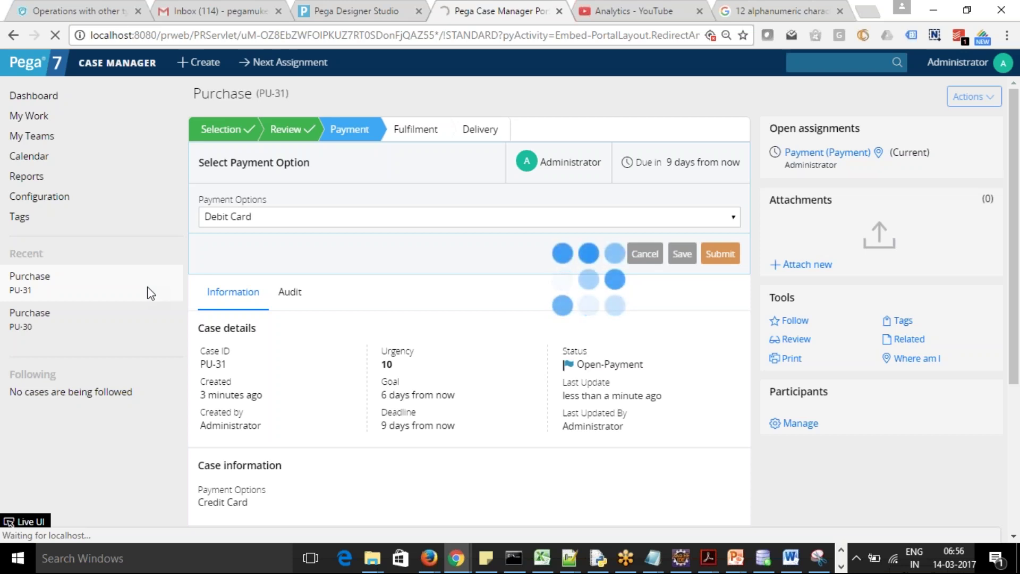
{"action": "key", "text": "alt+Tab"}
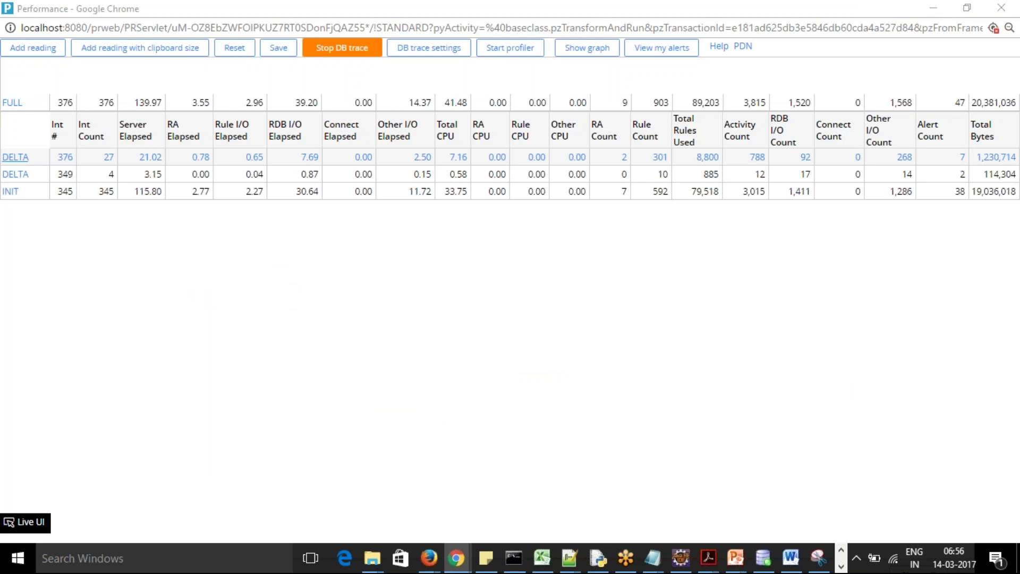
{"action": "key", "text": "alt+Tab"}
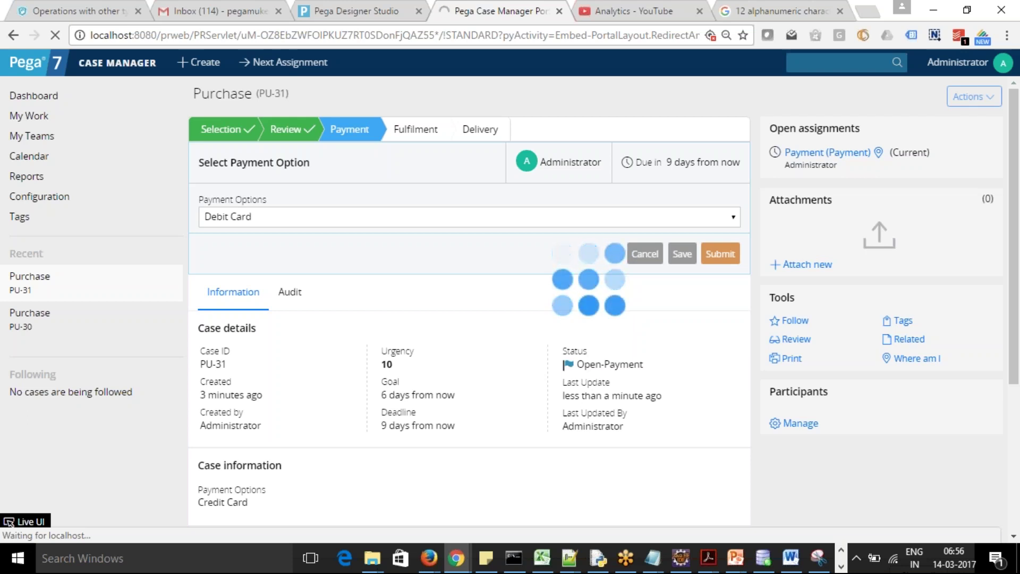
{"action": "key", "text": "alt+Tab"}
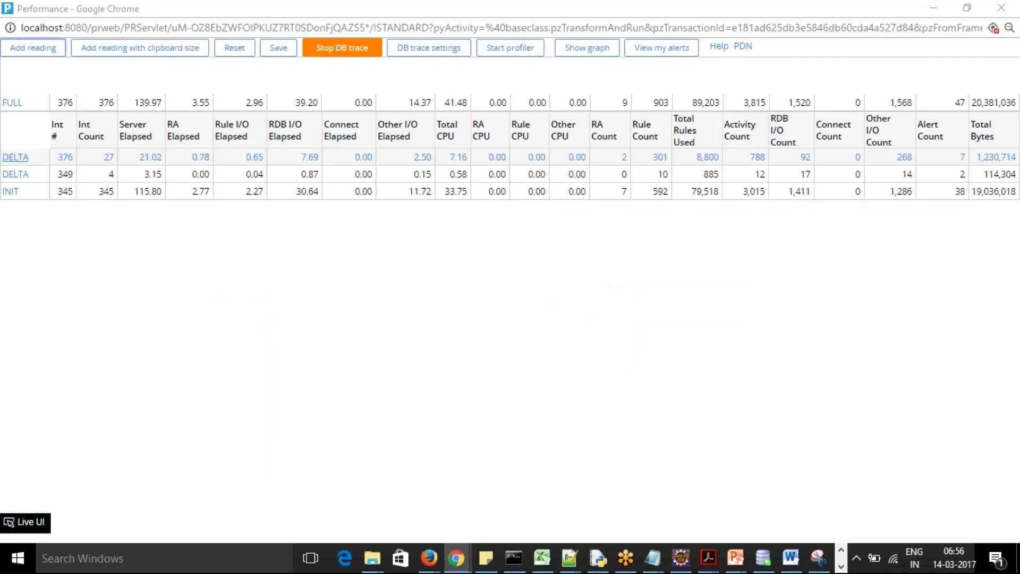
{"action": "key", "text": "alt+Tab"}
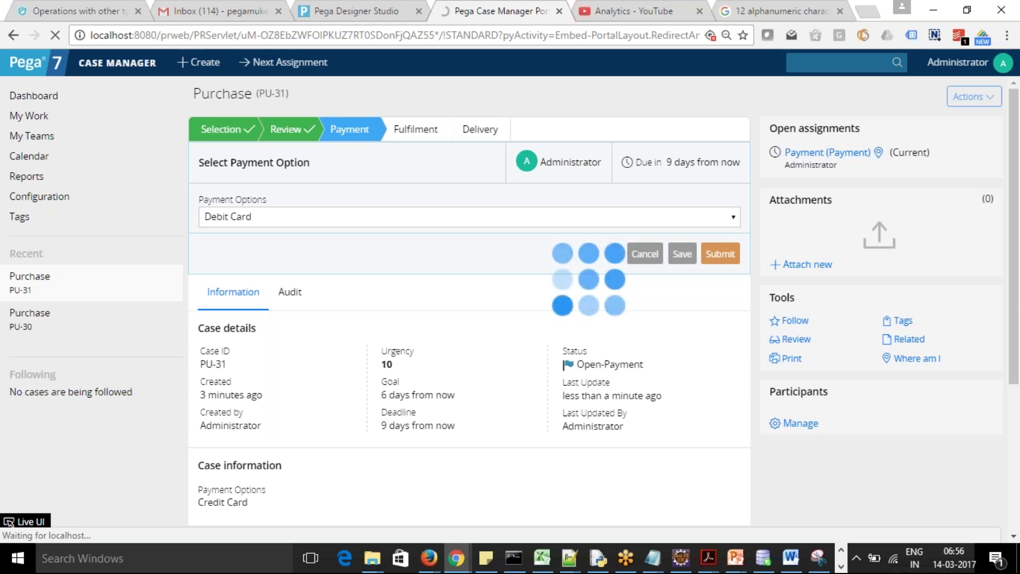
{"action": "key", "text": "alt+Tab"}
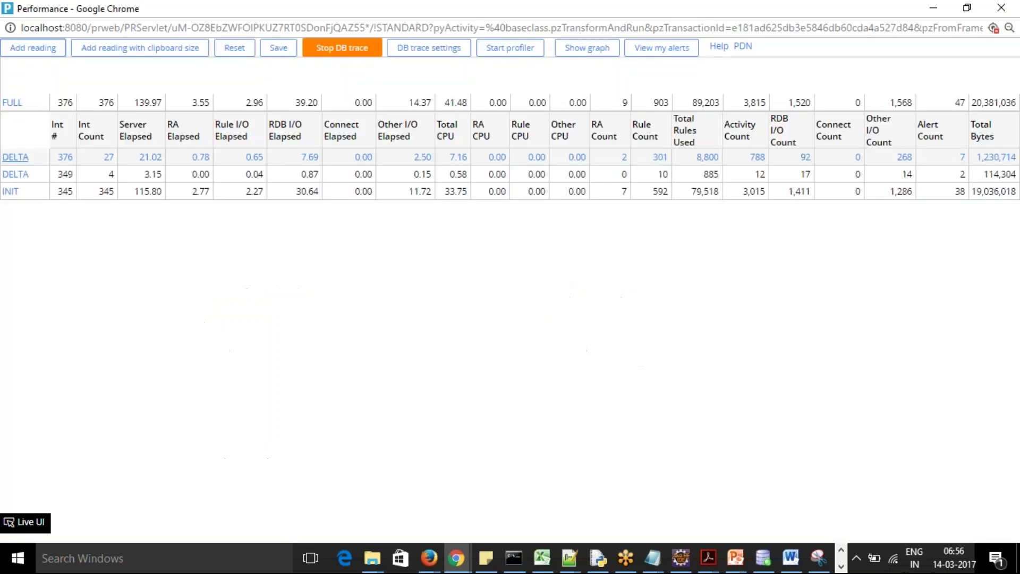
{"action": "key", "text": "alt+Tab"}
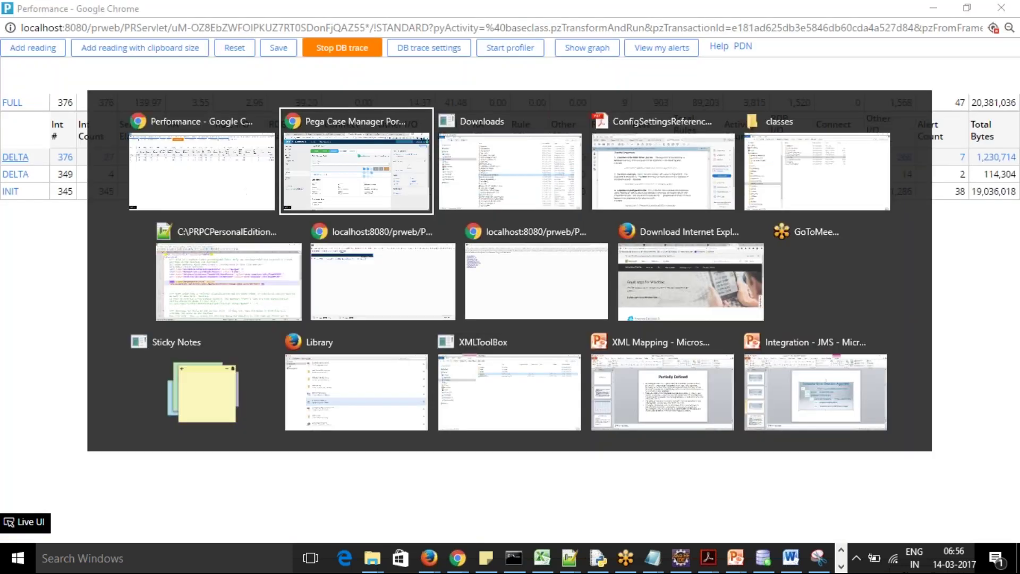
{"action": "key", "text": "alt+Tab"}
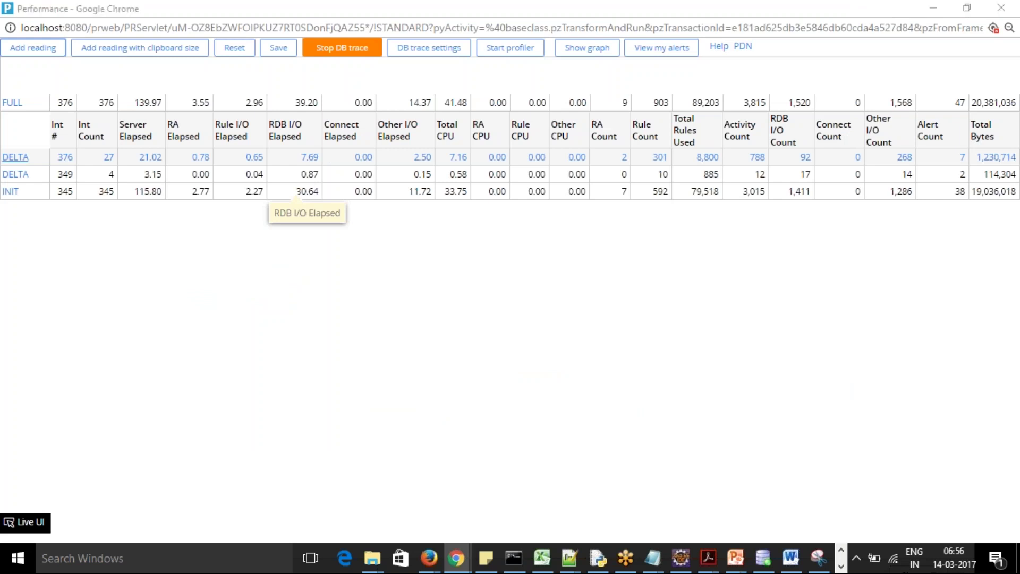
{"action": "key", "text": "alt+Tab"}
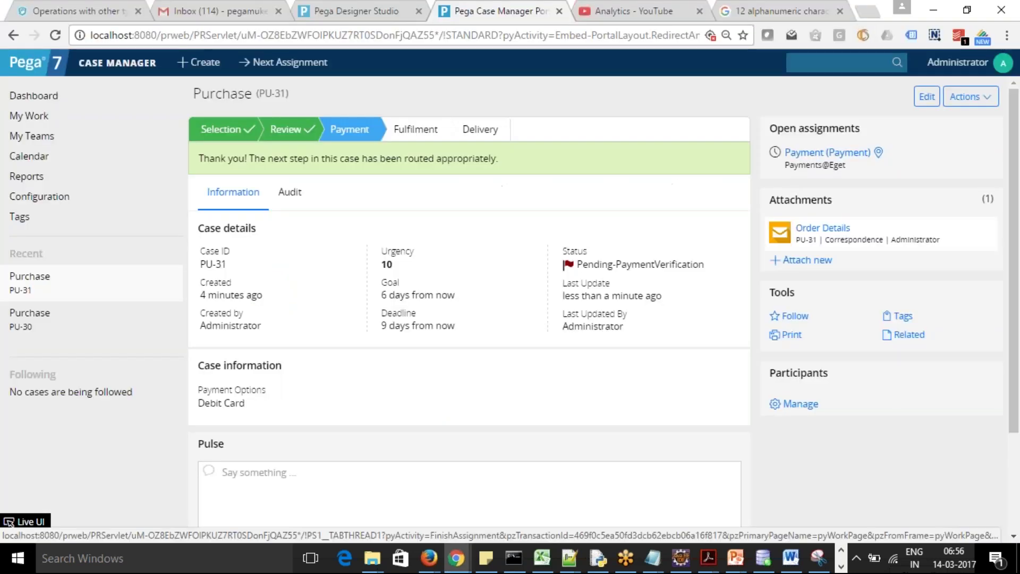
Add a new performance reading and highlight the latest rows in the readings table
{"action": "key", "text": "alt+Tab"}
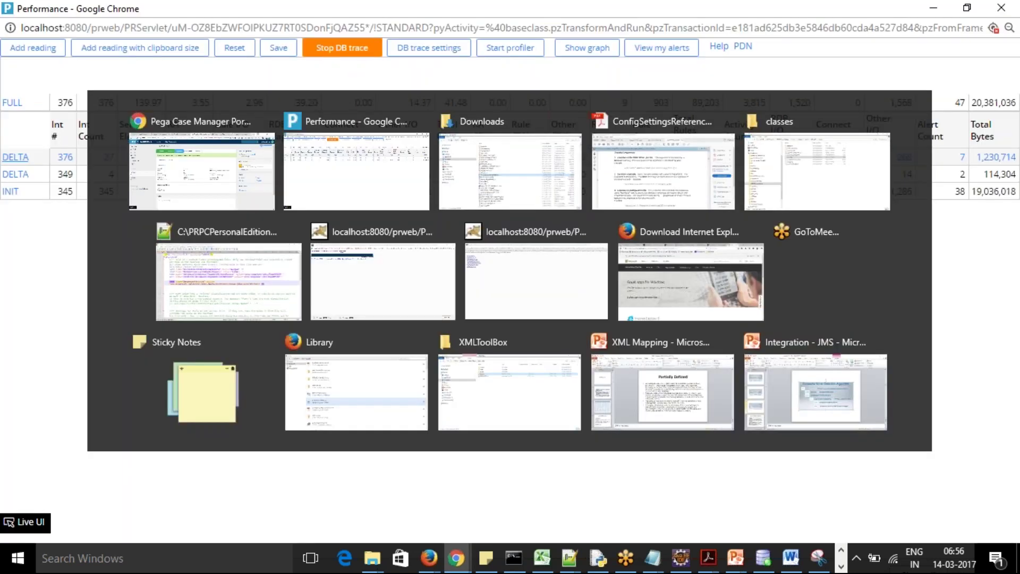
{"action": "left_click", "coordinate": [33, 49]}
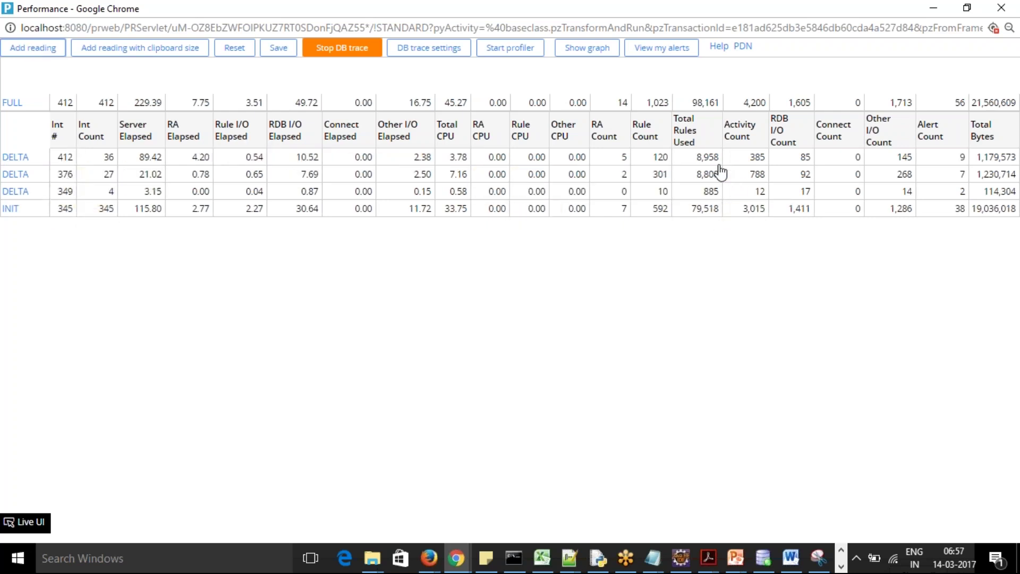
{"action": "left_click_drag", "start_coordinate": [696, 157], "coordinate": [710, 238]}
{"action": "left_click", "coordinate": [710, 238]}
Stop the DB trace, select the STANDARD trace file and download it
{"action": "left_click", "coordinate": [336, 49]}
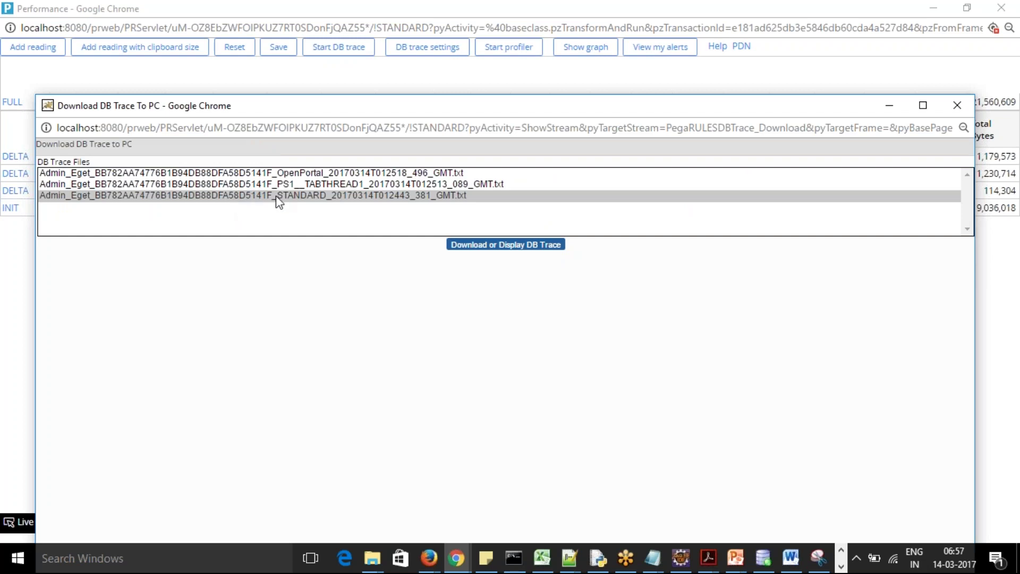
{"action": "left_click", "coordinate": [501, 246]}
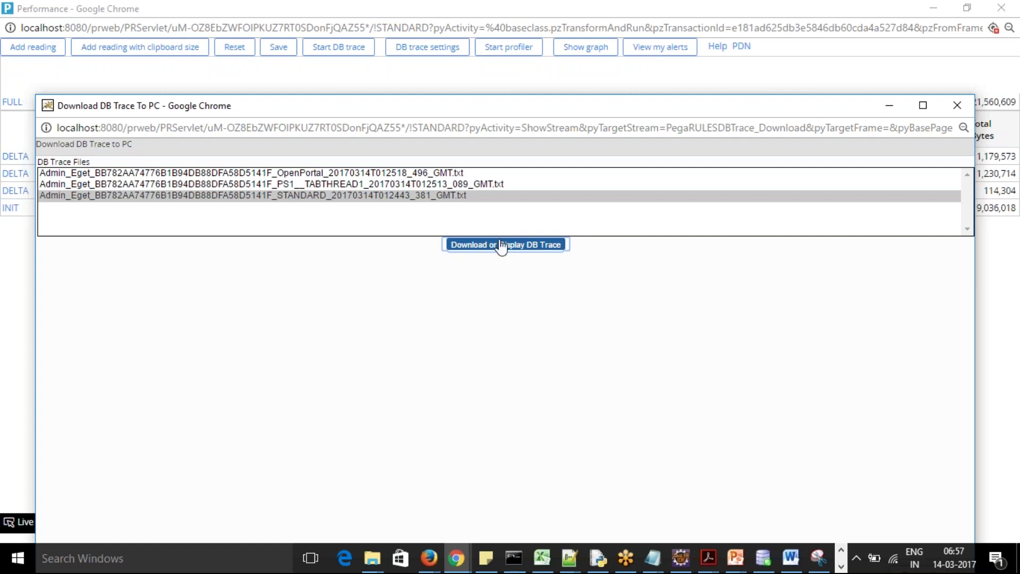
{"action": "left_click", "coordinate": [456, 199]}
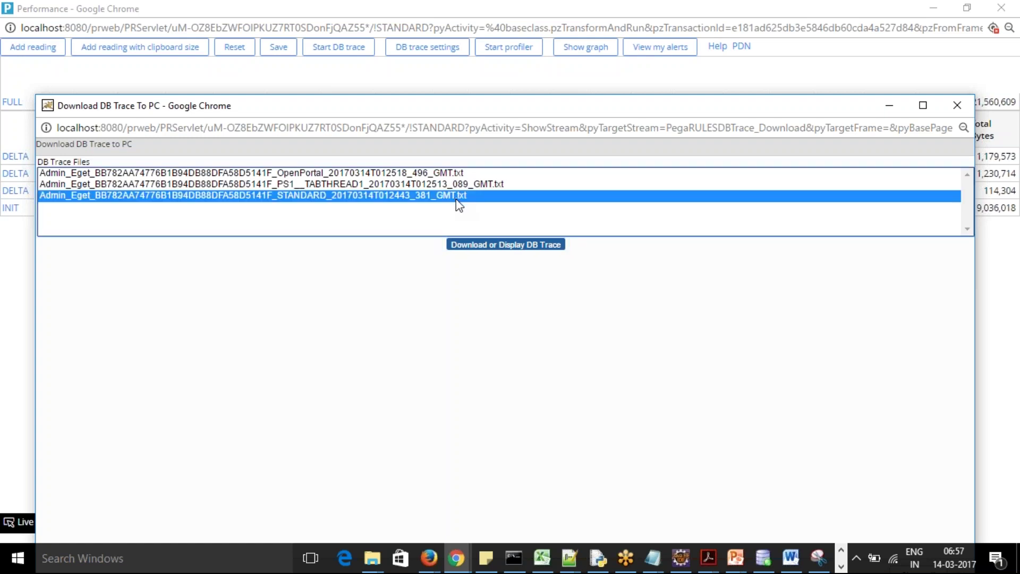
{"action": "left_click", "coordinate": [496, 243]}
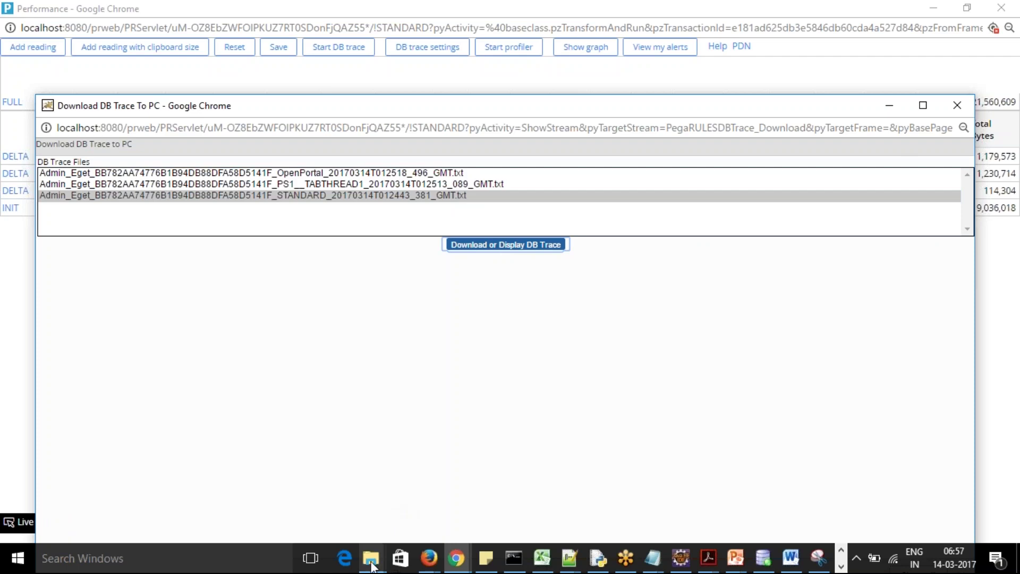
Permanently delete the two duplicate trace copies from the Downloads folder
{"action": "mouse_move", "coordinate": [371, 564]}
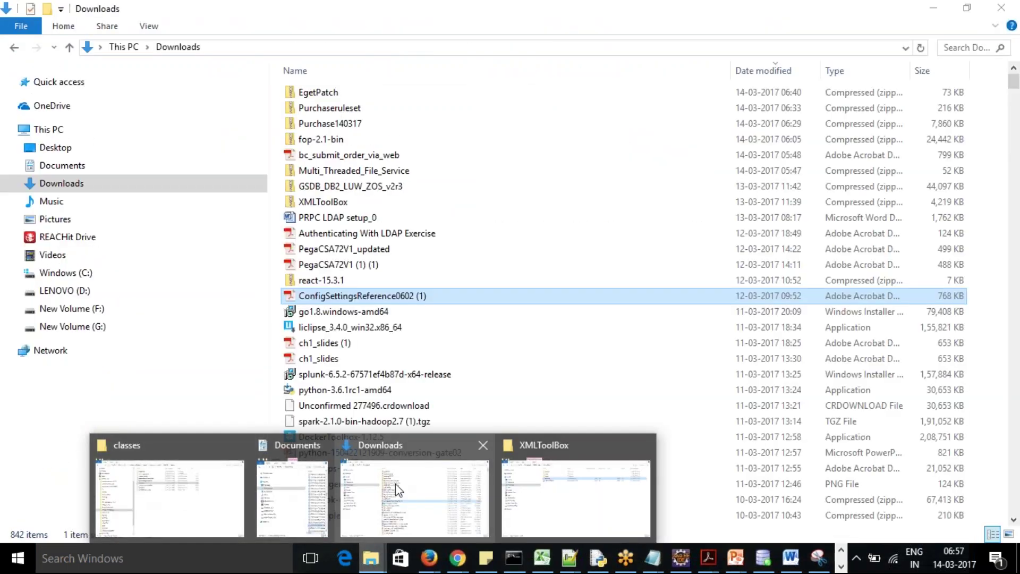
{"action": "left_click", "coordinate": [395, 483]}
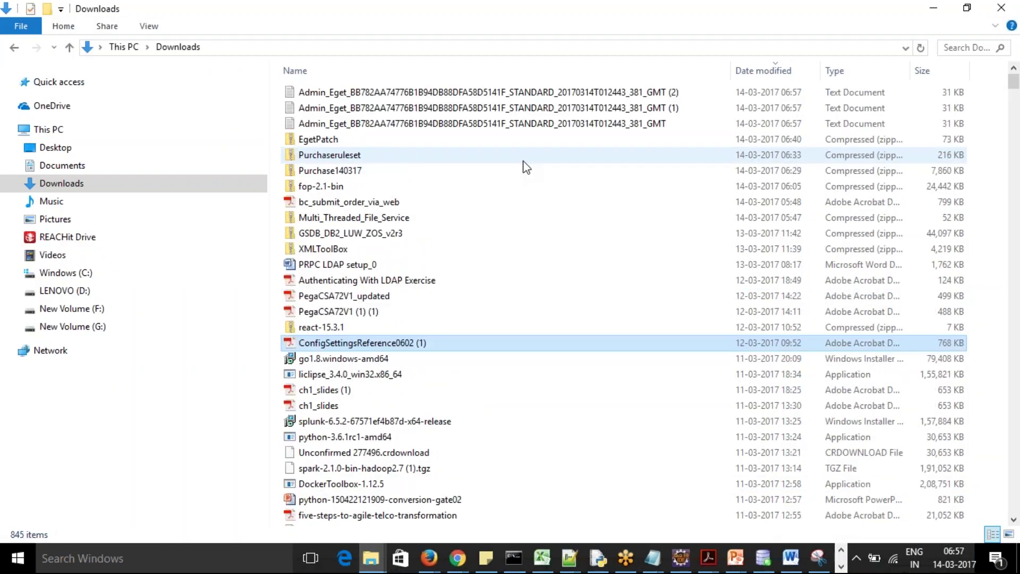
{"action": "left_click", "coordinate": [593, 128]}
{"action": "left_click", "coordinate": [594, 107], "text": "ctrl"}
{"action": "key", "text": "shift+Delete"}
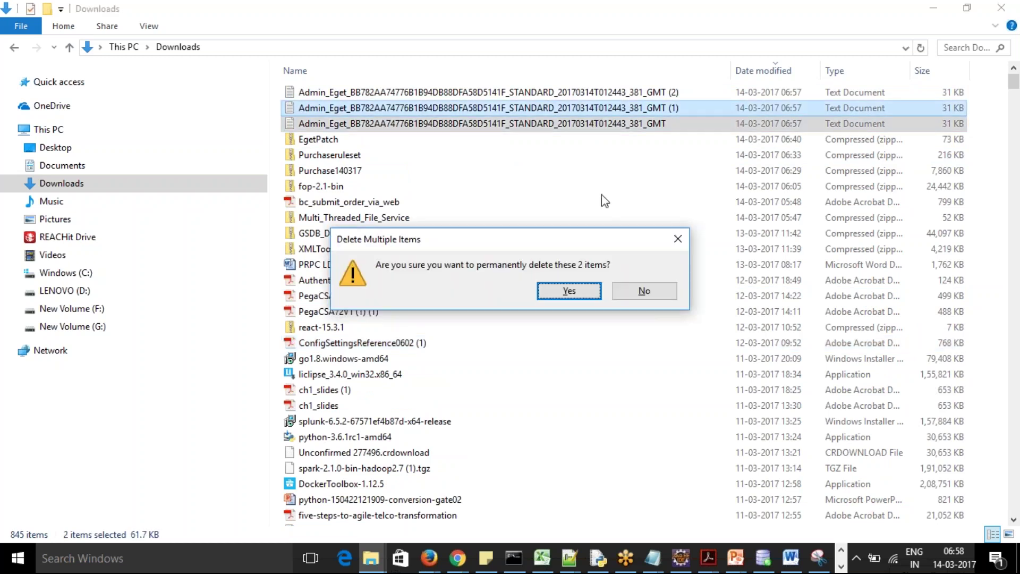
{"action": "left_click", "coordinate": [645, 293]}
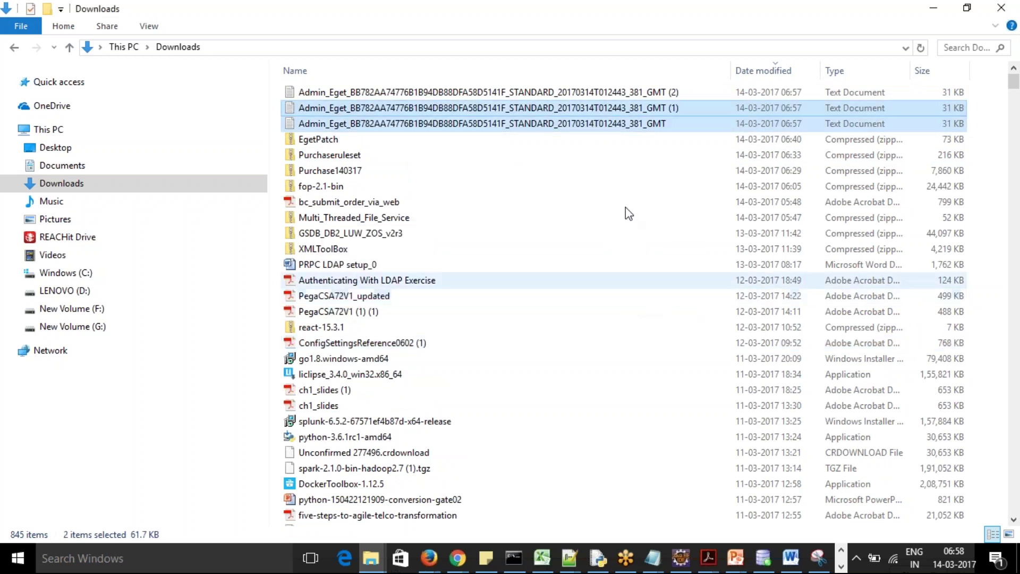
{"action": "left_click", "coordinate": [614, 93]}
{"action": "left_click", "coordinate": [621, 109], "text": "ctrl"}
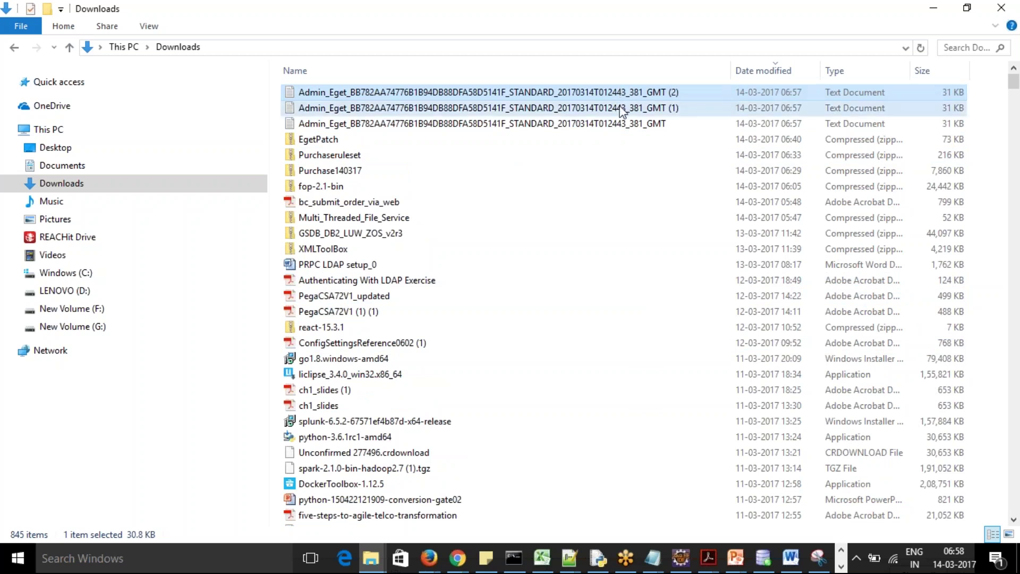
{"action": "key", "text": "shift+Delete"}
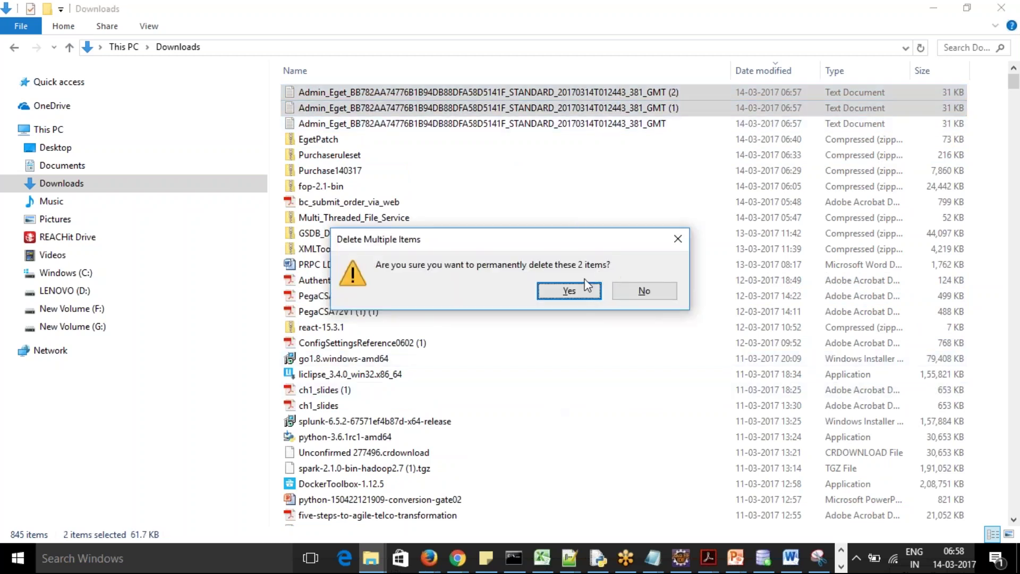
{"action": "left_click", "coordinate": [585, 291]}
View the remaining trace file as text, then close it and the DB trace download window
{"action": "double_click", "coordinate": [463, 95]}
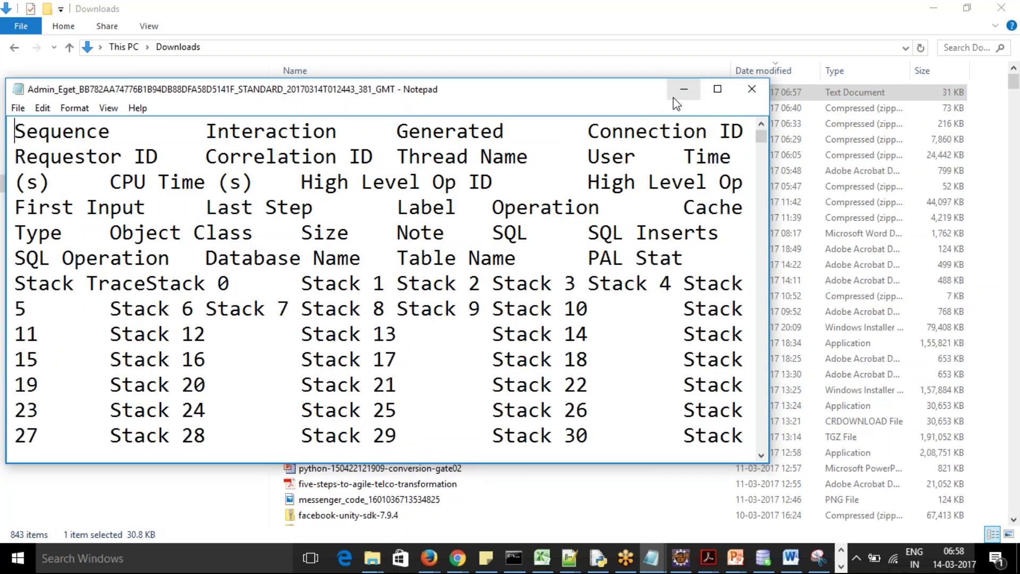
{"action": "left_click", "coordinate": [717, 90]}
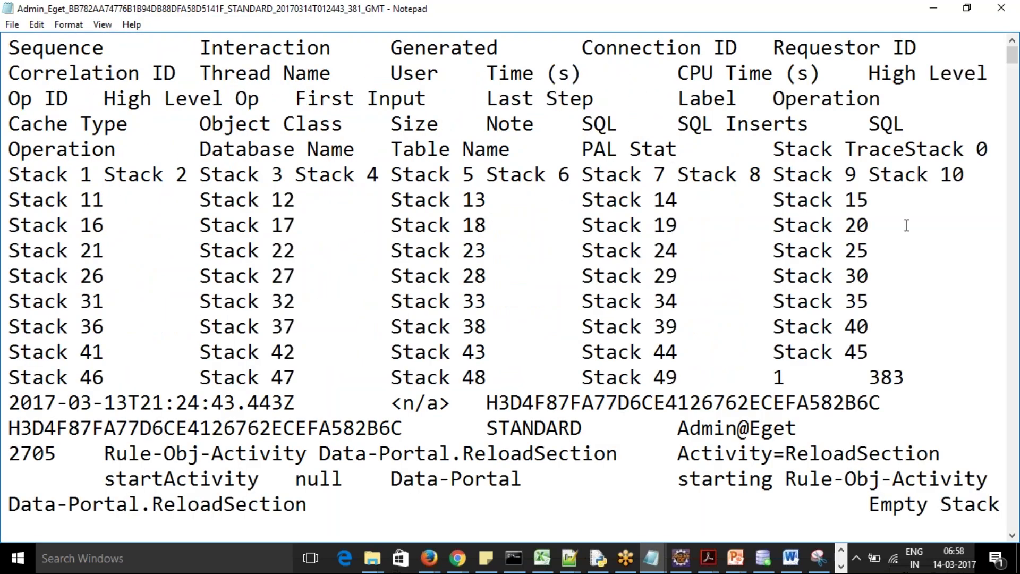
{"action": "mouse_move", "coordinate": [1014, 56]}
{"action": "left_mouse_down"}
{"action": "mouse_move", "coordinate": [1016, 265]}
{"action": "mouse_move", "coordinate": [1015, 43]}
{"action": "left_mouse_up"}
{"action": "left_click", "coordinate": [1000, 7]}
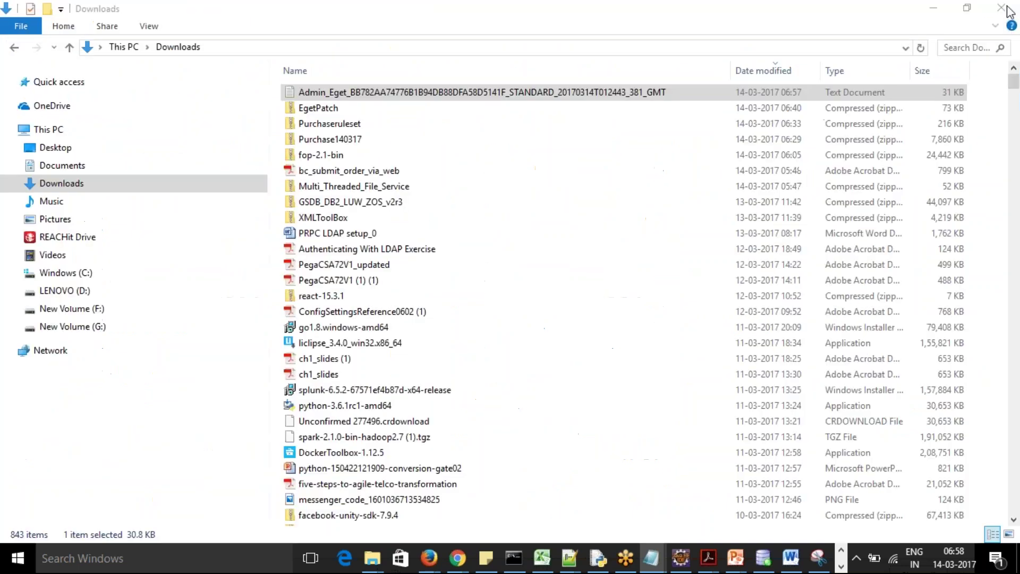
{"action": "key", "text": "alt+Tab"}
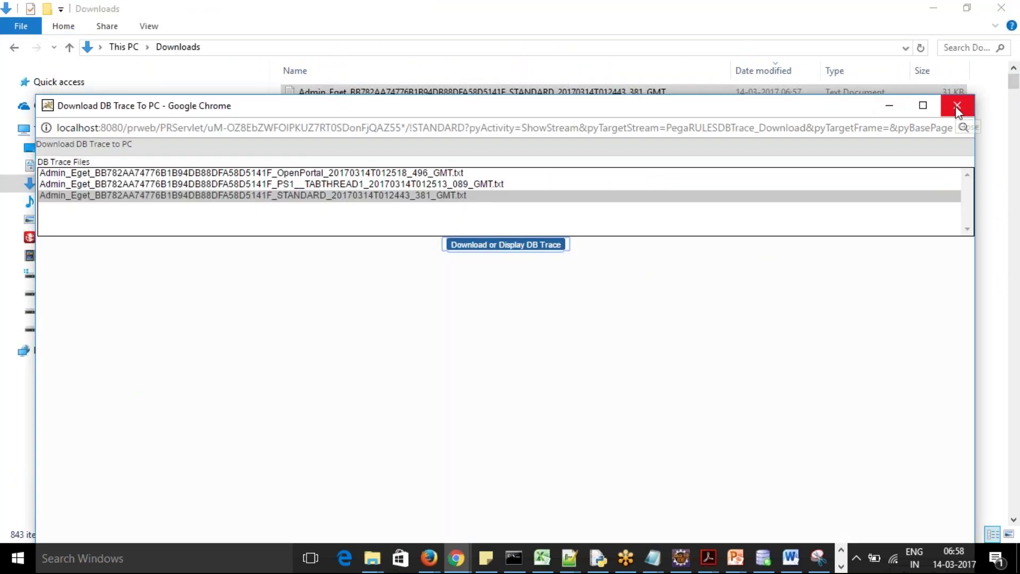
{"action": "left_click", "coordinate": [955, 106]}
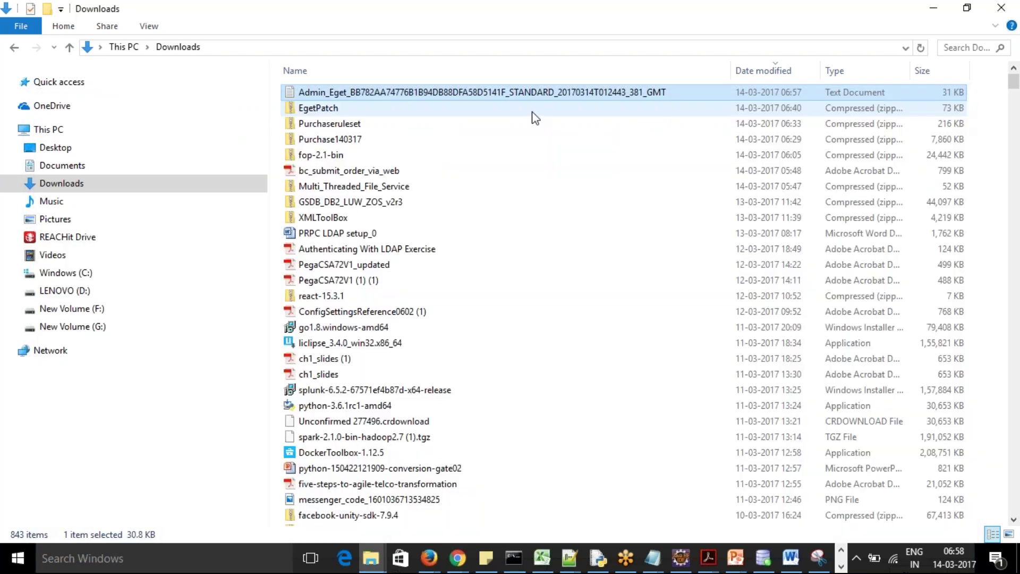
Open the STANDARD DB trace in Notepad++, read through it, and close it
{"action": "right_click", "coordinate": [500, 101]}
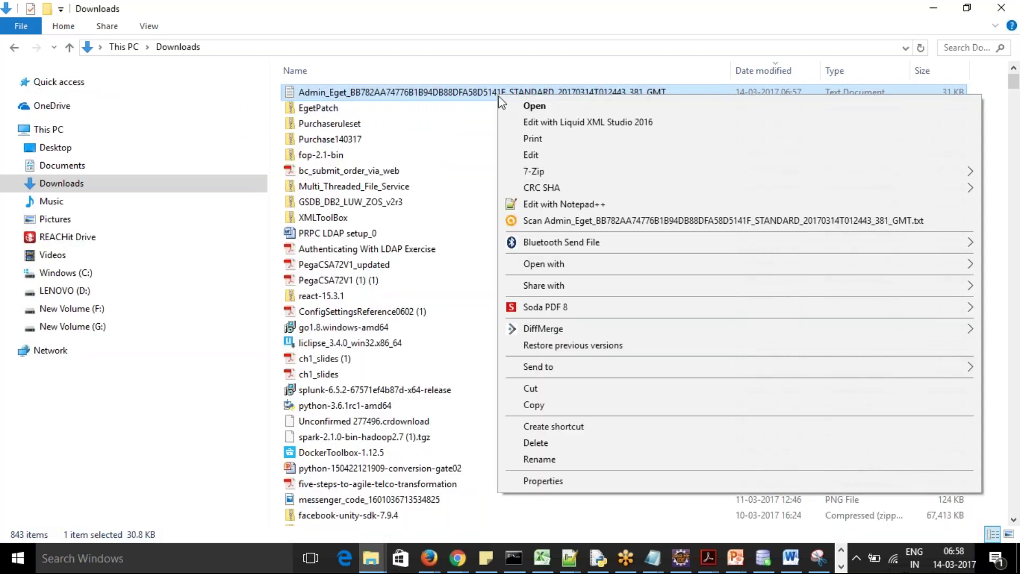
{"action": "left_click", "coordinate": [564, 204]}
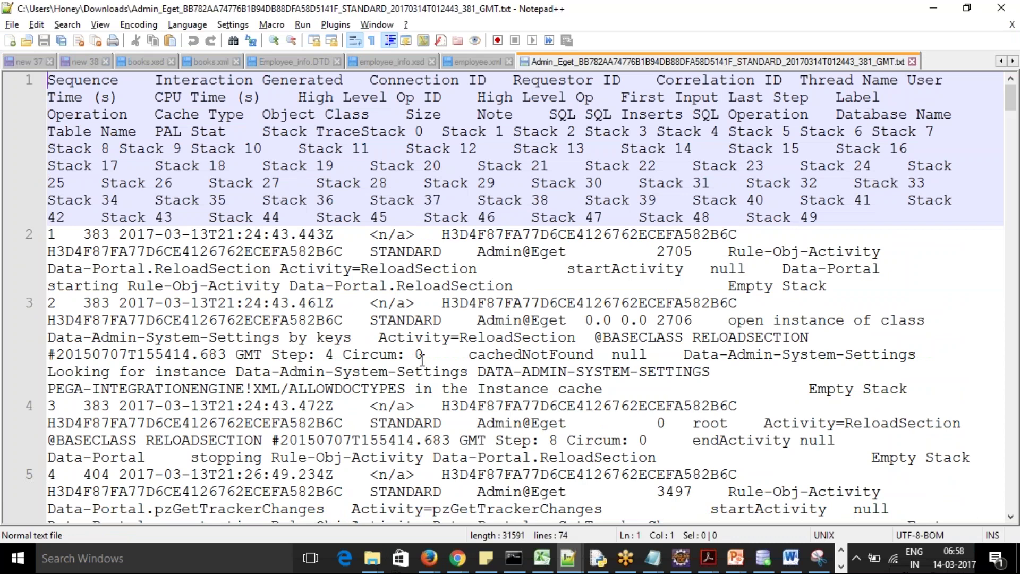
{"action": "mouse_move", "coordinate": [1011, 105]}
{"action": "left_mouse_down"}
{"action": "mouse_move", "coordinate": [1014, 189]}
{"action": "mouse_move", "coordinate": [1012, 104]}
{"action": "left_mouse_up"}
{"action": "left_click", "coordinate": [912, 61]}
Close the DB trace download window
{"action": "key", "text": "alt+Tab"}
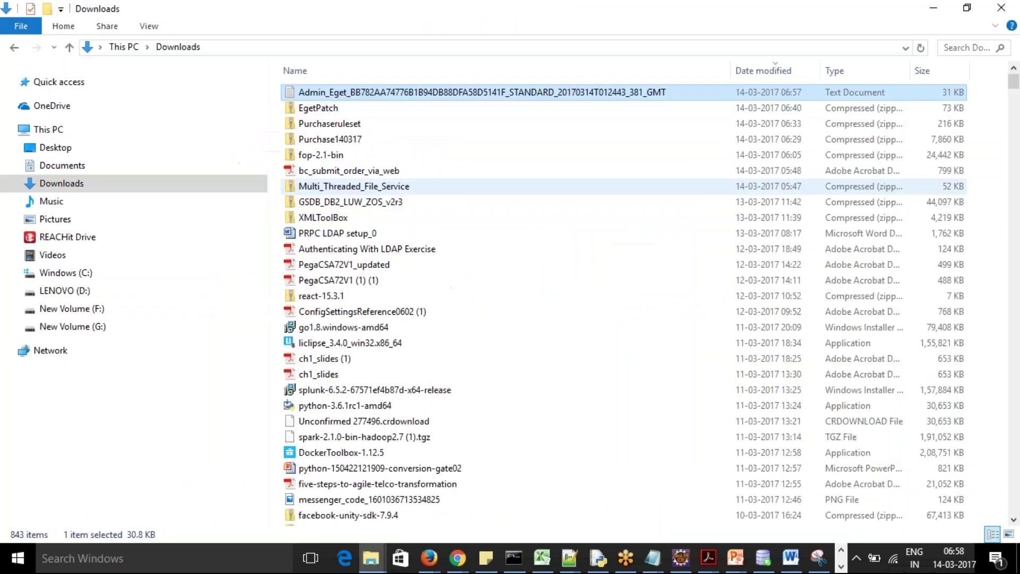
{"action": "key", "text": "alt+Tab"}
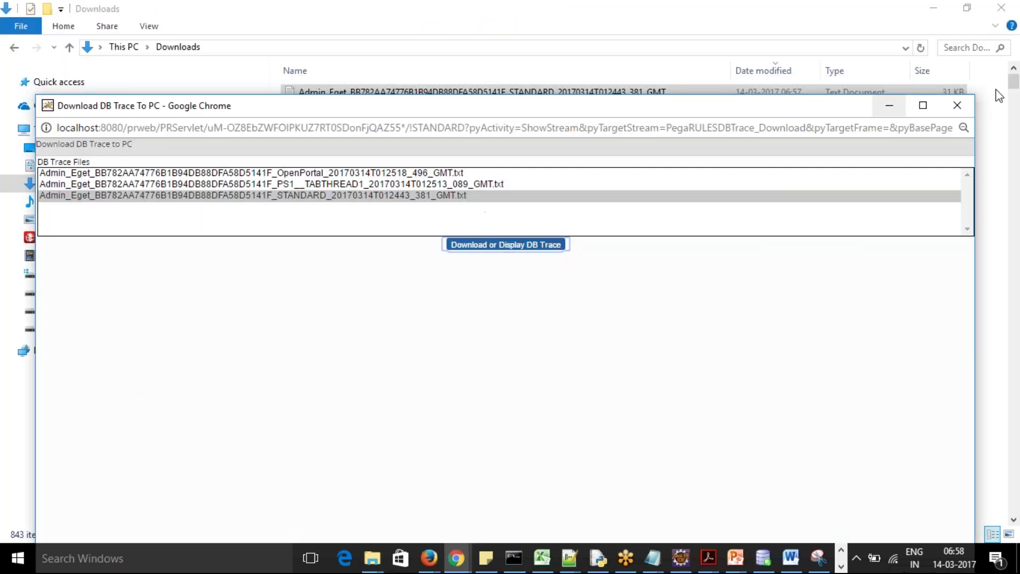
{"action": "left_click", "coordinate": [958, 106]}
{"action": "key", "text": "alt+Tab"}
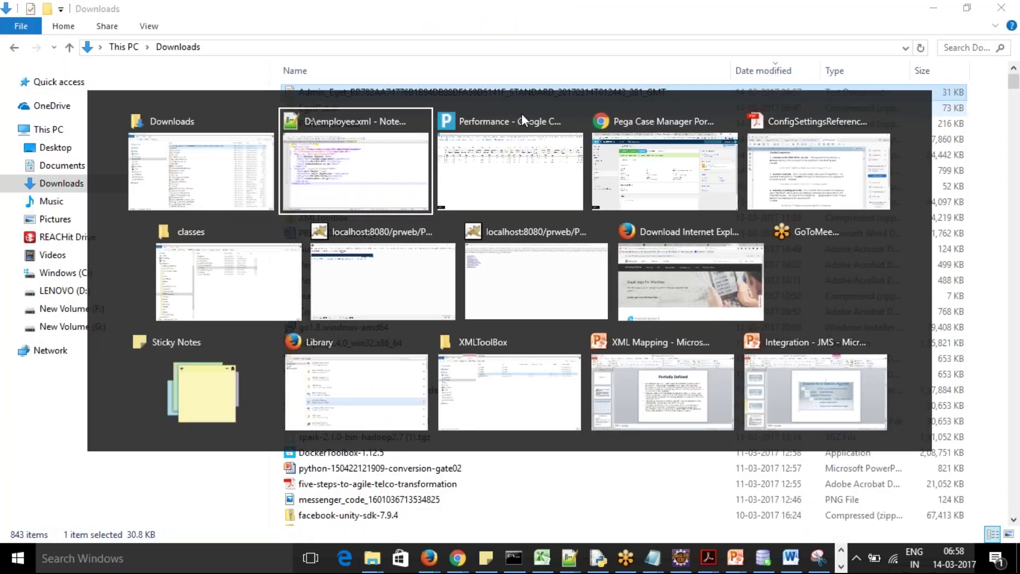
Show my performance alerts, headed by the 75.17 s Browser Interaction alert for interaction 403
{"action": "left_click", "coordinate": [521, 113]}
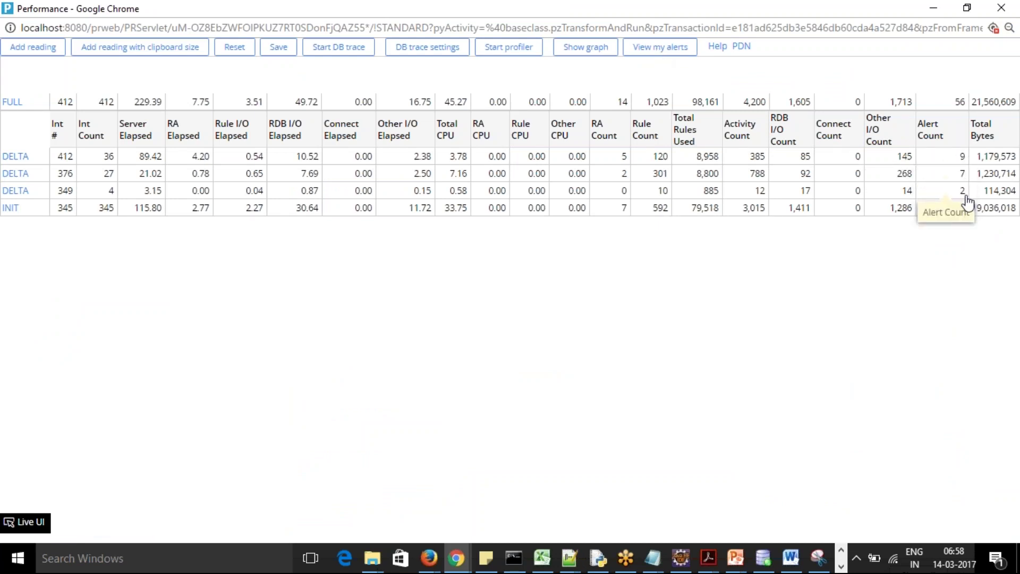
{"action": "left_click", "coordinate": [675, 51]}
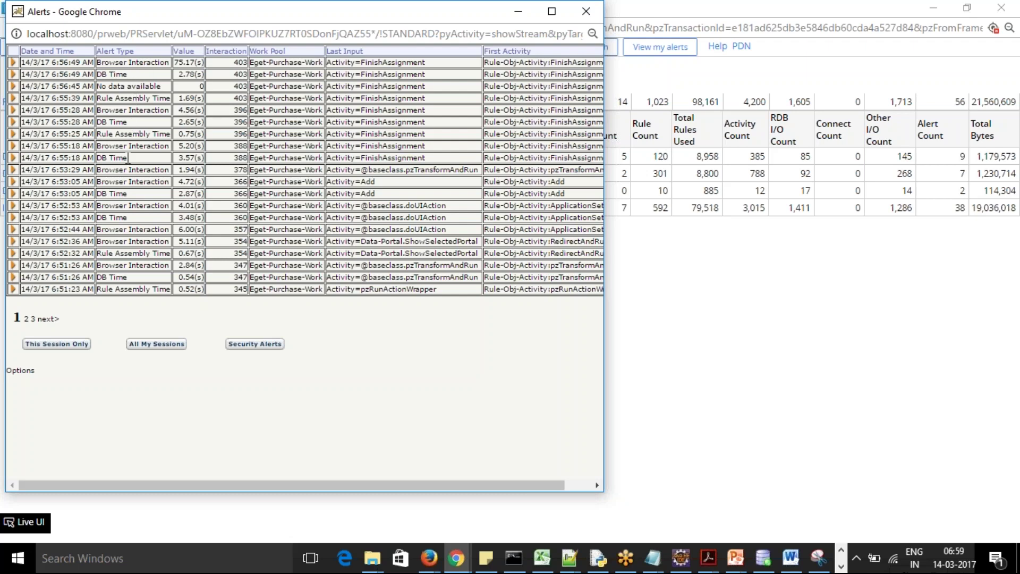
Expand the DB Time alert, read its SQL and PAL statistics, then collapse it
{"action": "left_click", "coordinate": [13, 74]}
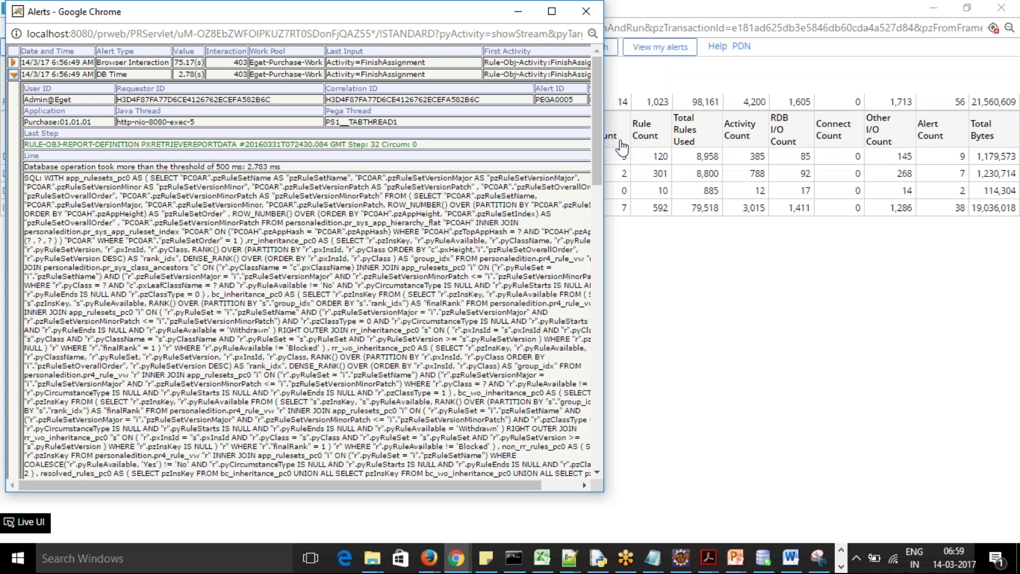
{"action": "left_click_drag", "start_coordinate": [600, 149], "coordinate": [618, 235]}
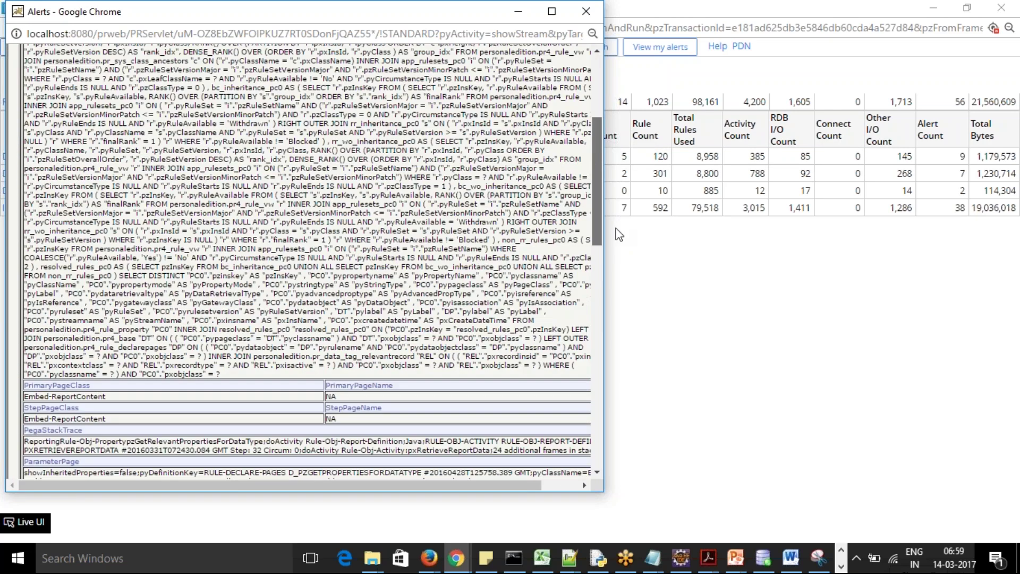
{"action": "left_click_drag", "start_coordinate": [619, 235], "coordinate": [634, 347]}
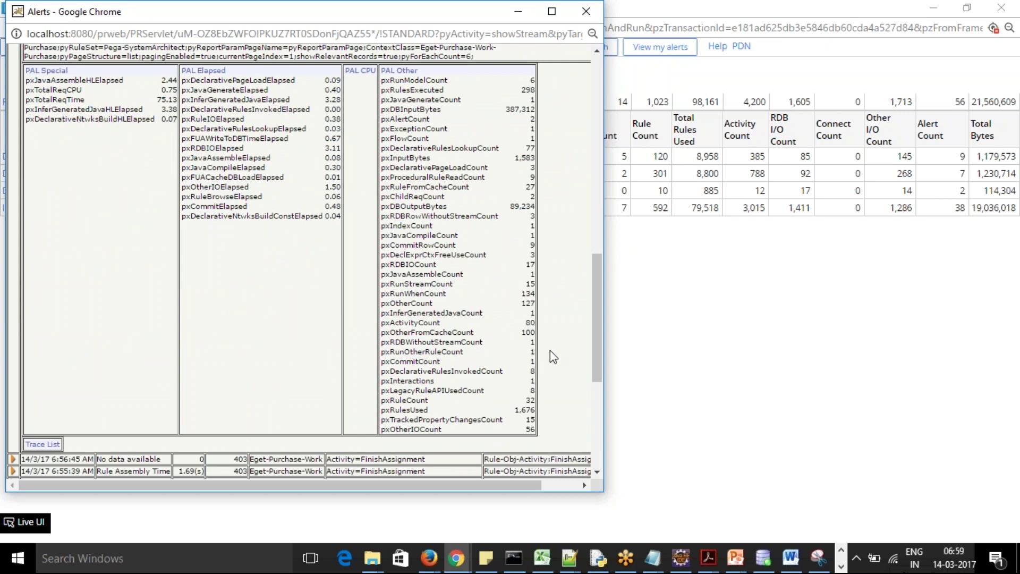
{"action": "mouse_move", "coordinate": [602, 338]}
{"action": "left_mouse_down"}
{"action": "mouse_move", "coordinate": [618, 429]}
{"action": "mouse_move", "coordinate": [598, 98]}
{"action": "left_mouse_up"}
{"action": "left_click", "coordinate": [15, 76]}
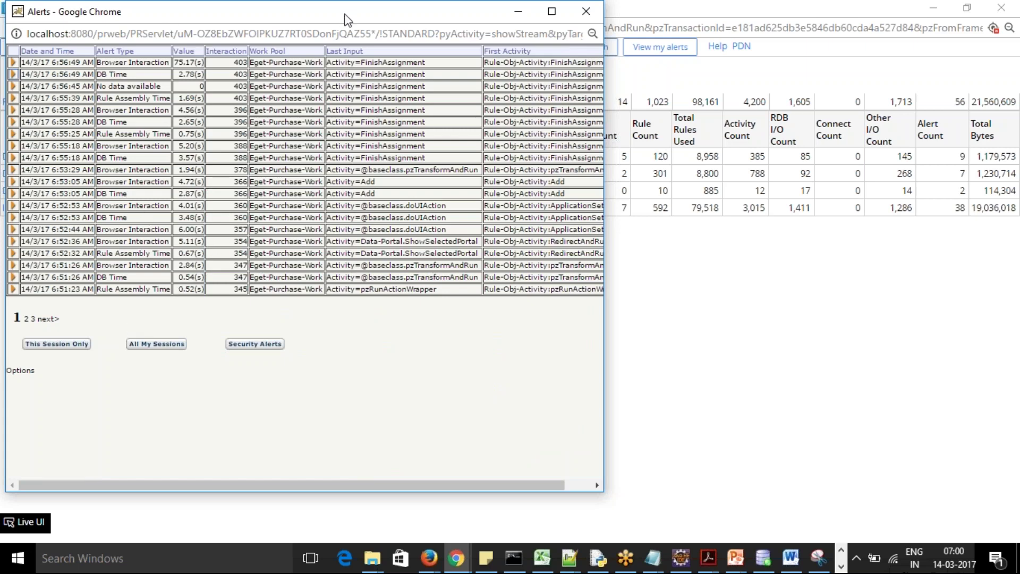
Close the Alerts window and the Performance tool window
{"action": "left_click_drag", "start_coordinate": [344, 15], "coordinate": [350, 96]}
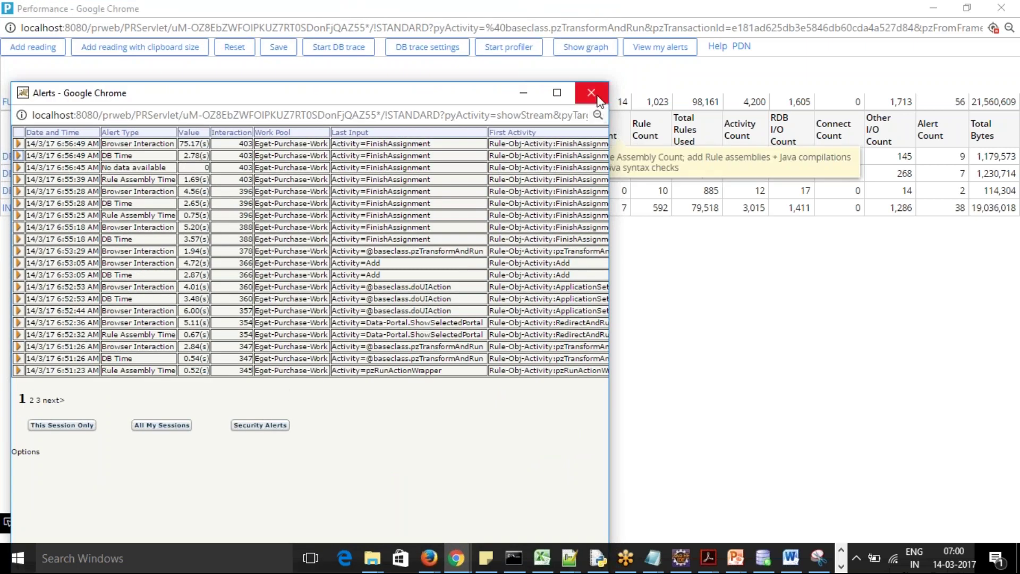
{"action": "left_click", "coordinate": [591, 93]}
{"action": "left_click", "coordinate": [1005, 9]}
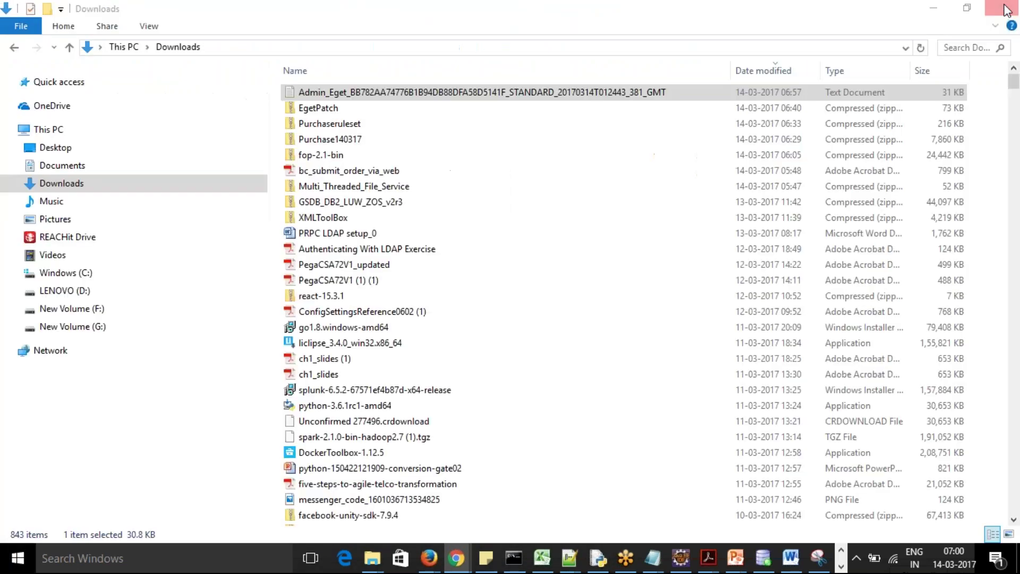
Minimize File Explorer and Notepad++ to reveal PU-31 at the Payment stage, Pending-PaymentVerification
{"action": "left_click", "coordinate": [933, 7]}
{"action": "left_click", "coordinate": [933, 8]}
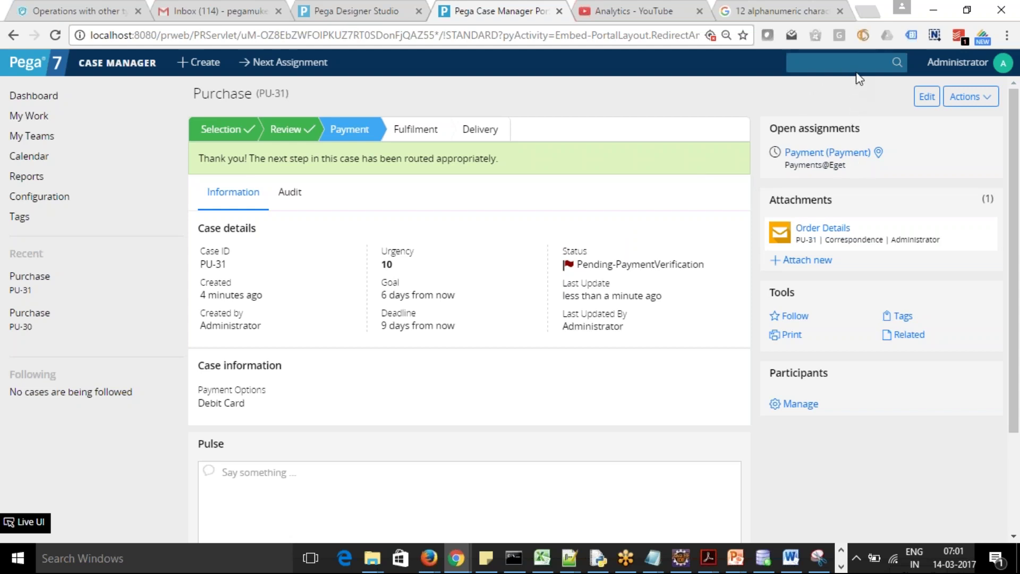
{"action": "left_click", "coordinate": [863, 35]}
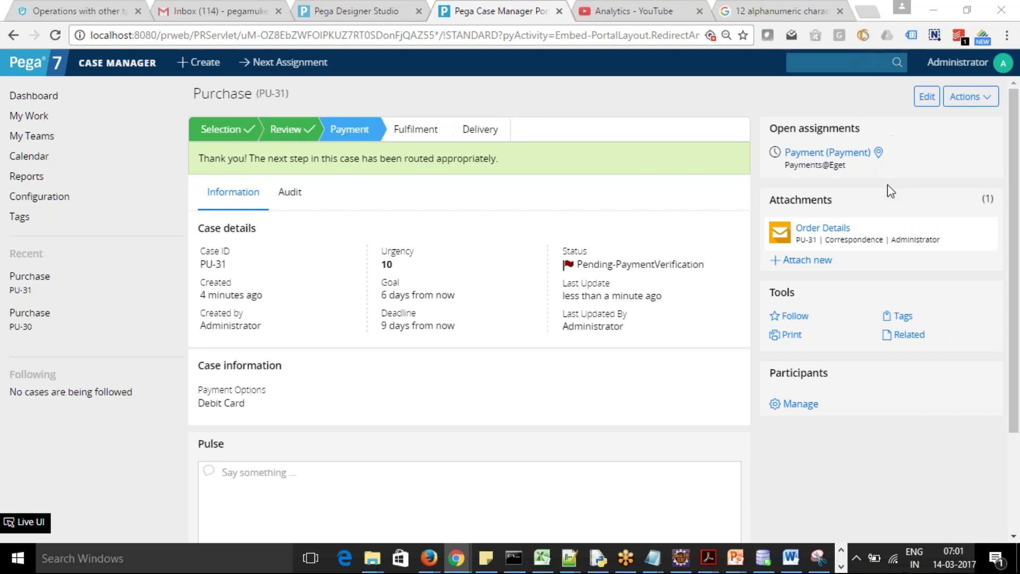